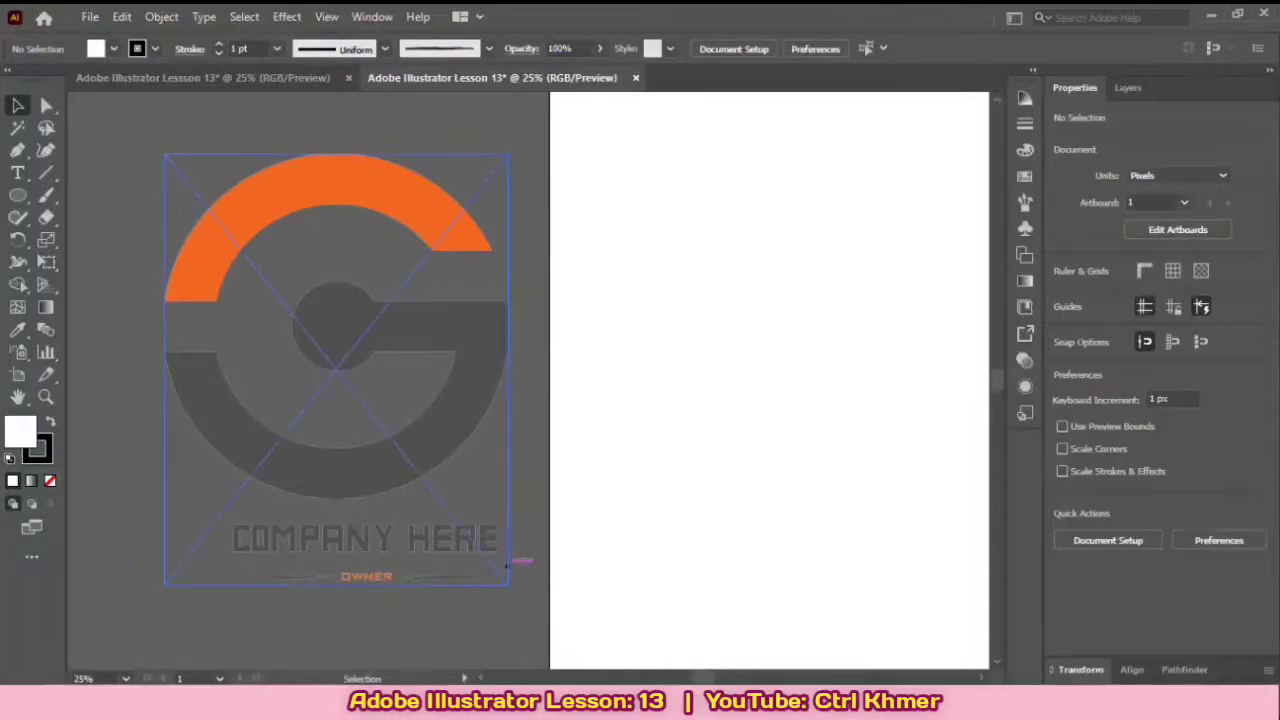
Step: Draw a circle about 852 px in diameter in the artboard's lower middle with the Ellipse tool
key("ctrl+minus")
key("ctrl+plus")
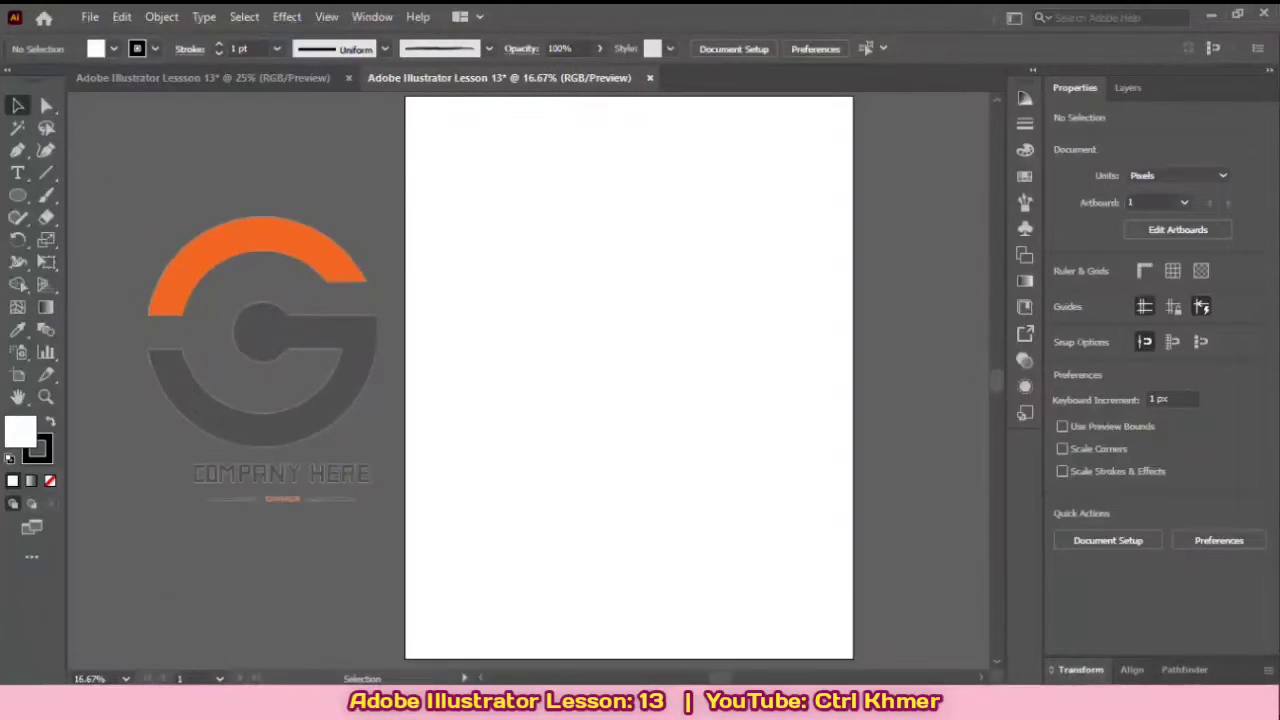
left_click_drag(582, 383, 593, 388)
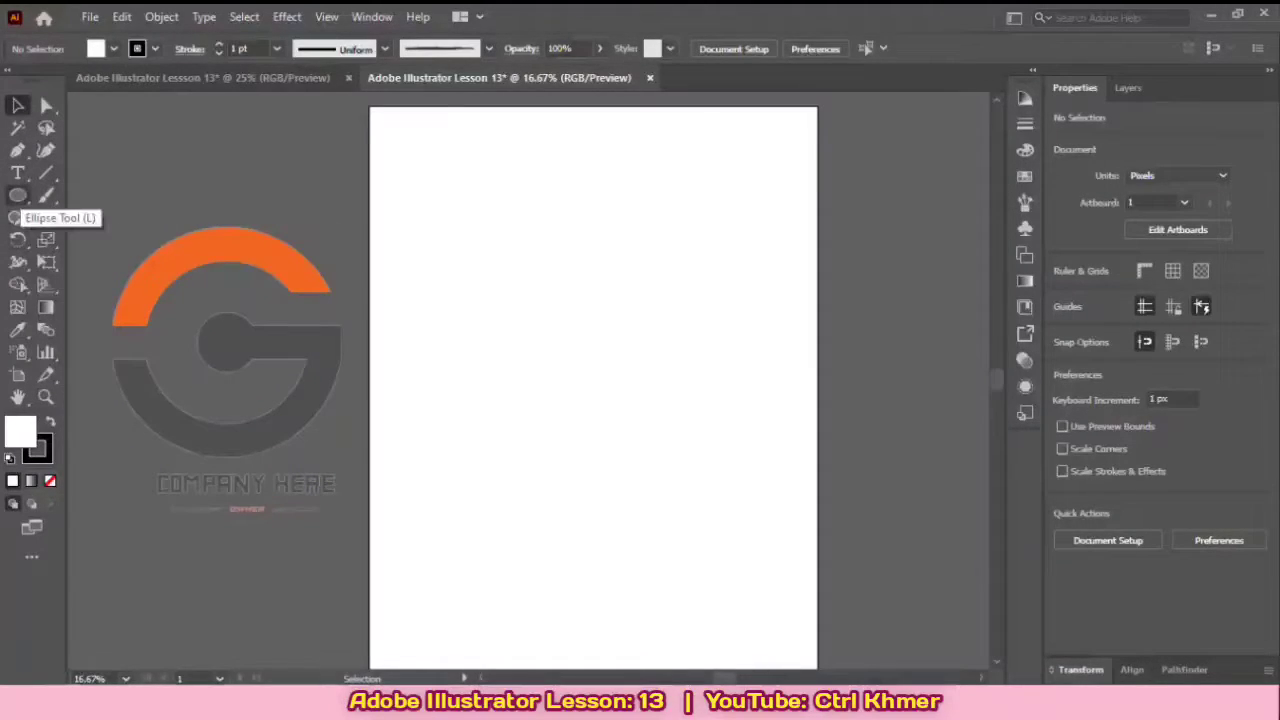
left_click(17, 196)
left_click(17, 196)
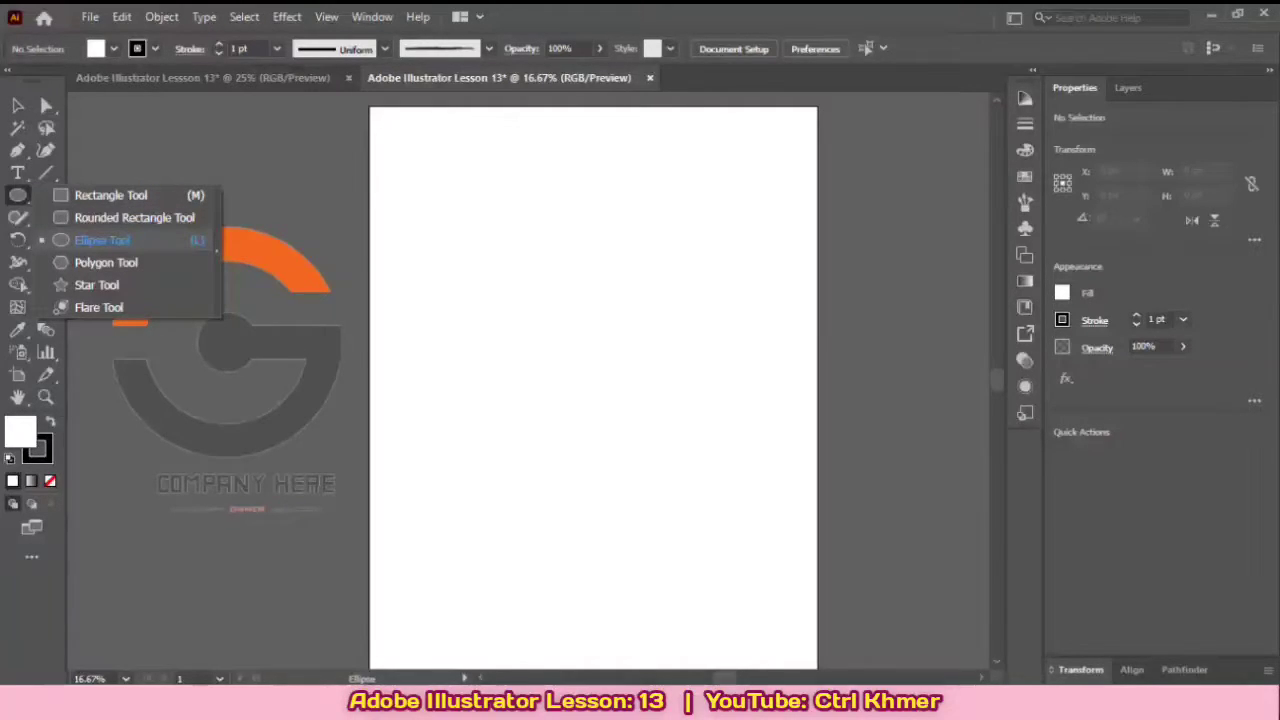
left_click(103, 240)
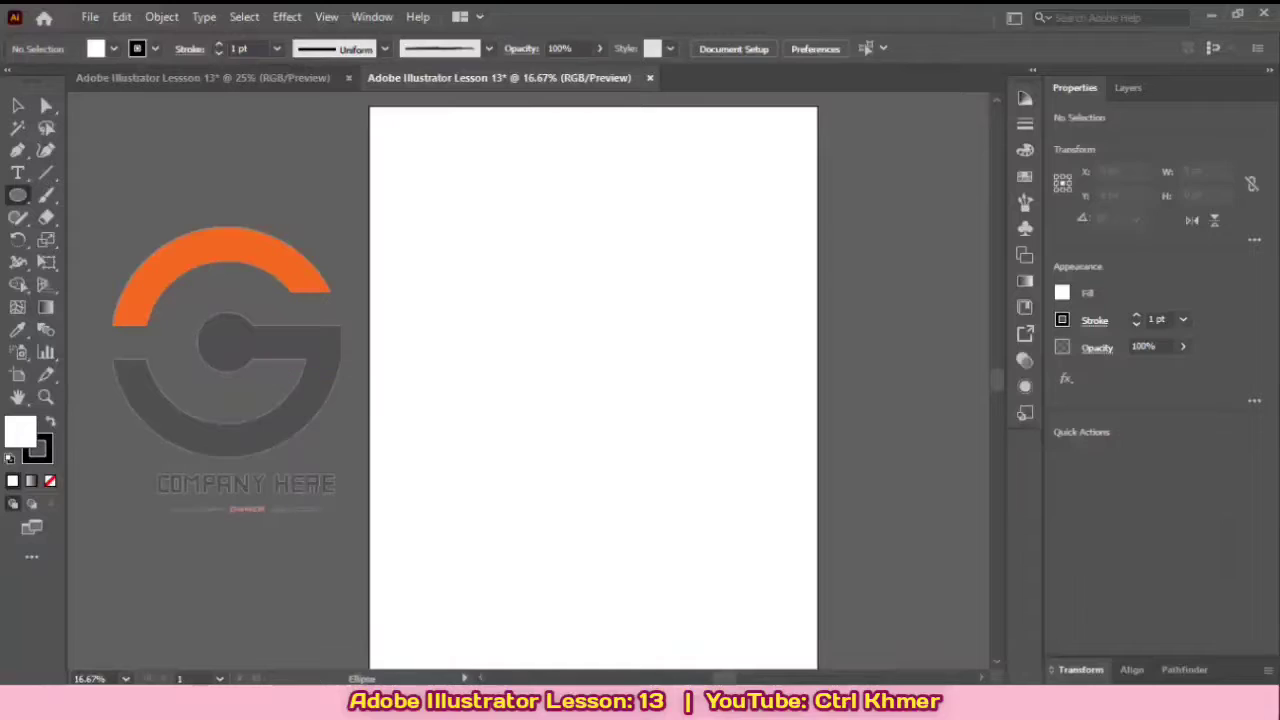
left_click_drag(497, 342, 704, 548)
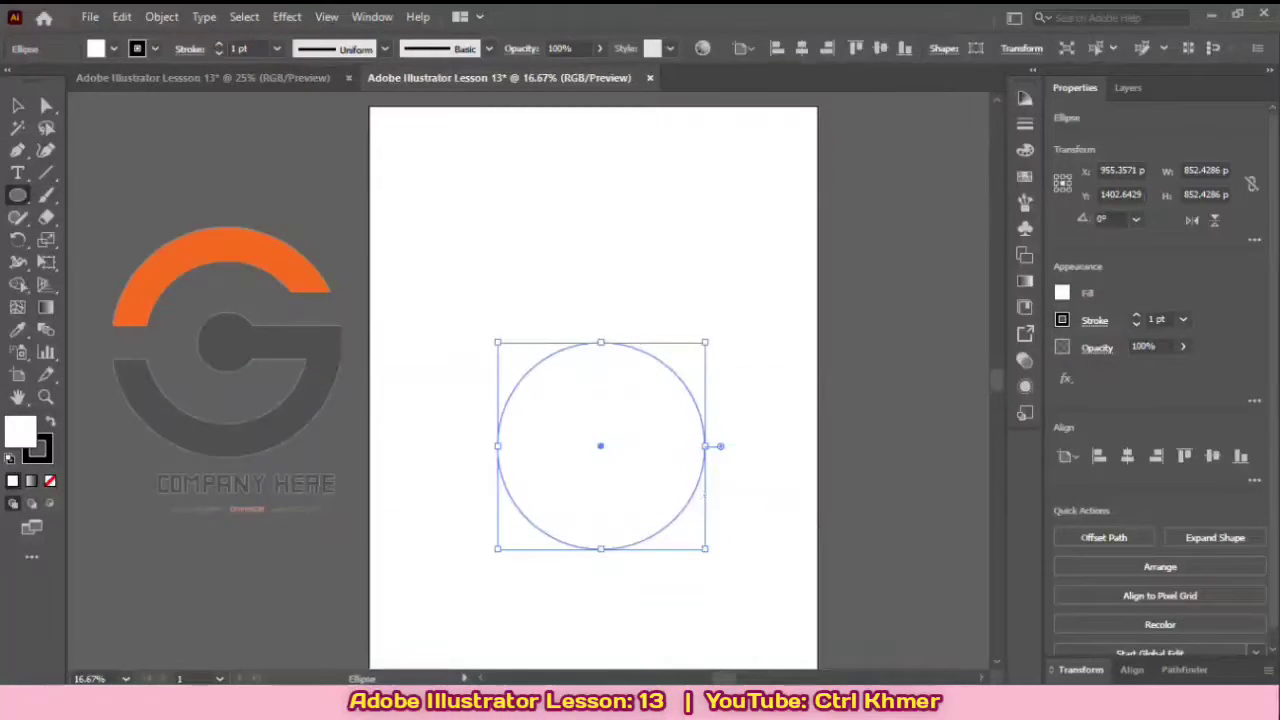
Step: Remove the circle's fill by setting it to None
left_click(1062, 293)
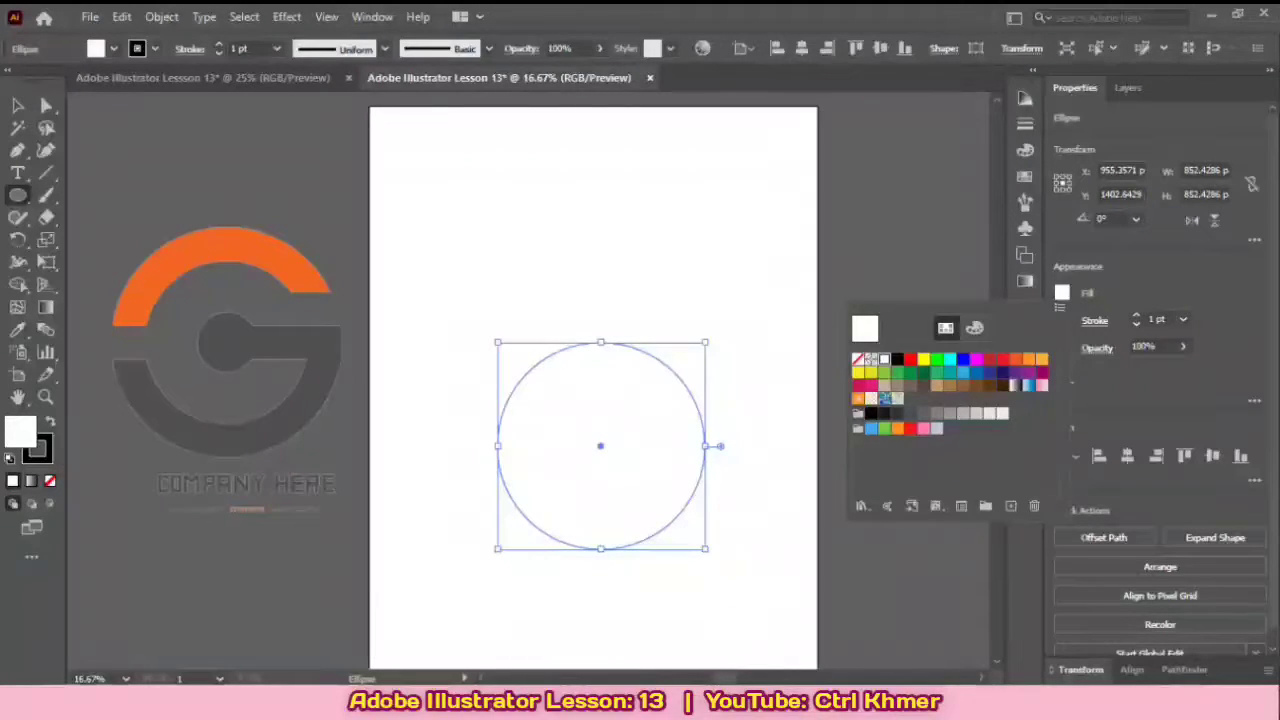
left_click(858, 359)
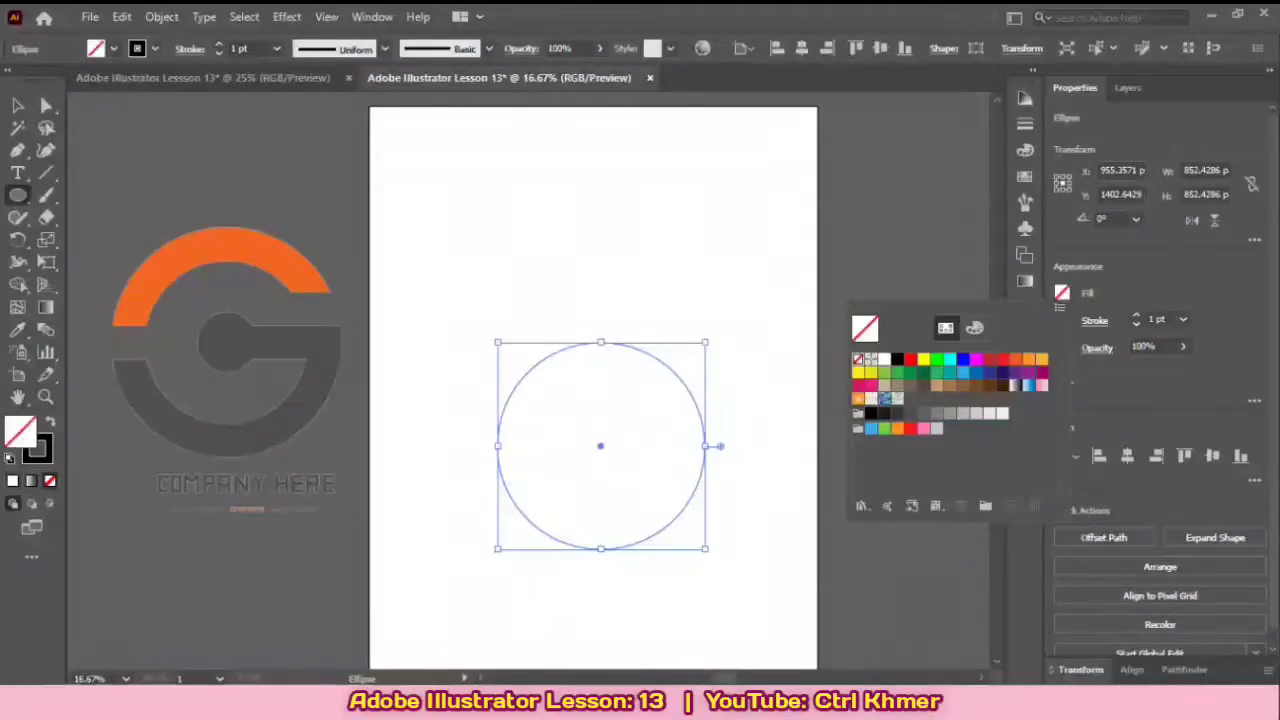
key("Escape")
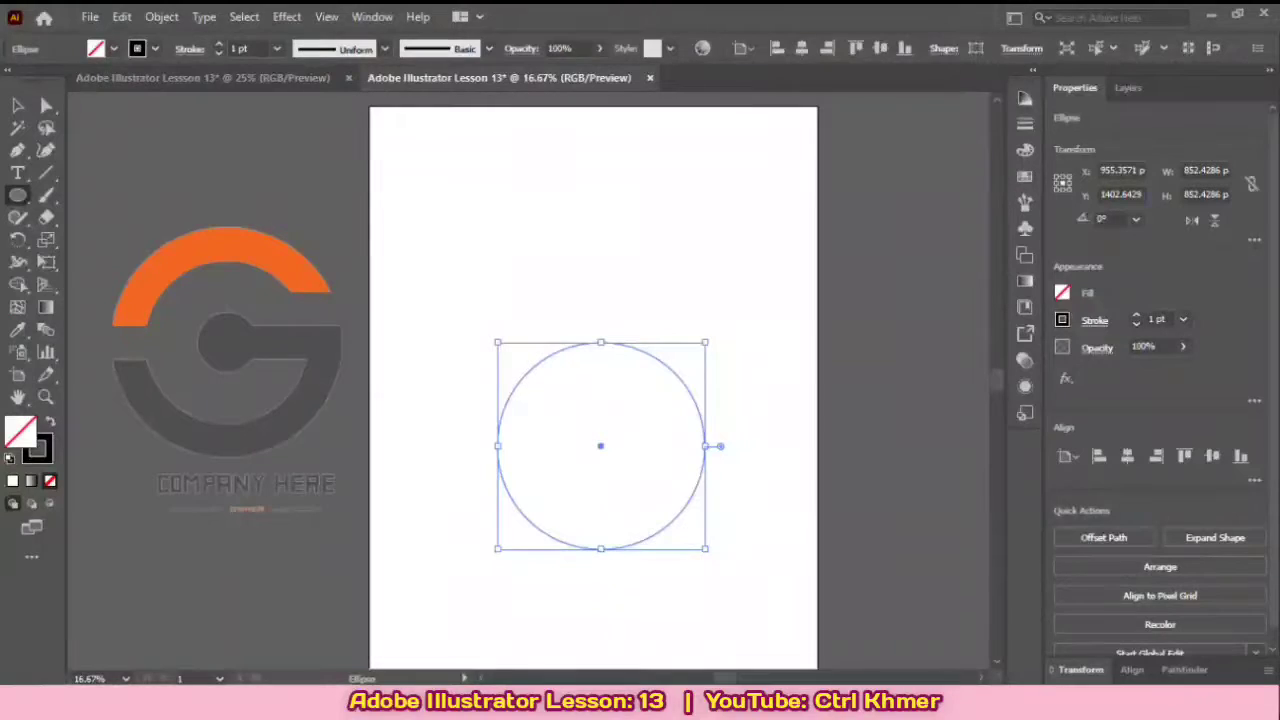
Step: Thicken the circle's stroke to 140 pt and deselect it
left_click(1183, 319)
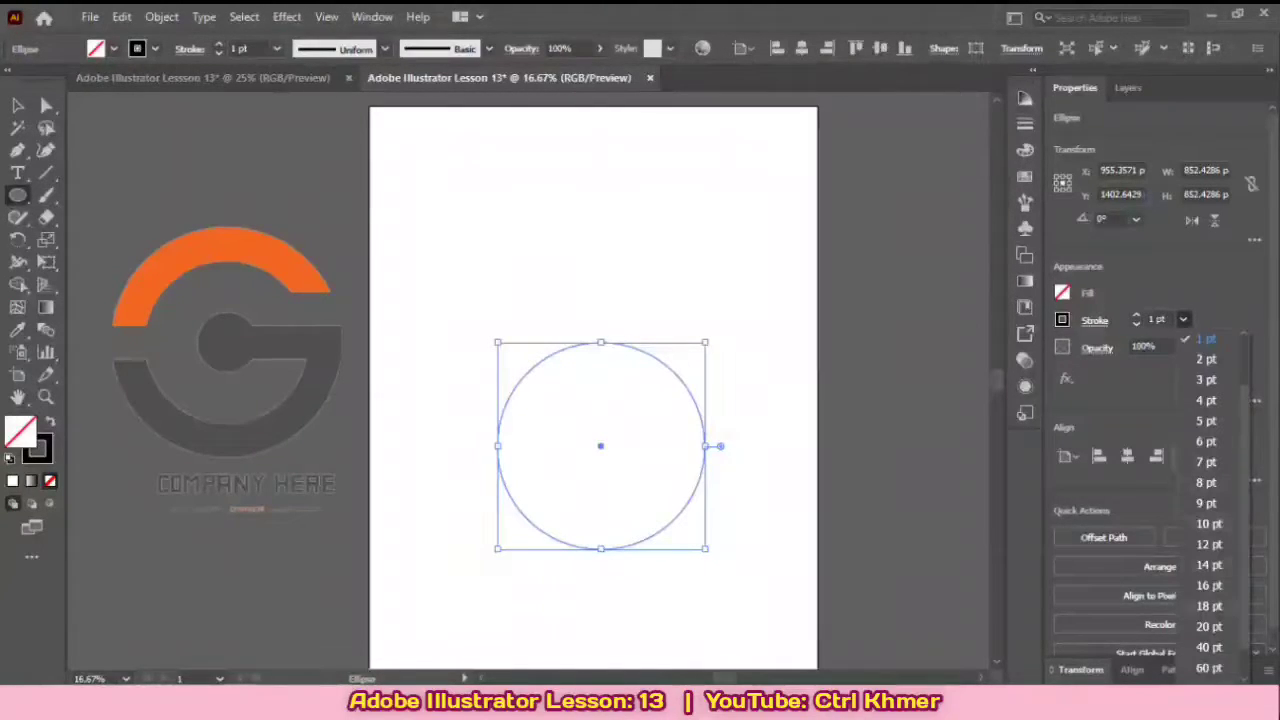
left_click(1208, 668)
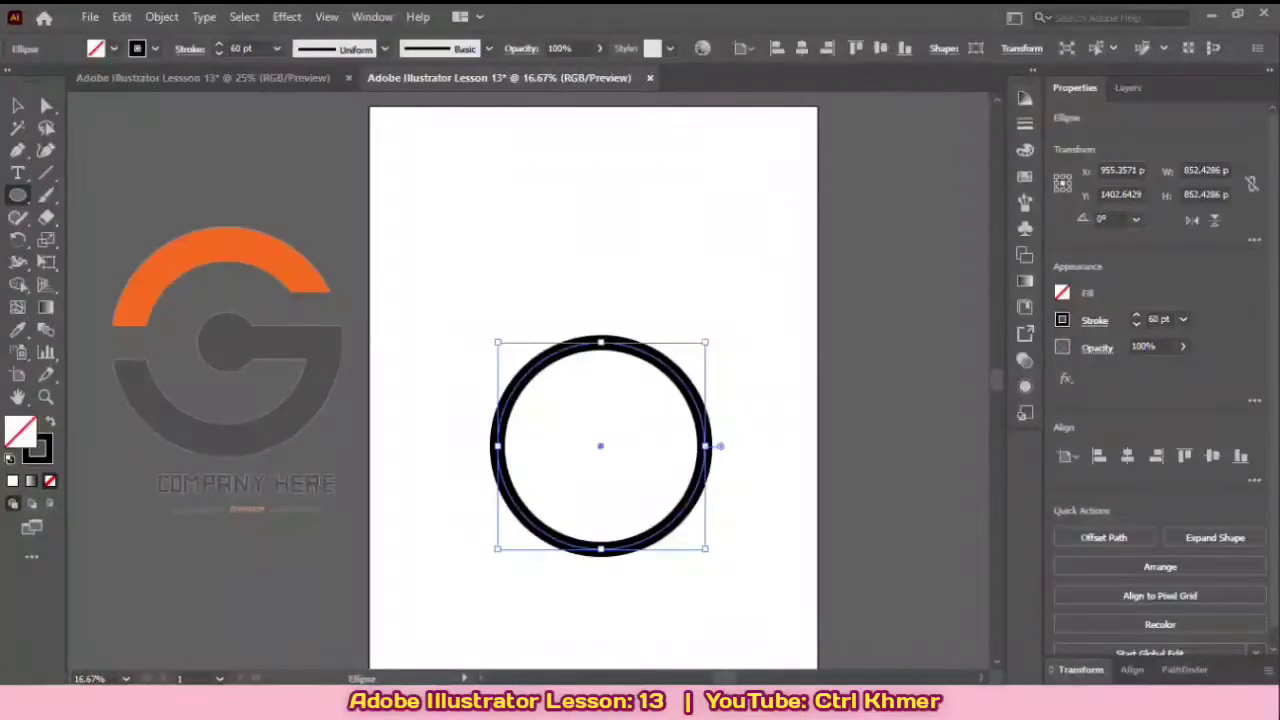
left_click(1160, 319)
key("Up")
key("Up")
key("Up")
key("Up")
key("Up")
key("Up")
key("Up")
key("Up")
key("Up")
key("Up")
key("Up")
key("Up")
key("Up")
key("Up")
key("Up")
key("Up")
key("Up")
key("Up")
key("Up")
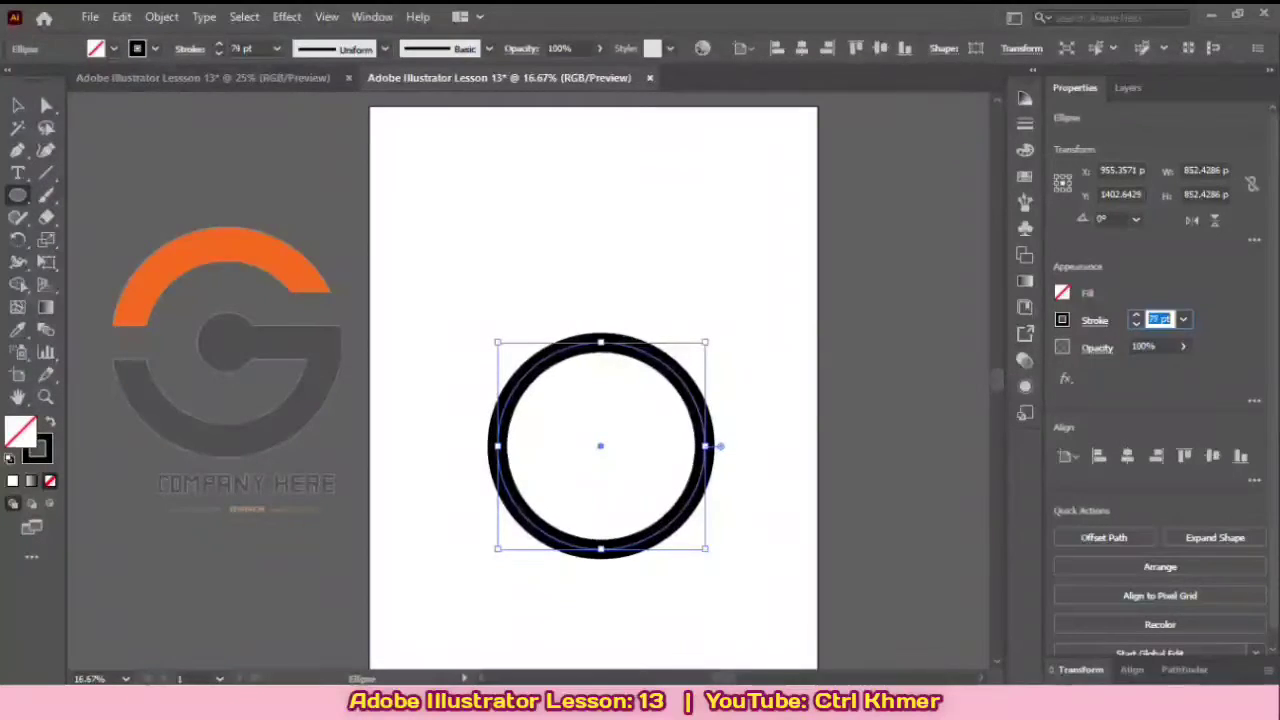
key("Up")
key("Up")
key("Up")
key("Up")
key("Up")
key("Up")
key("Up")
key("Up")
key("Up")
key("Up")
key("Up")
key("Up")
key("Up")
key("Up")
key("Up")
key("Up")
key("Up")
key("Up")
key("Up")
key("Up")
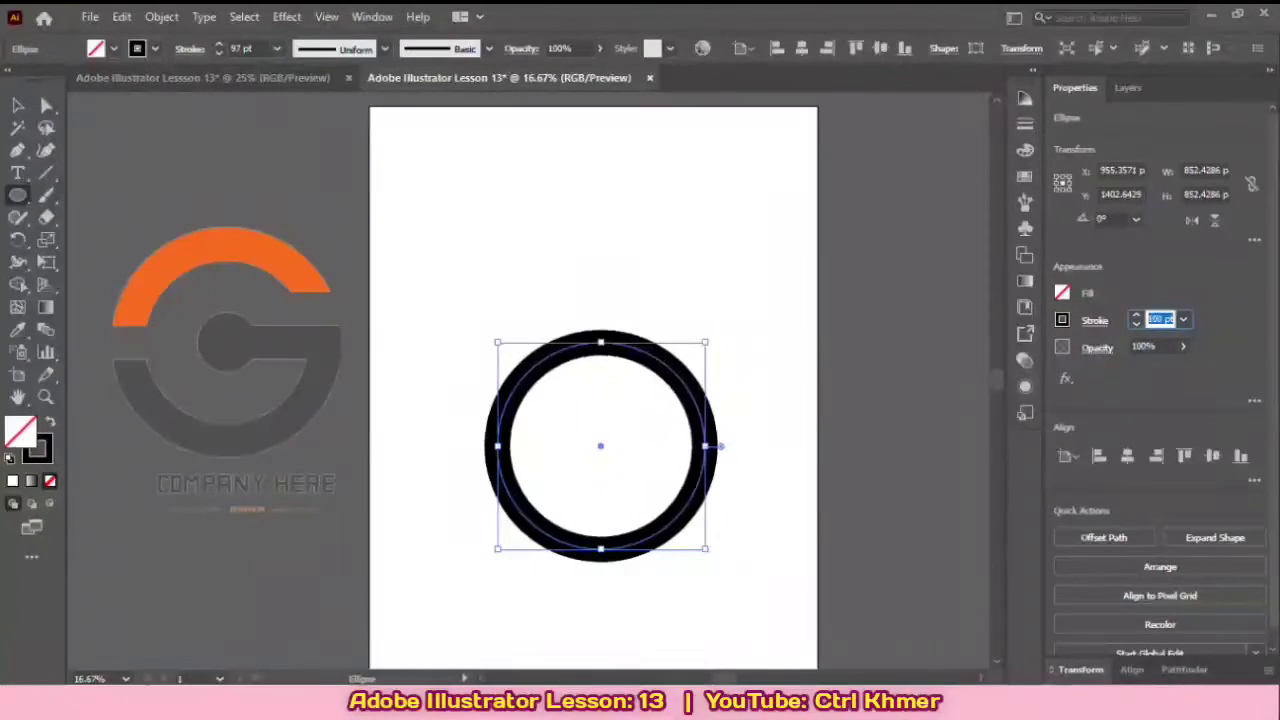
key("Up")
key("Up")
key("Up")
key("Up")
key("Up")
key("Up")
key("Up")
key("Up")
key("Up")
key("Up")
key("Up")
key("Up")
key("Up")
key("Up")
key("Up")
key("Up")
key("Up")
key("Up")
key("Up")
key("Up")
key("Up")
key("Up")
key("Up")
key("Up")
key("Up")
key("Up")
key("Up")
key("Up")
key("Up")
key("Up")
key("Up")
key("Up")
key("Up")
key("Up")
key("Up")
key("Up")
key("Up")
key("Up")
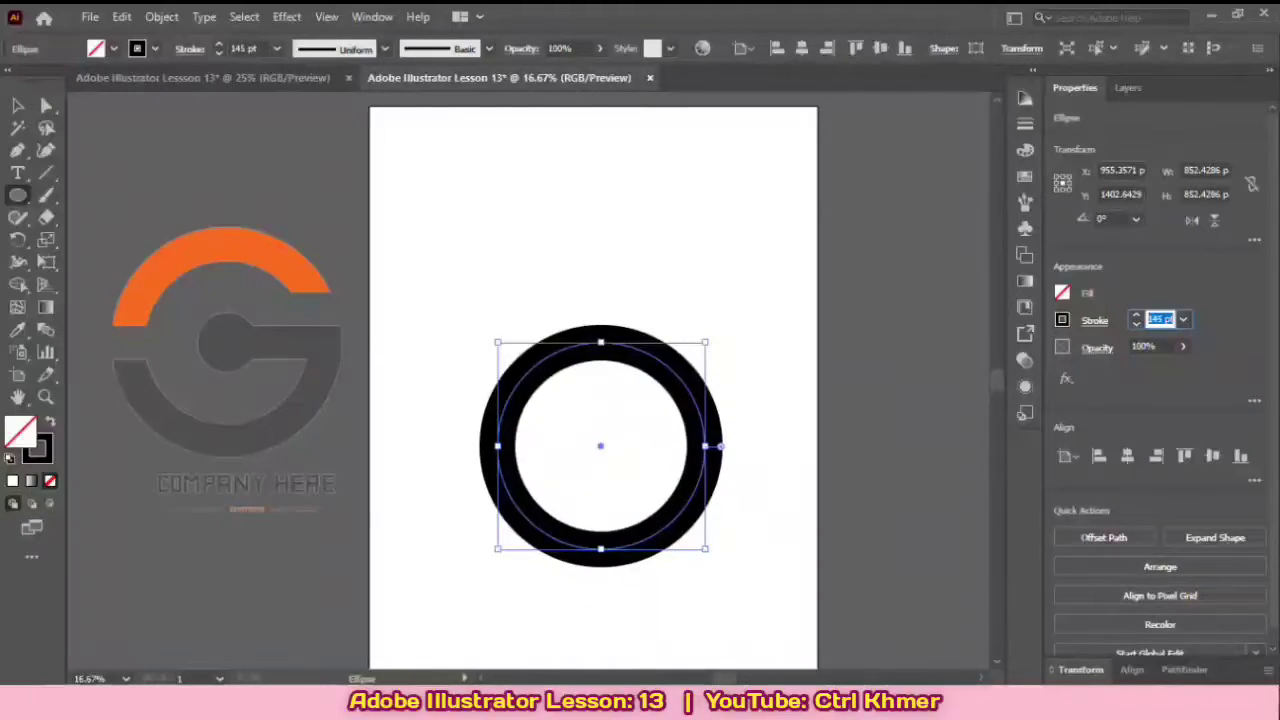
key("Down")
key("Down")
key("Down")
key("Down")
key("Down")
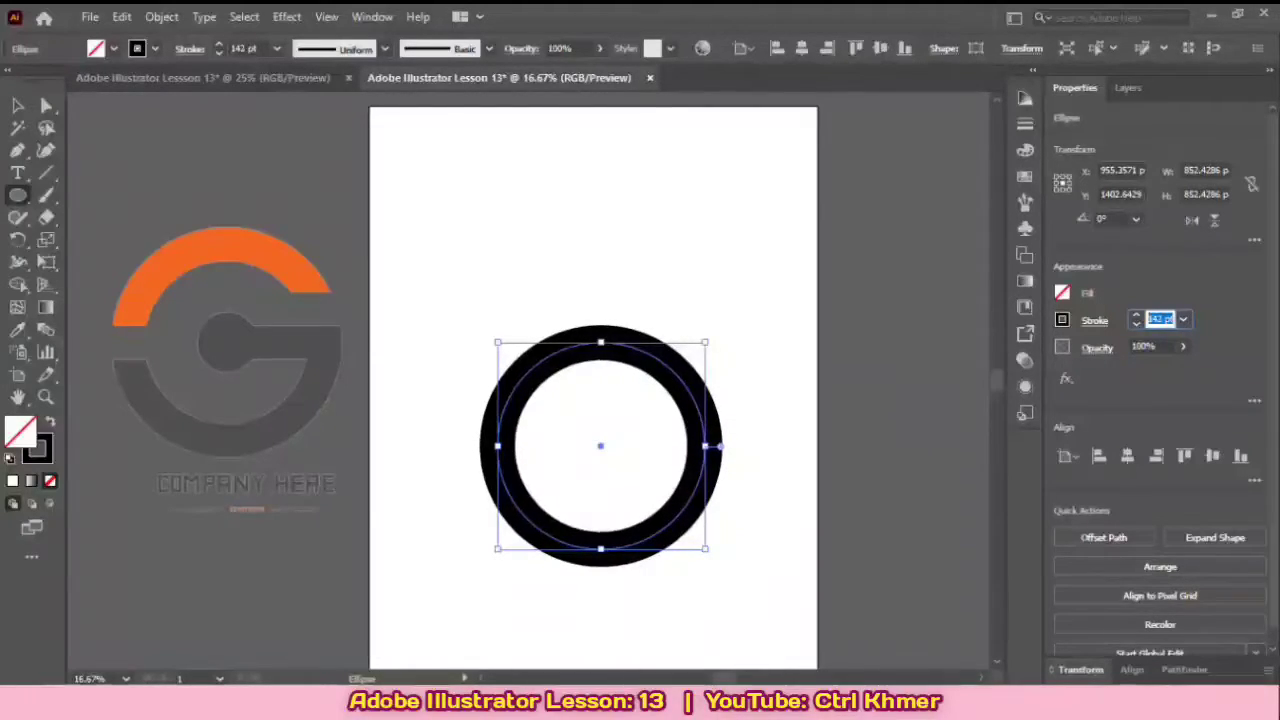
key("Return")
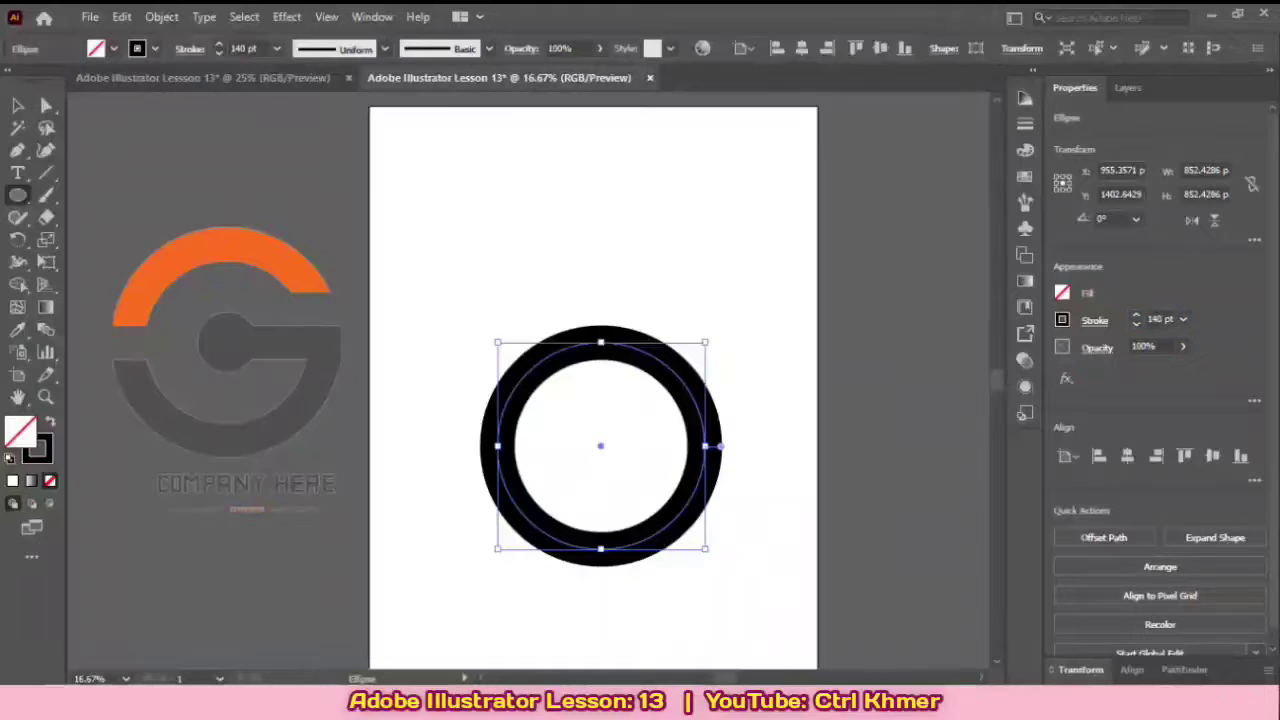
key("v")
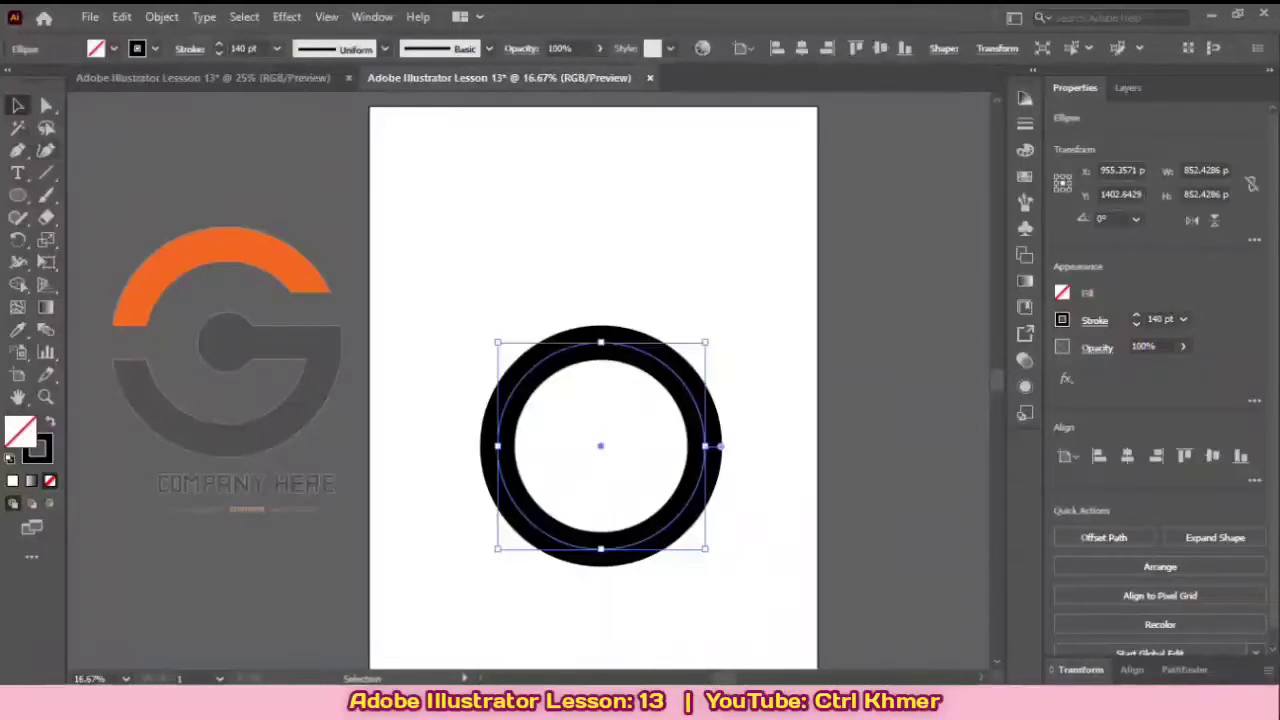
key("ctrl+shift+a")
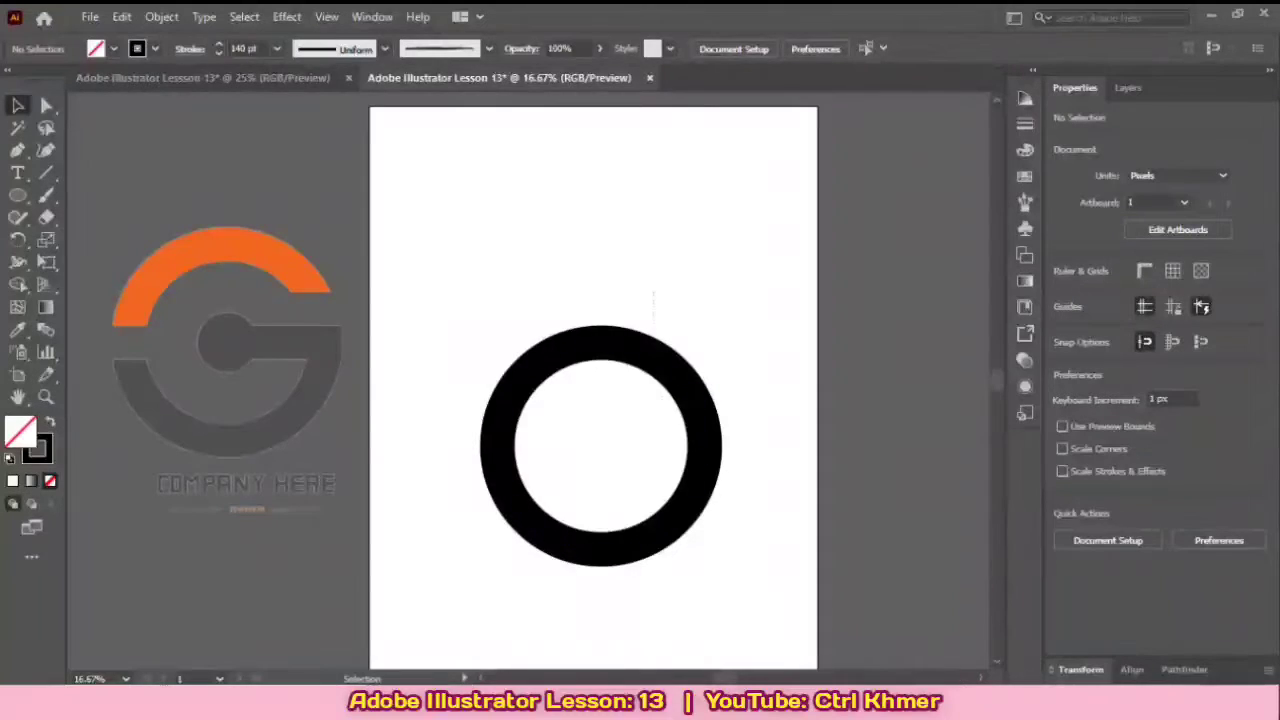
Step: Enlarge the ring to about 960 px and move it to the artboard's upper middle, around X 921.5, Y 925 px
left_click(658, 362)
left_click_drag(708, 548, 698, 402)
left_click(765, 425)
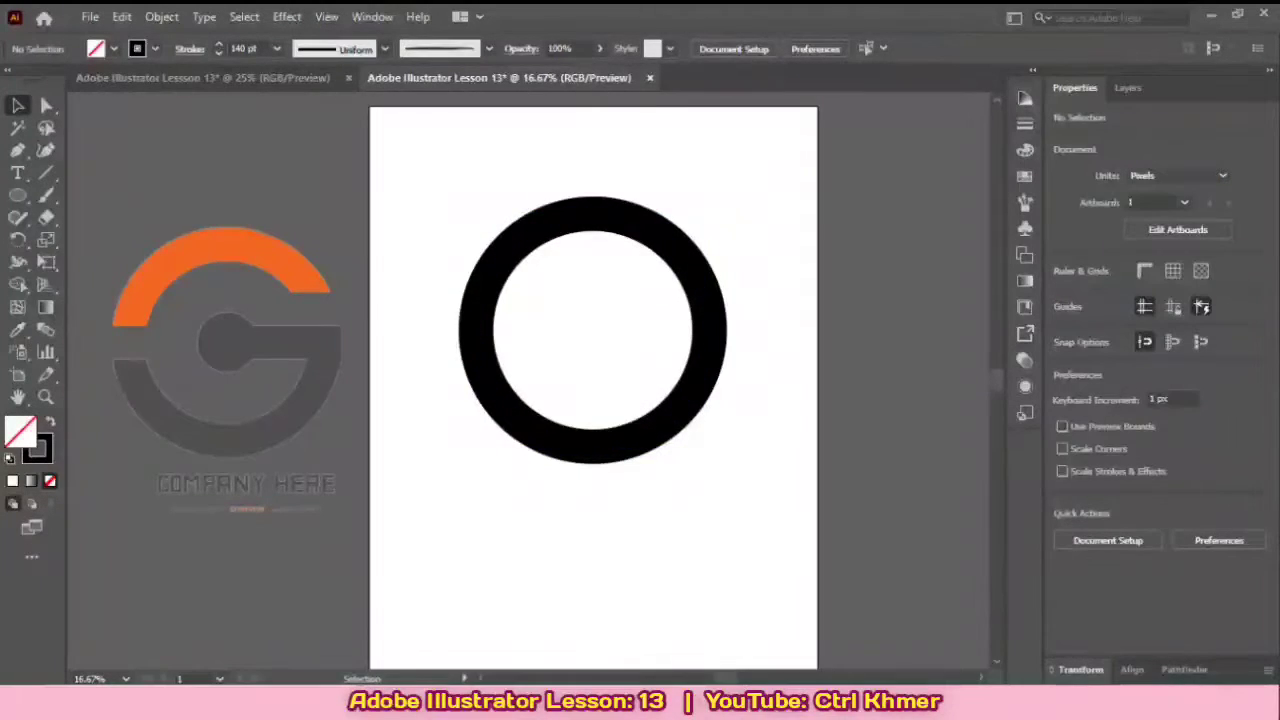
Step: Change the ring's stroke color to the orange swatch and deselect the ring
left_click(718, 331)
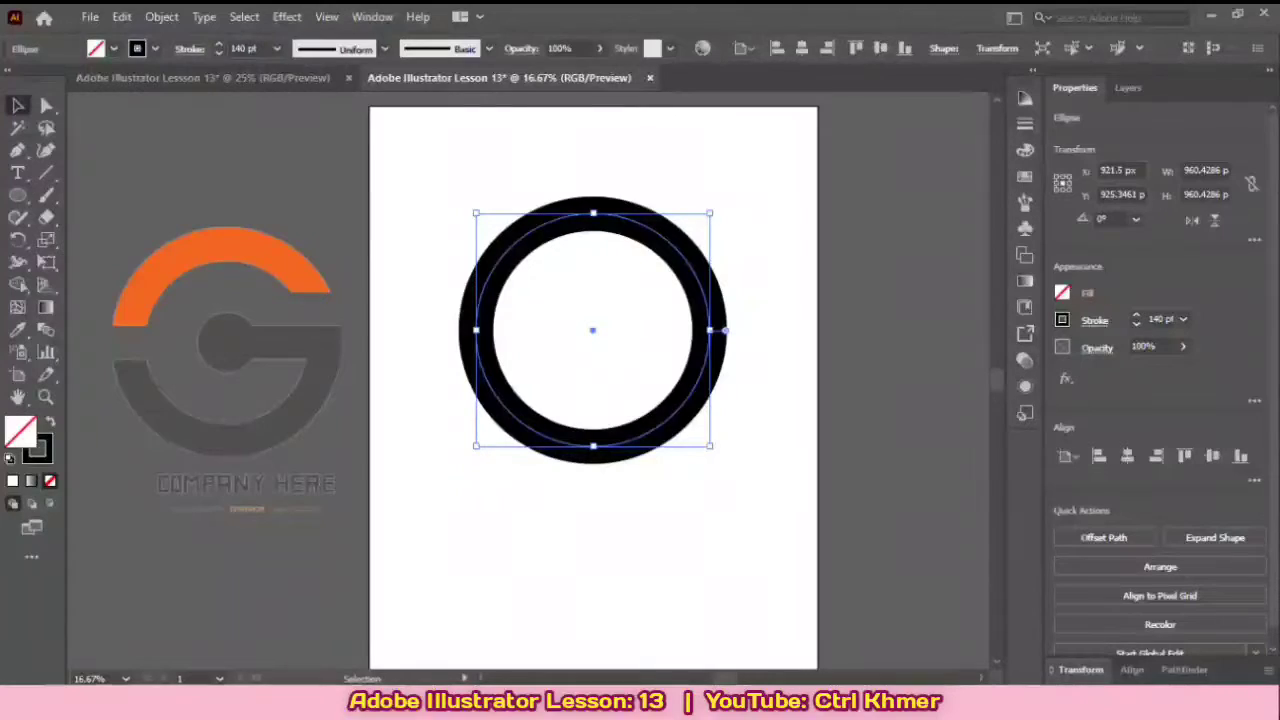
left_click(1062, 319)
left_click(1003, 386)
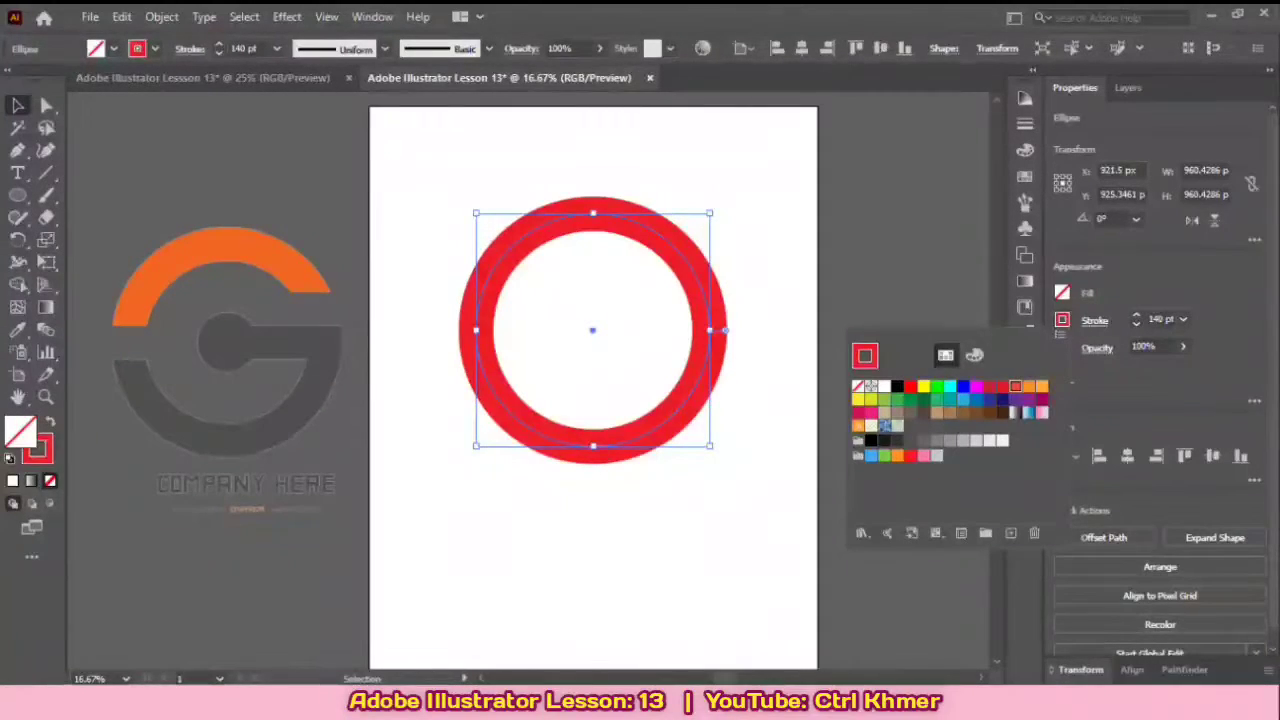
left_click(1016, 386)
left_click(880, 275)
left_click(880, 275)
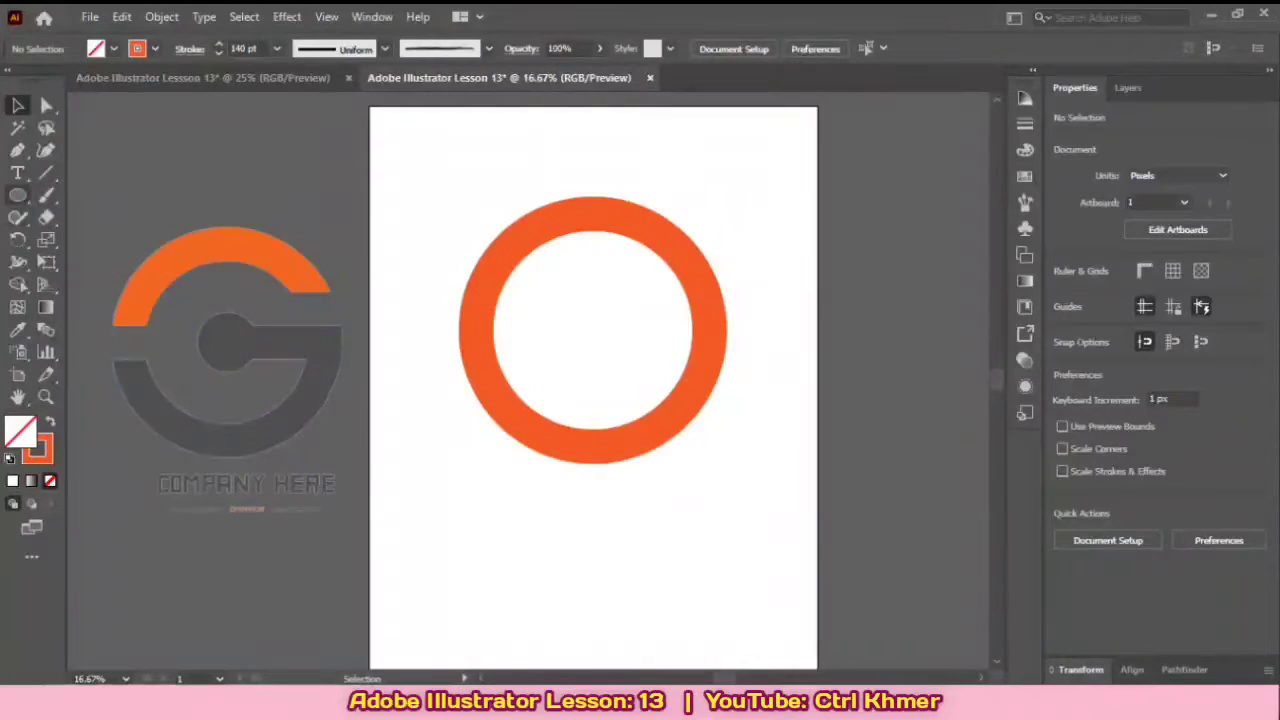
Step: Switch from the Ellipse tool to the Rectangle tool
left_click(18, 196)
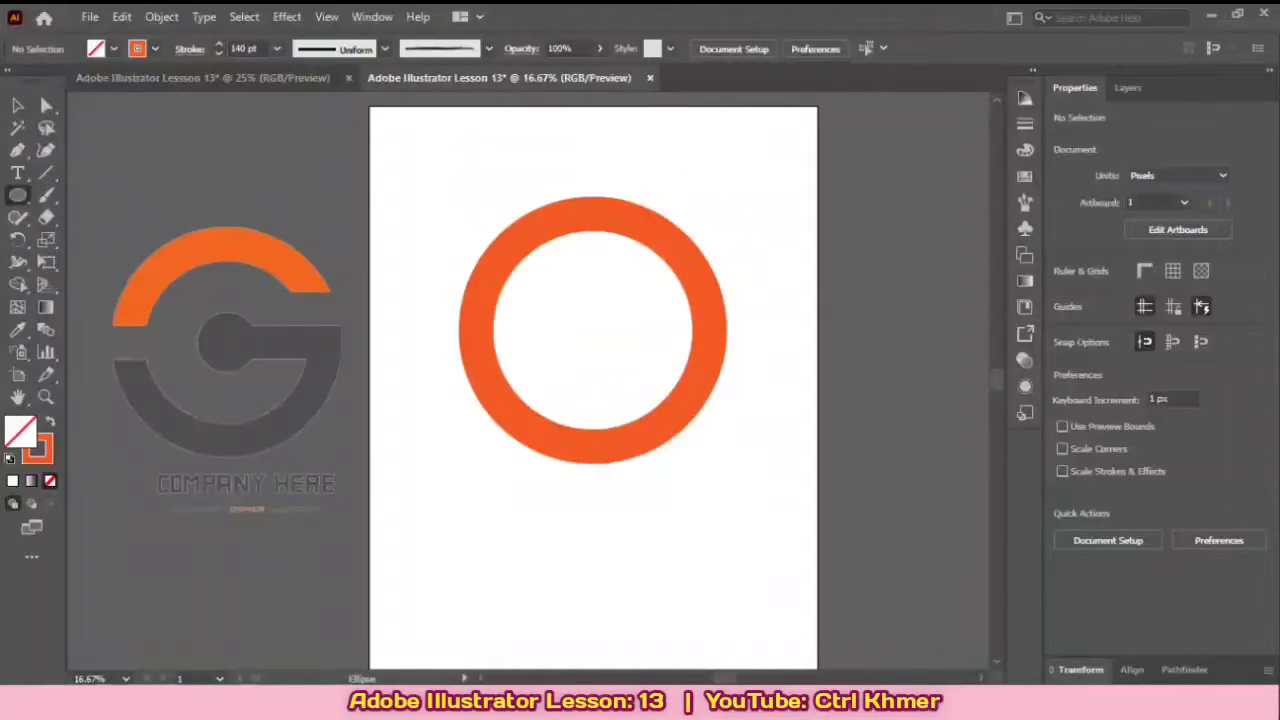
left_click(18, 196)
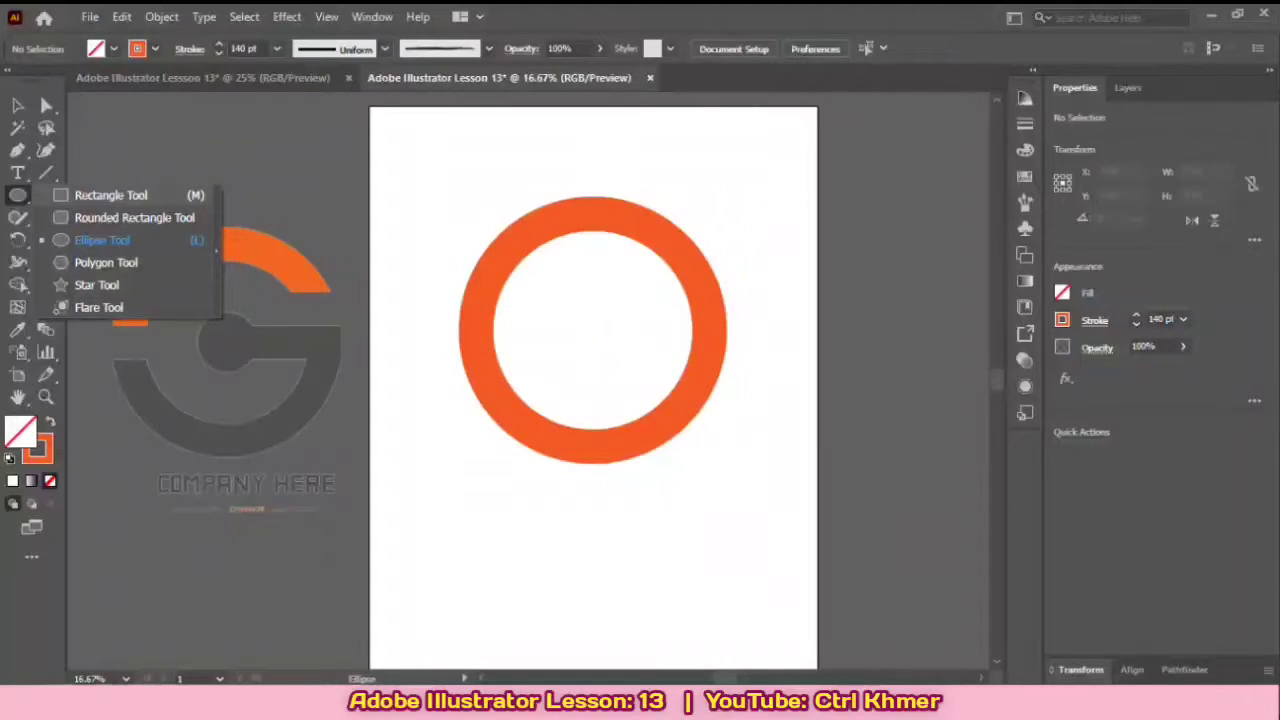
left_click(111, 195)
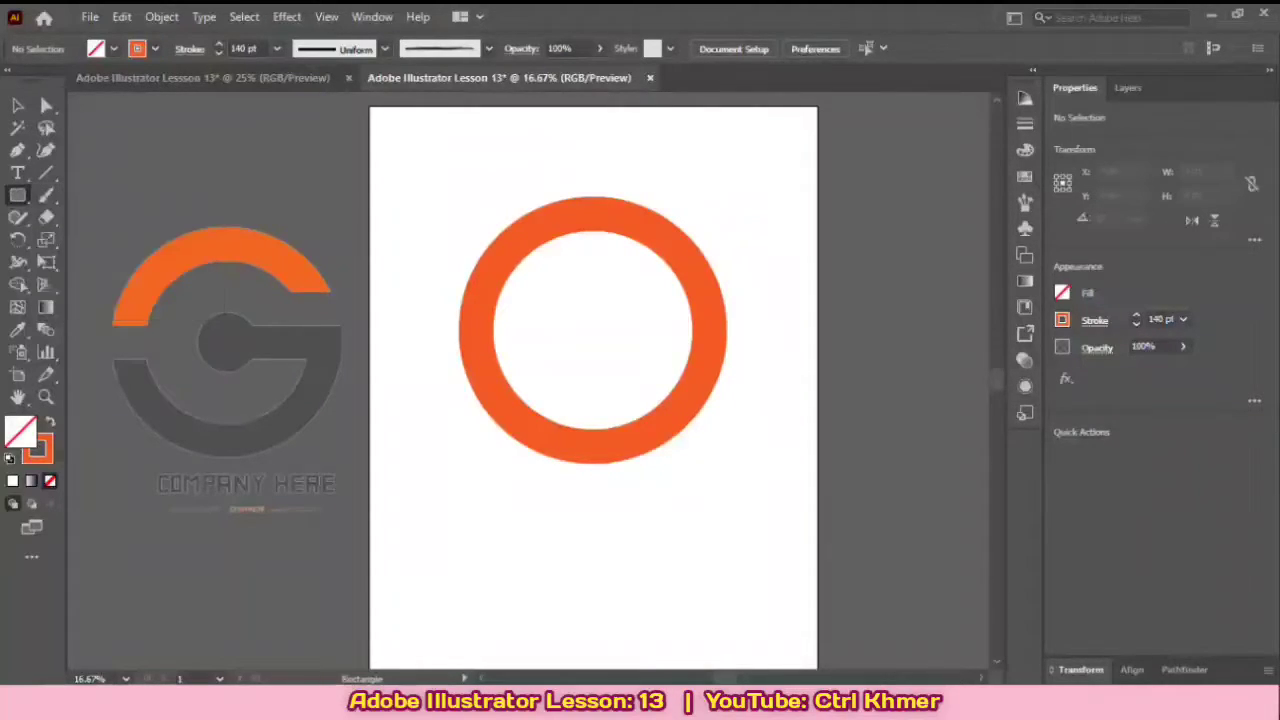
left_click_drag(592, 330, 593, 405)
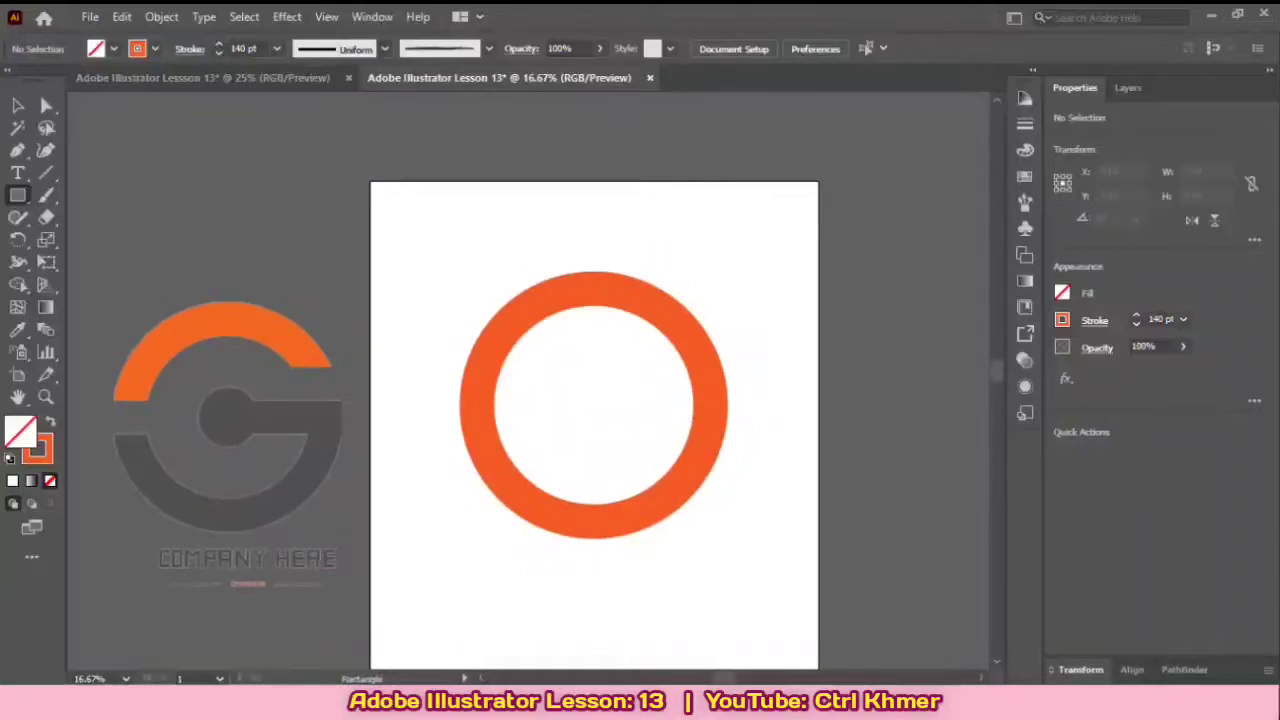
left_click_drag(660, 501, 677, 419)
scroll(661, 467, "up", 1)
left_click_drag(419, 494, 561, 595)
key("Delete")
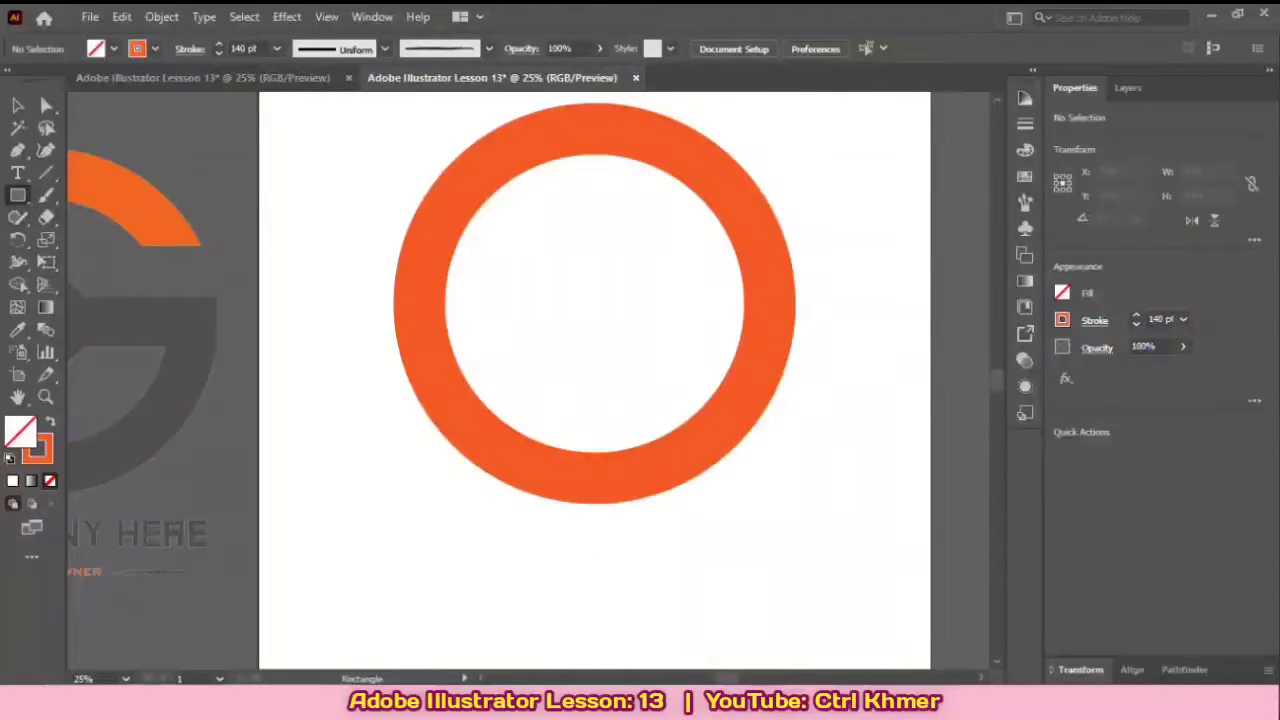
Step: Draw an orange-filled rectangle without stroke, about 255 by 828 px, over the right side of the ring
left_click(1062, 320)
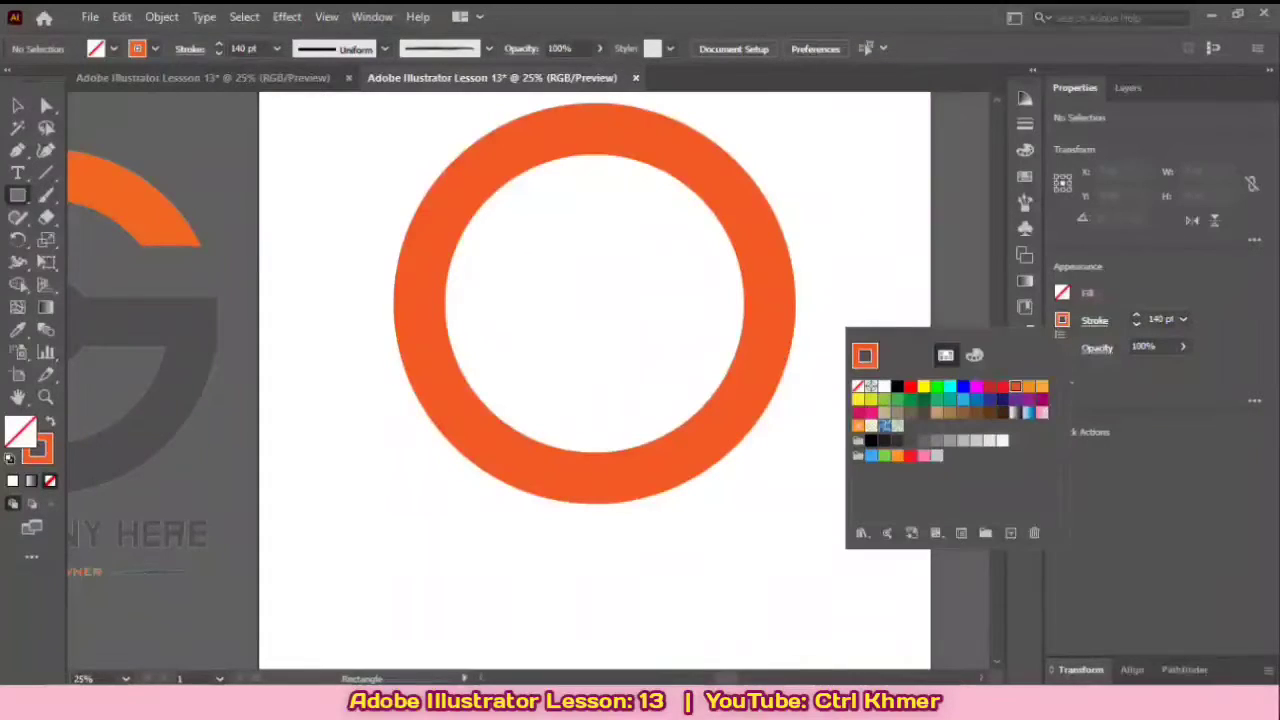
left_click(858, 387)
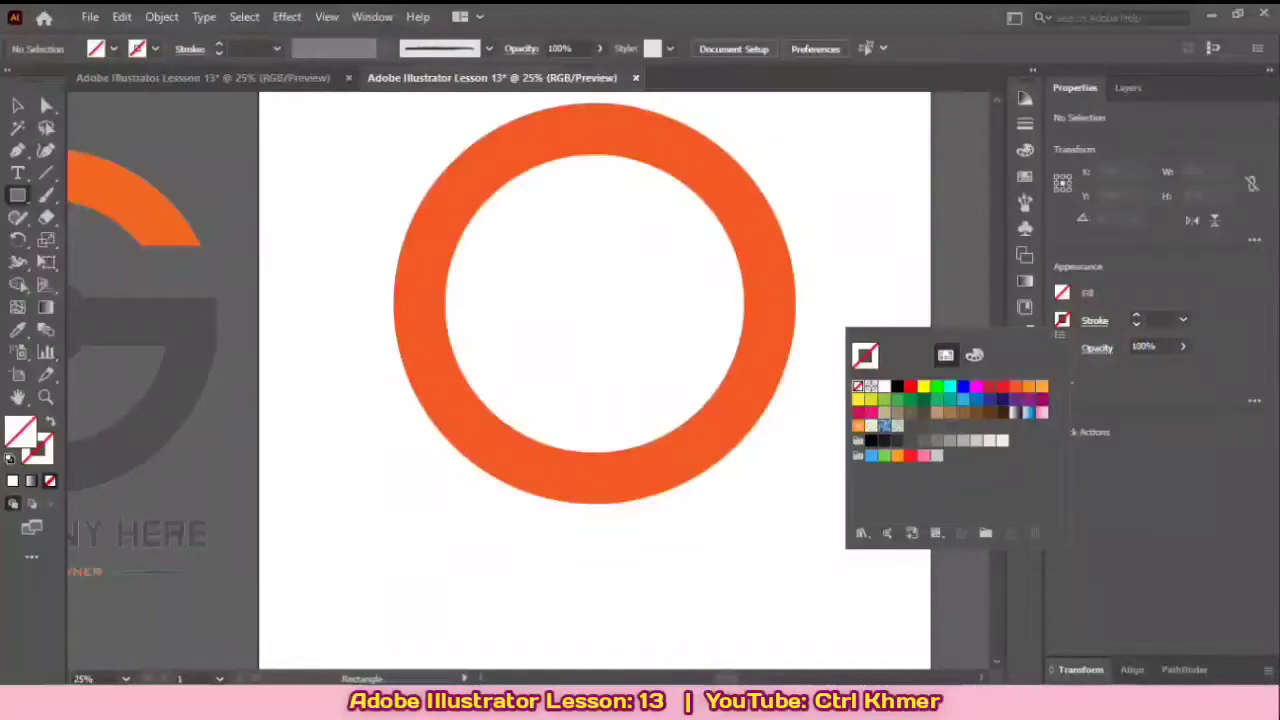
key("Escape")
left_click(1062, 293)
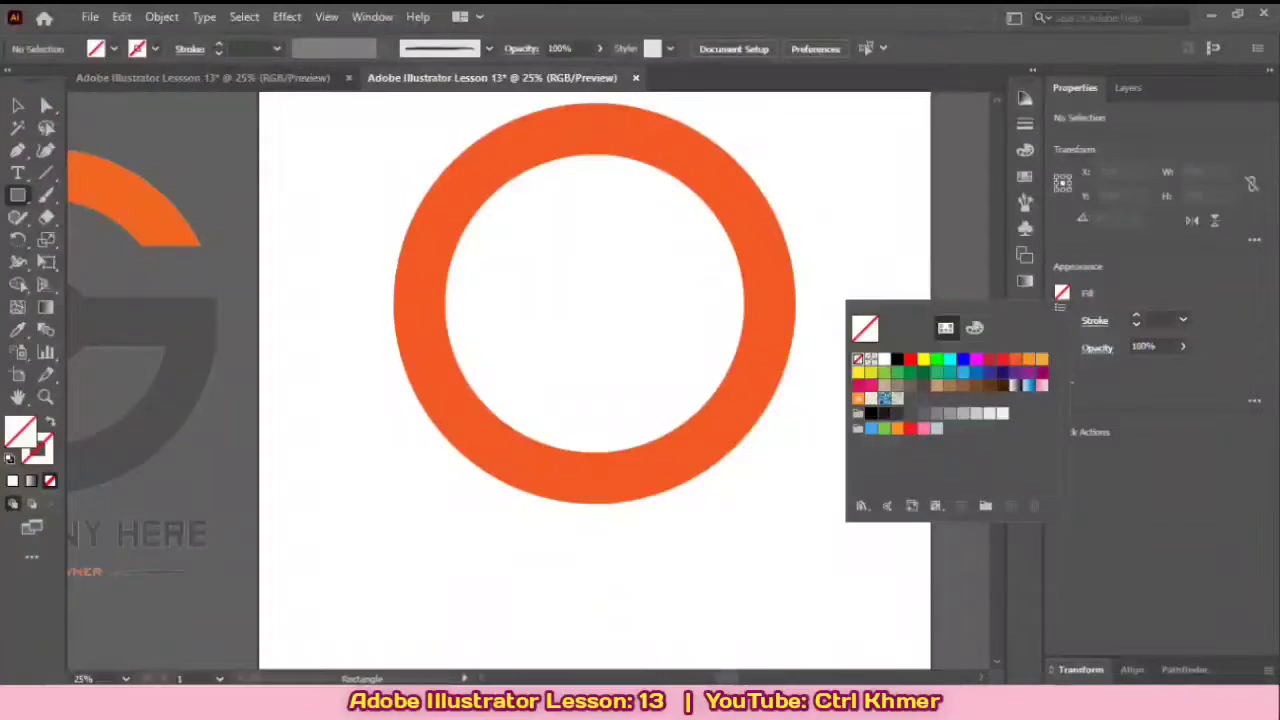
left_click(1016, 359)
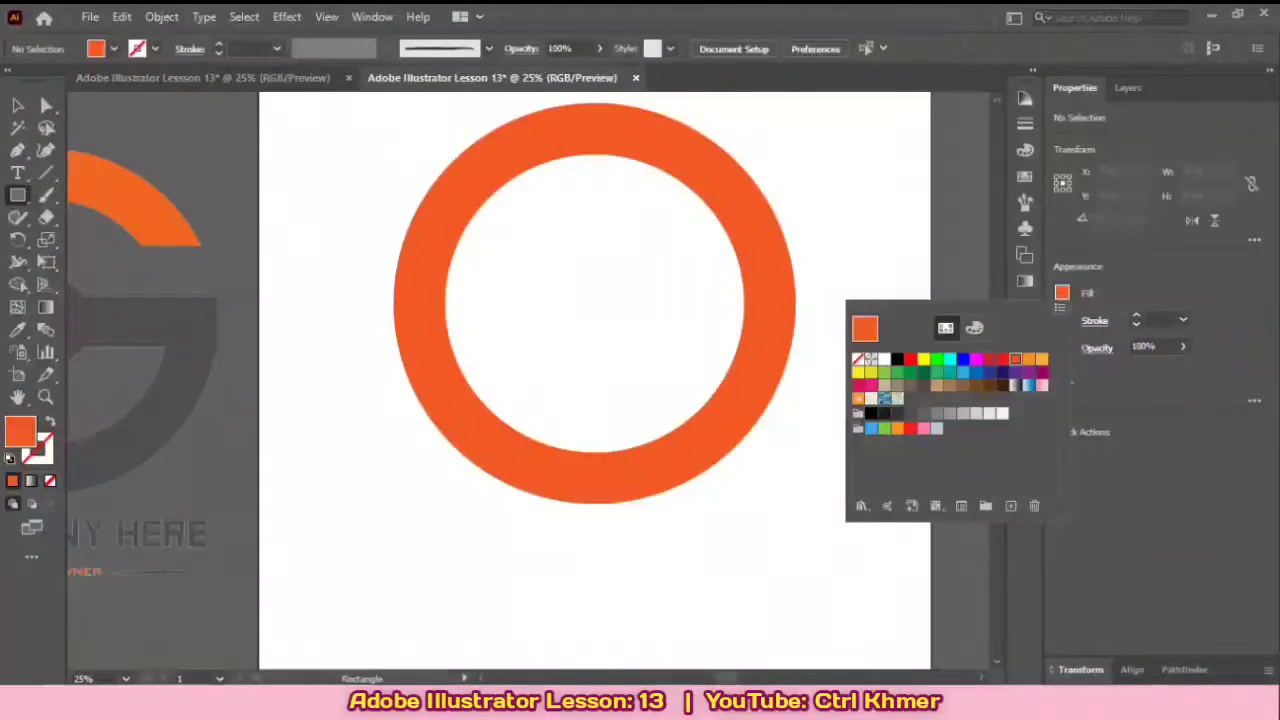
key("Escape")
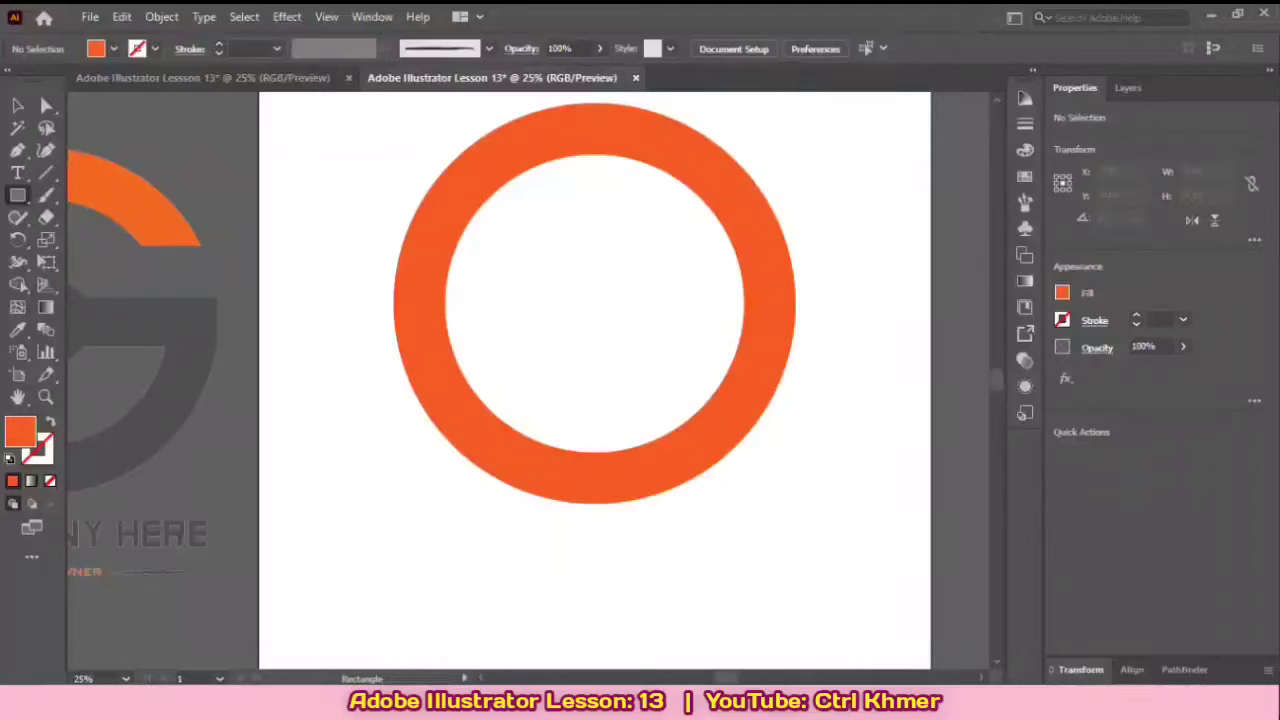
mouse_move(700, 122)
left_mouse_down()
mouse_move(714, 208)
mouse_move(777, 320)
mouse_move(792, 423)
left_mouse_up()
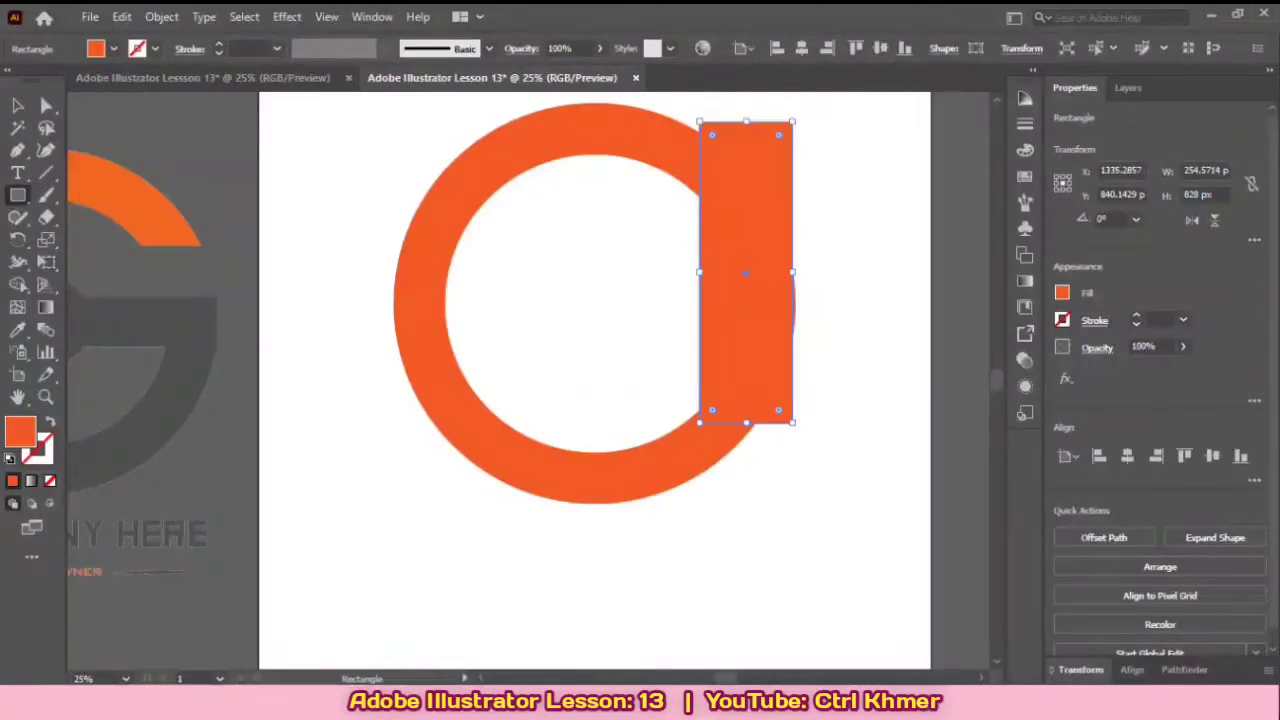
Step: Fill the rectangle with blue and move it further over the ring's right edge, to about X 1451, Y 879 px
left_click(1062, 292)
left_click(989, 359)
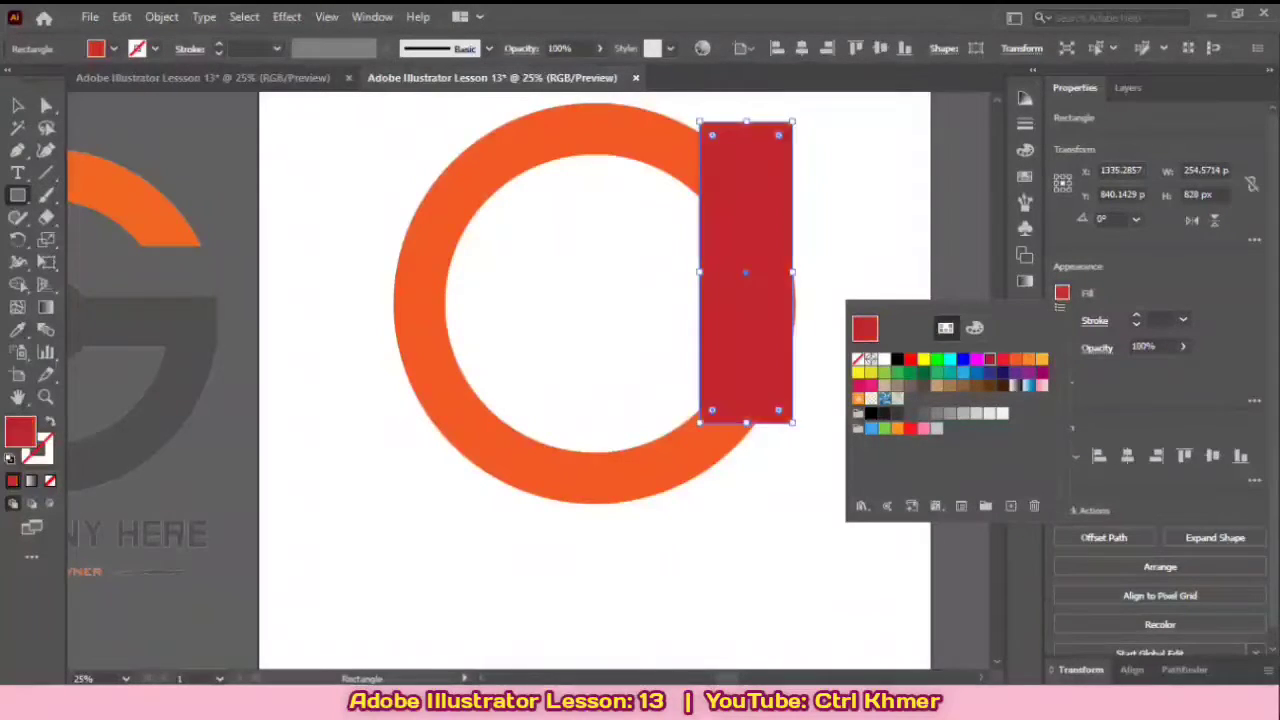
left_click(963, 359)
left_click(825, 272)
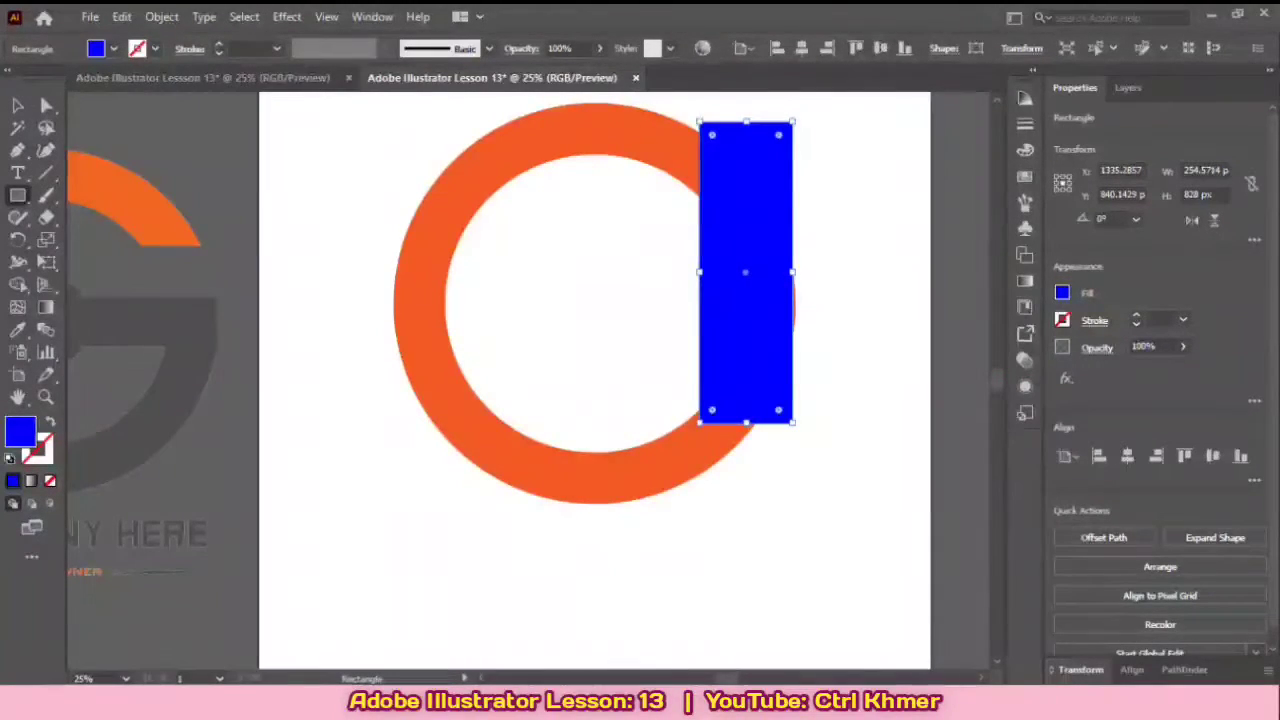
key("v")
left_click_drag(786, 315, 828, 330)
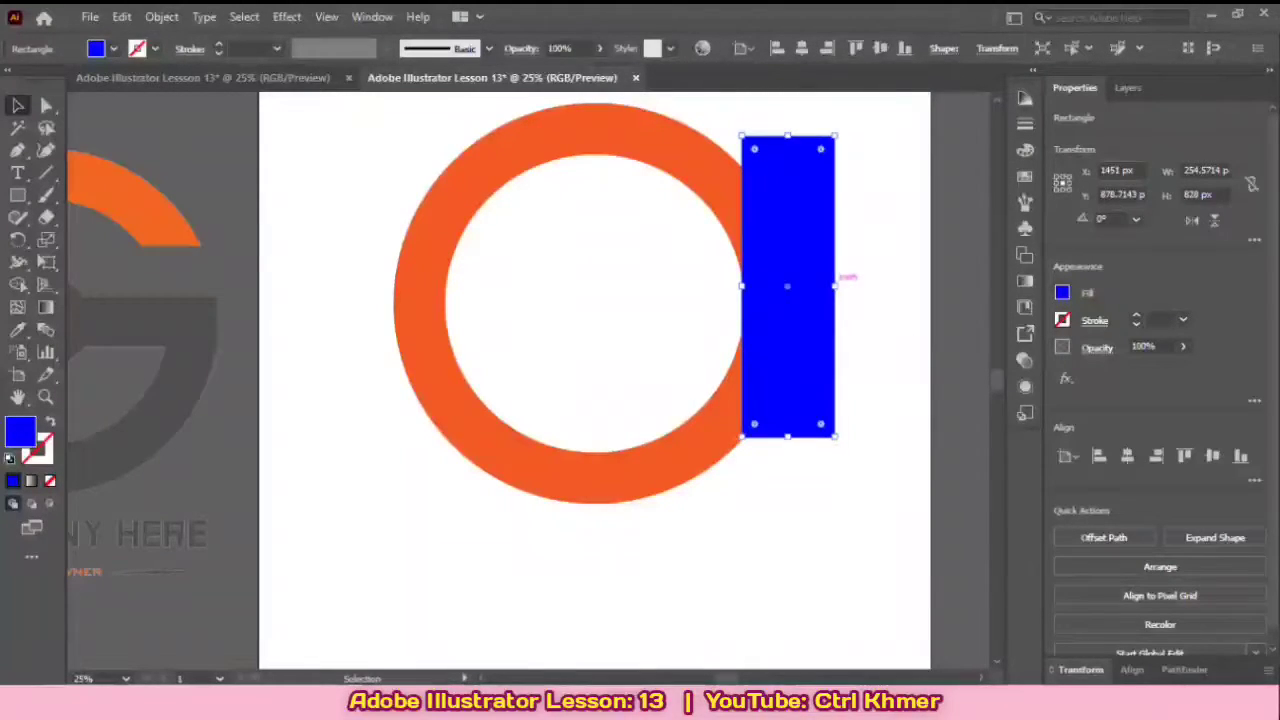
Step: Narrow the blue rectangle to about 165 px, rotate it to about 92.43° and place it across the ring's right side
left_click_drag(835, 286, 839, 420)
key("ctrl+shift+a")
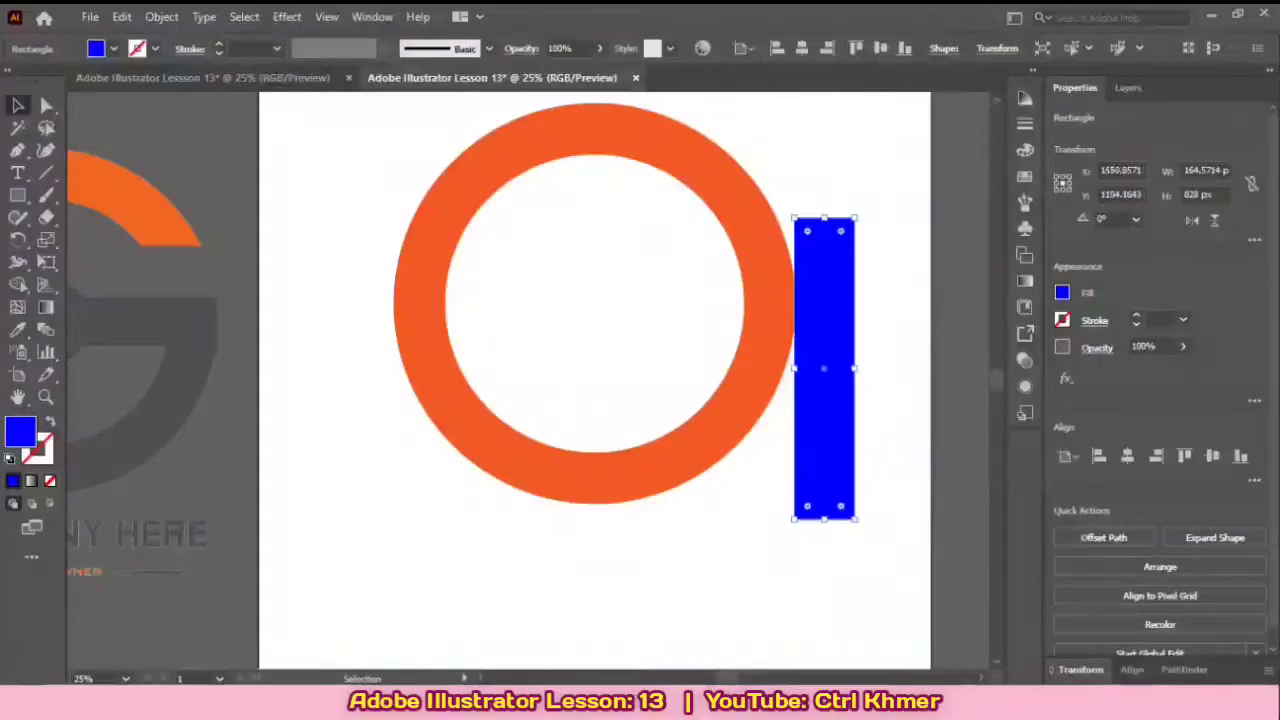
left_click_drag(822, 209, 590, 379)
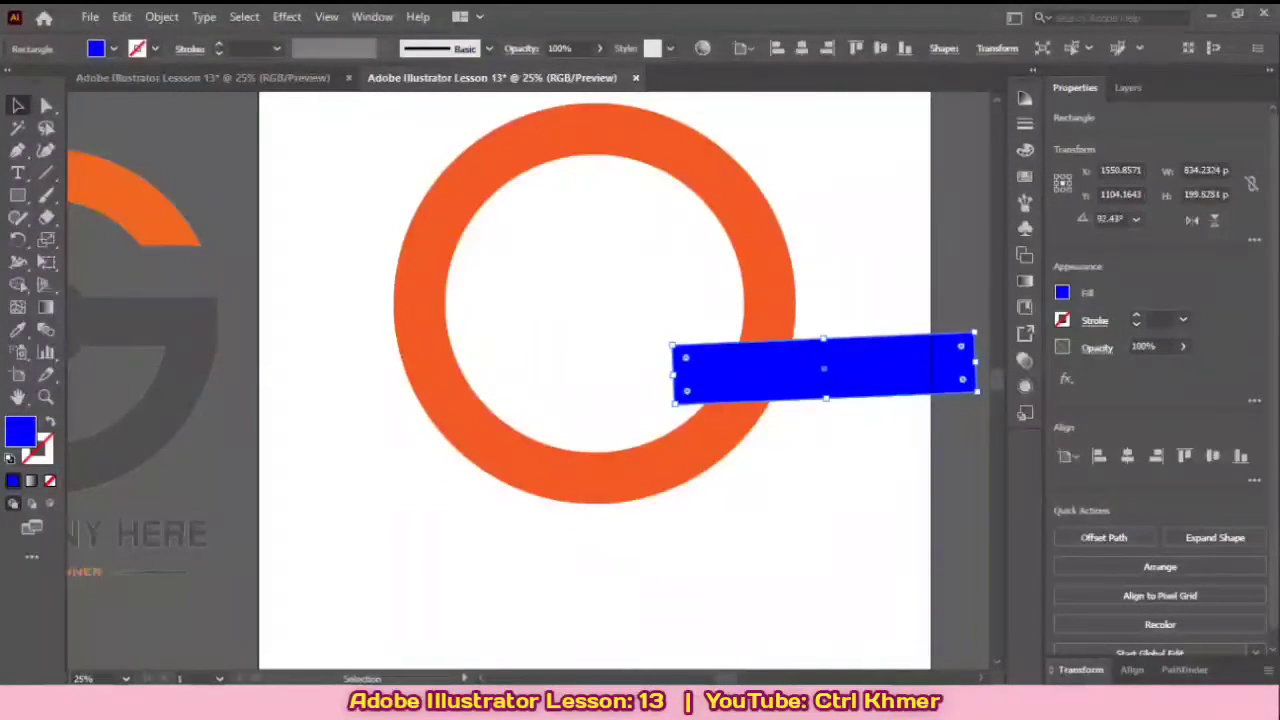
left_click_drag(823, 369, 746, 332)
left_click_drag(899, 325, 910, 325)
key("ctrl+z")
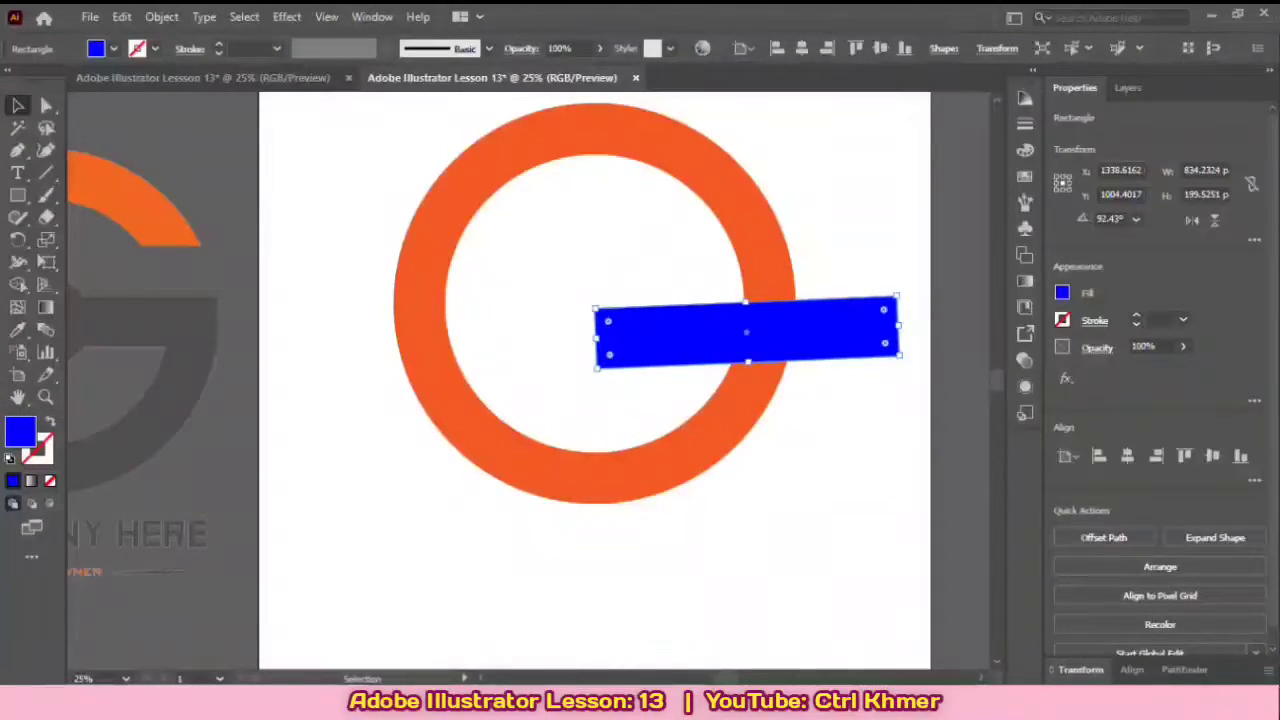
Step: Straighten the blue bar to 90° and resize it to about 586 by 142 px over the ring's right side
mouse_move(902, 362)
left_mouse_down()
mouse_move(937, 372)
mouse_move(918, 368)
left_mouse_up()
left_click(918, 368)
left_click_drag(867, 332, 818, 345)
left_click(880, 420)
left_click_drag(541, 342, 630, 342)
left_click_drag(737, 343, 736, 343)
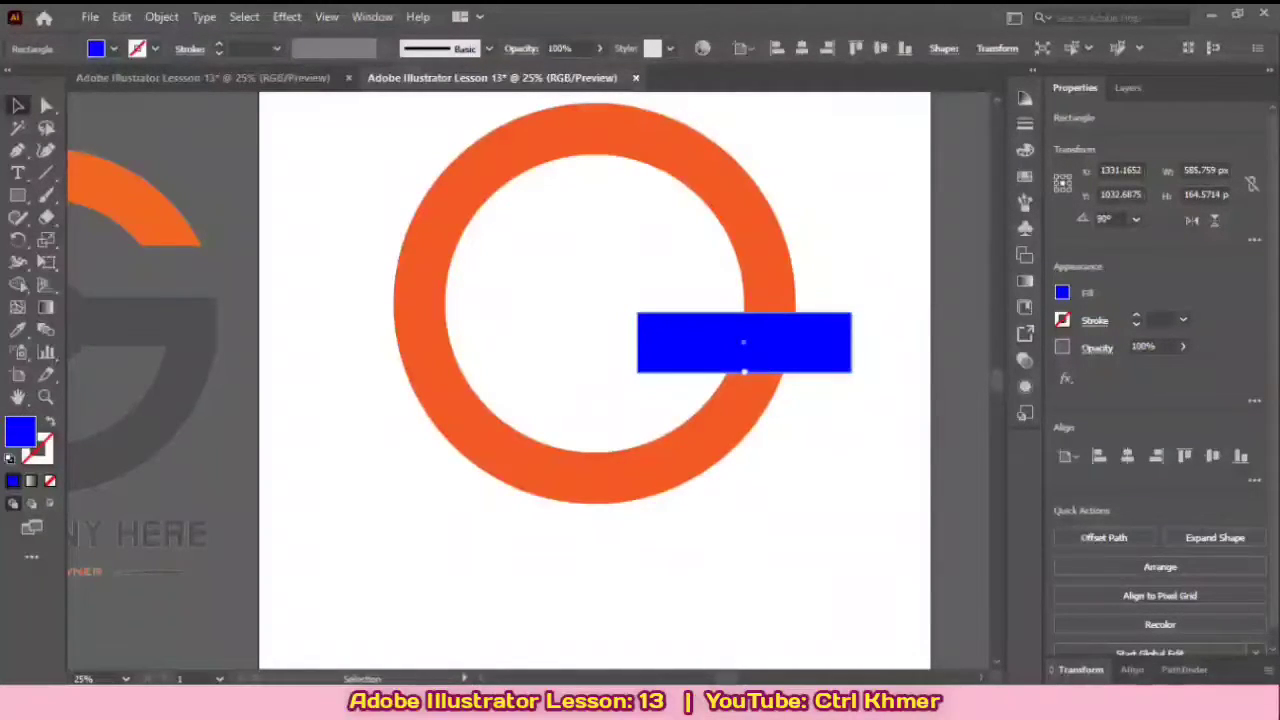
left_click_drag(744, 372, 745, 364)
left_click(845, 412)
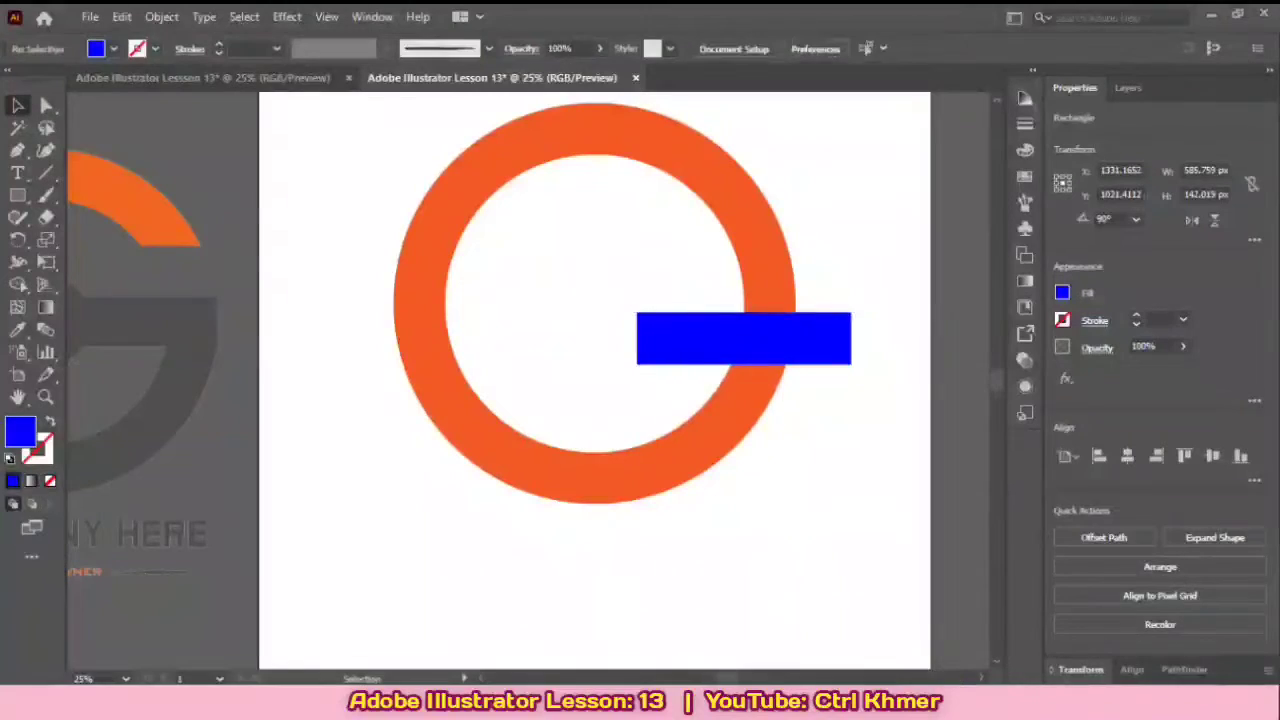
Step: Duplicate the blue bar just above the original and place another copy over the ring's left side
left_click_drag(816, 331, 822, 272)
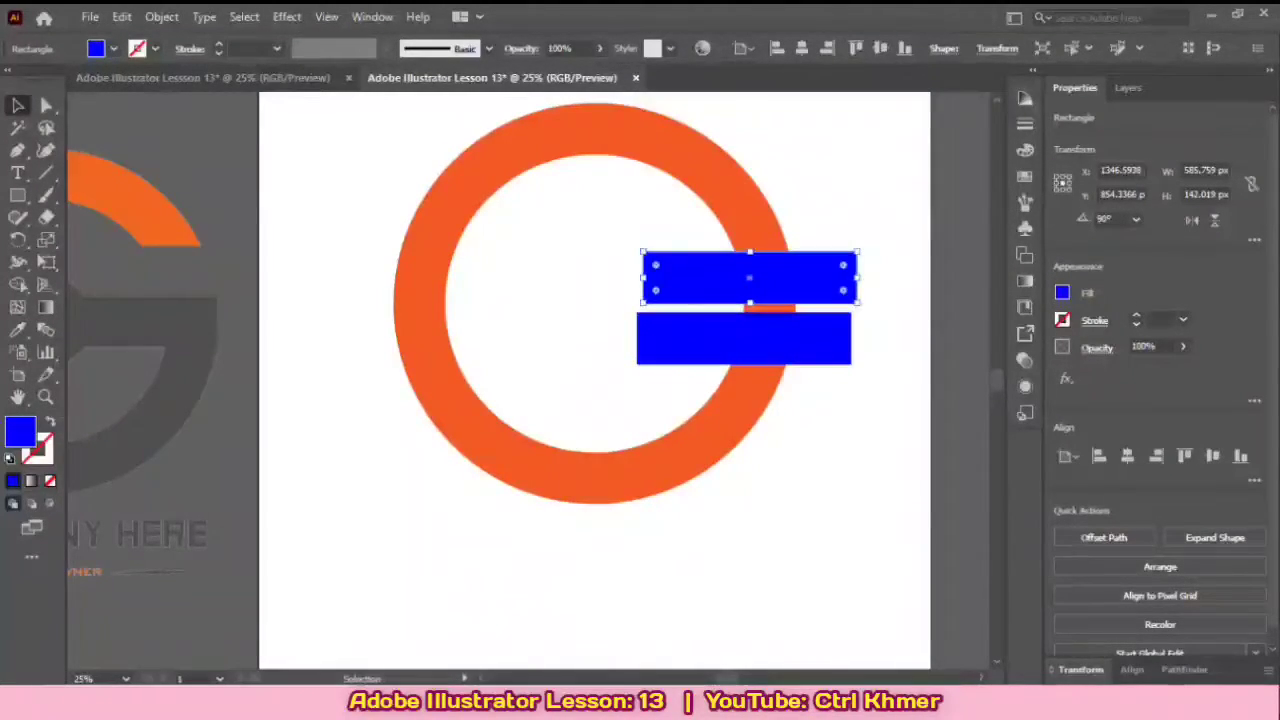
left_click(886, 322)
left_click(815, 340)
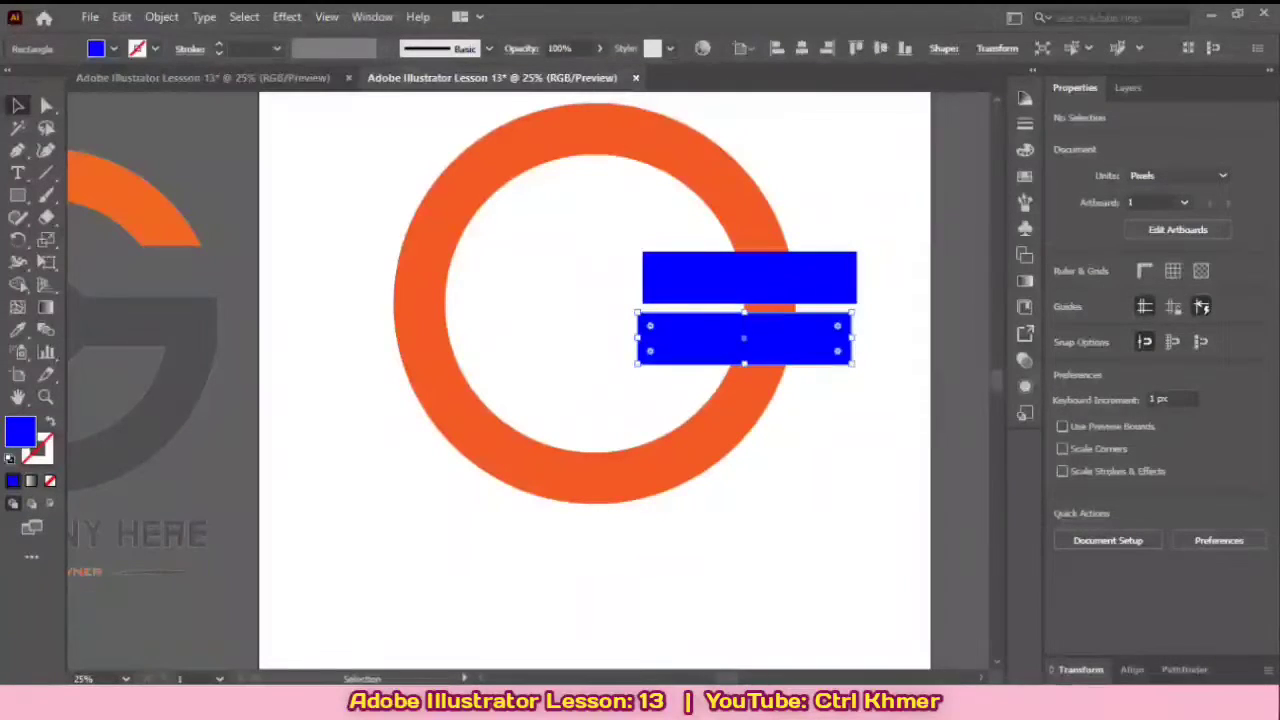
left_click_drag(748, 347, 436, 292)
left_click_drag(436, 292, 585, 332)
Step: Move the upper bar higher and level the left and right bars with each other at about Y 949 px
left_click_drag(827, 297, 847, 227)
left_click_drag(836, 355, 787, 317)
left_click(905, 405)
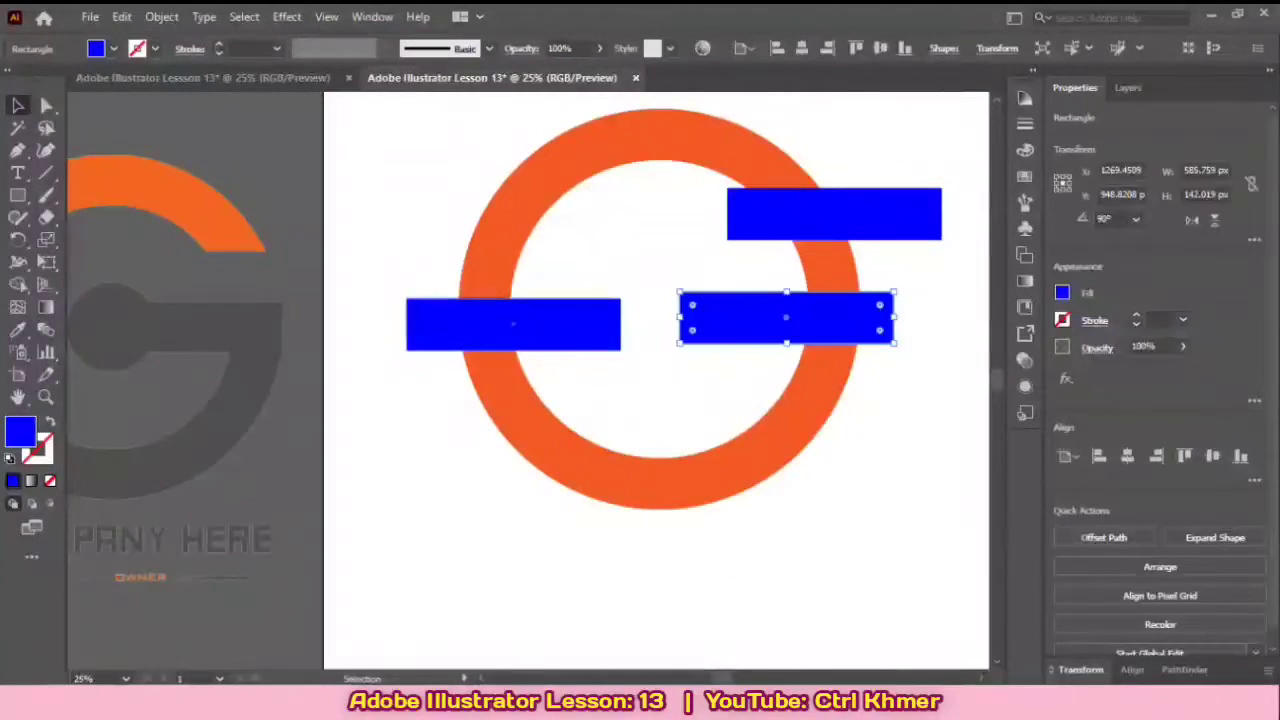
left_click_drag(538, 315, 542, 310)
left_click(880, 480)
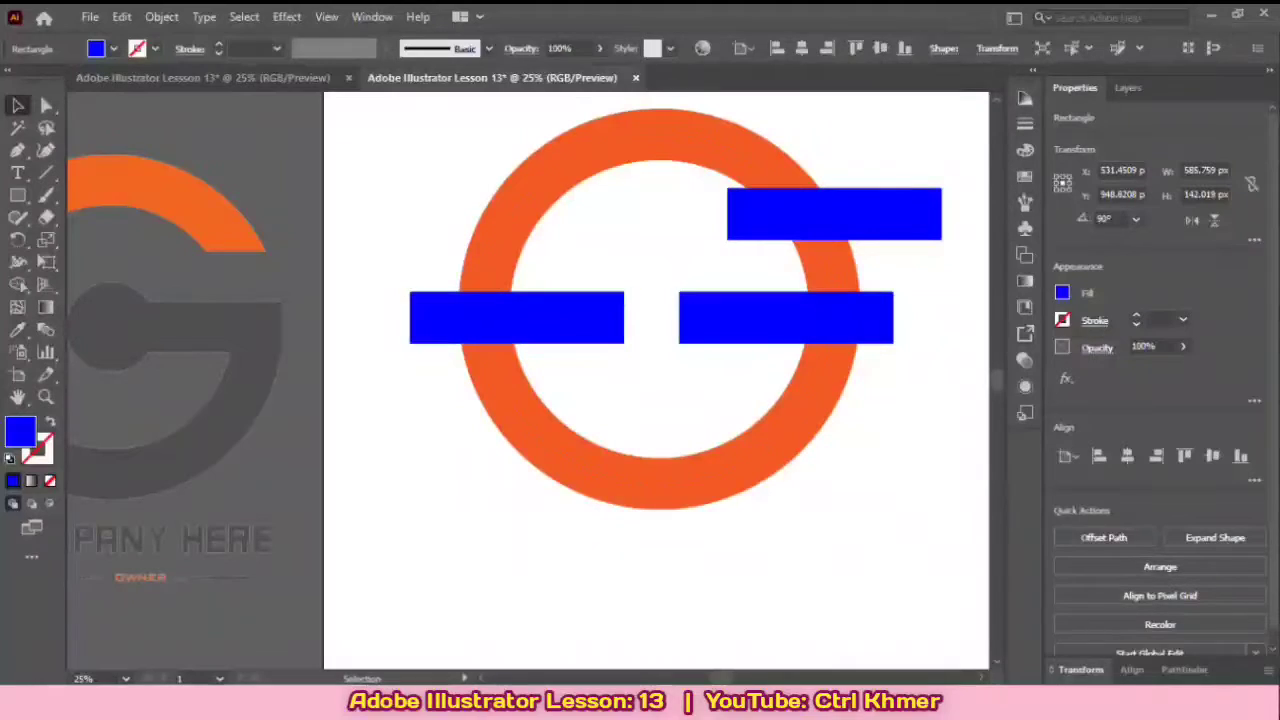
Step: Place the upper bar just above the right bar, at about Y 785 px, and tilt it to about 93.21°
left_click_drag(831, 209, 800, 254)
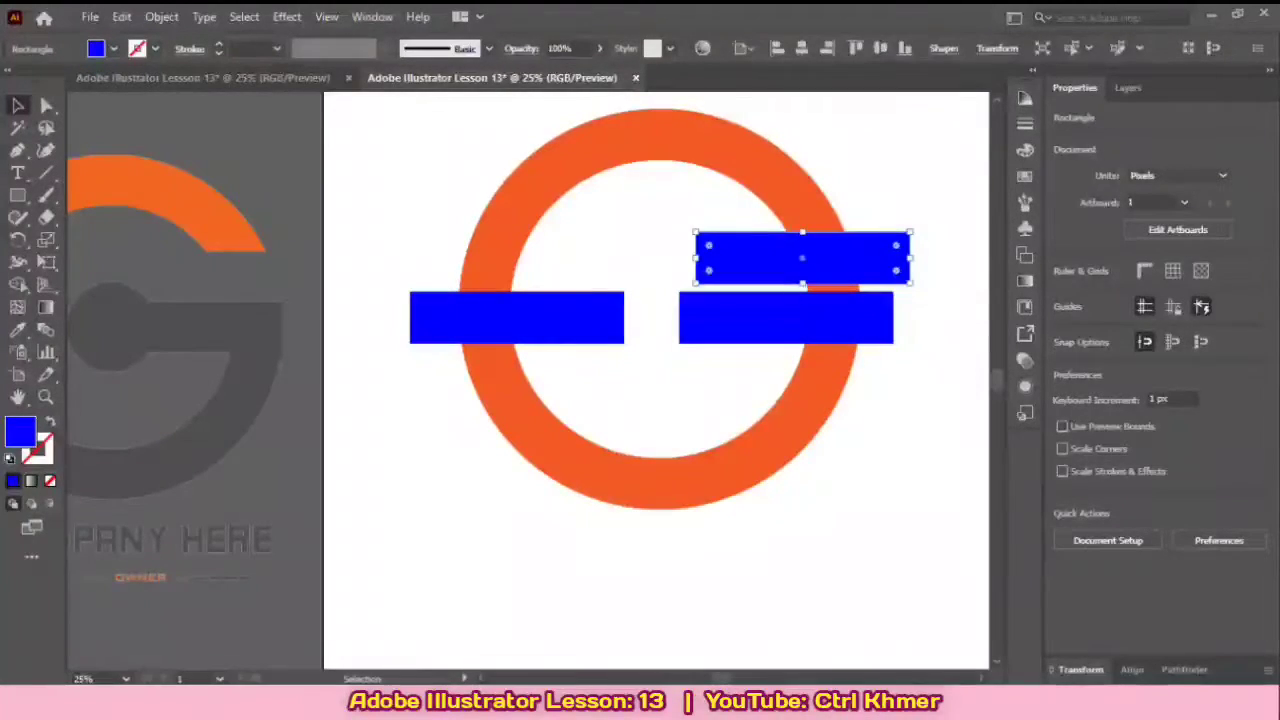
key("ctrl+shift+a")
left_click_drag(786, 318, 800, 335)
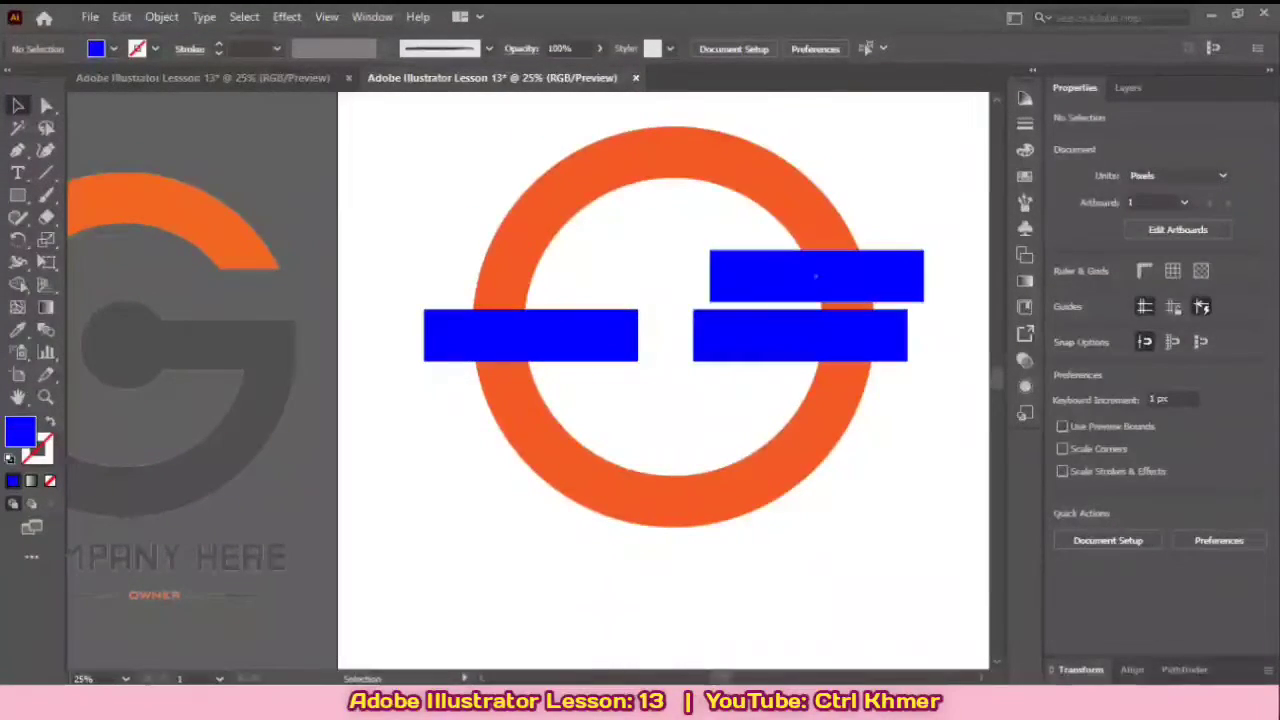
left_click(816, 275)
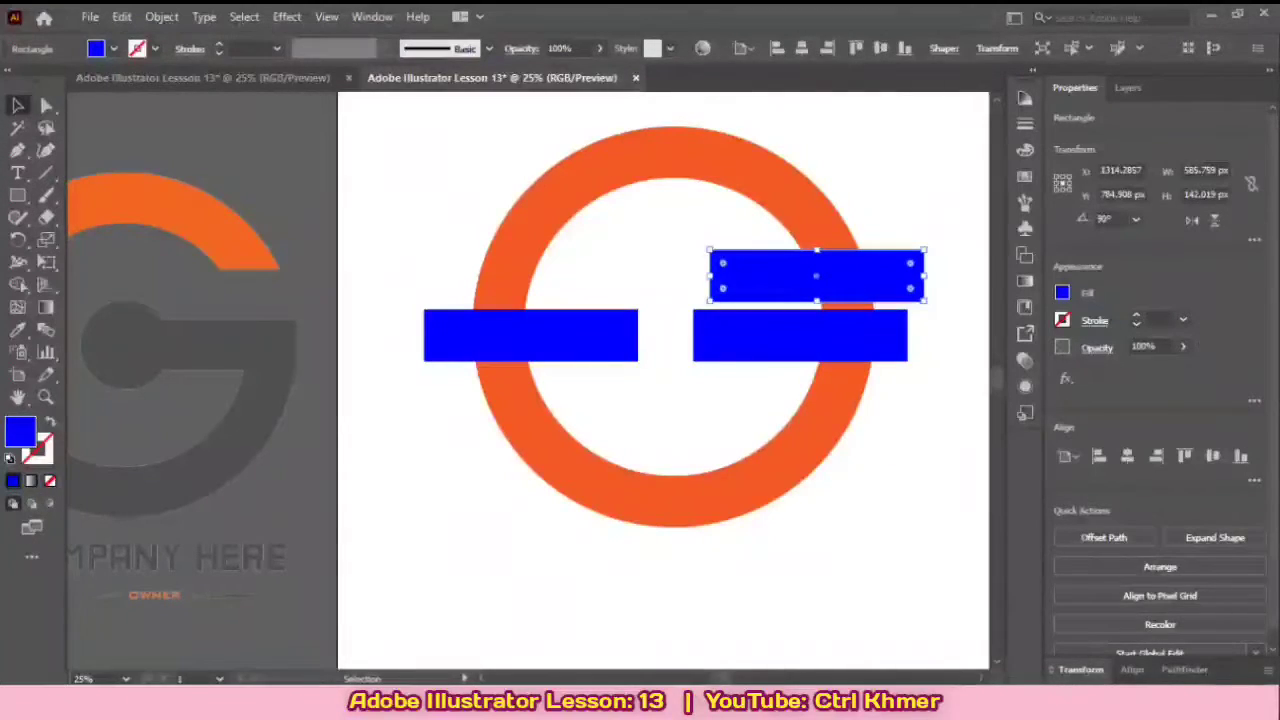
mouse_move(929, 246)
left_mouse_down()
mouse_move(927, 231)
mouse_move(918, 267)
left_mouse_up()
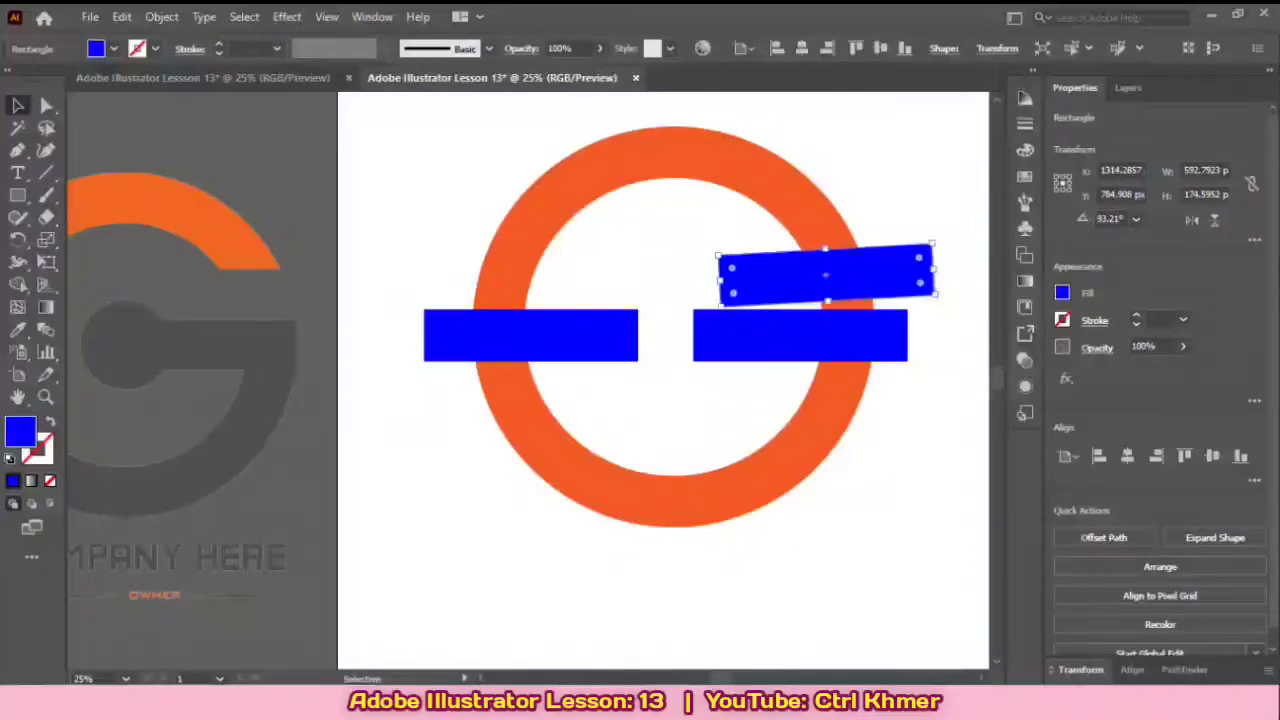
key("ctrl+shift+a")
left_click_drag(700, 400, 705, 416)
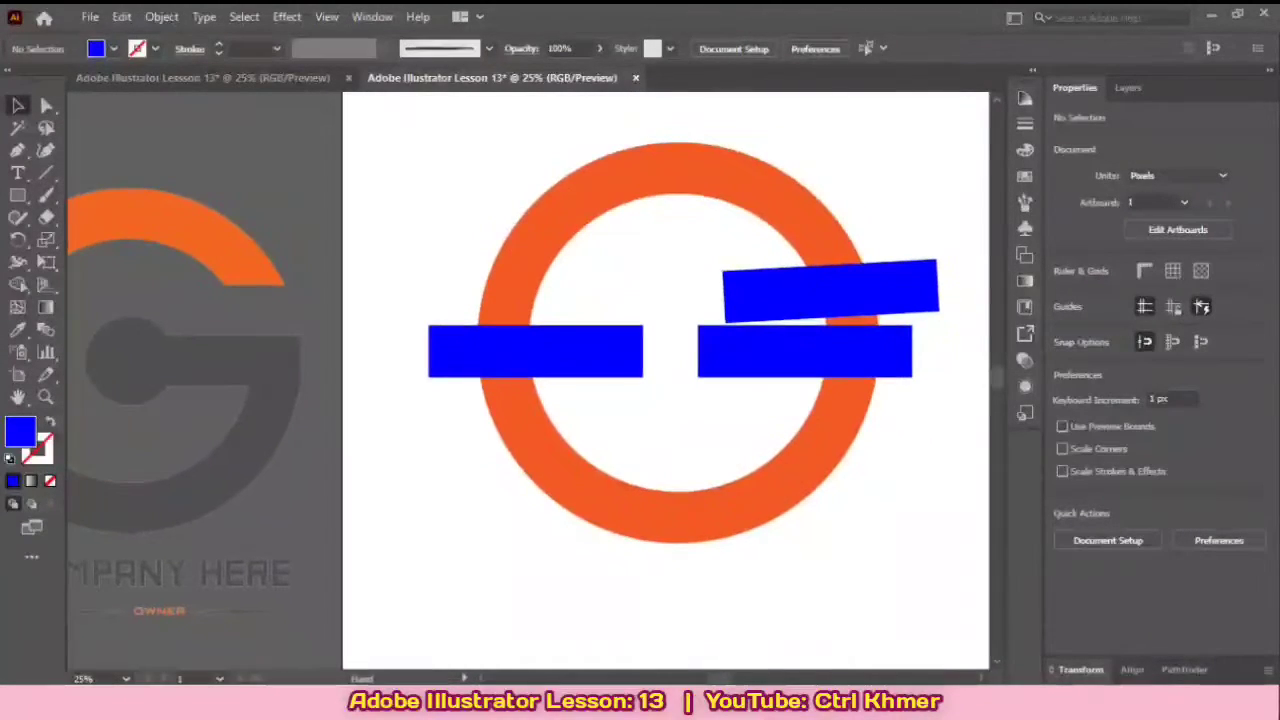
Step: Expand the fill and stroke of the ring and the three blue bars
mouse_move(621, 299)
left_mouse_down()
mouse_move(607, 262)
mouse_move(628, 314)
left_mouse_up()
scroll(607, 262, "down", 2)
scroll(607, 262, "up", 2)
left_click_drag(458, 176, 955, 563)
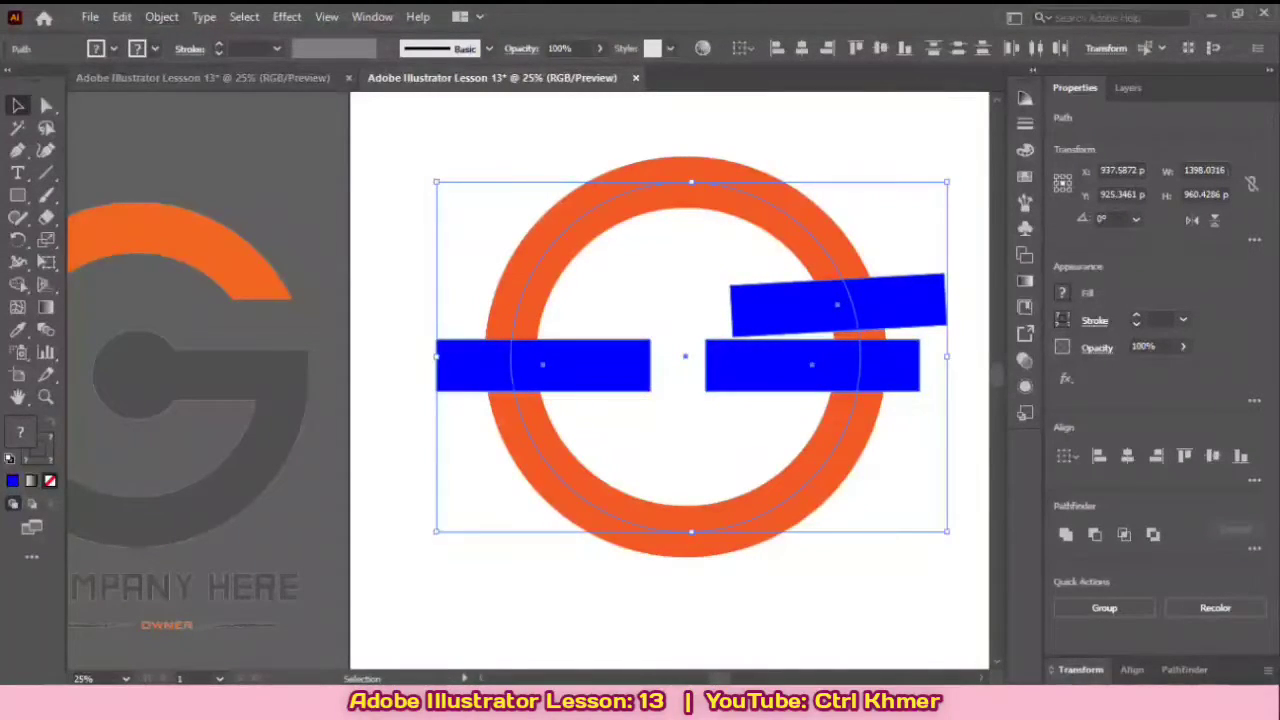
left_click(161, 16)
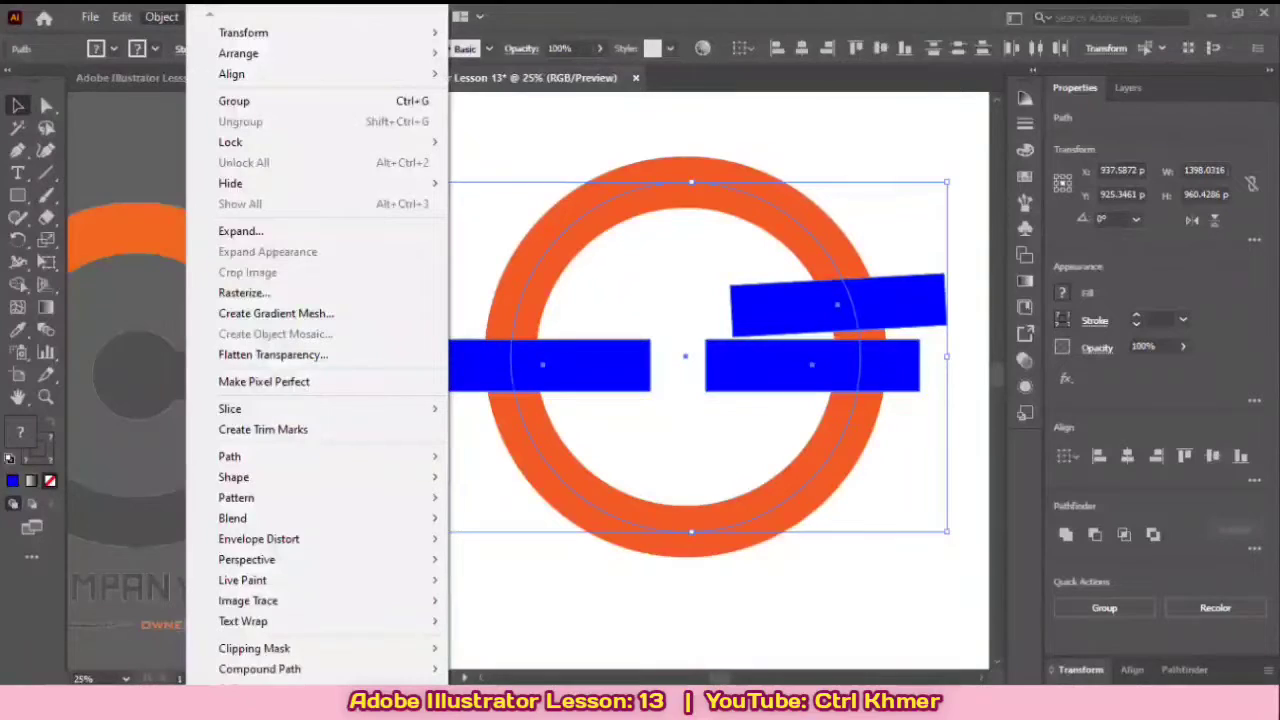
left_click(161, 17)
left_click(161, 17)
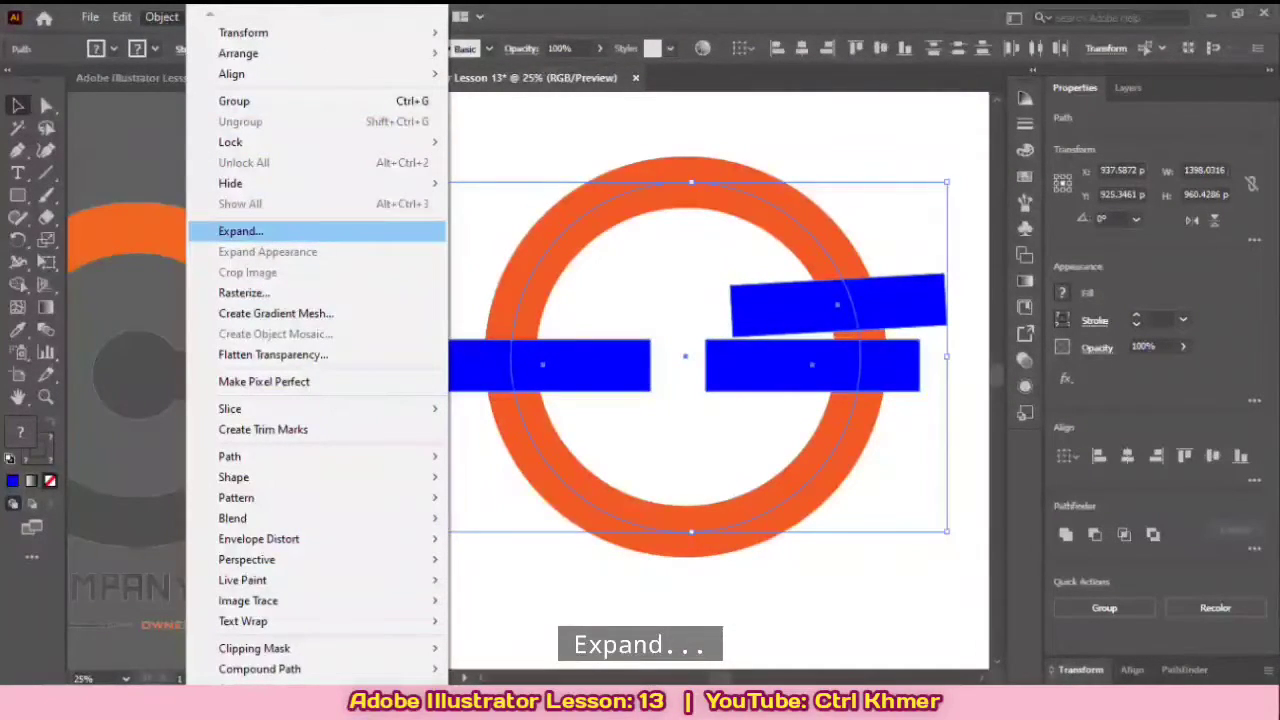
left_click(240, 231)
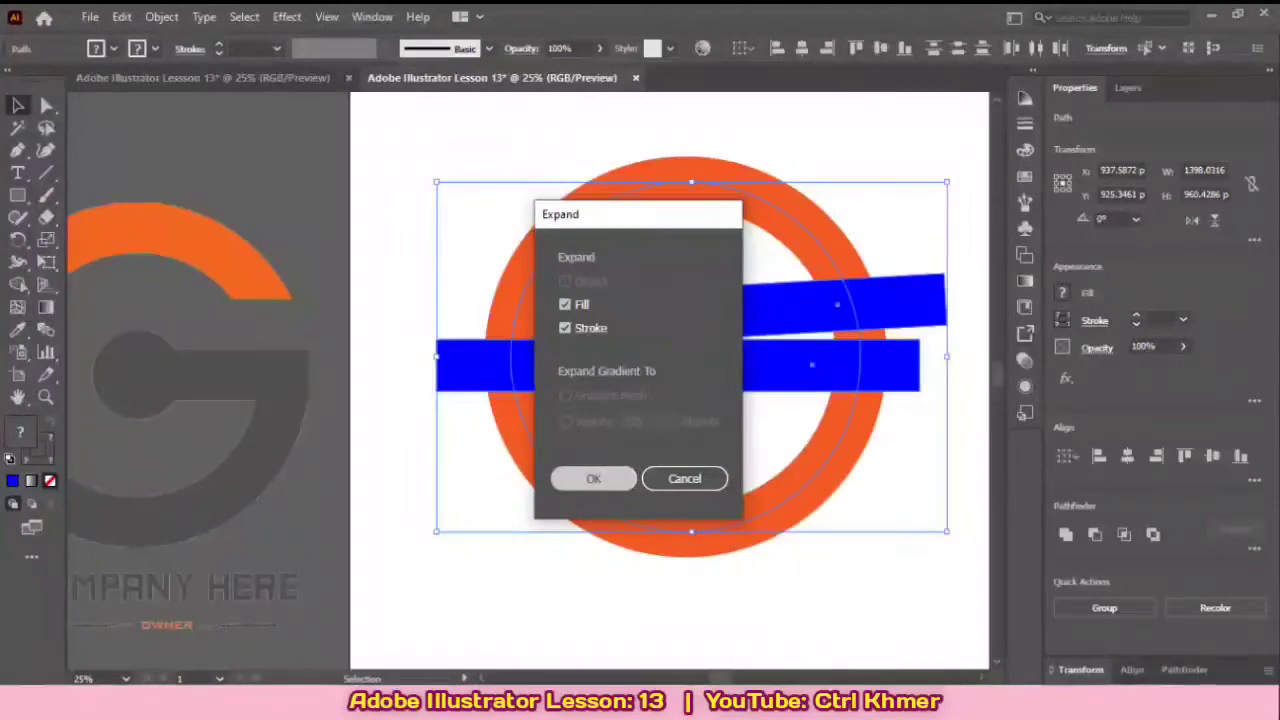
left_click(593, 478)
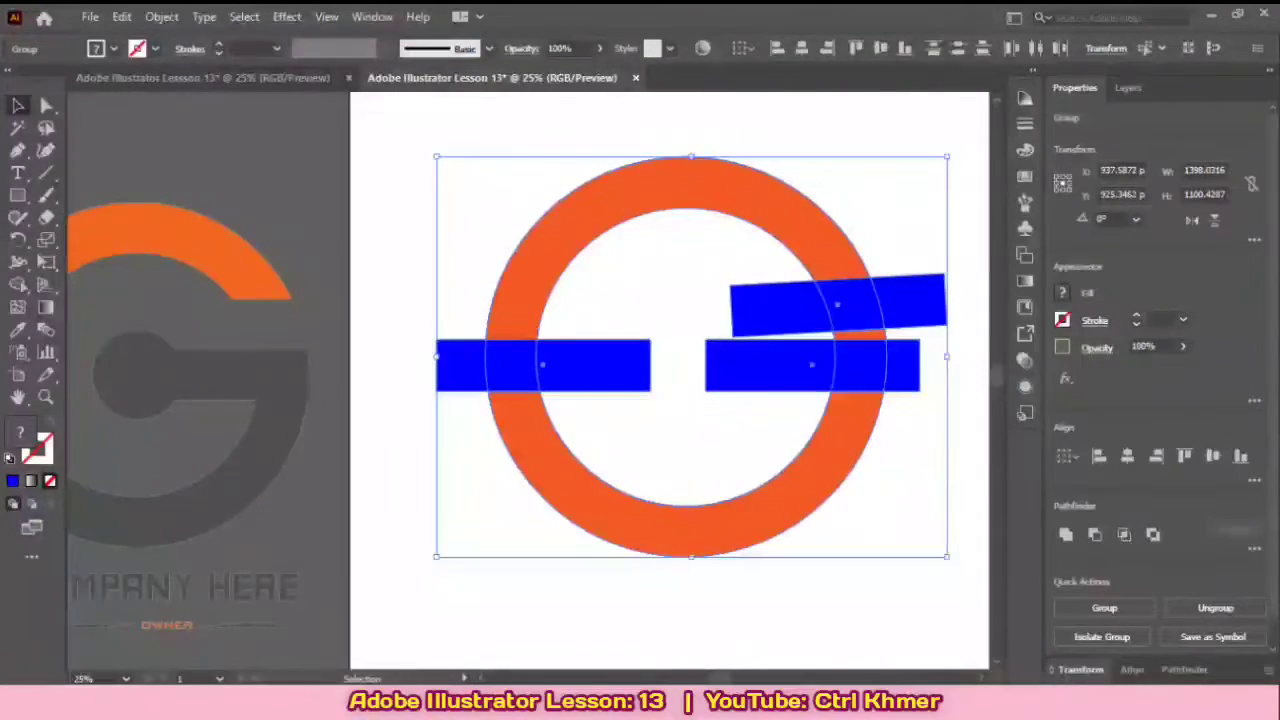
Step: Ungroup the expanded ring and bars and clear the selection
right_click(828, 243)
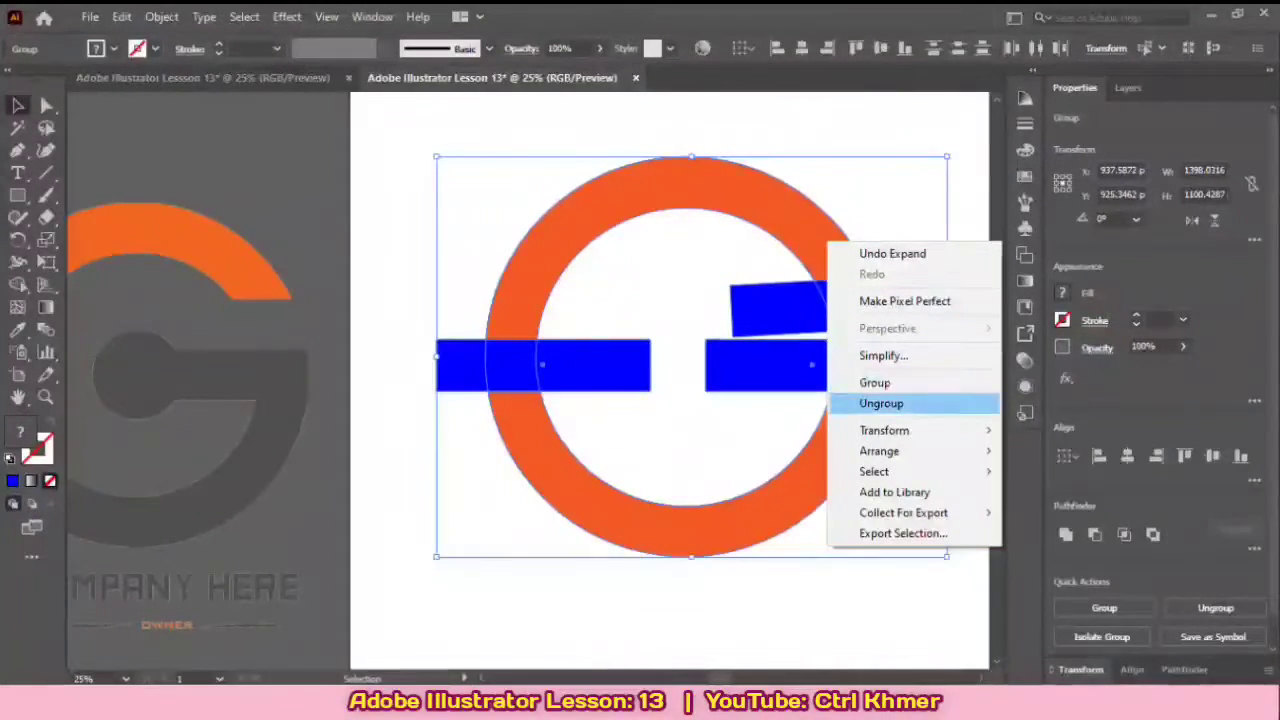
left_click(881, 403)
key("ctrl+shift+a")
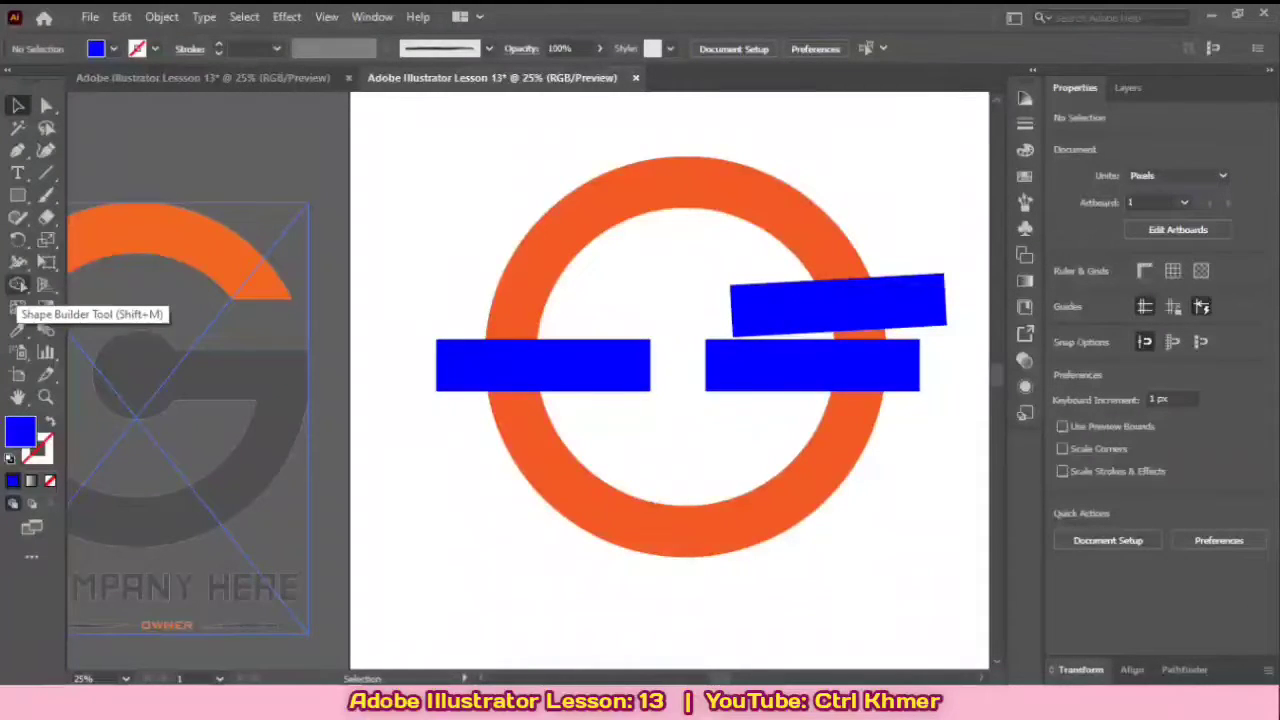
Step: With Shape Builder, merge the left and tilted bars across the ring and turn the ring sliver between the right-hand bars blue
left_click(18, 284)
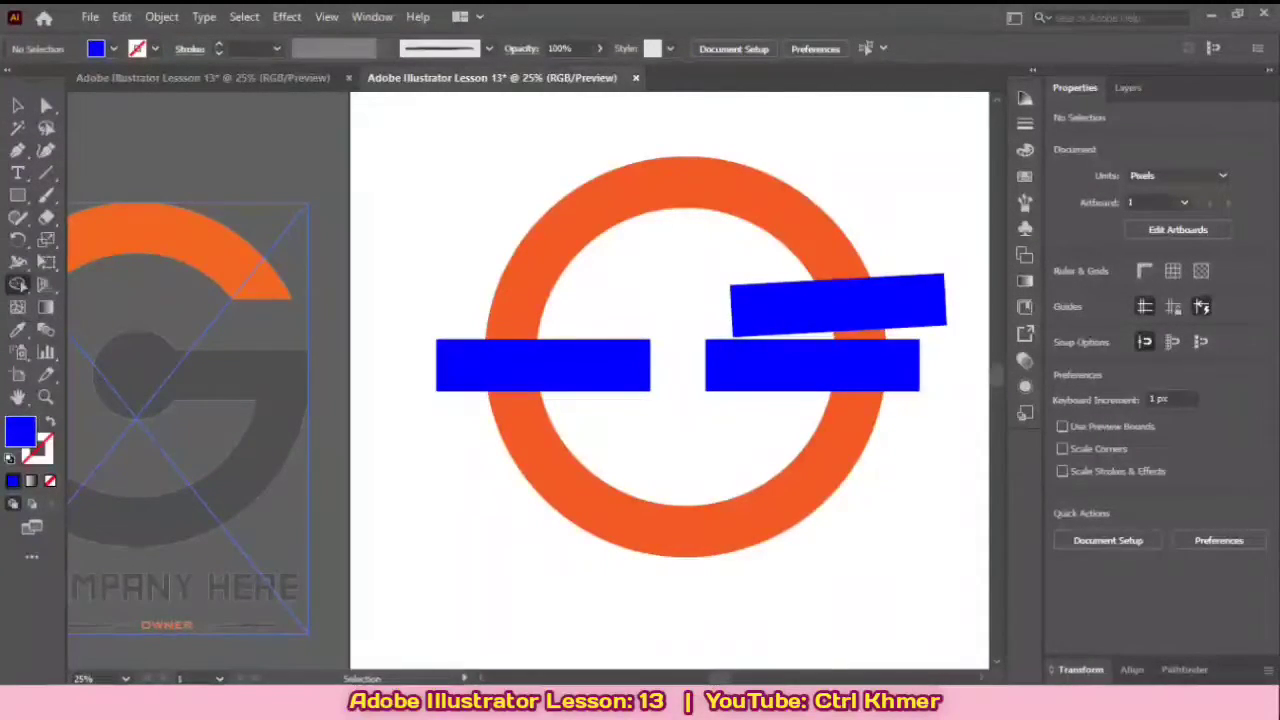
key("v")
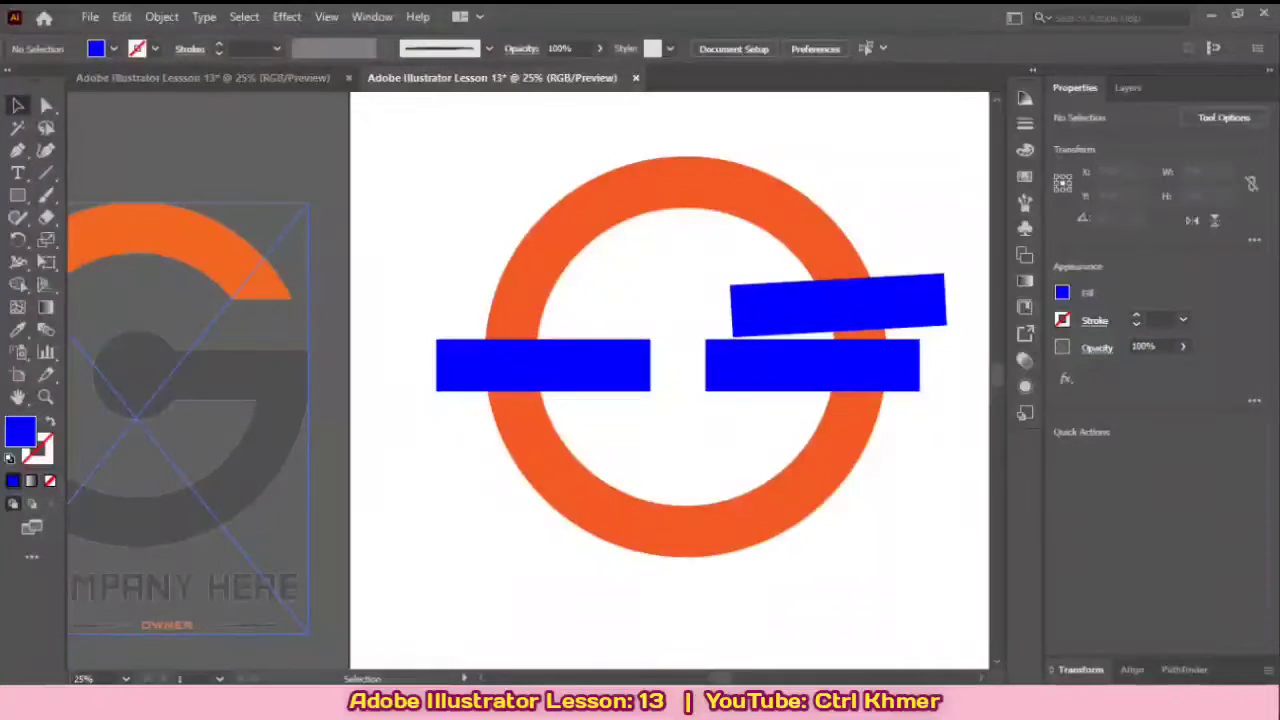
left_click_drag(420, 144, 975, 572)
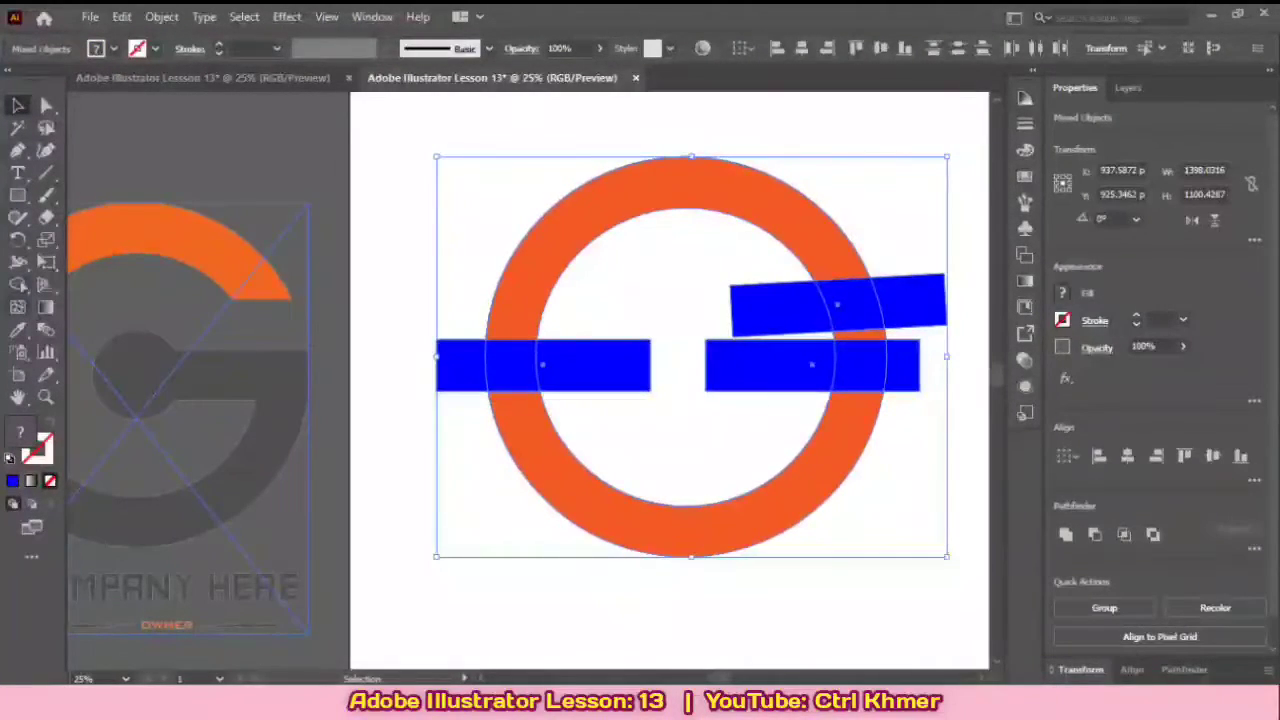
left_click(18, 284)
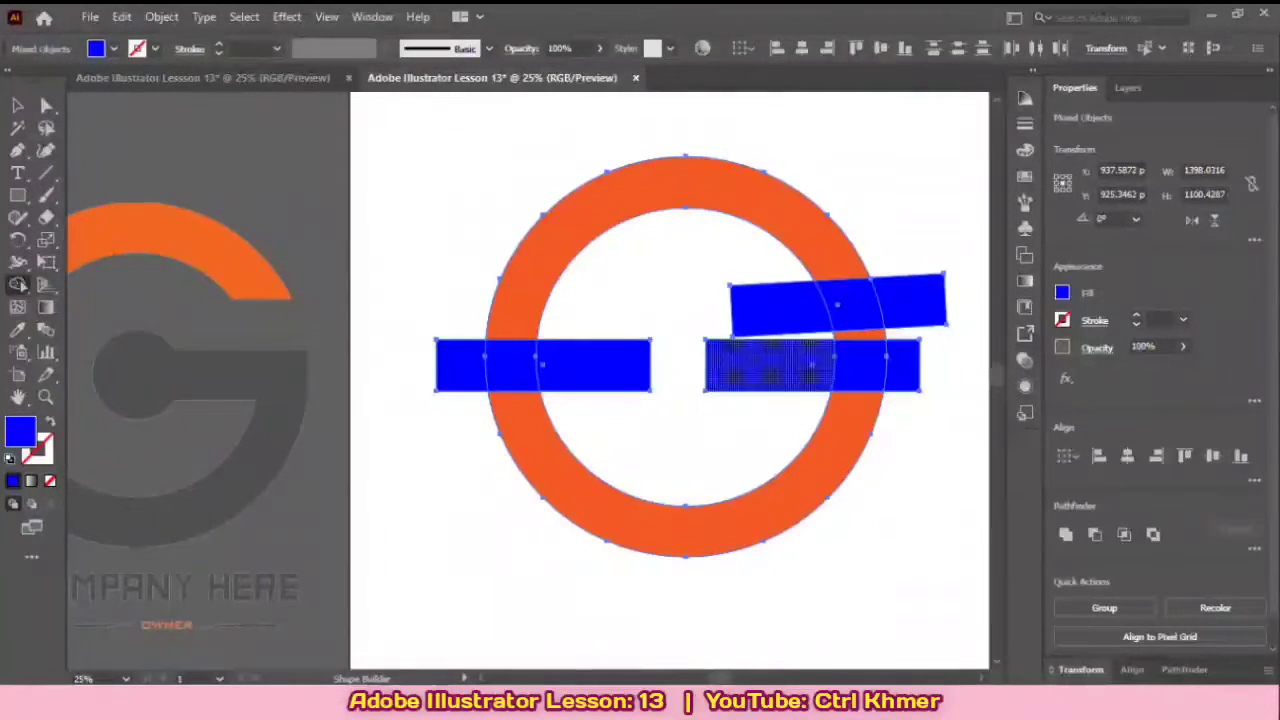
left_click_drag(770, 365, 686, 401)
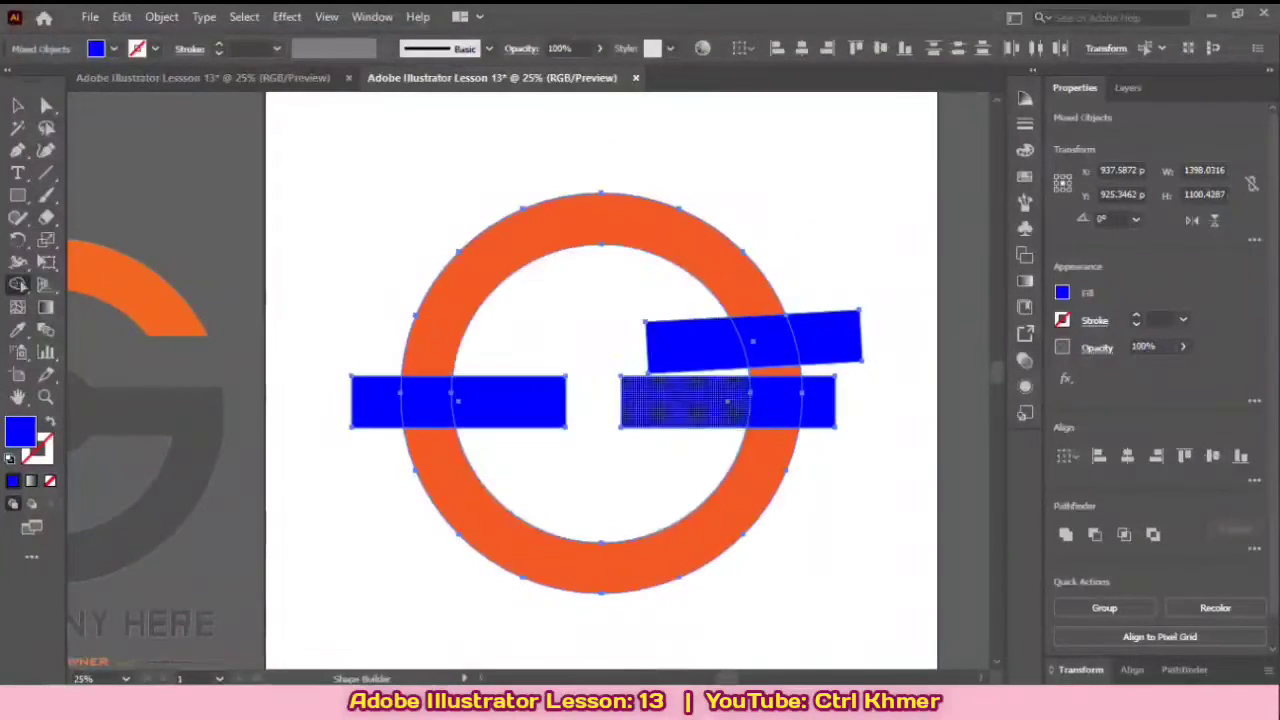
left_click_drag(377, 403, 545, 403)
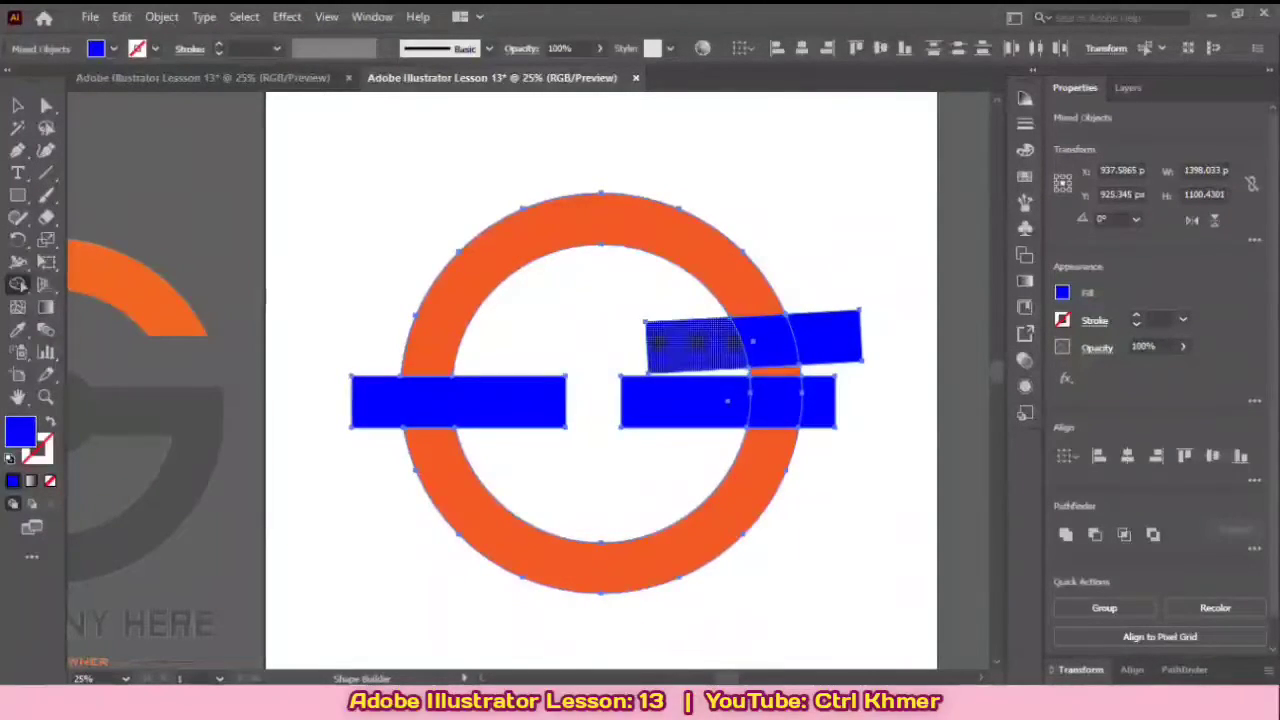
left_click_drag(700, 345, 838, 340)
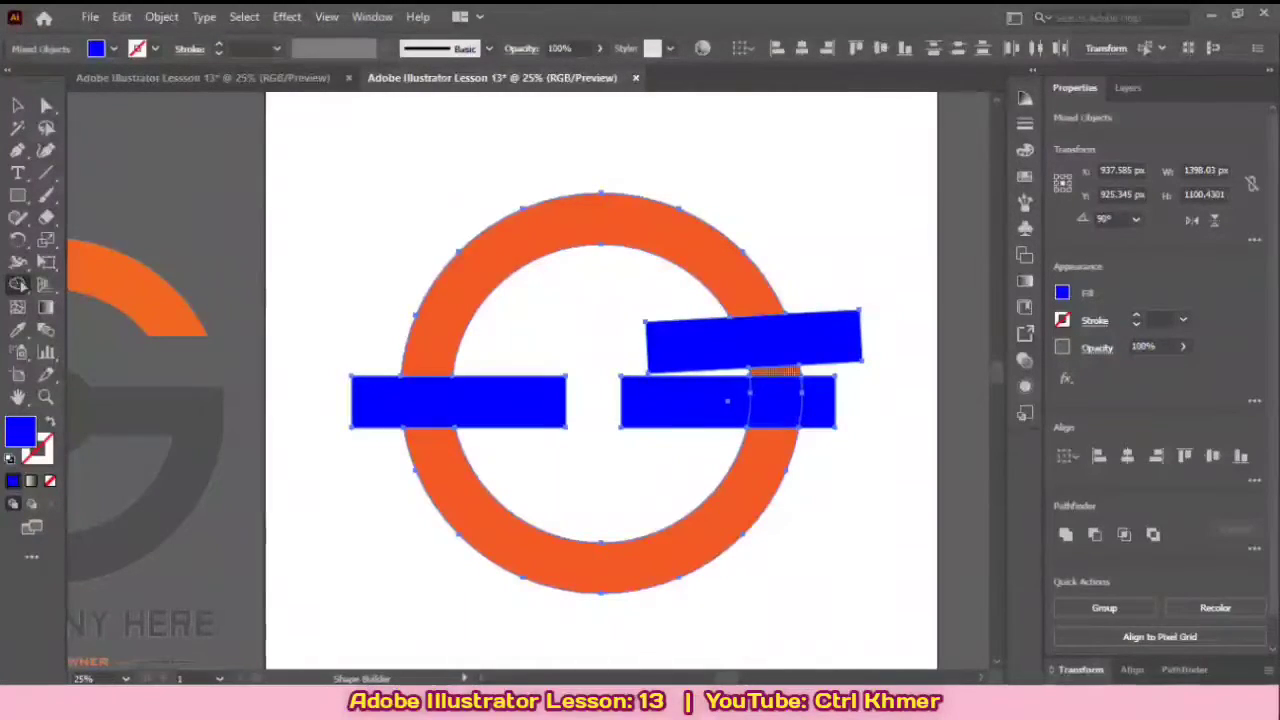
left_click(775, 371)
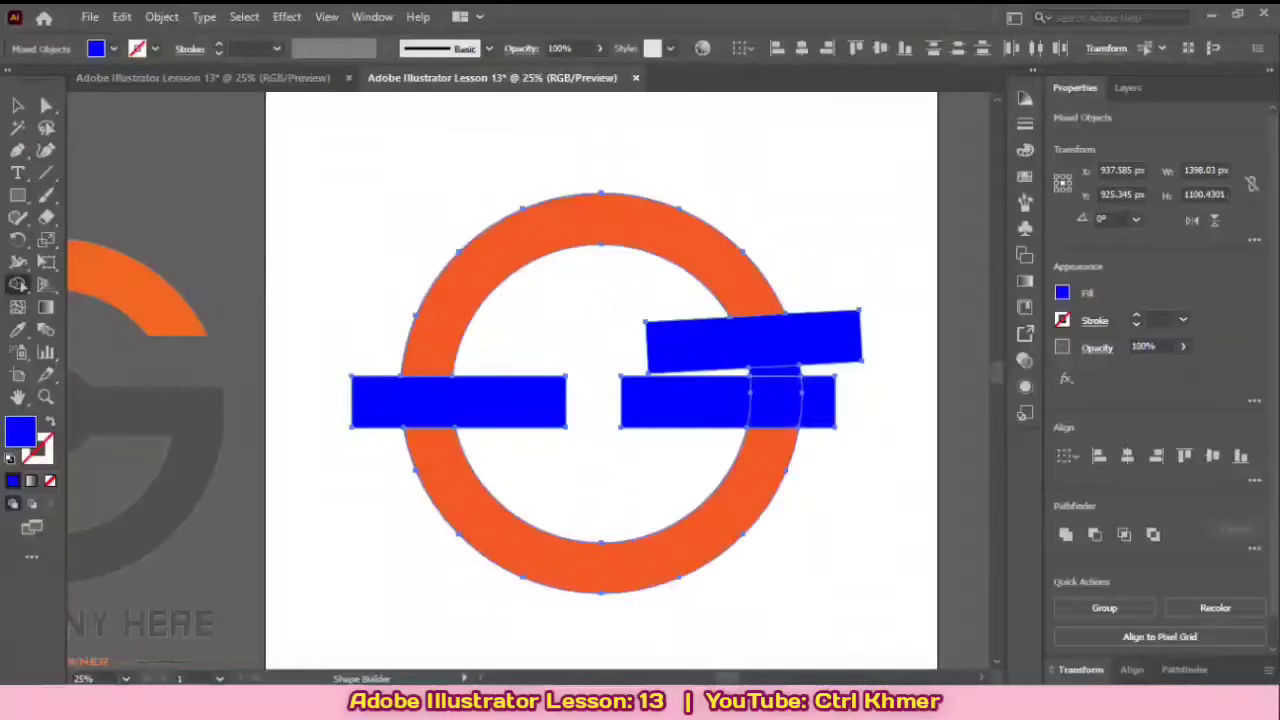
left_click(18, 104)
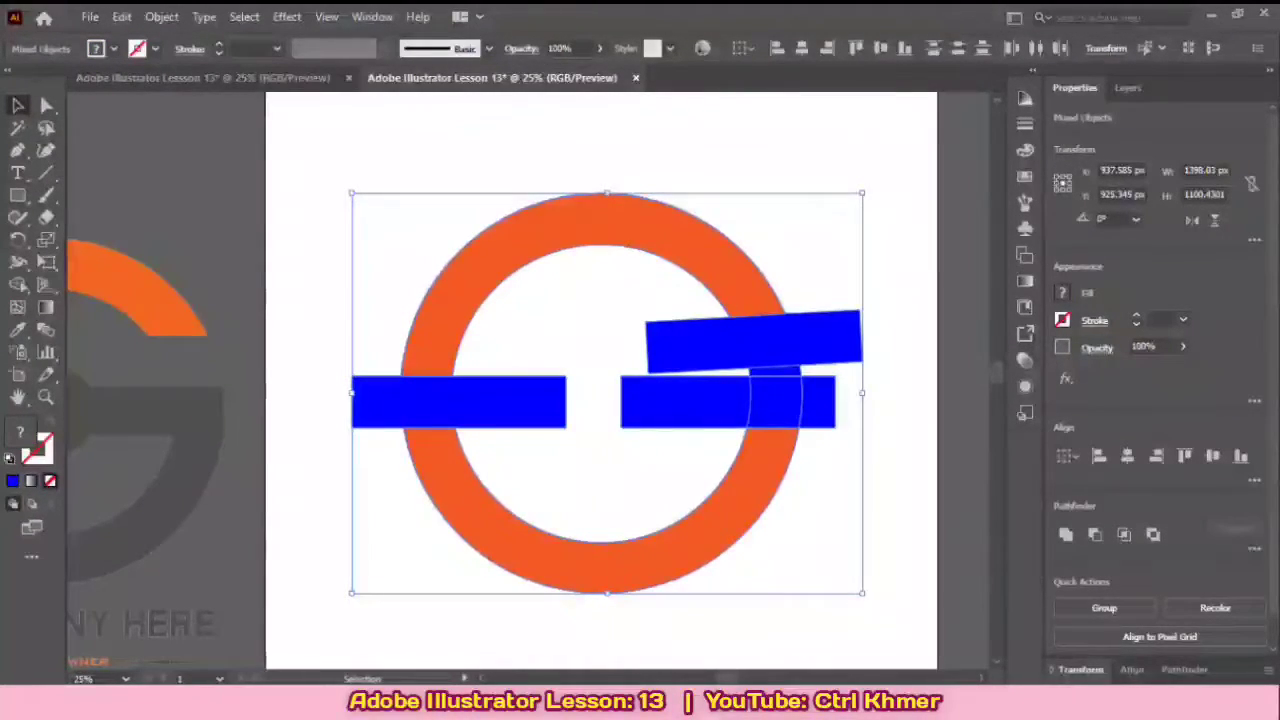
right_click(746, 268)
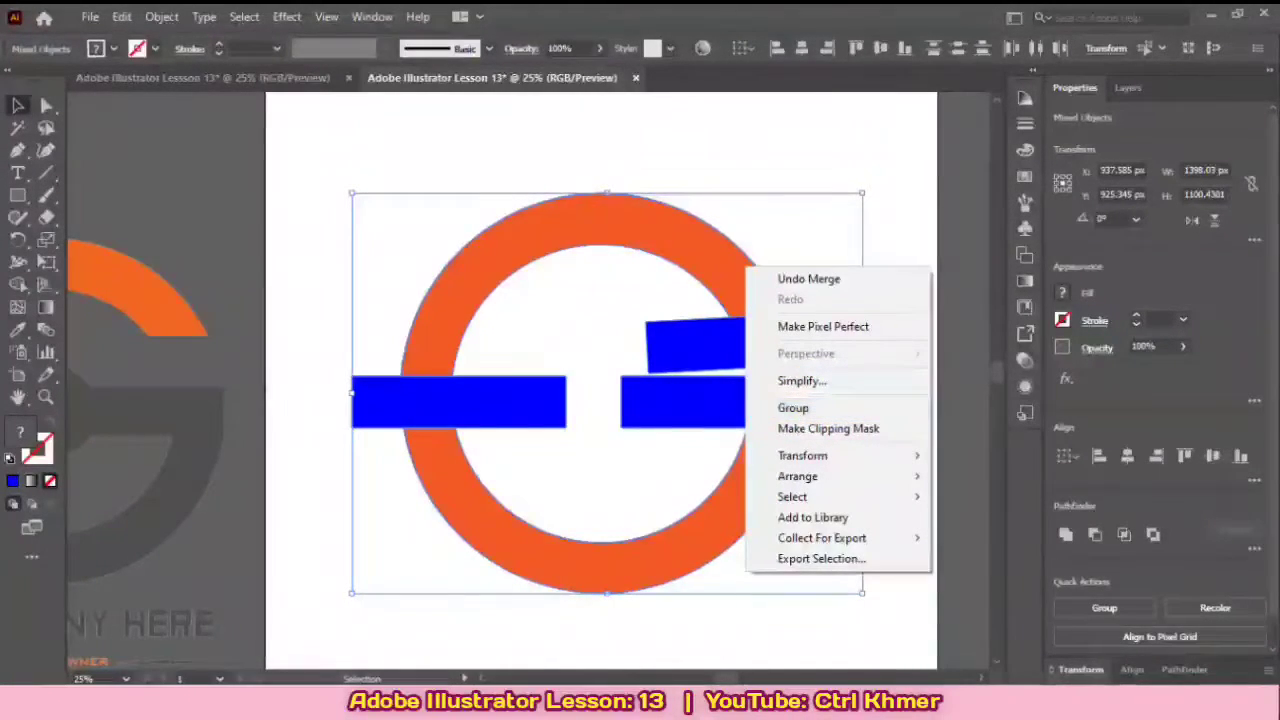
left_click(880, 232)
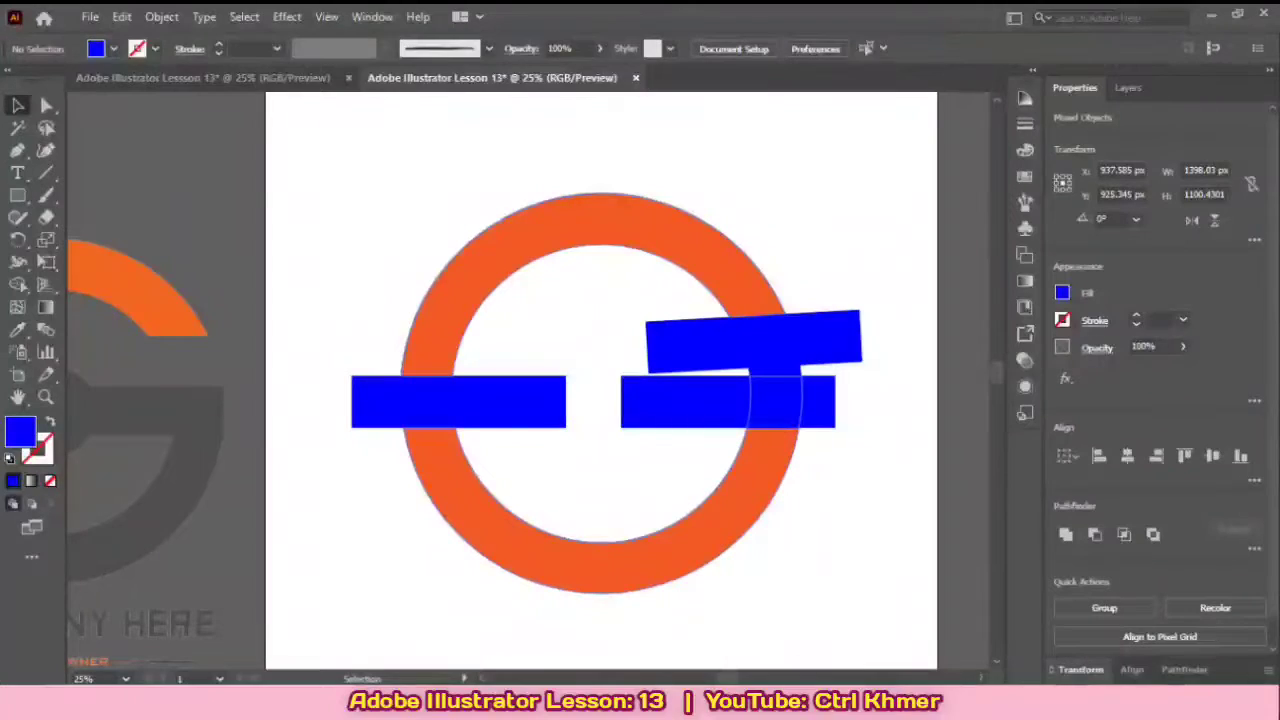
Step: Delete the right bar's end that sticks out beyond the ring and the tilted bar above it
scroll(772, 439, "up", 1)
scroll(772, 439, "up", 2)
scroll(772, 439, "down", 1)
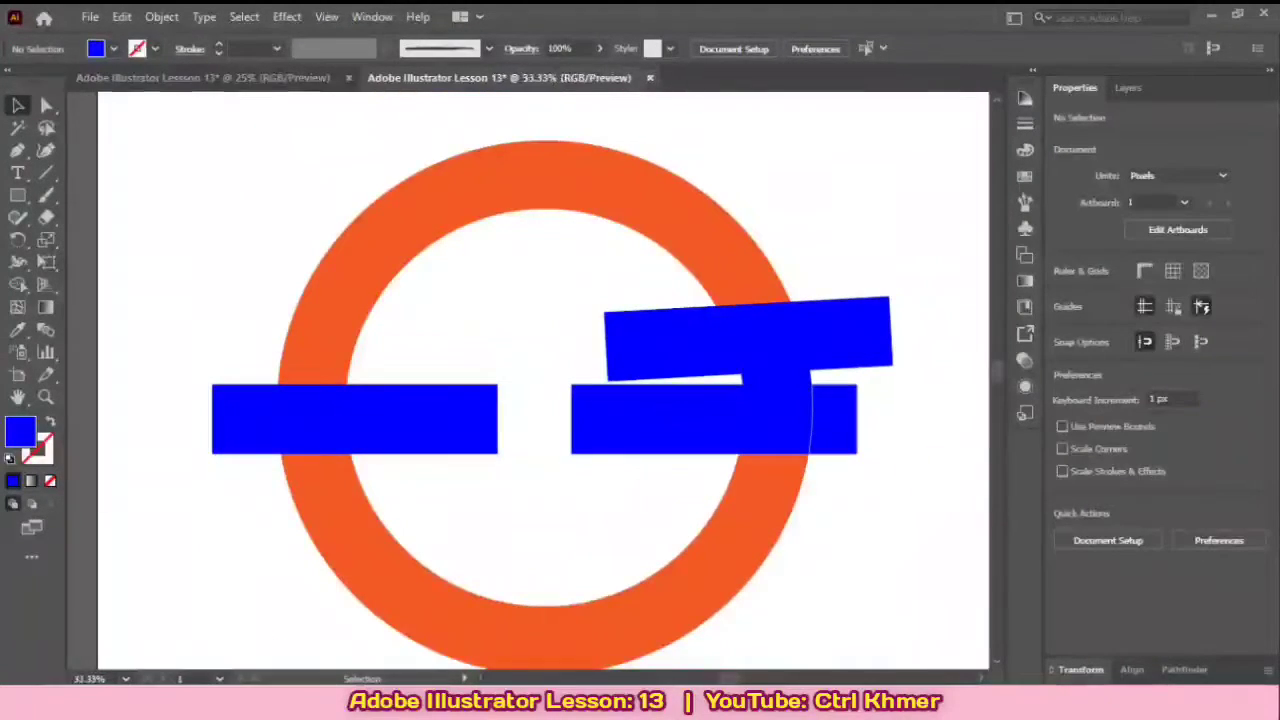
left_click(834, 420)
key("Delete")
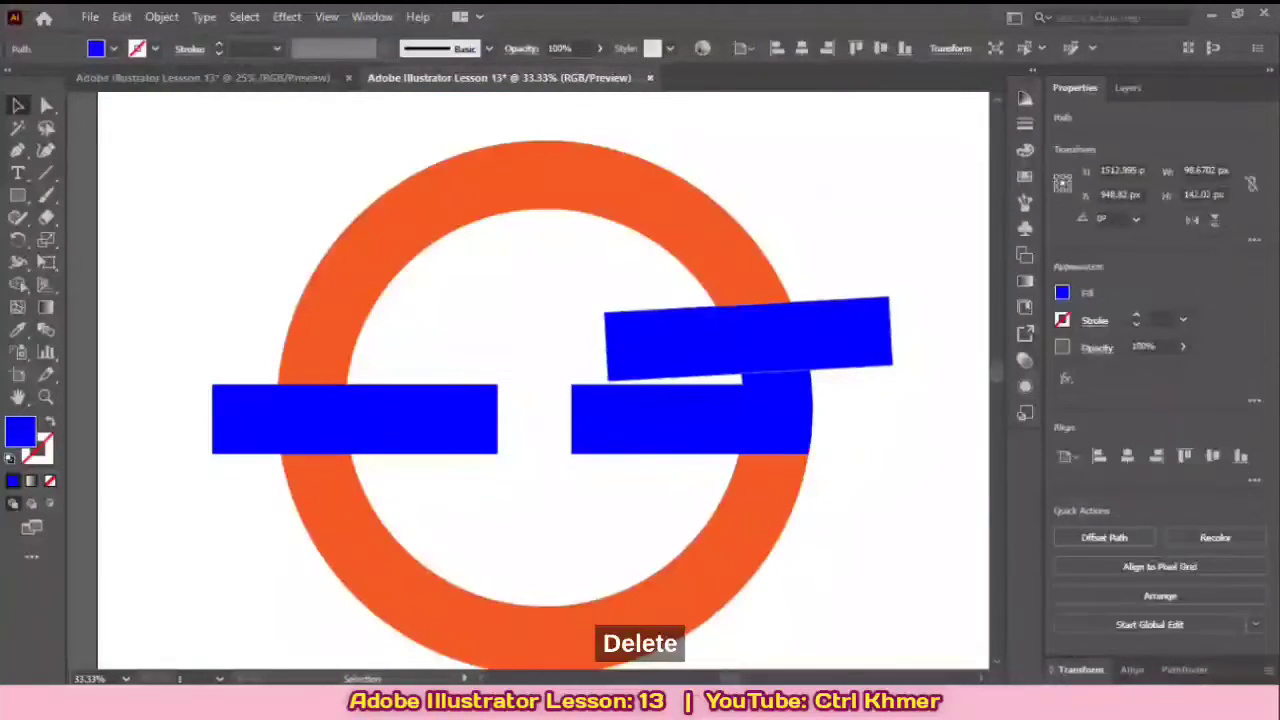
left_click(815, 337)
key("Delete")
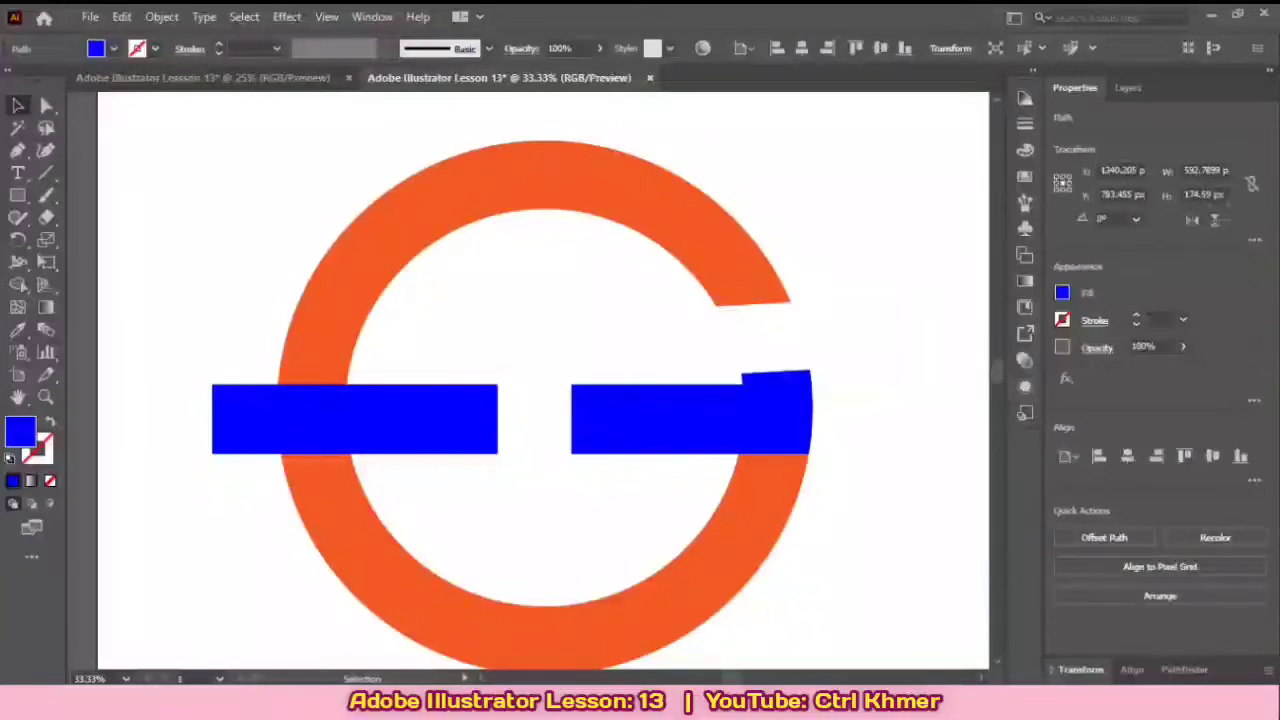
Step: Delete the leftover blue sliver above the right bar's outer end and the blue bar crossing the ring's left side
left_click(800, 375)
key("Delete")
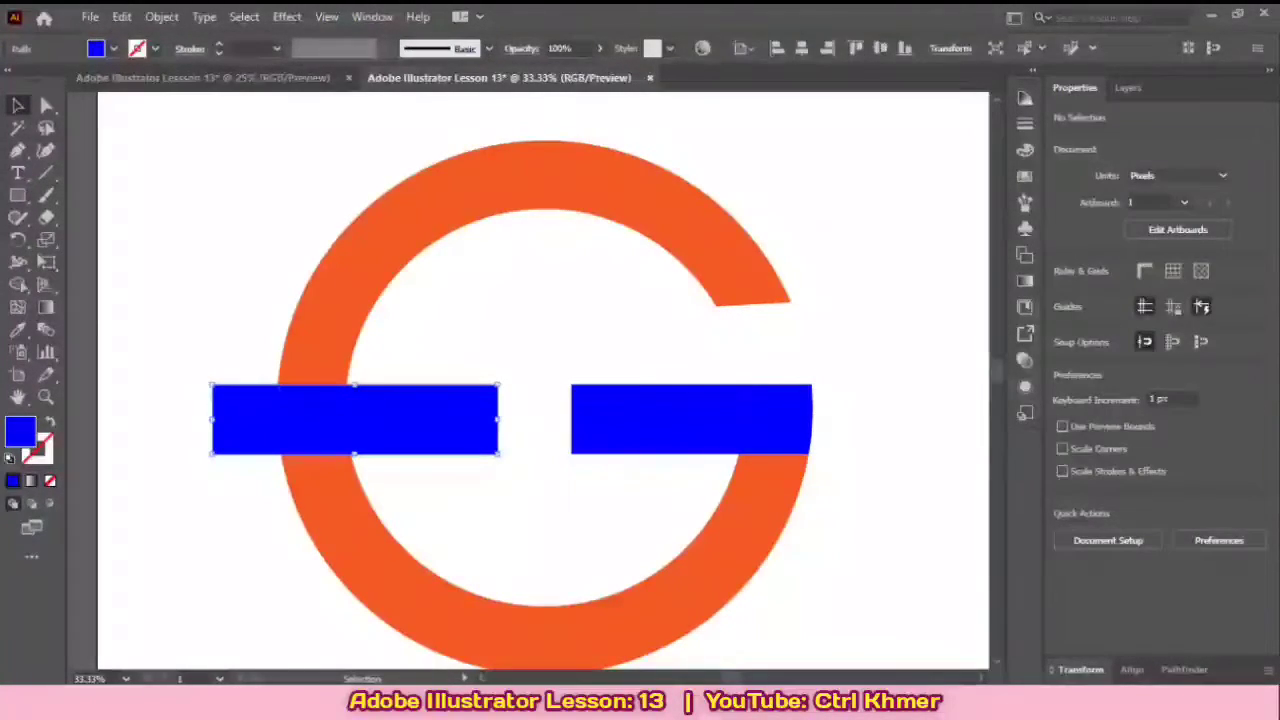
key("Delete")
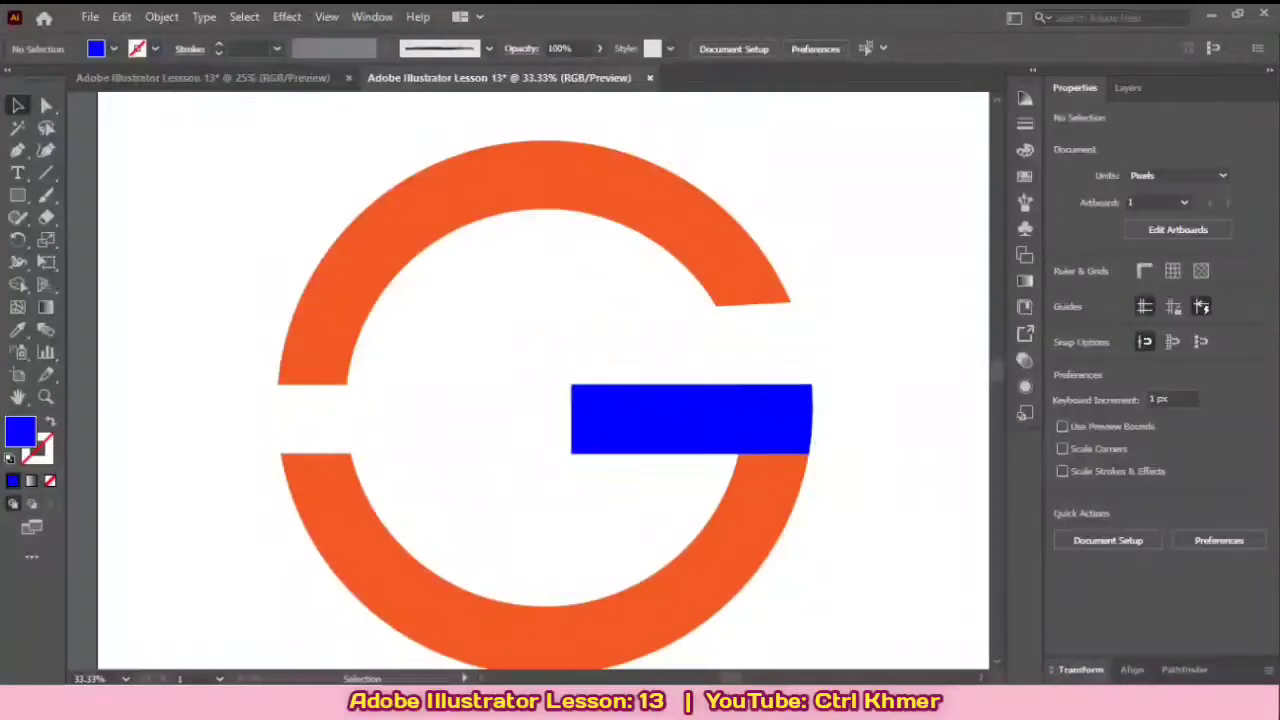
scroll(505, 414, "down", 2)
scroll(505, 414, "up", 2)
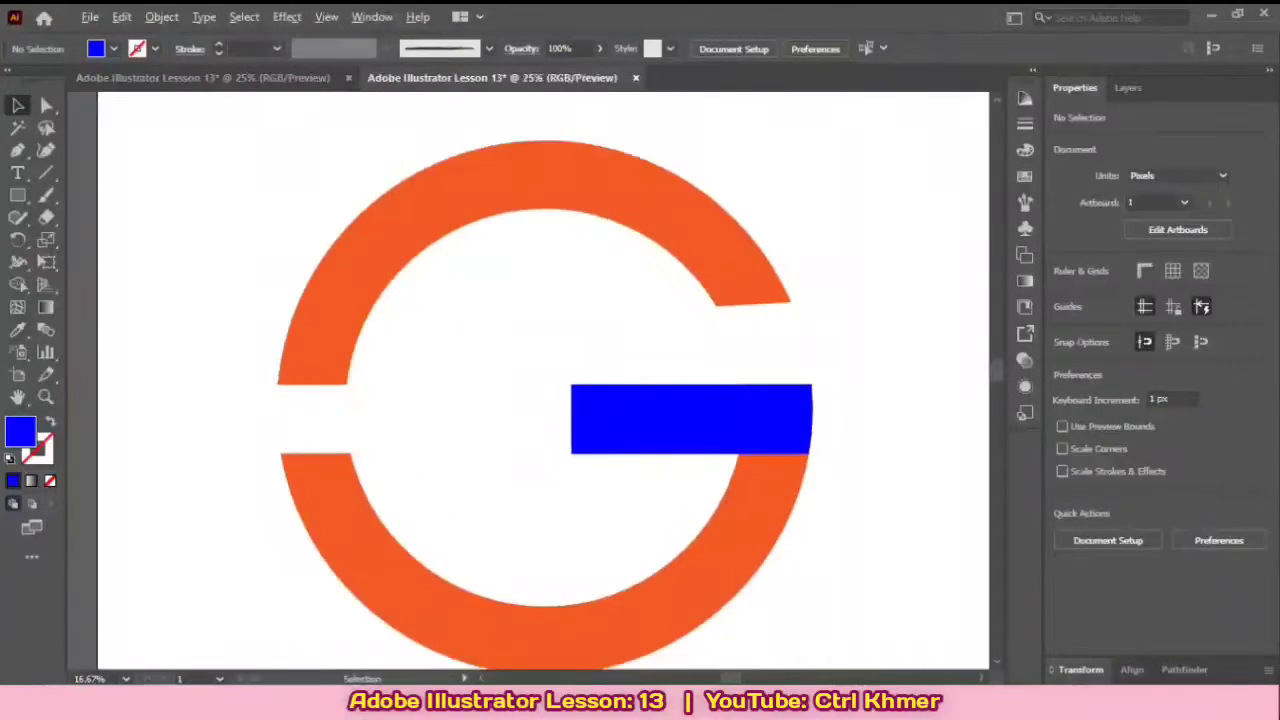
mouse_move(505, 414)
left_mouse_down()
mouse_move(538, 408)
mouse_move(526, 400)
left_mouse_up()
left_click(700, 406)
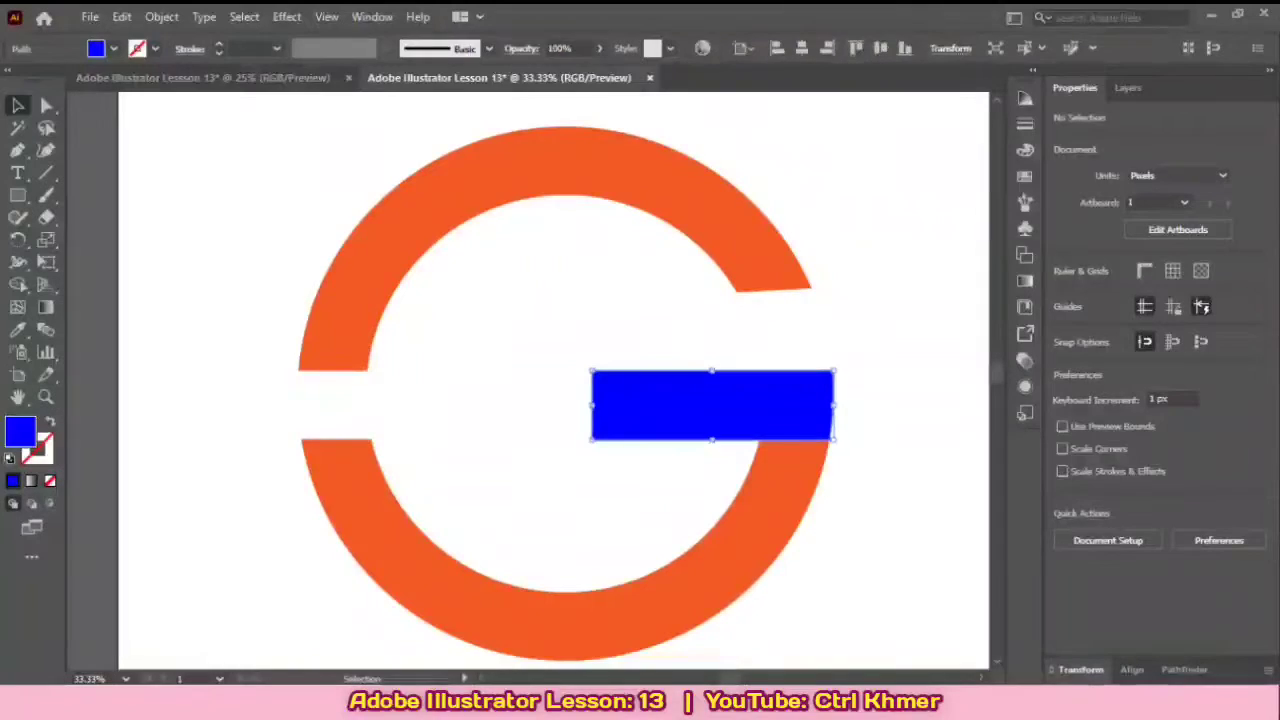
key("ctrl+shift+a")
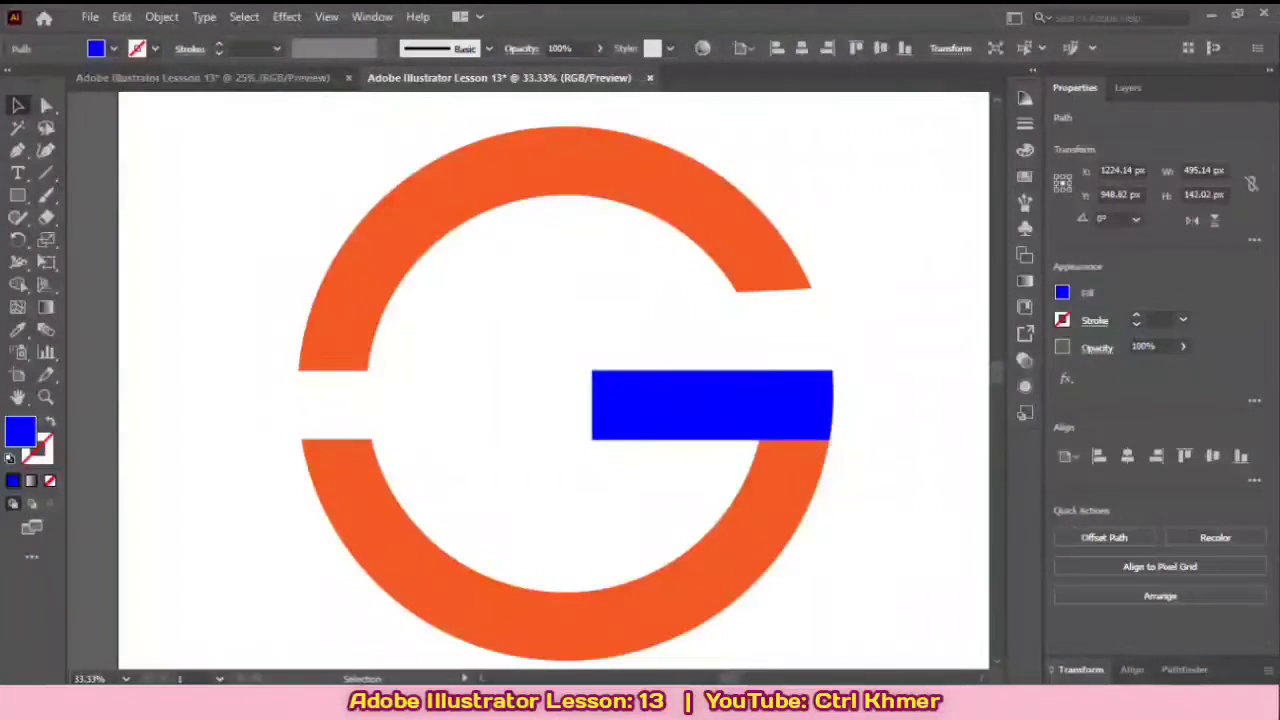
Step: Draw a blue circle about 203 px in diameter inside the ring, beside the remaining bar's inner end
left_click(17, 195)
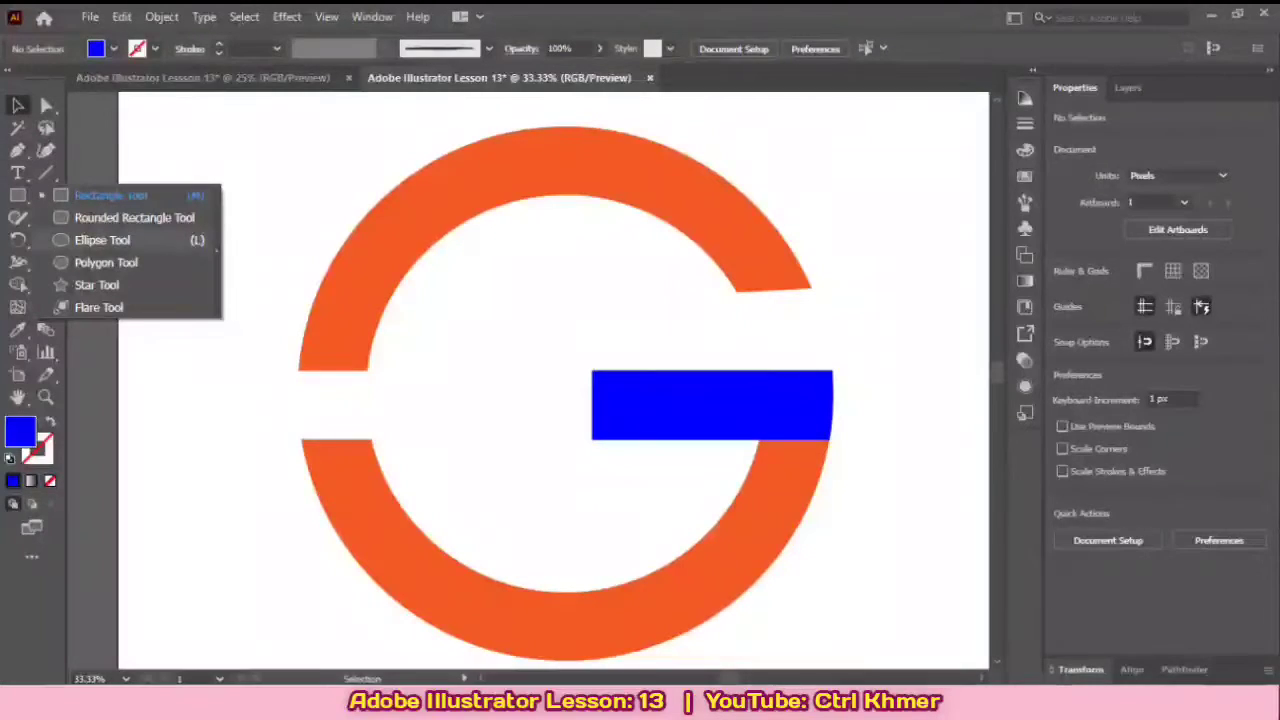
left_click(100, 240)
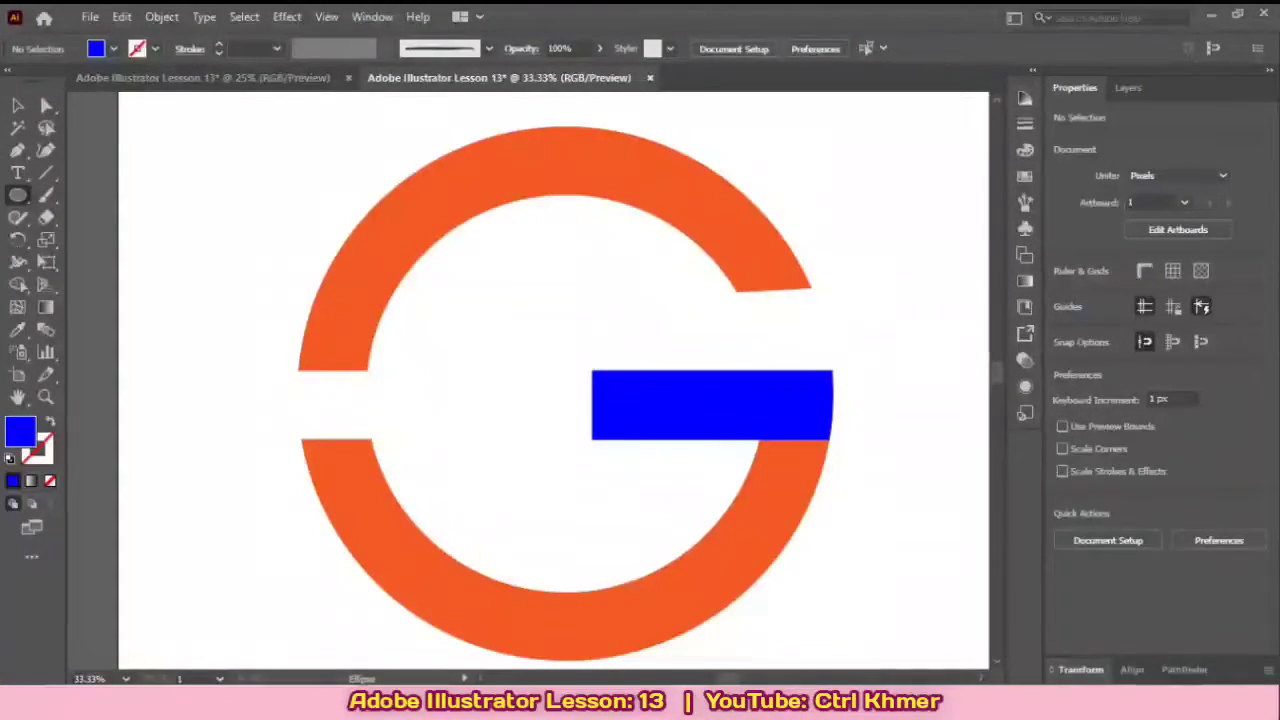
mouse_move(428, 316)
left_mouse_down()
mouse_move(557, 400)
mouse_move(565, 480)
mouse_move(479, 325)
mouse_move(518, 432)
mouse_move(525, 414)
left_mouse_up()
key("v")
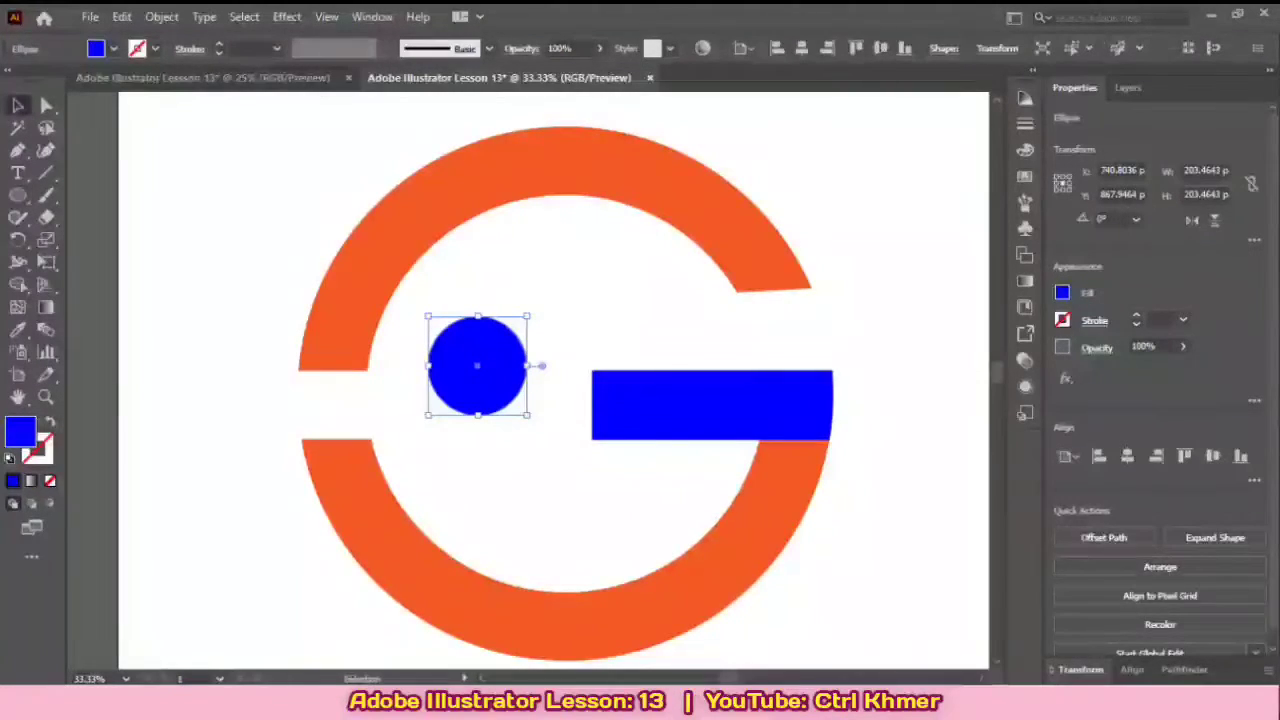
Step: Enlarge the blue circle to about 274 px and place it over the bar's inner end at the ring's centre
left_click_drag(472, 366, 511, 366)
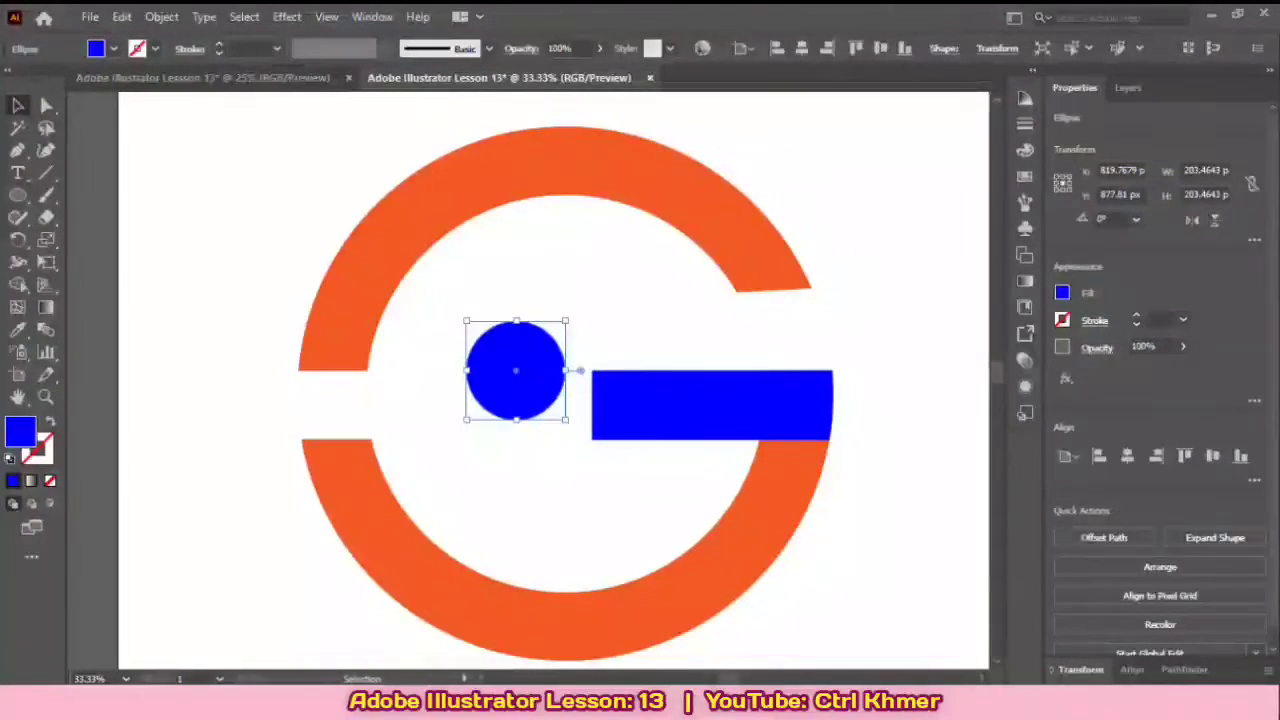
left_click_drag(565, 420, 600, 454)
left_click_drag(551, 385, 612, 404)
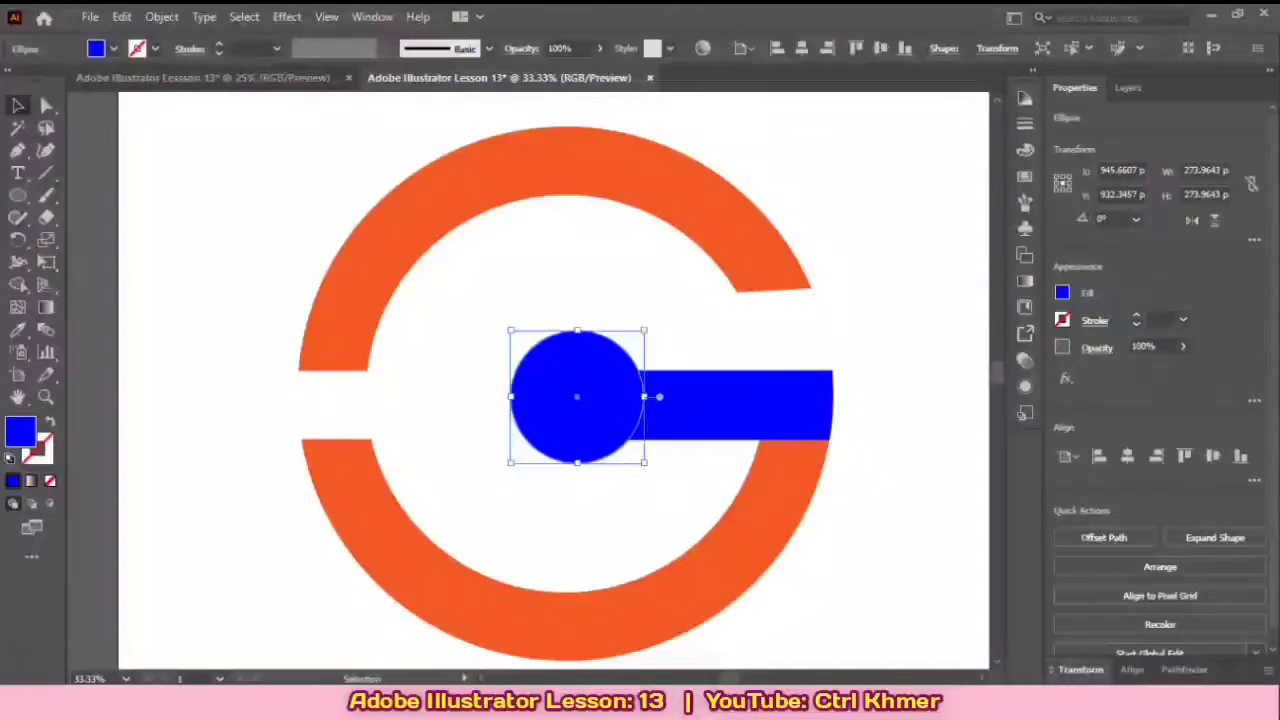
left_click_drag(579, 398, 568, 397)
key("ctrl+shift+a")
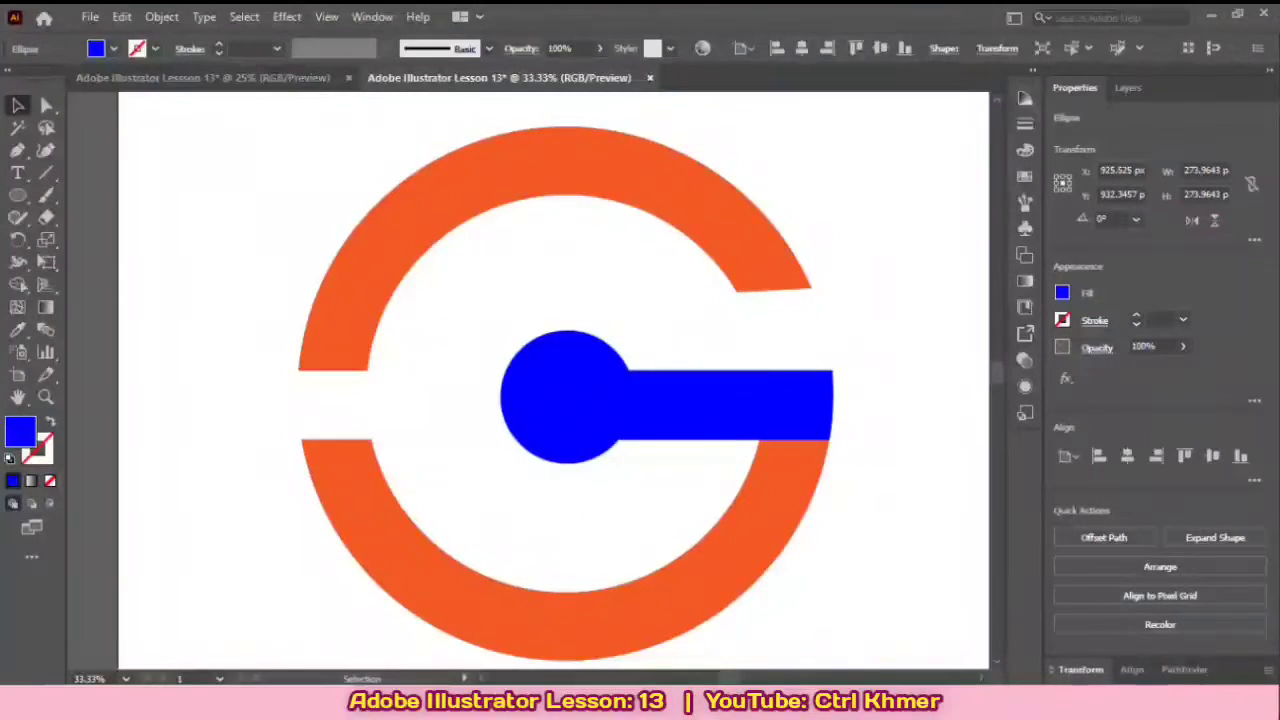
Step: Fill the blue bar with the ring's orange
scroll(553, 380, "down", 1)
scroll(553, 380, "down", 1)
scroll(553, 380, "up", 1)
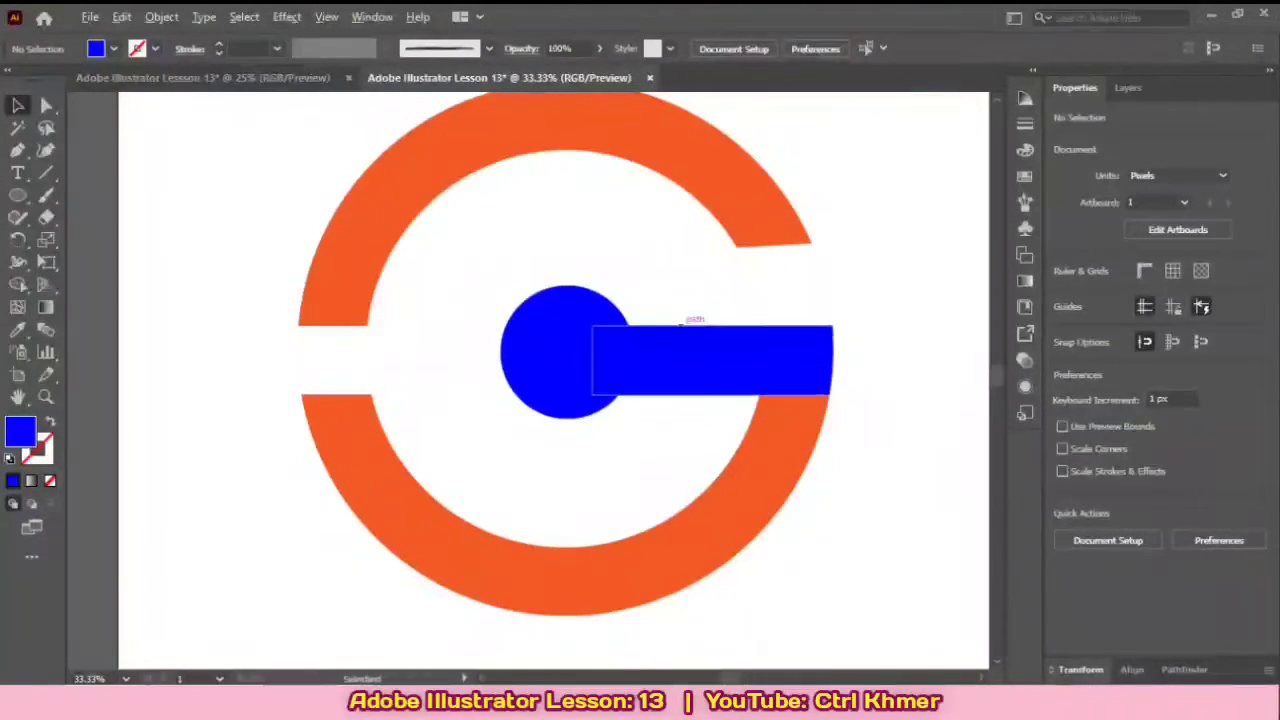
scroll(682, 326, "down", 2)
left_click_drag(682, 326, 672, 386)
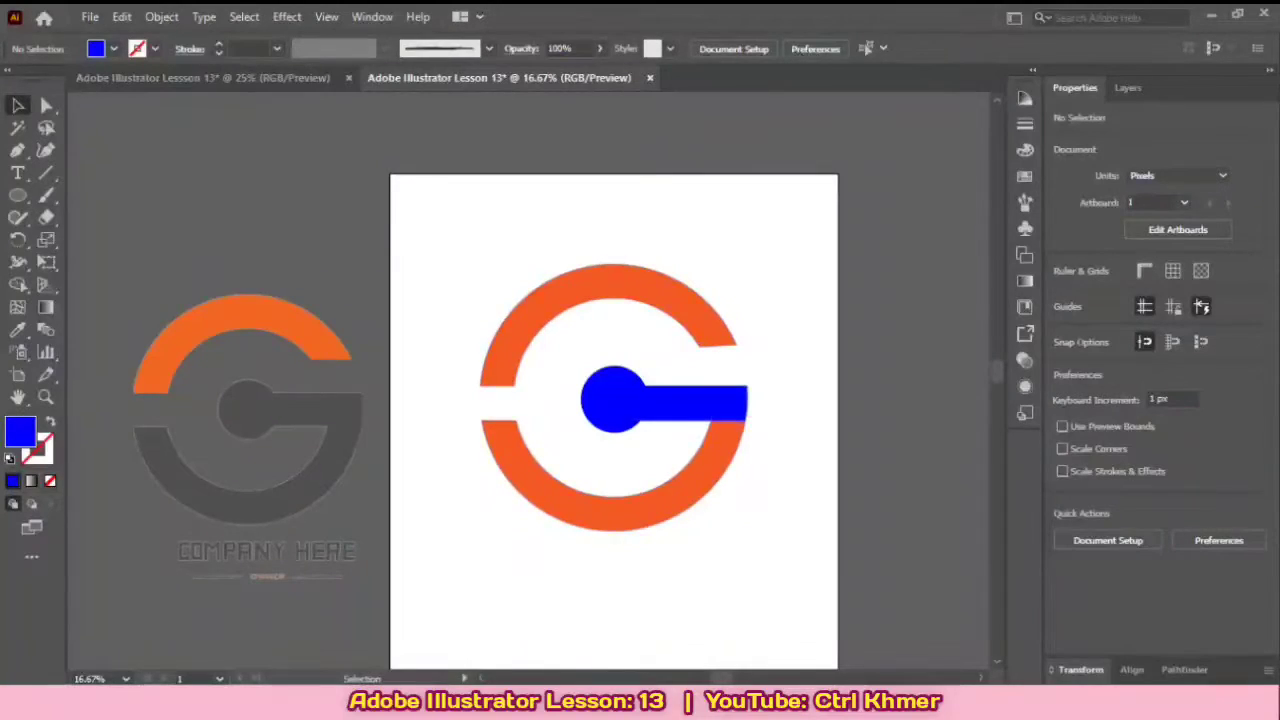
scroll(660, 395, "up", 2)
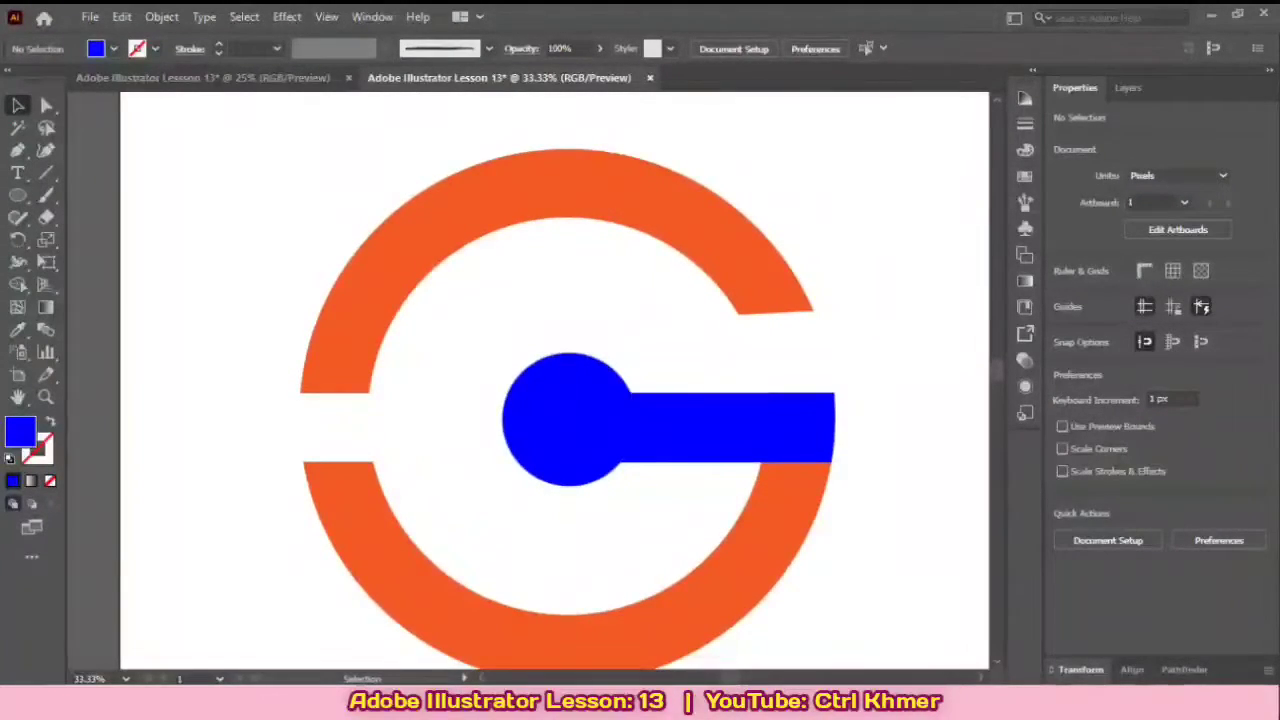
left_click(570, 420)
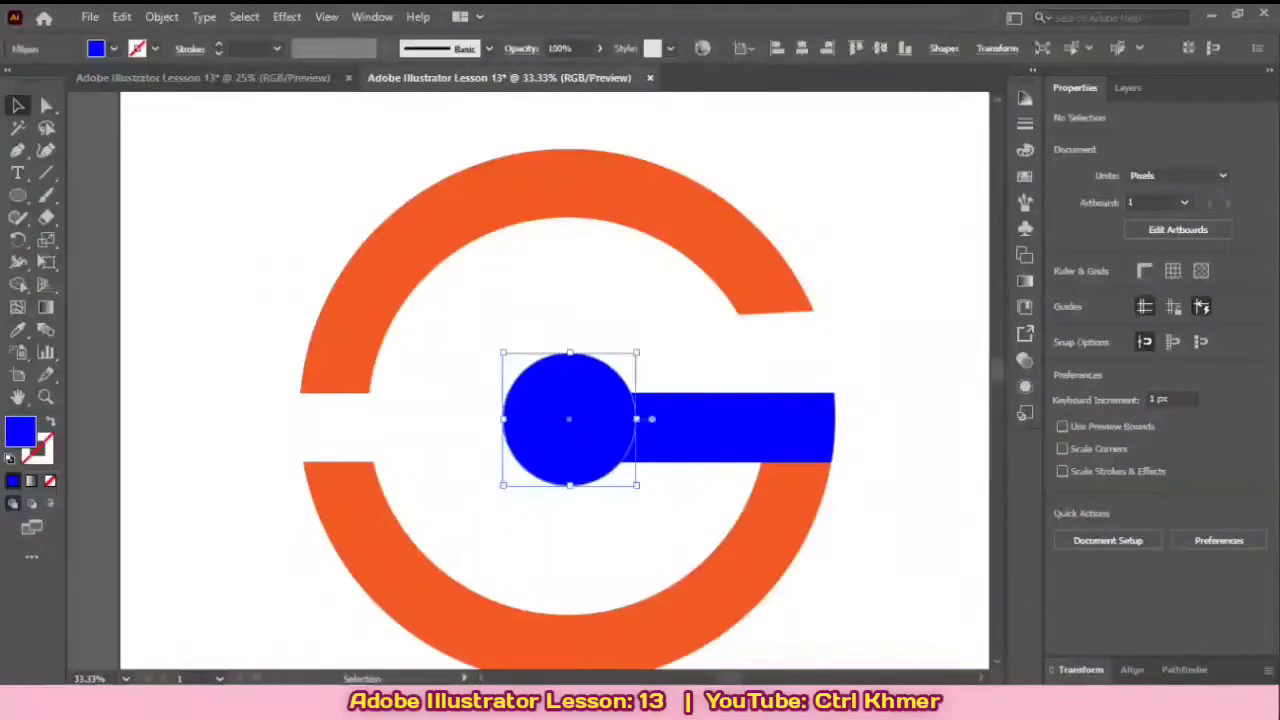
left_click(700, 428)
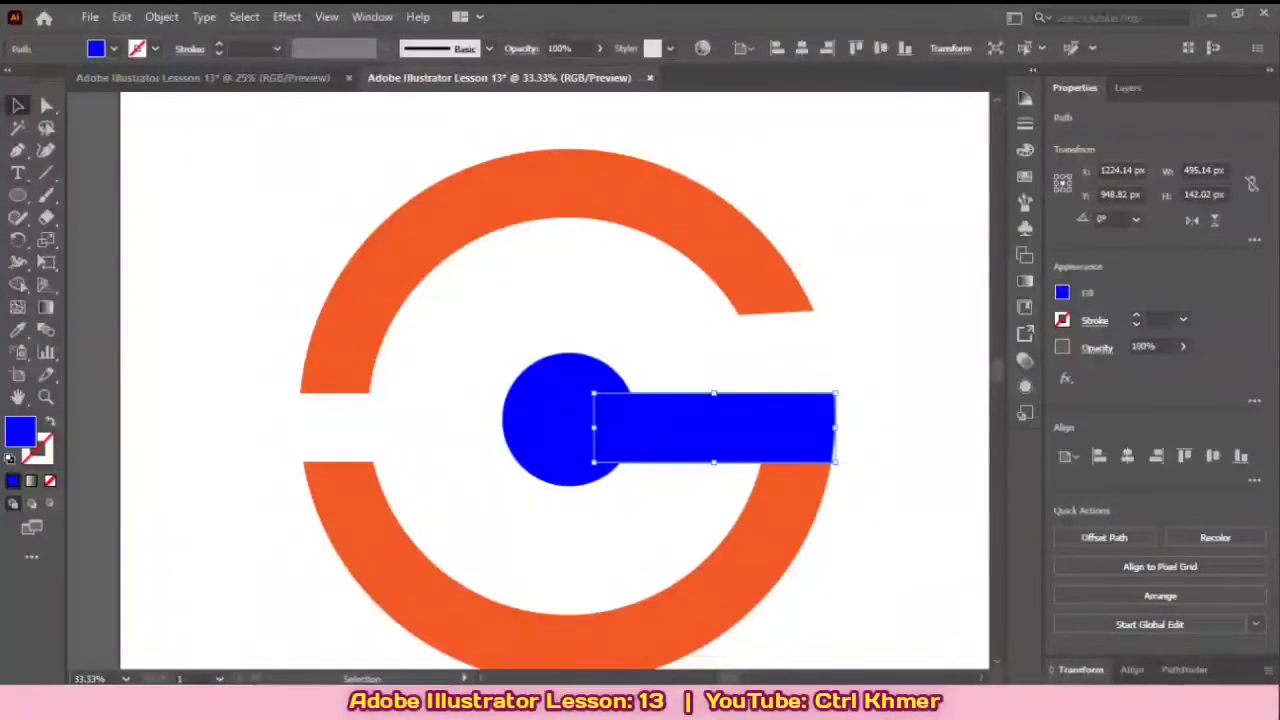
left_click(1062, 293)
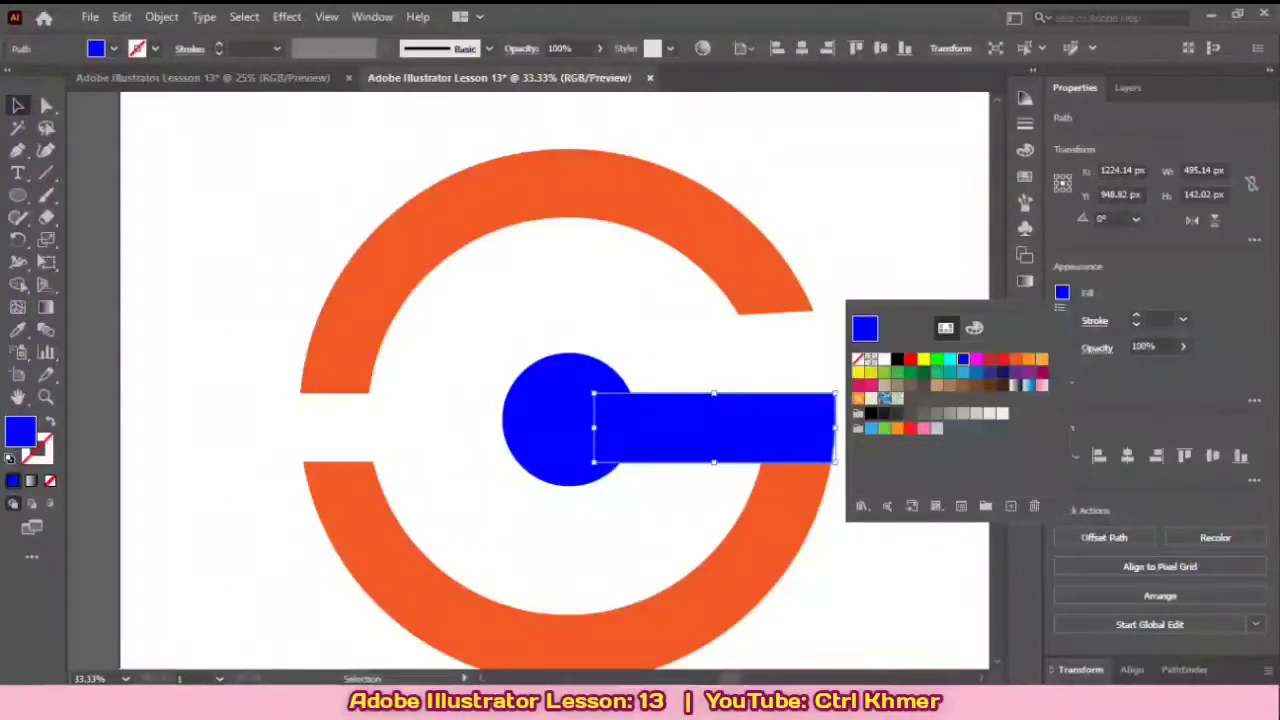
left_click(1016, 359)
left_click(915, 250)
left_click(915, 250)
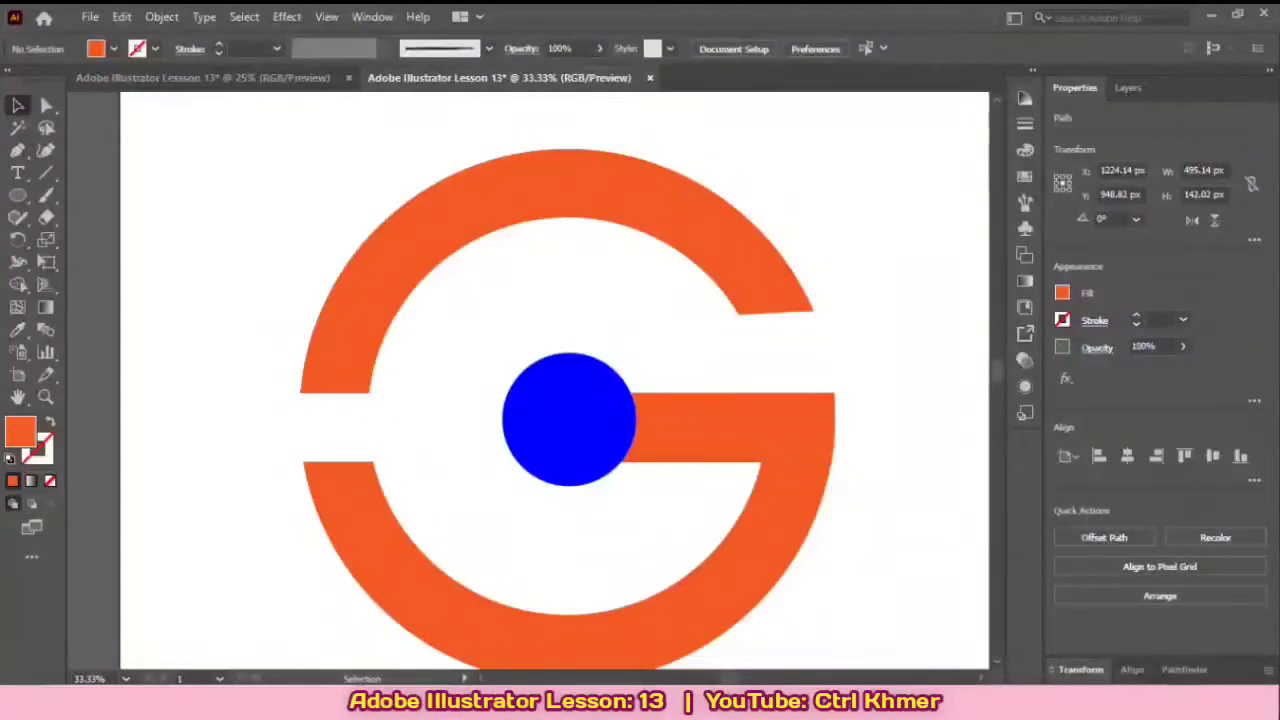
Step: Fill the central blue circle with the same orange as the ring
left_click(569, 419)
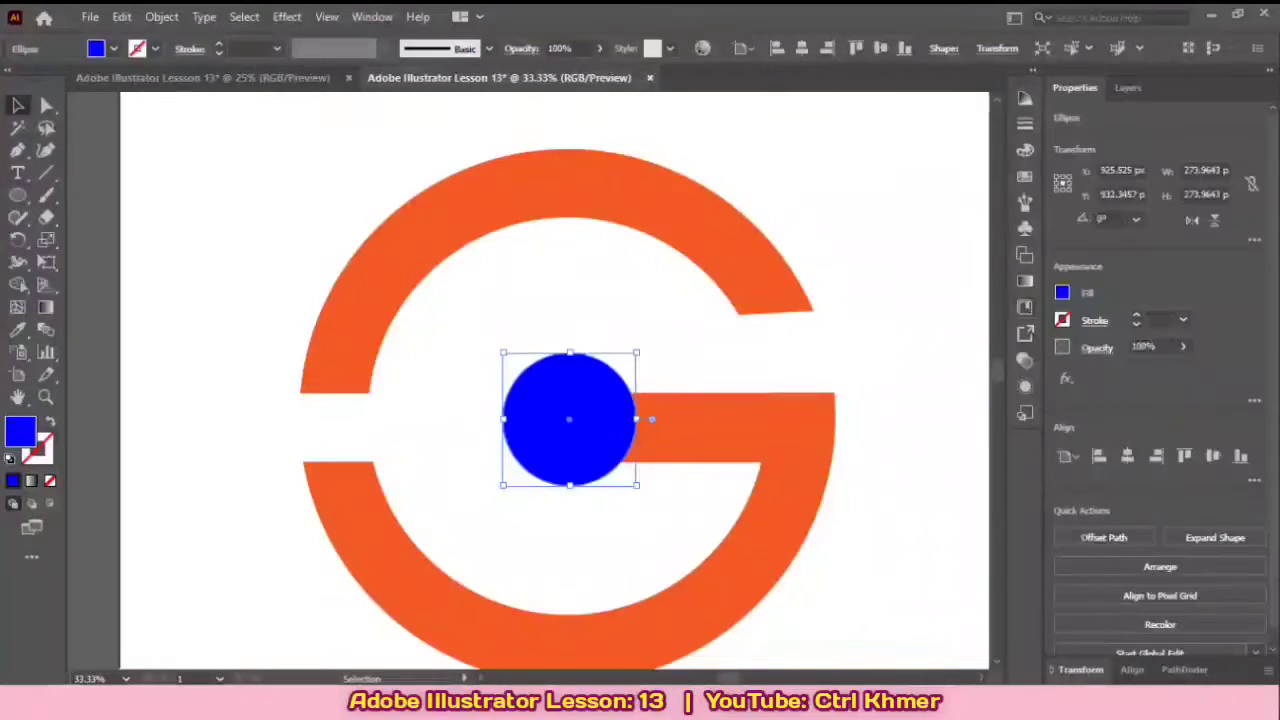
left_click(1062, 293)
left_click(1002, 359)
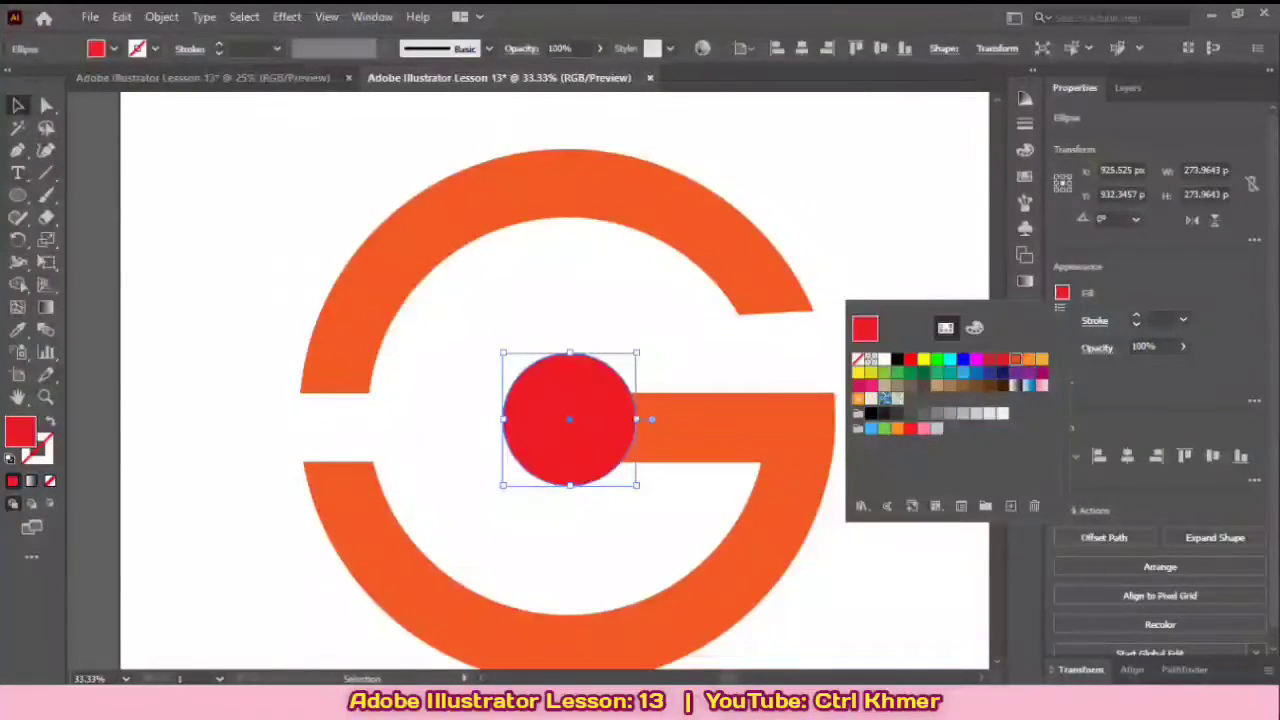
left_click(1016, 359)
left_click(905, 240)
left_click(905, 240)
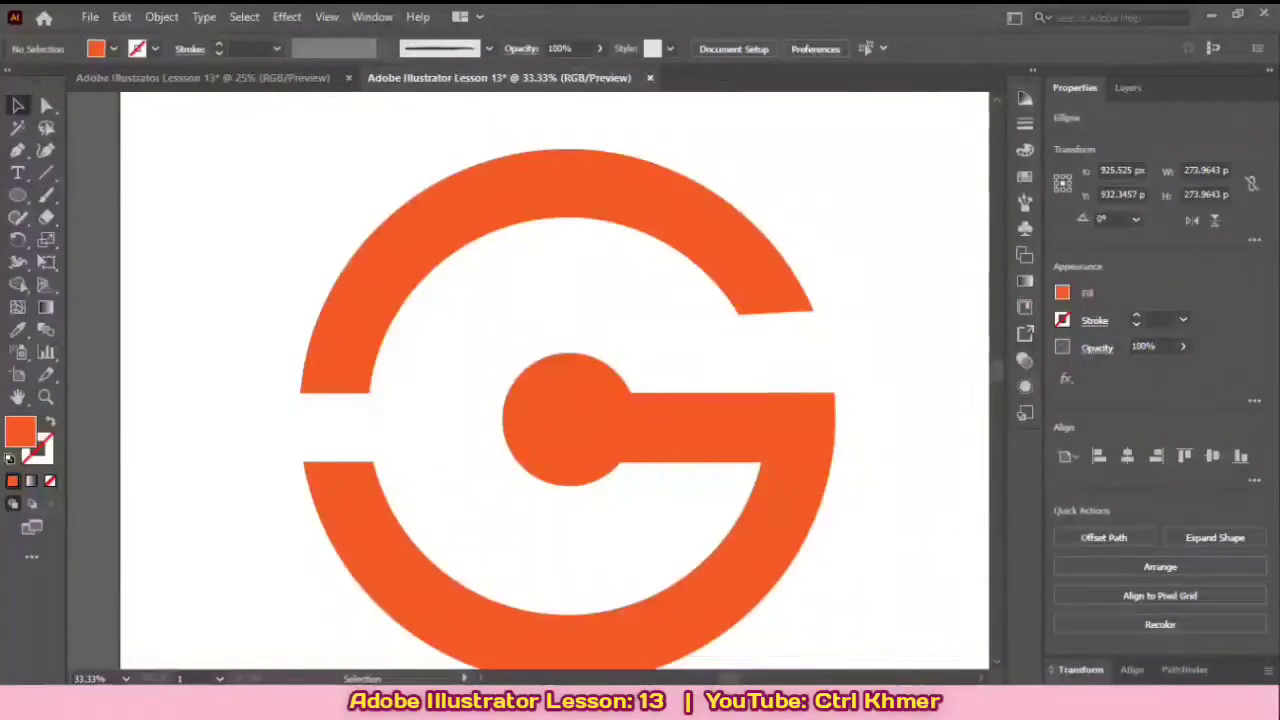
Step: Compare the all-orange G shape with the reference logo beside the artboard
scroll(566, 447, "down", 2)
scroll(574, 396, "up", 2)
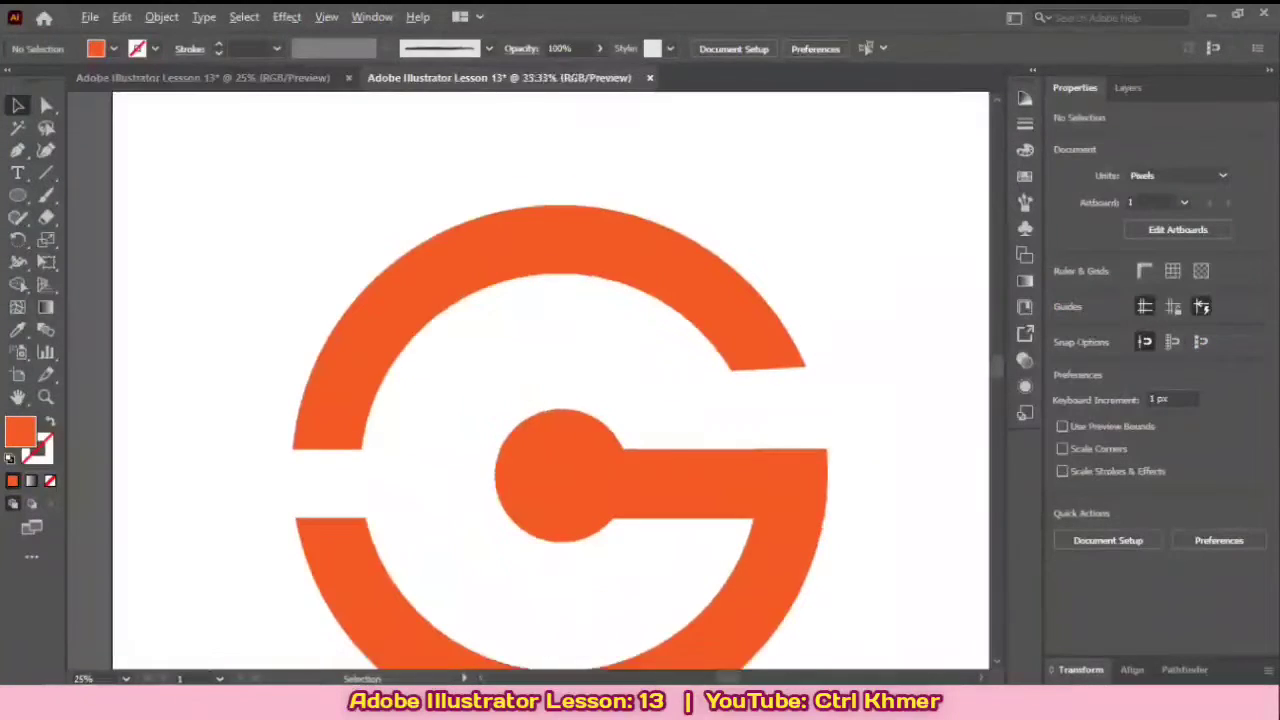
scroll(576, 401, "down", 1)
scroll(576, 401, "down", 2)
scroll(576, 401, "up", 1)
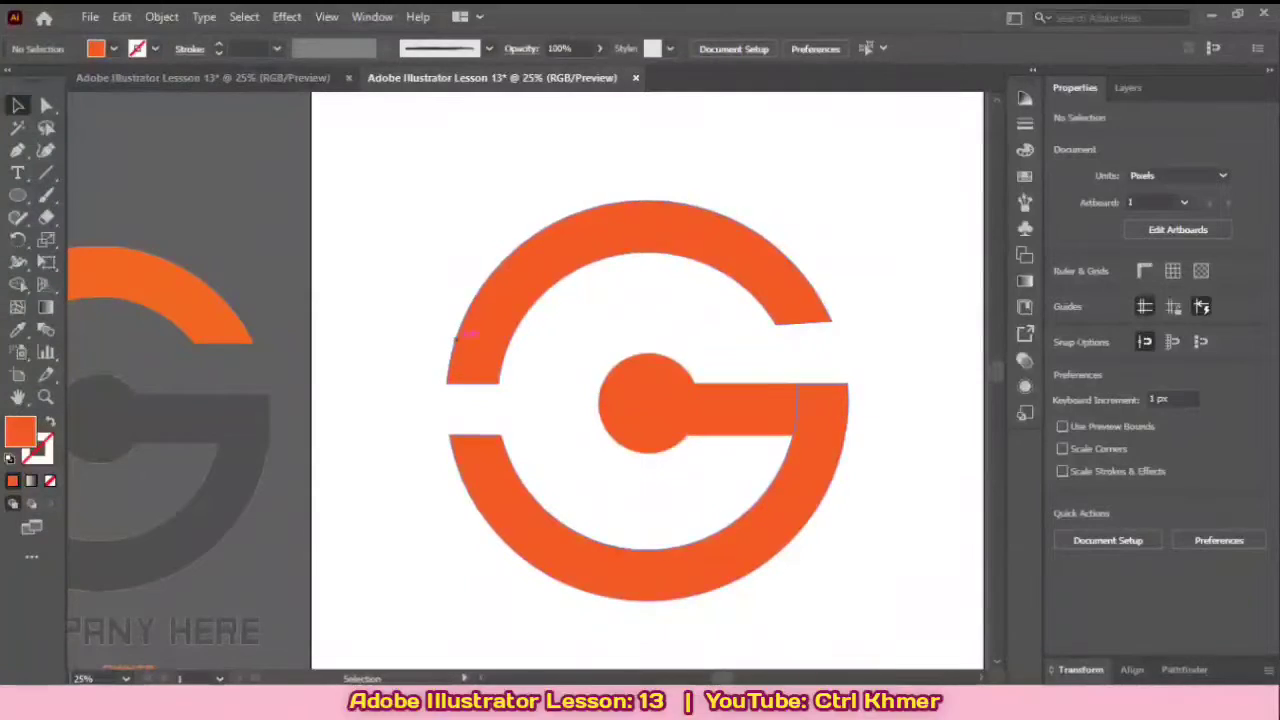
left_click_drag(576, 401, 580, 376)
scroll(580, 376, "down", 1)
scroll(580, 376, "up", 1)
scroll(580, 376, "down", 1)
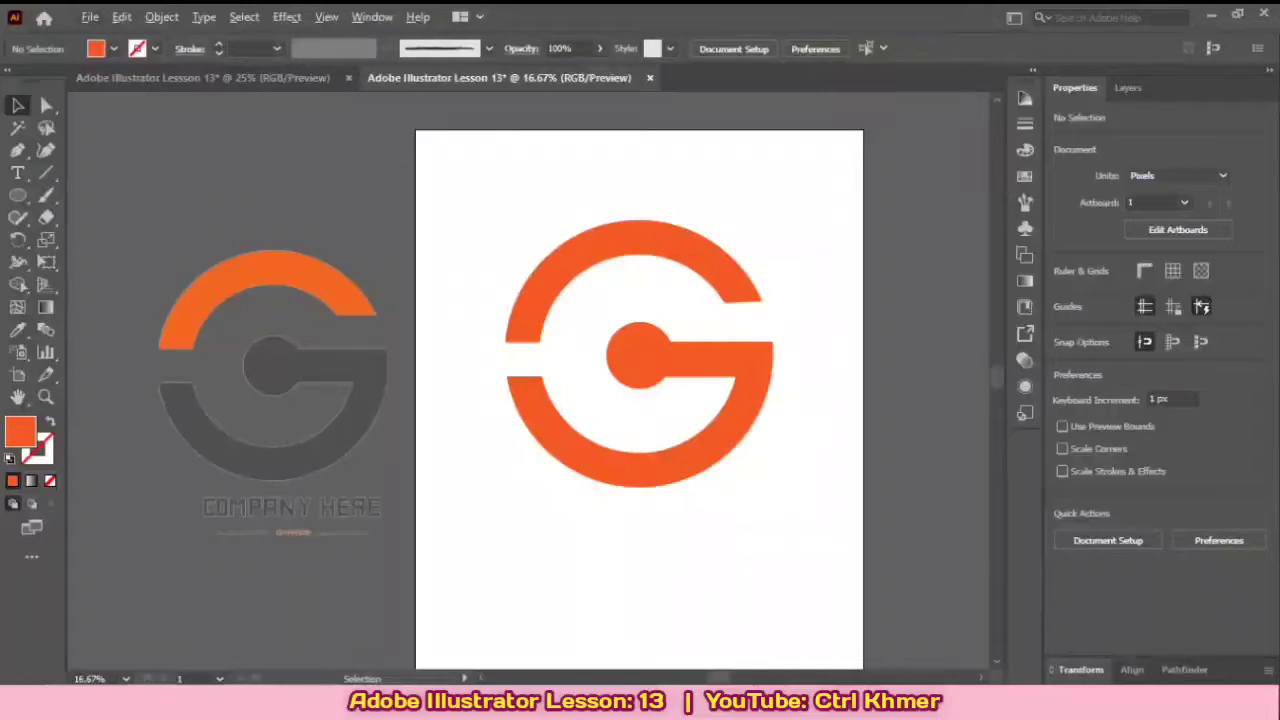
scroll(620, 330, "up", 2)
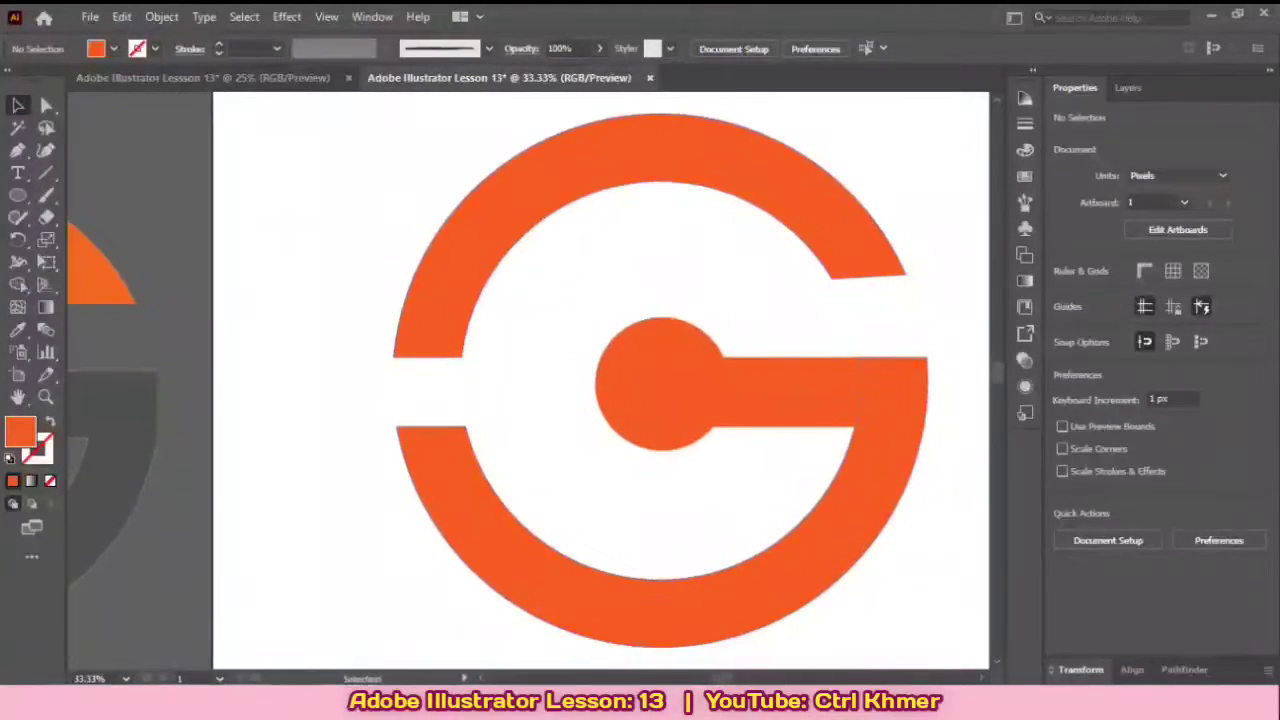
left_click_drag(597, 272, 532, 312)
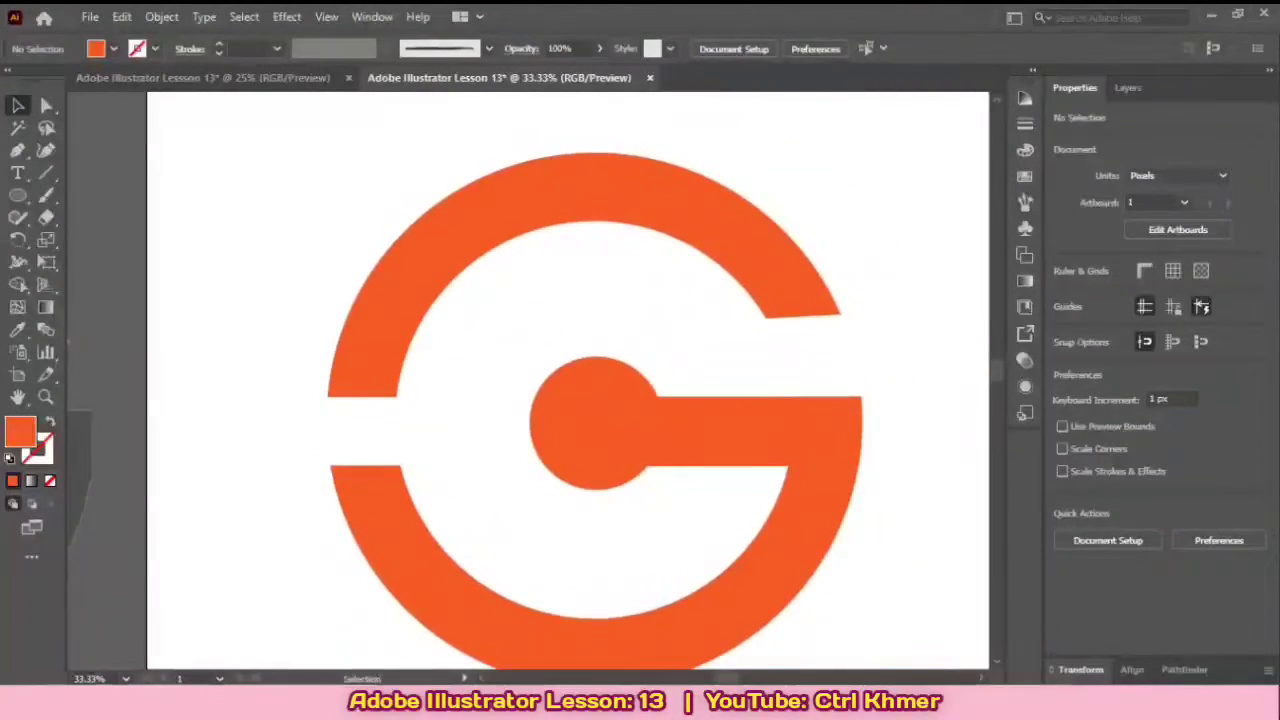
Step: Select all parts of the orange G and activate the Shape Builder tool
scroll(532, 312, "down", 1)
left_click_drag(300, 134, 824, 608)
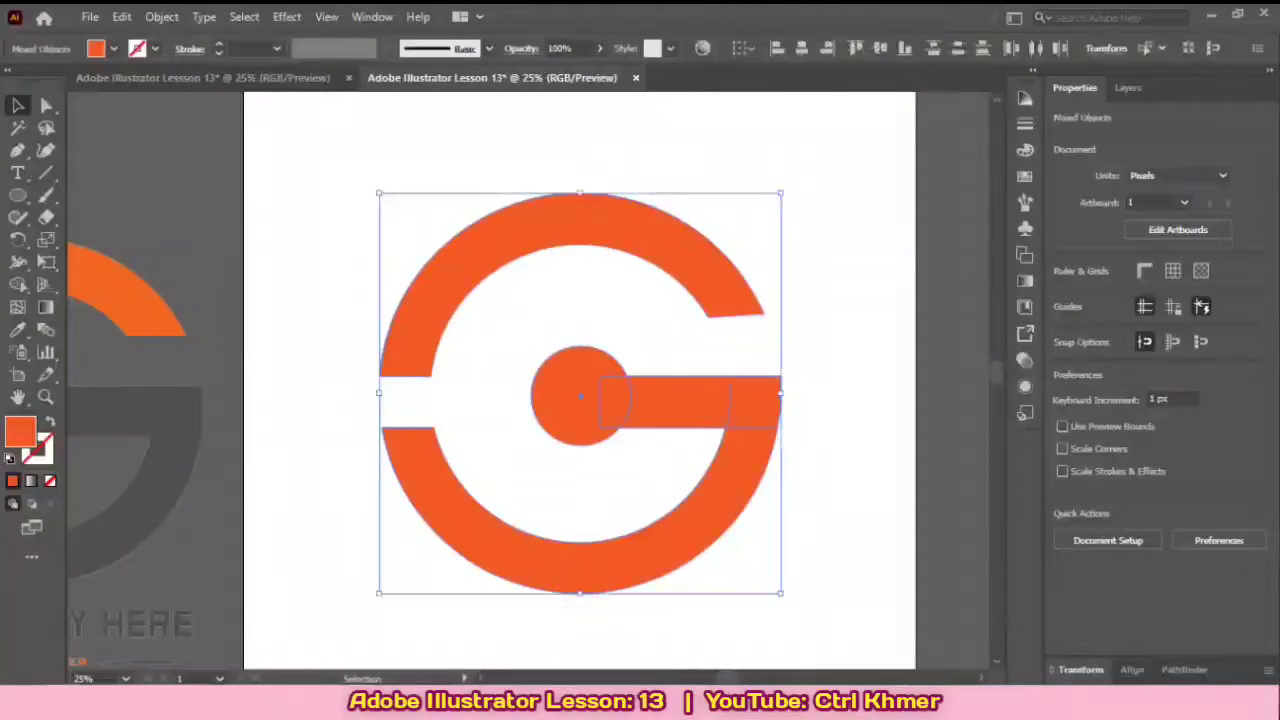
left_click(18, 284)
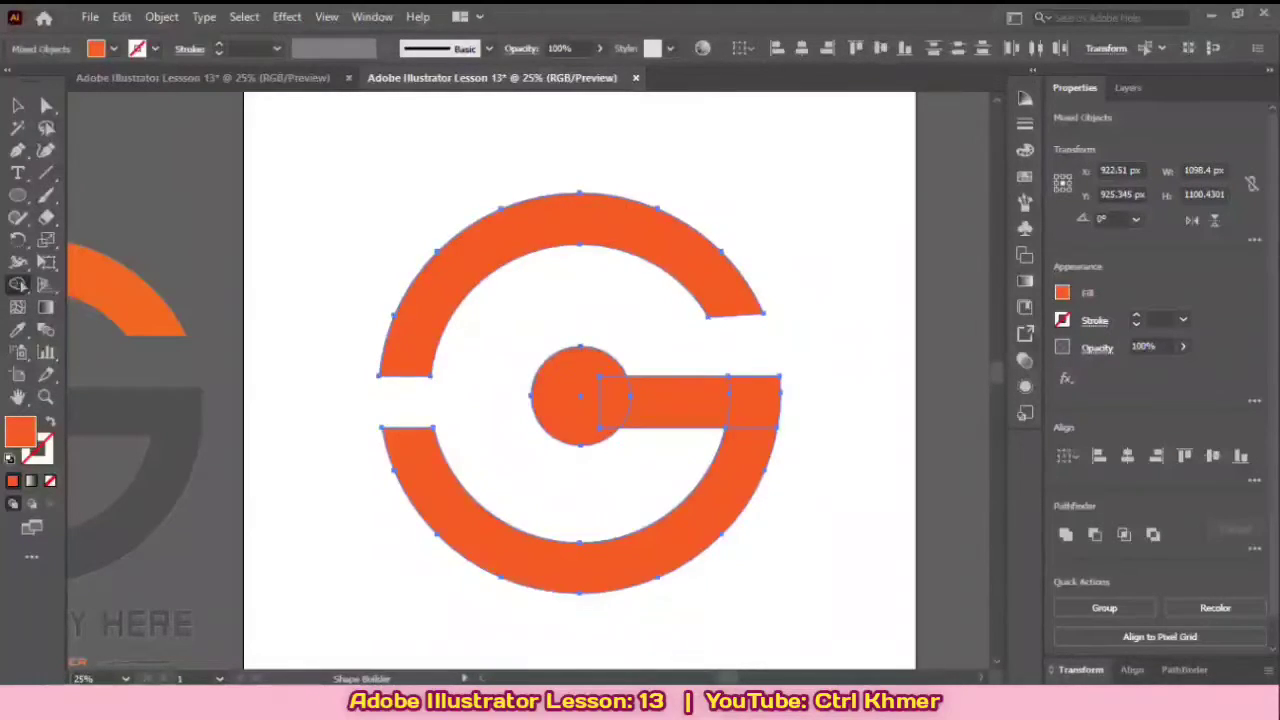
Step: Try a dark gray swatch as the Shape Builder fill for the selected G parts
left_click(1062, 293)
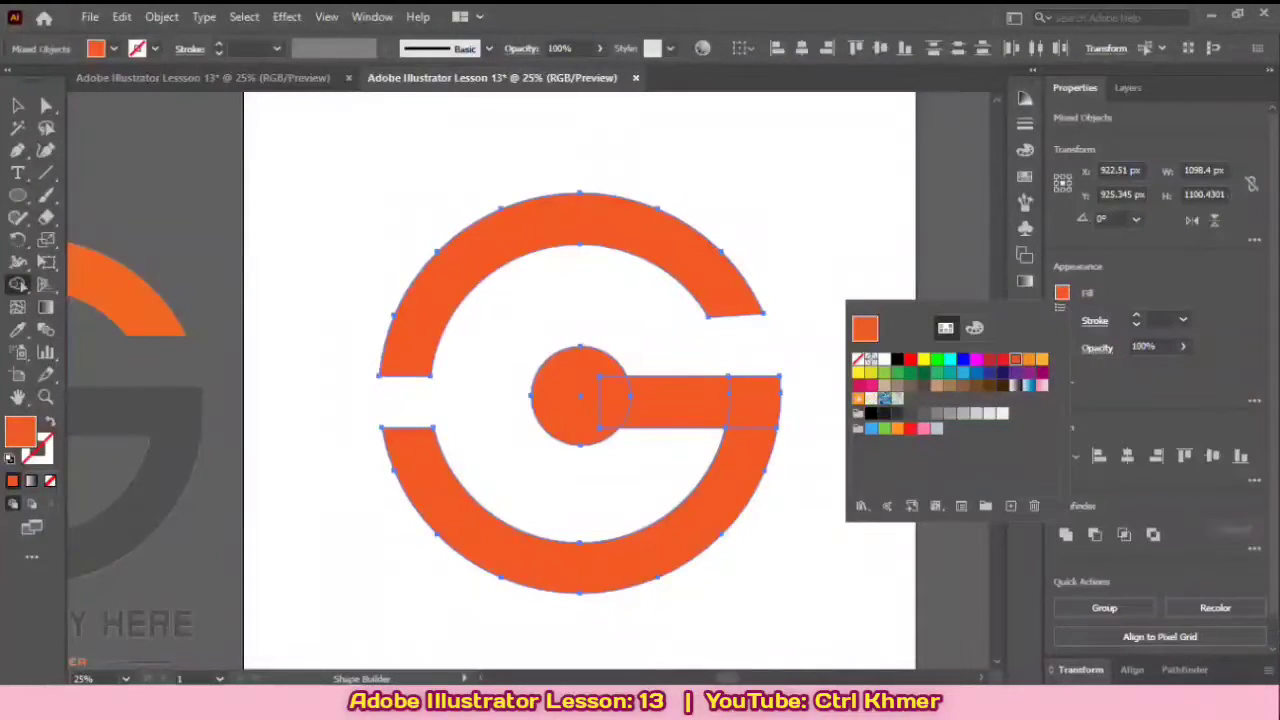
left_click(897, 413)
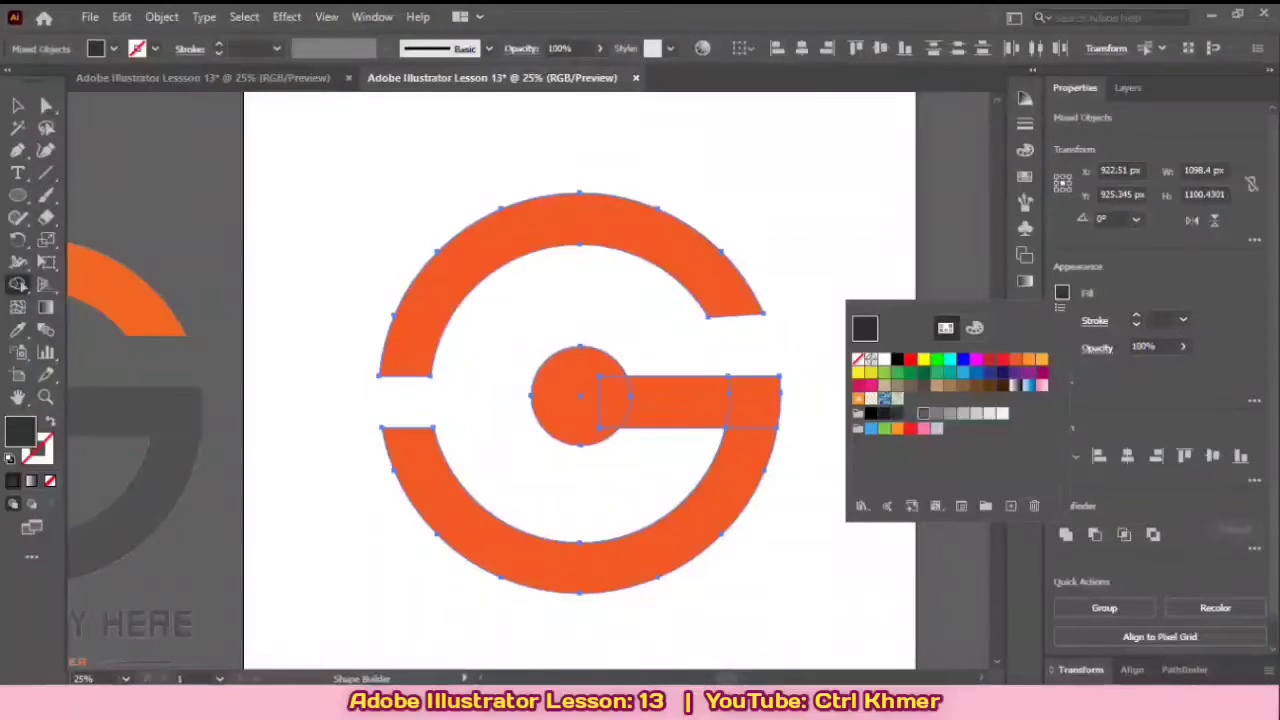
left_click(911, 413)
left_click(897, 413)
left_click(911, 413)
left_click(897, 413)
left_click(884, 413)
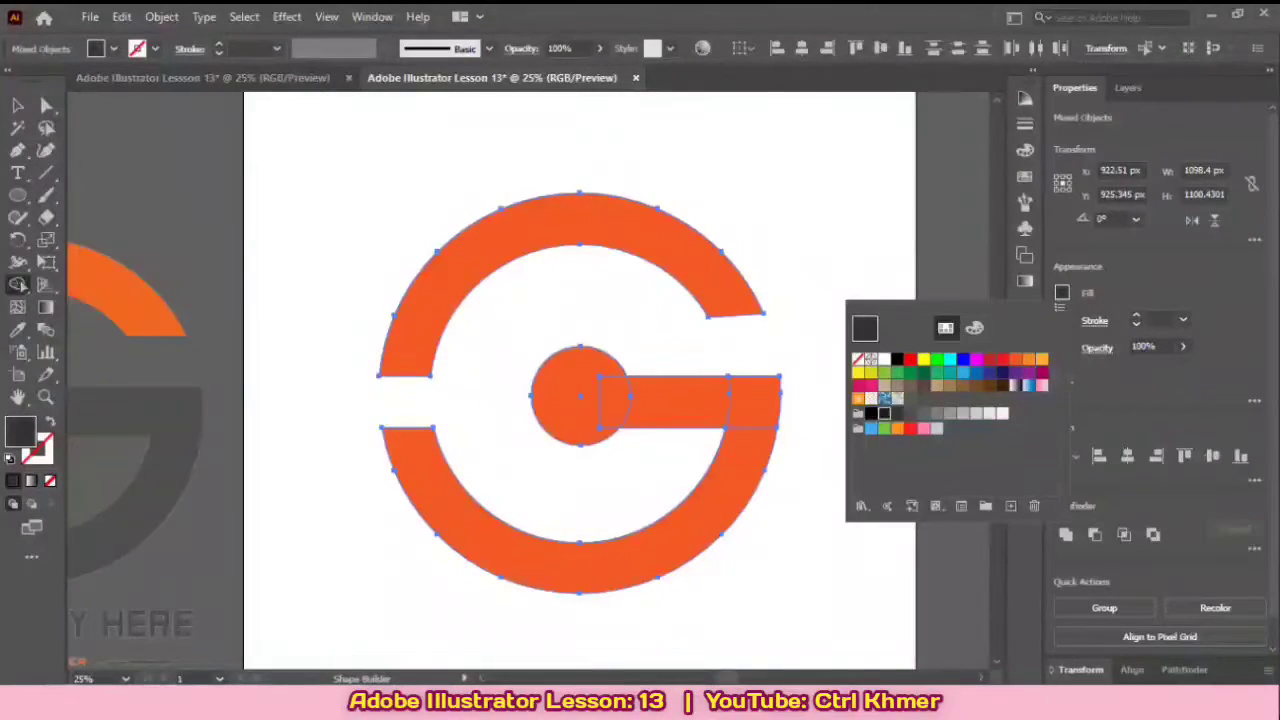
left_click(897, 413)
key("Escape")
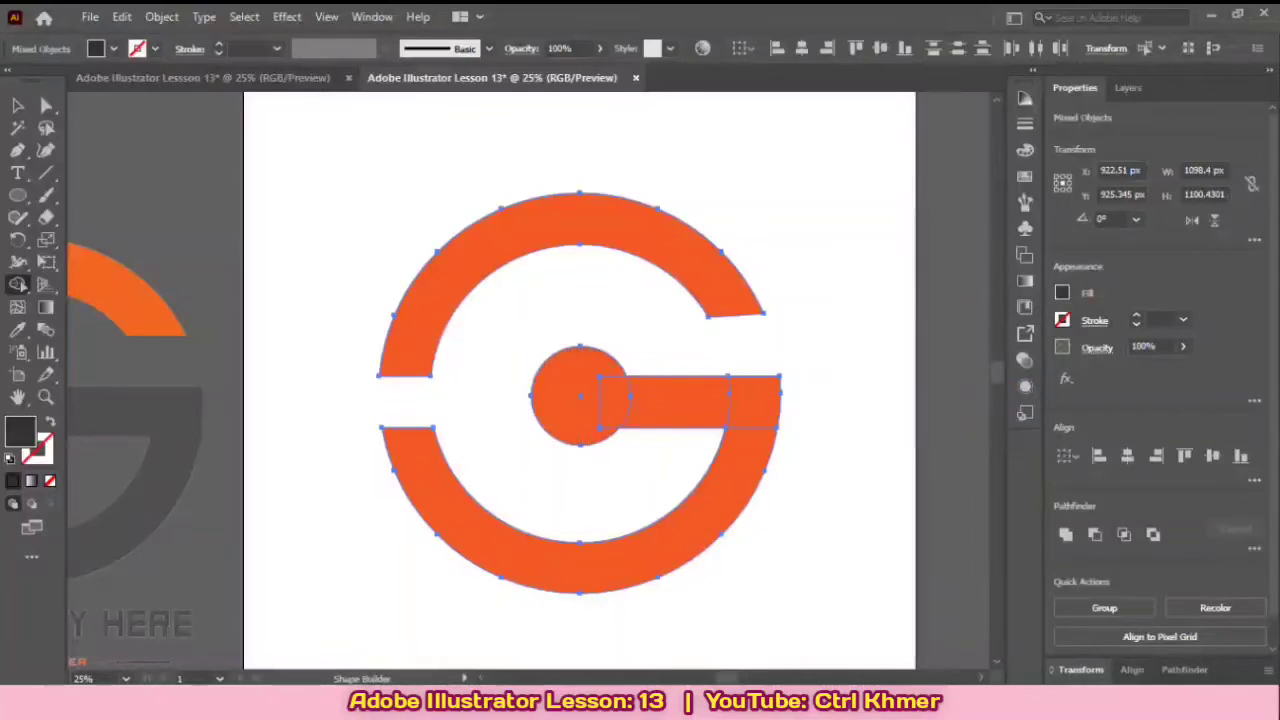
Step: Try sampling a fill colour for the selected G parts with the Eyedropper
left_click_drag(679, 402, 755, 324)
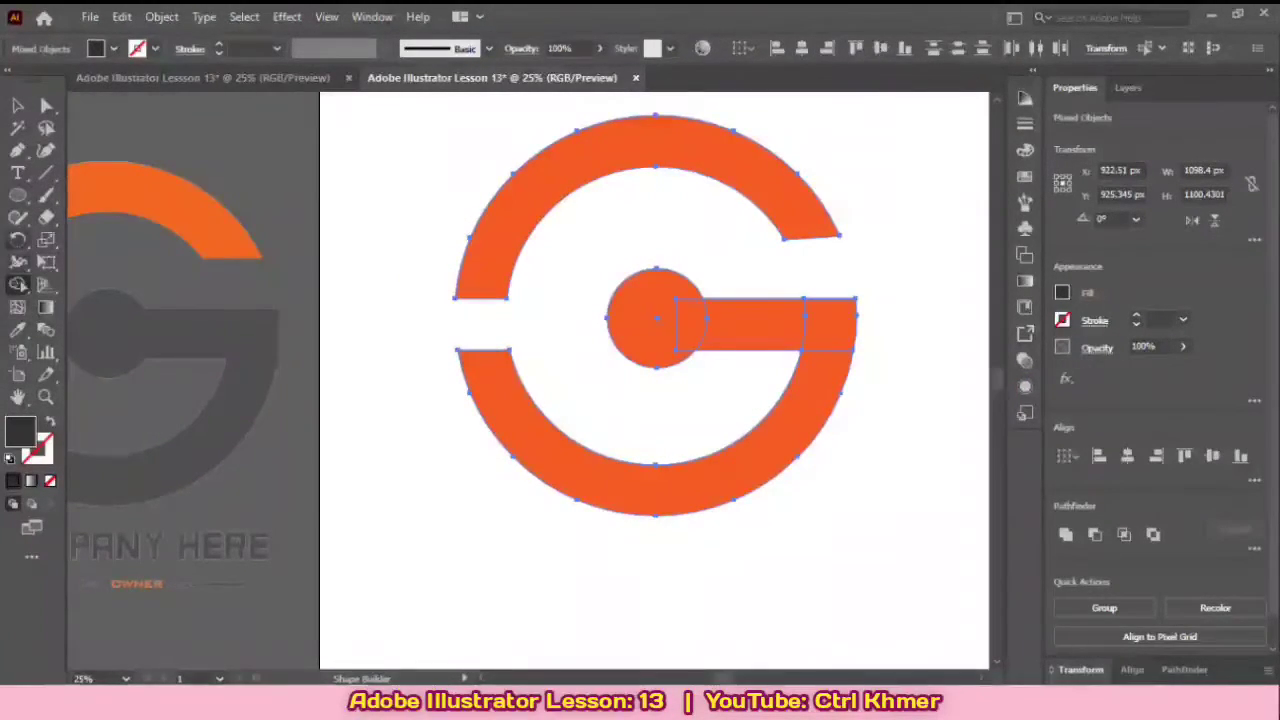
left_click(17, 330)
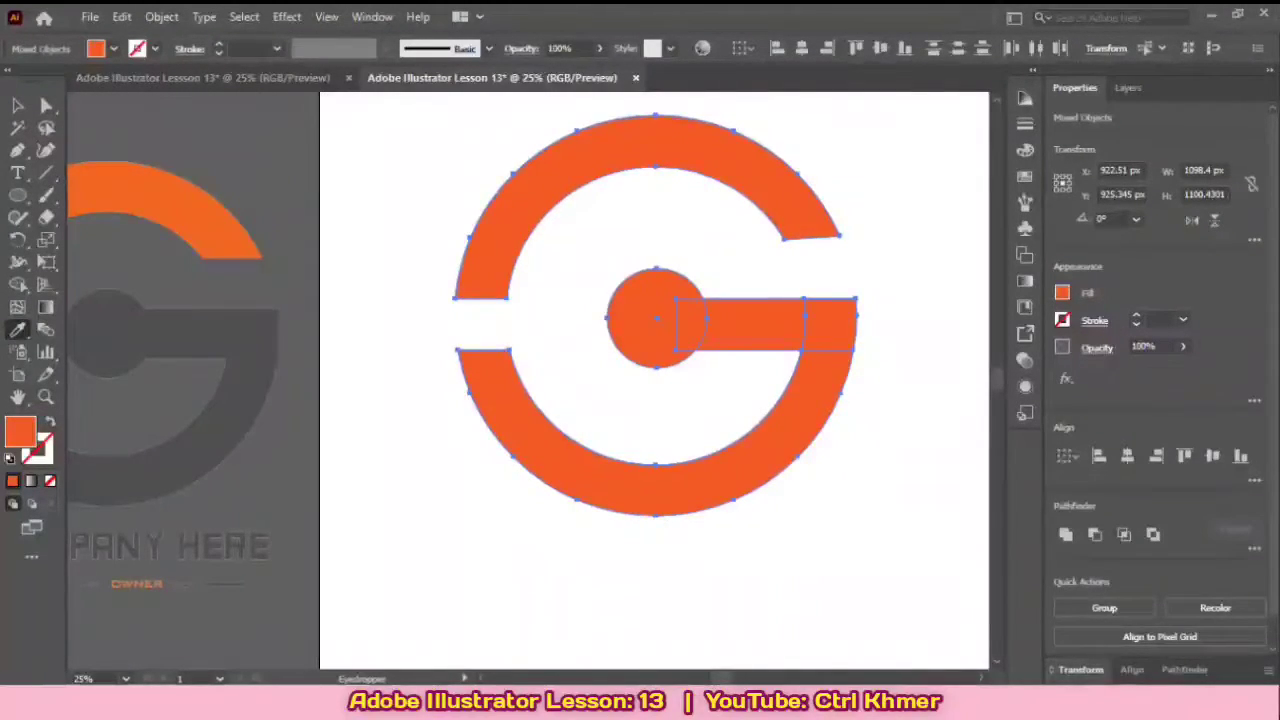
key("space")
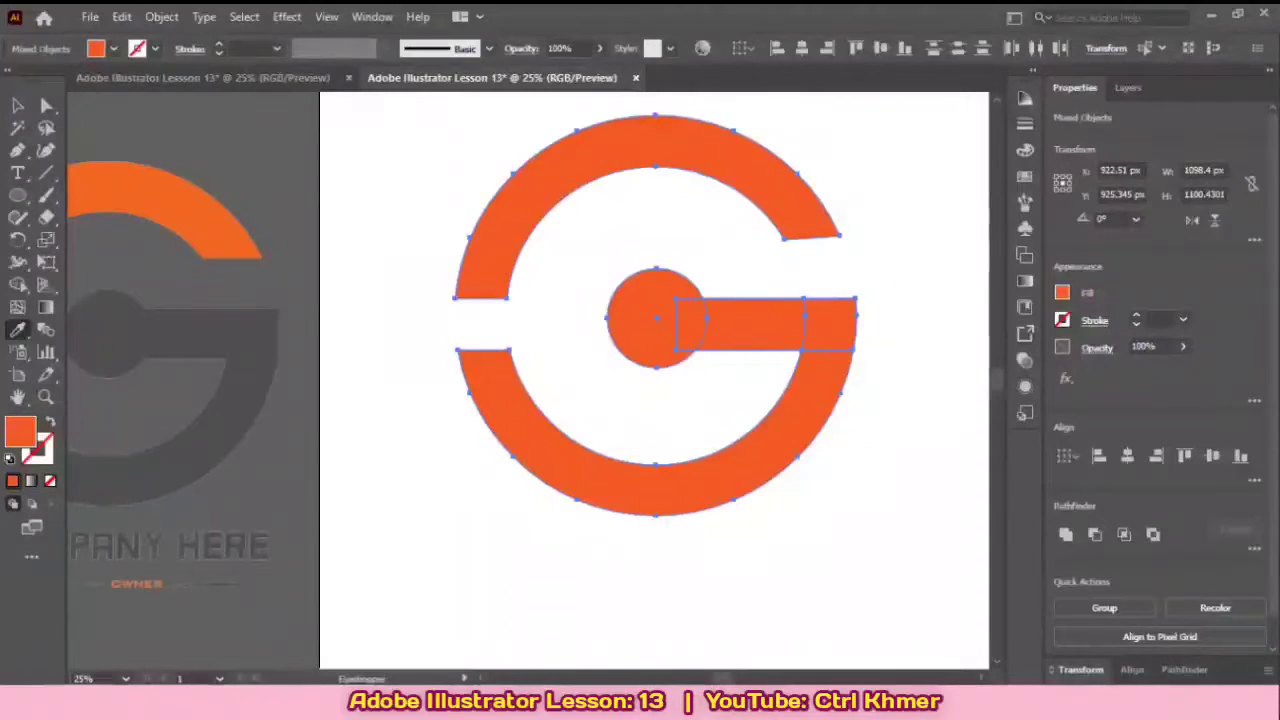
left_click(1062, 293)
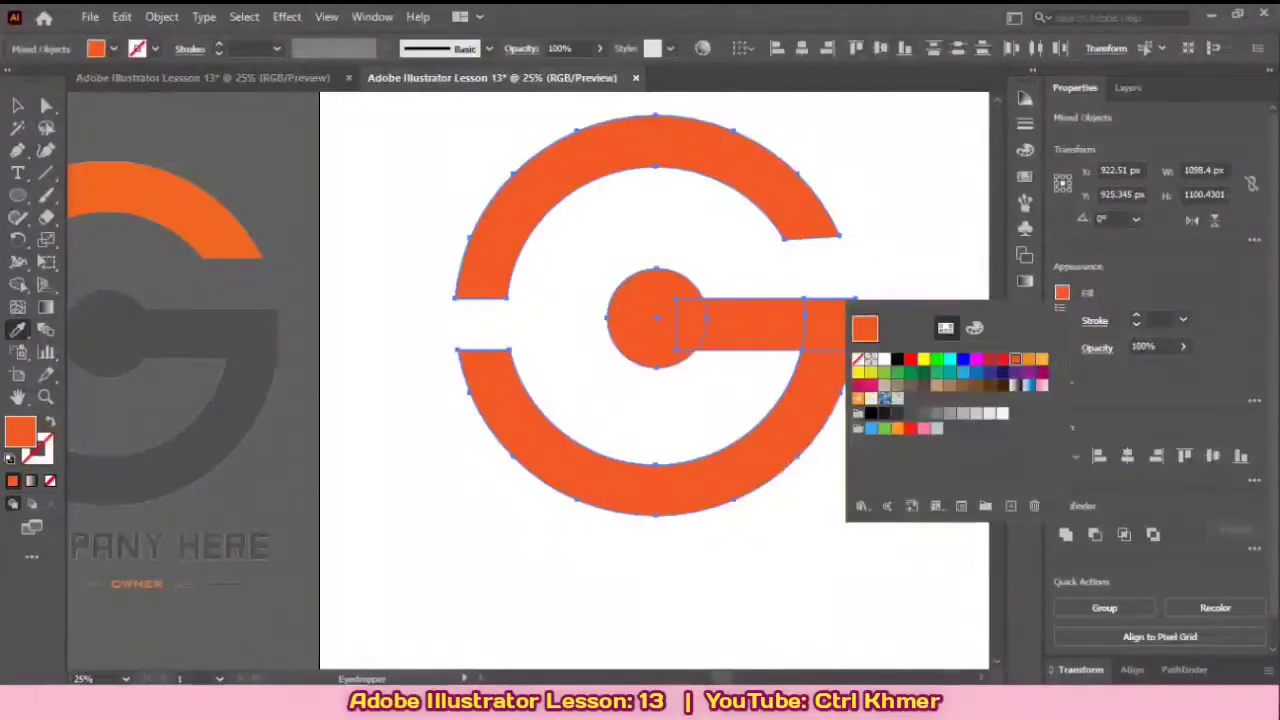
left_click(1062, 293)
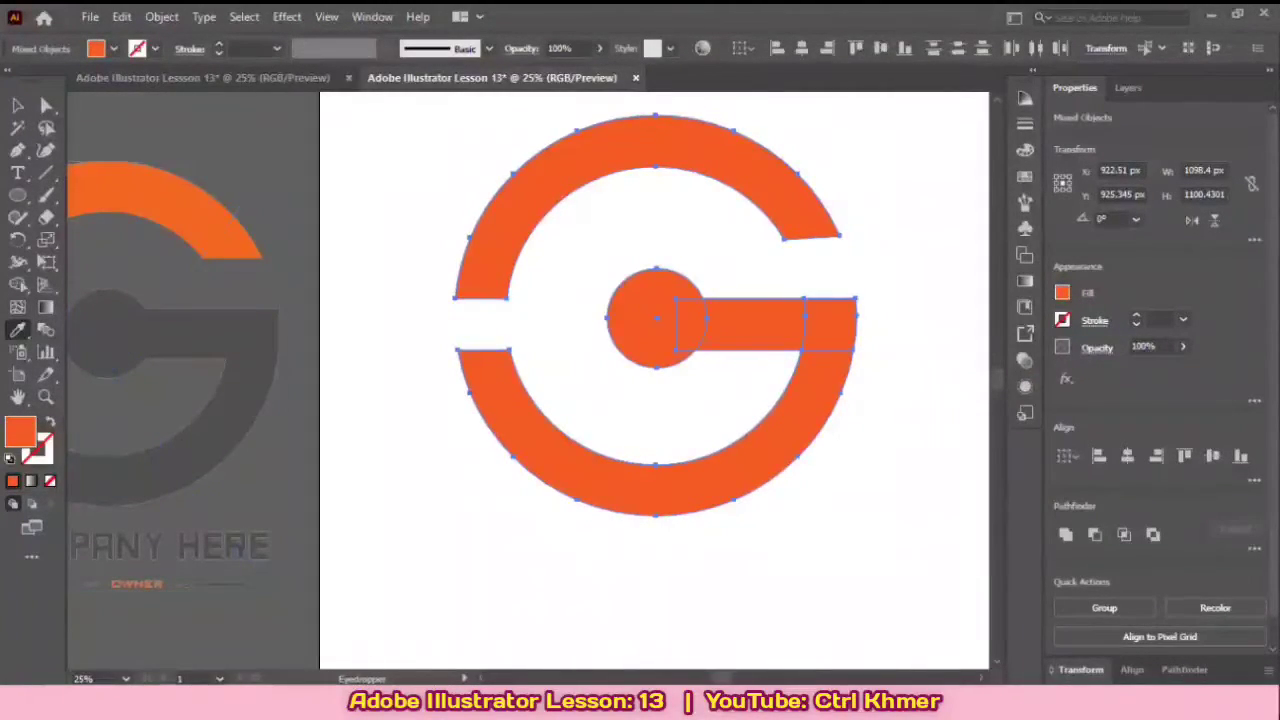
right_click(17, 330)
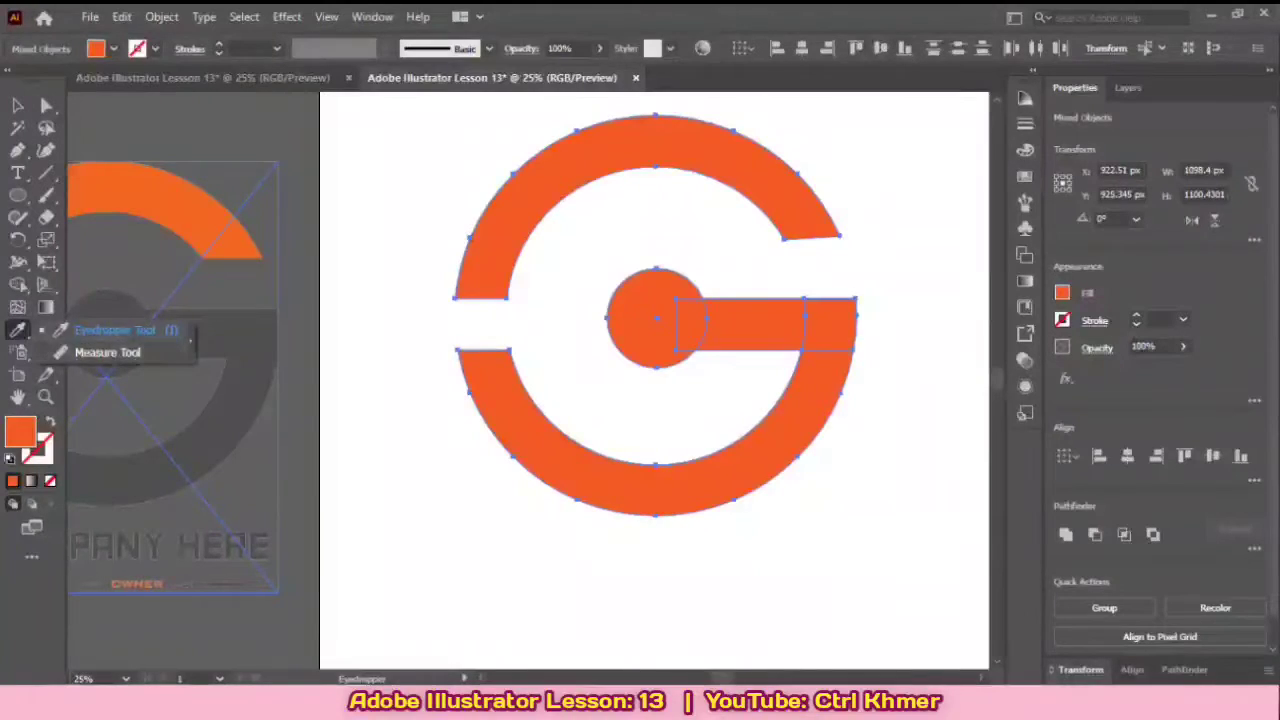
left_click(122, 330)
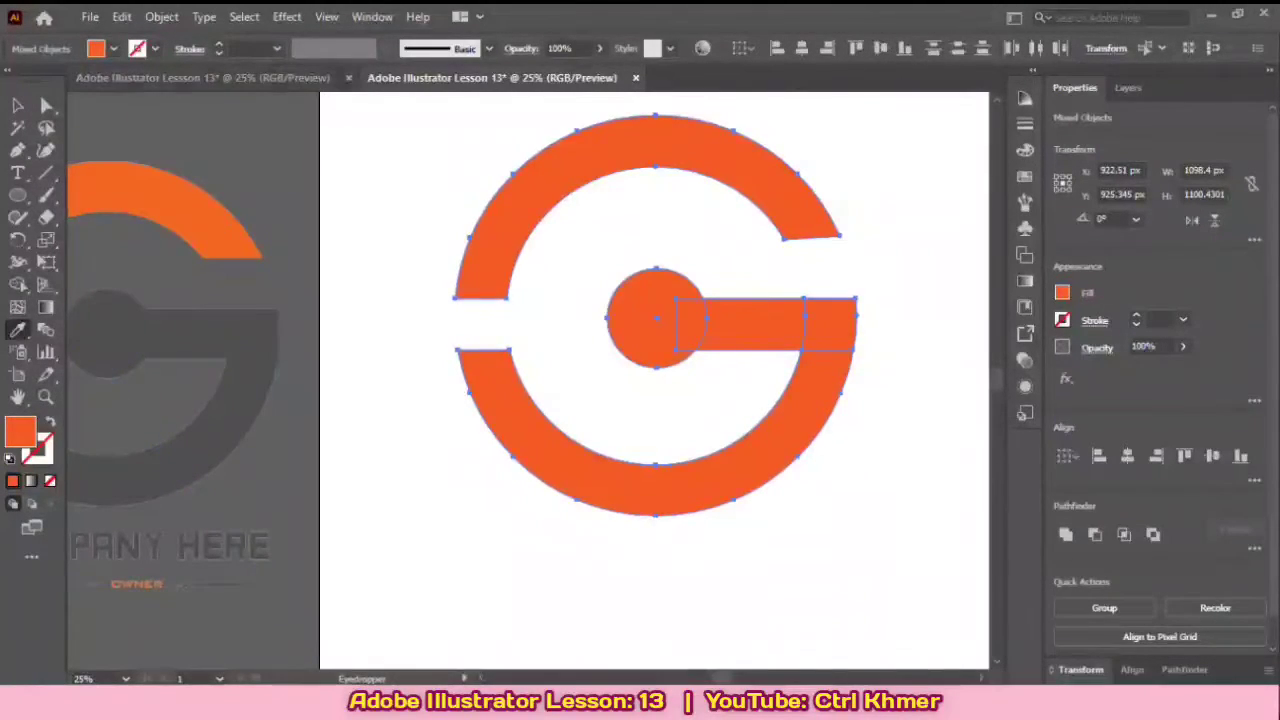
right_click(643, 313)
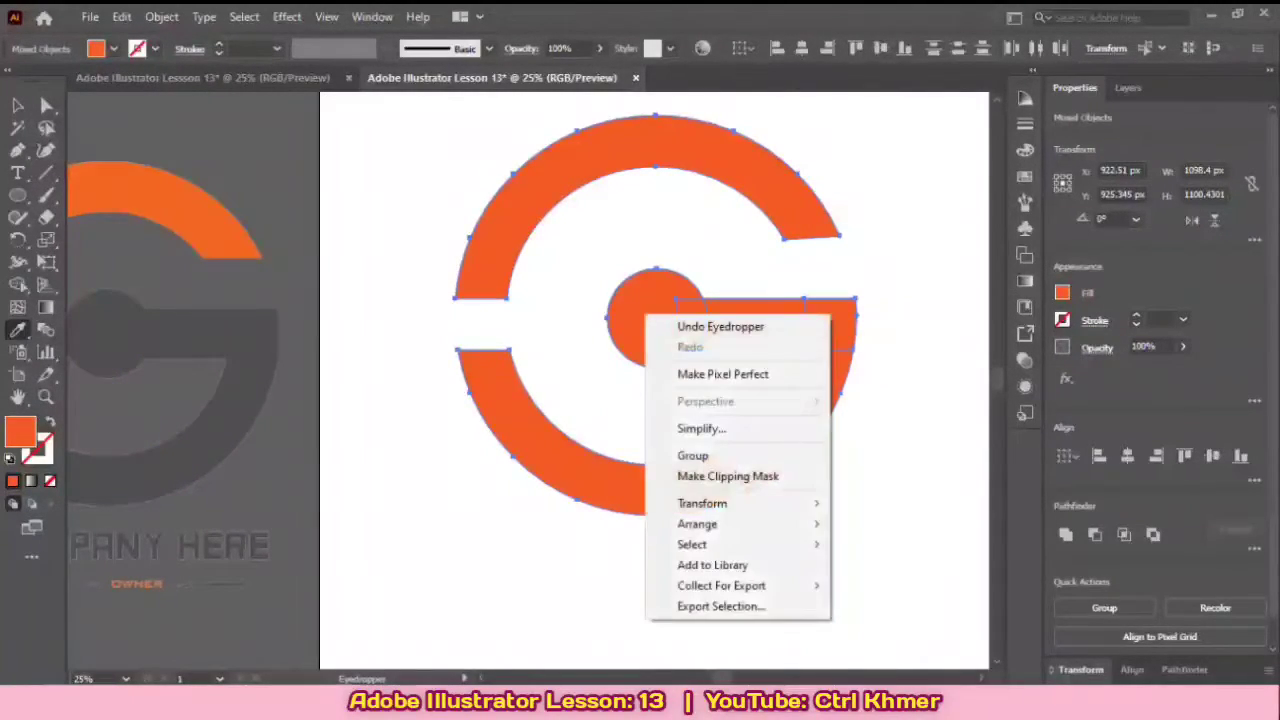
key("Escape")
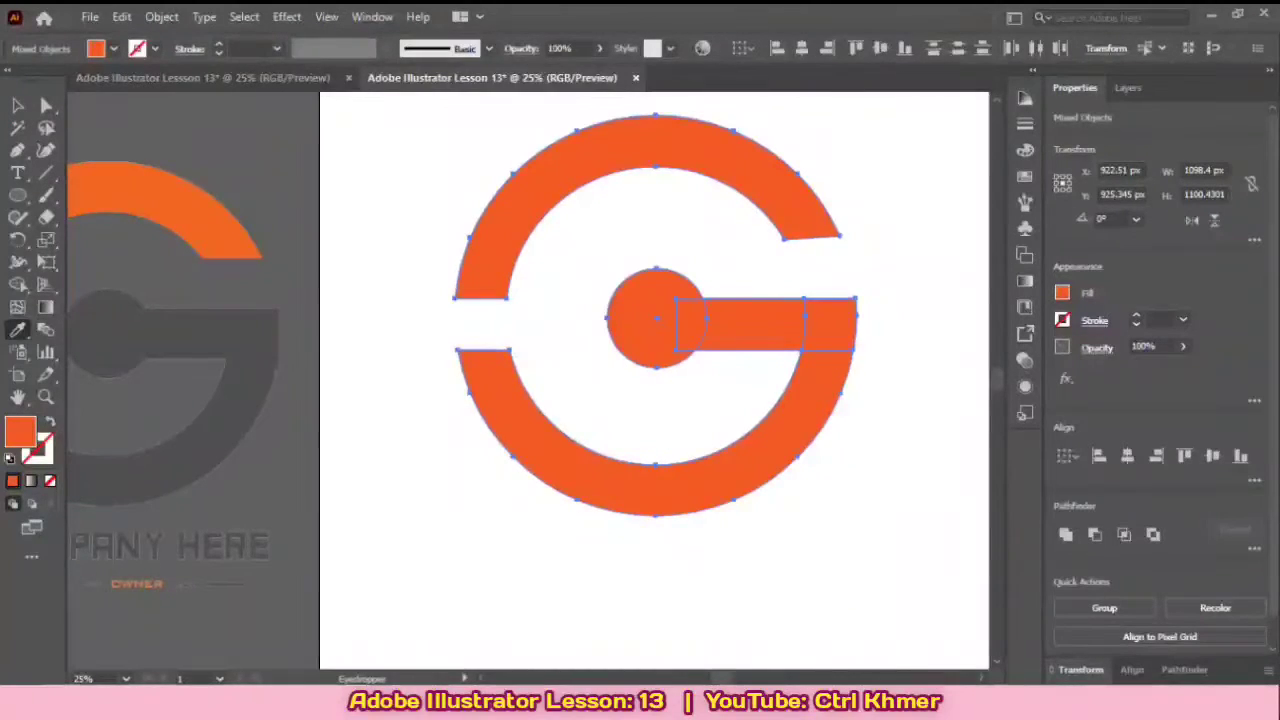
Step: Merge the central circle, horizontal bar and lower ring section into one dark gray shape with Shape Builder, and deselect everything
left_click(18, 285)
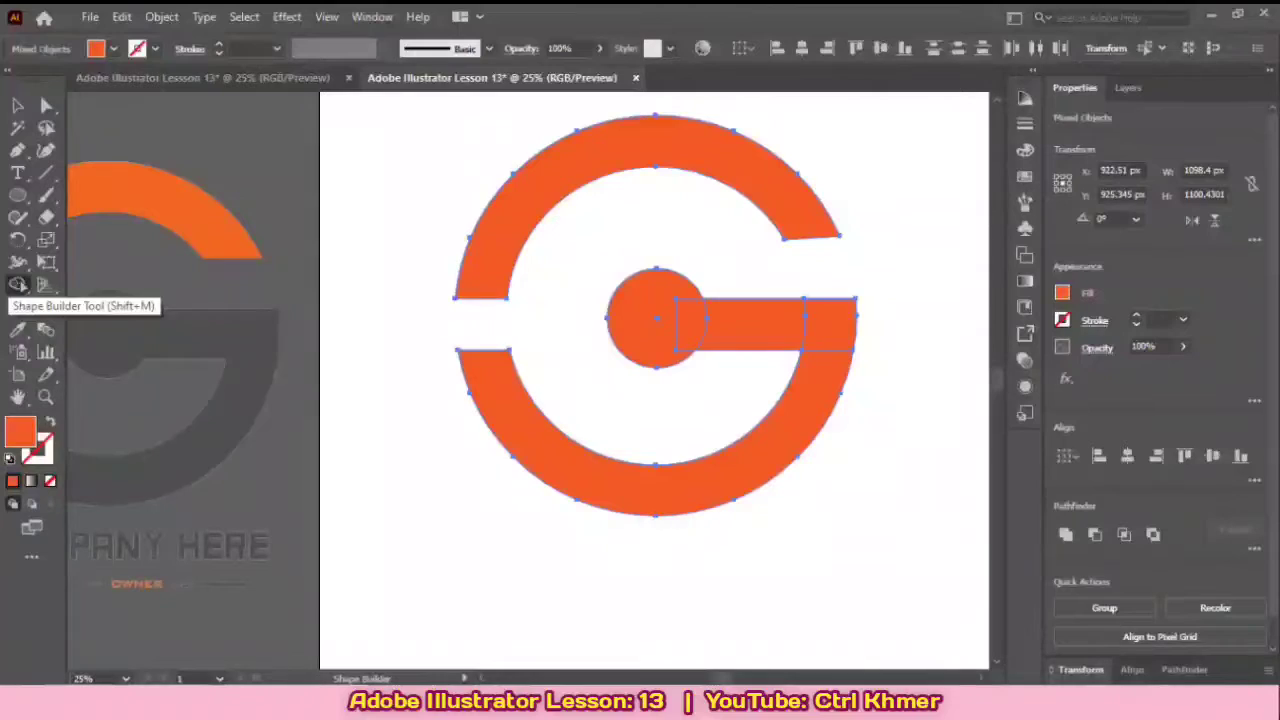
left_click(1062, 293)
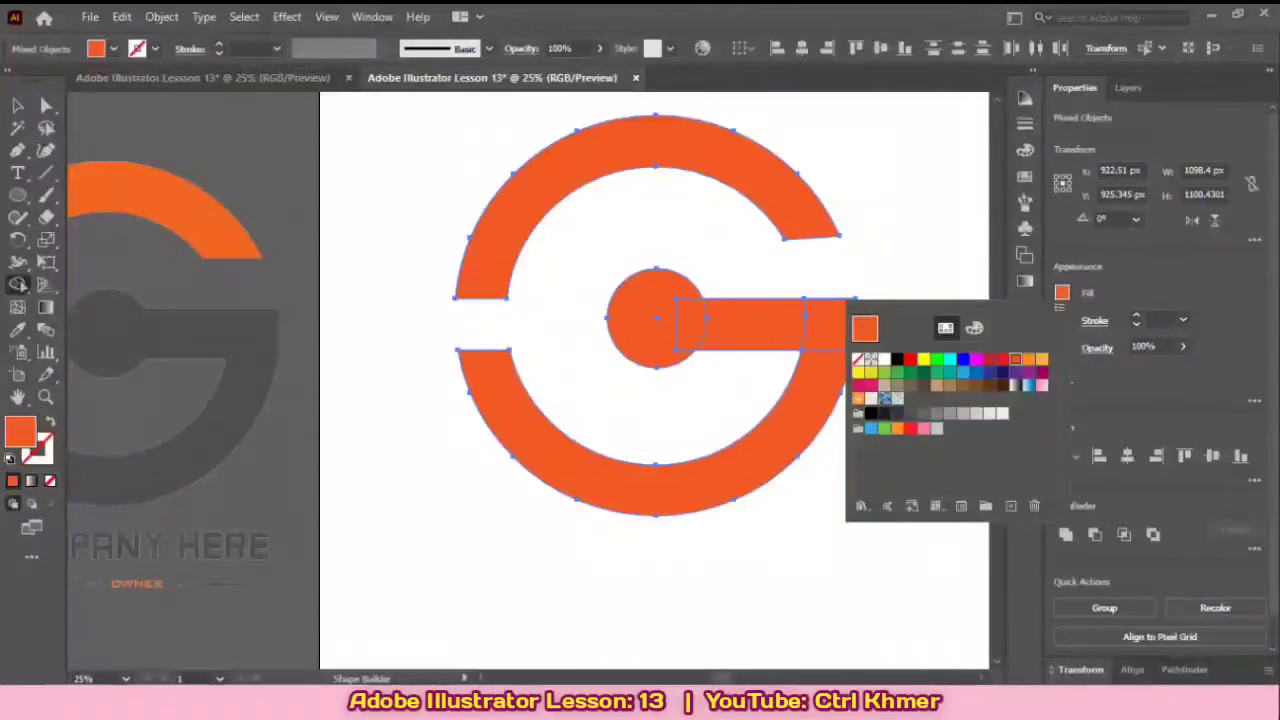
left_click(897, 414)
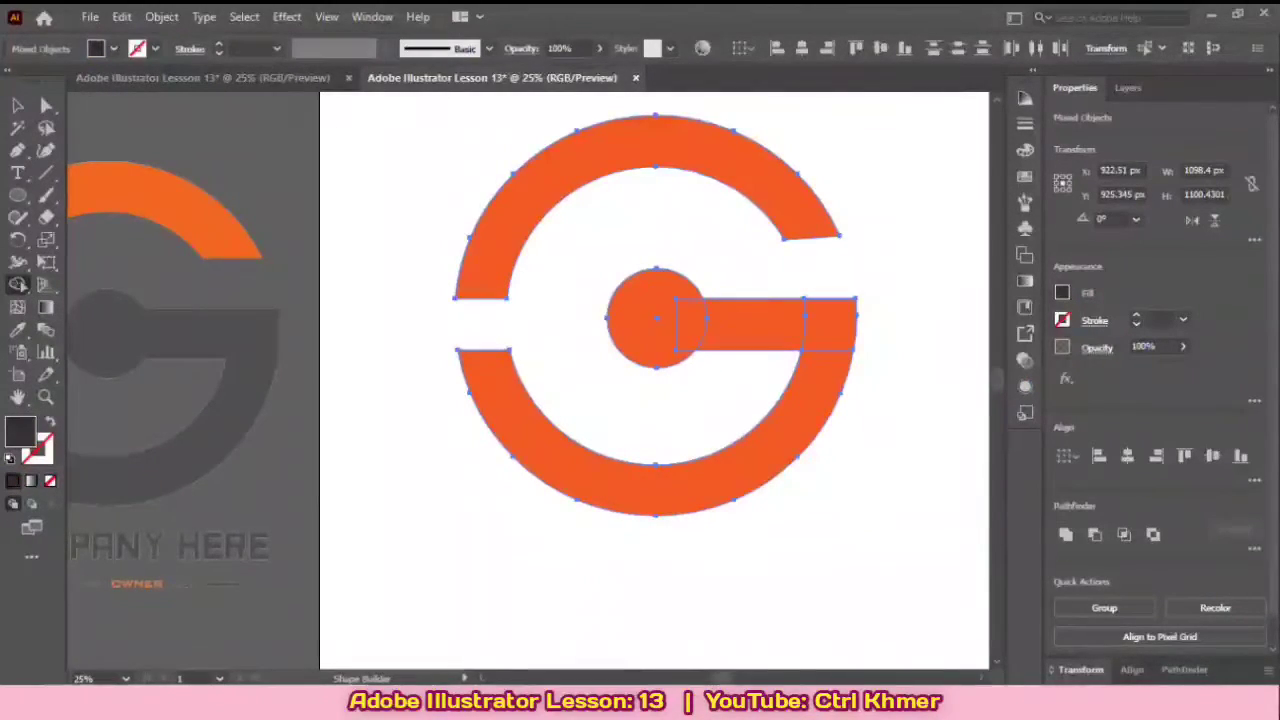
left_click(1062, 293)
left_click(1062, 293)
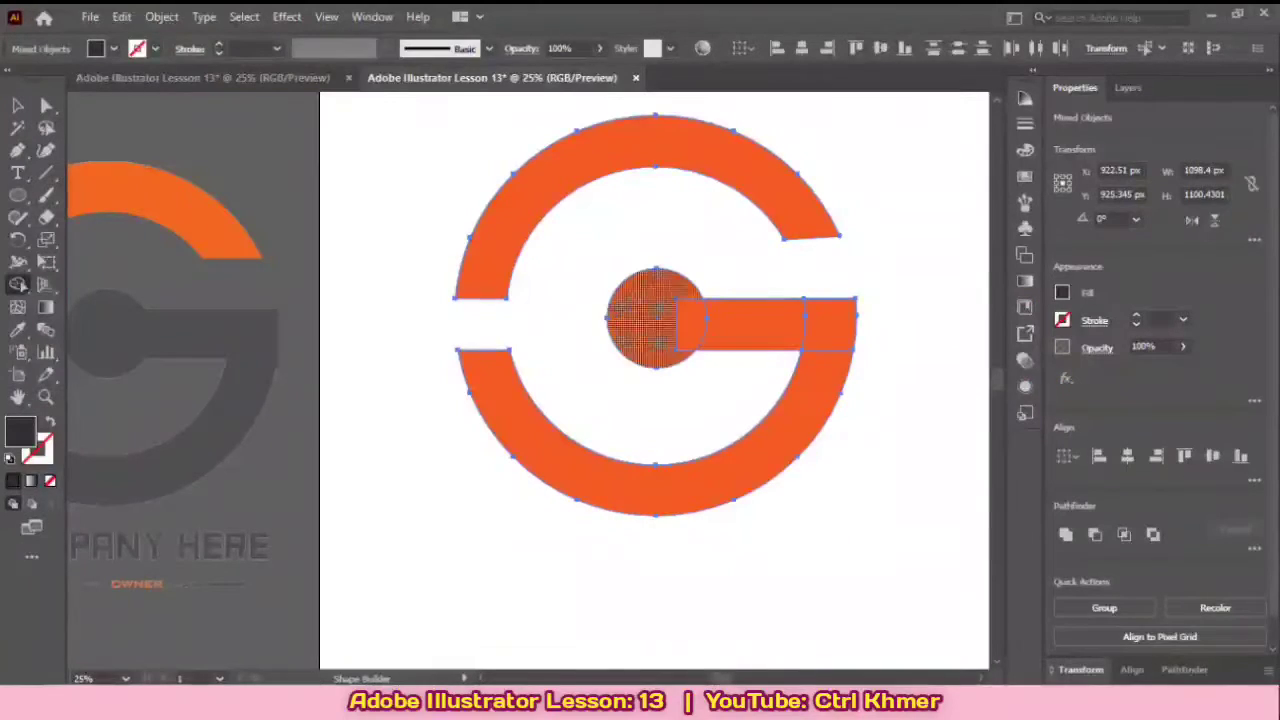
mouse_move(642, 318)
left_mouse_down()
mouse_move(834, 324)
mouse_move(826, 384)
left_mouse_up()
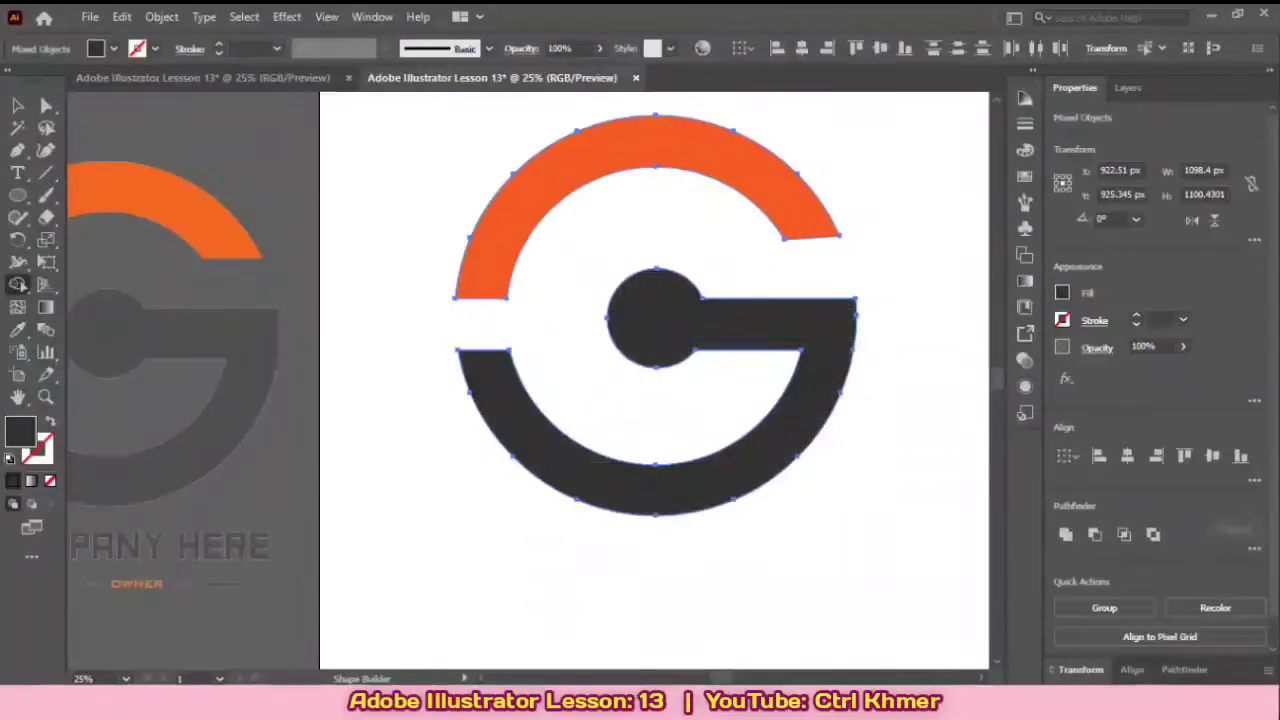
key("v")
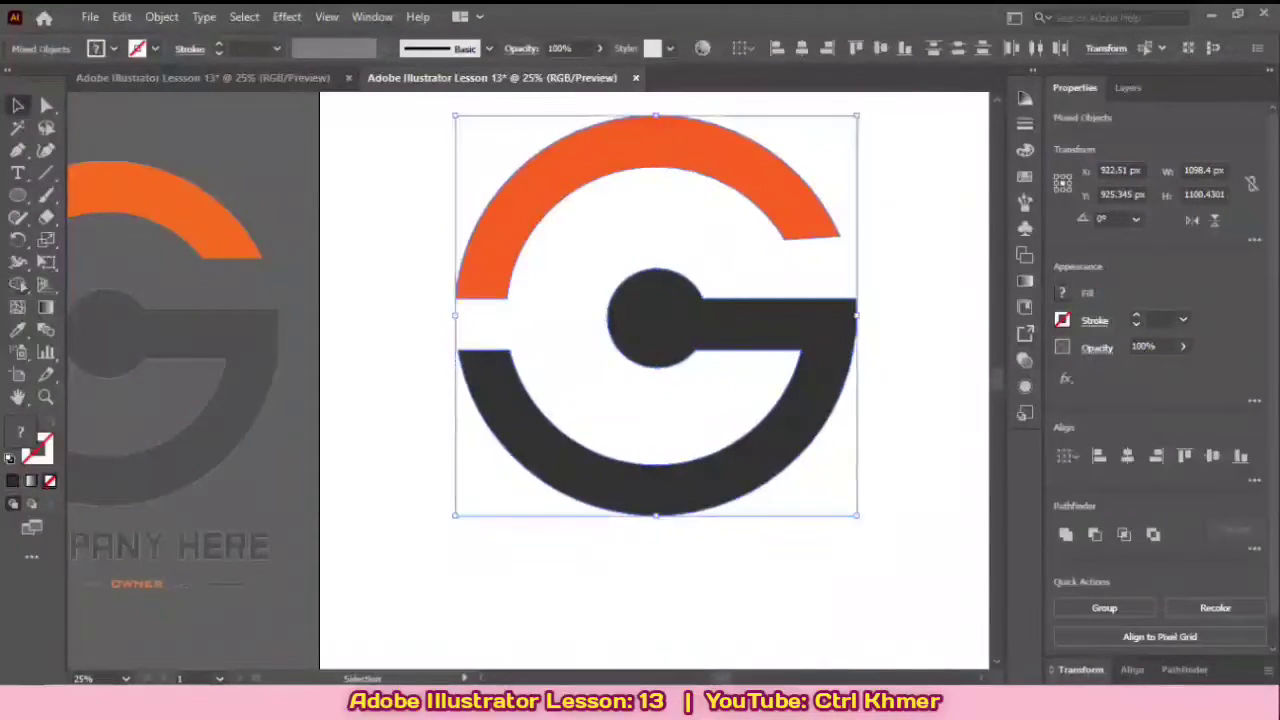
key("ctrl+shift+a")
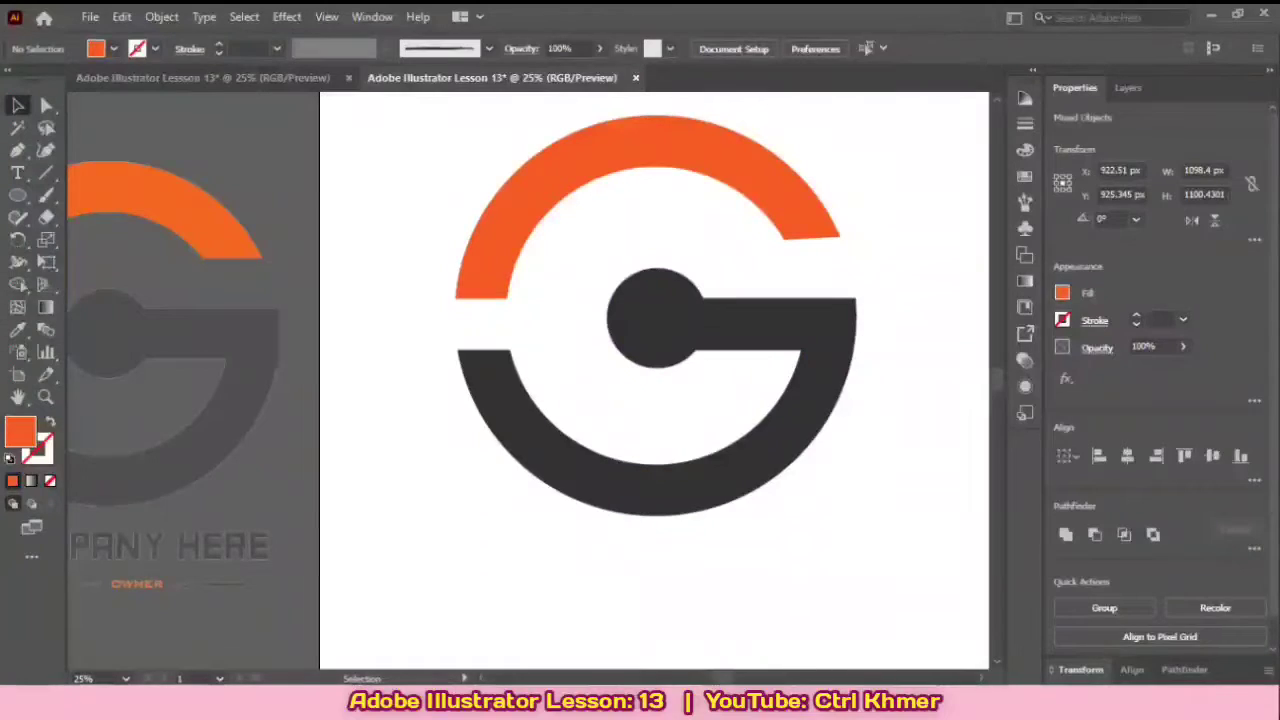
Step: Compare the two-colour G on the artboard with the reference logo and its caption text
scroll(654, 380, "down", 2)
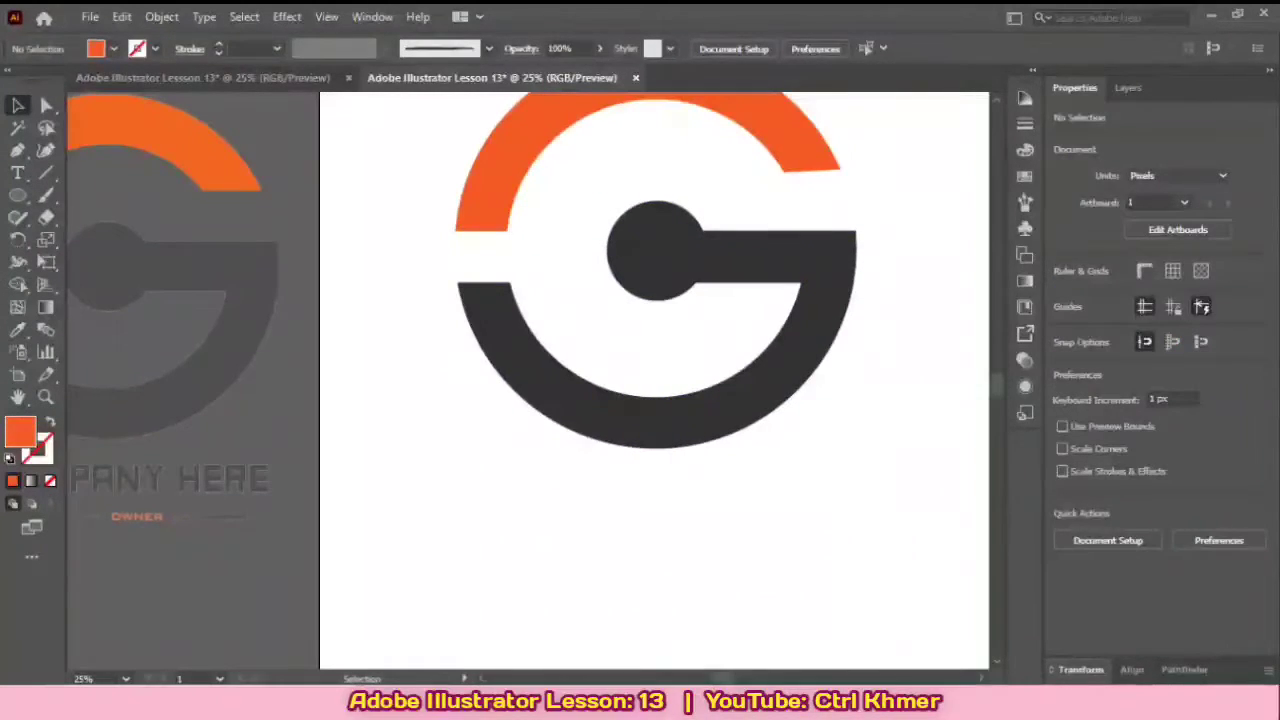
scroll(726, 319, "down", 1)
scroll(726, 319, "up", 1)
left_click_drag(726, 319, 672, 454)
left_click_drag(580, 408, 658, 326)
scroll(616, 366, "down", 1)
scroll(662, 309, "up", 1)
scroll(662, 309, "down", 1)
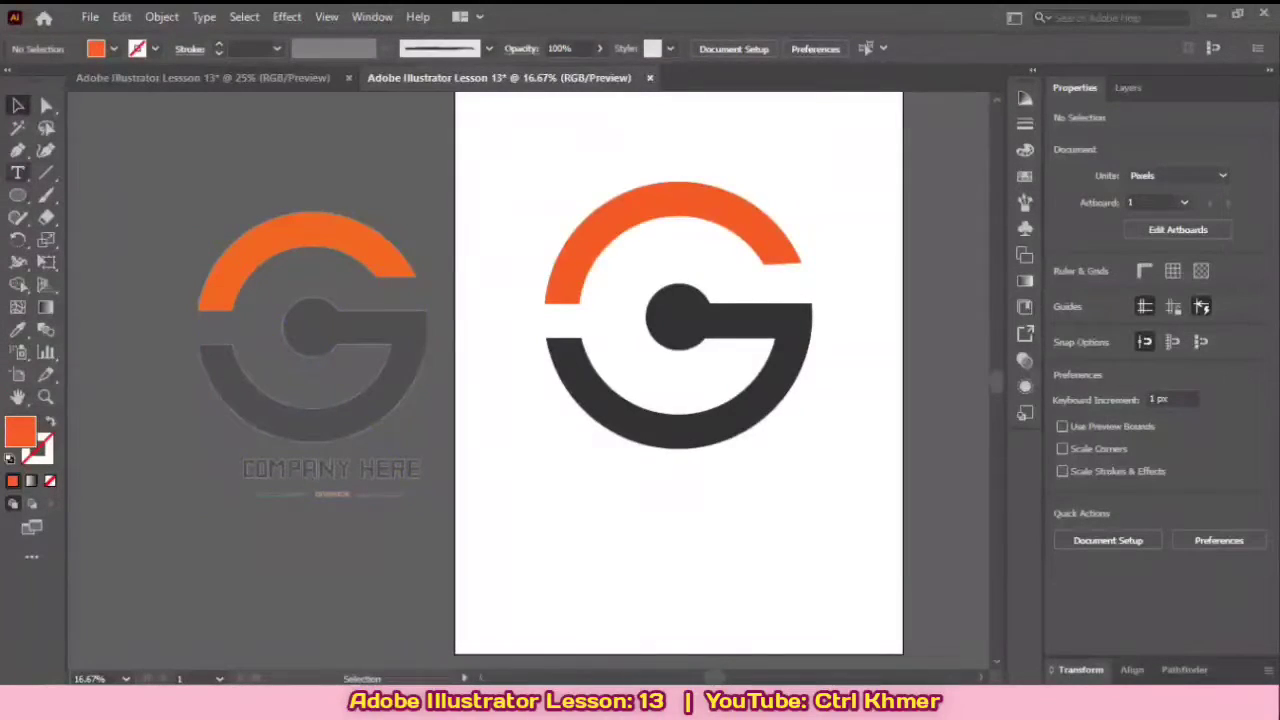
Step: Place a line of point text below the G logo and set its font size to 72 pt
left_click(17, 173)
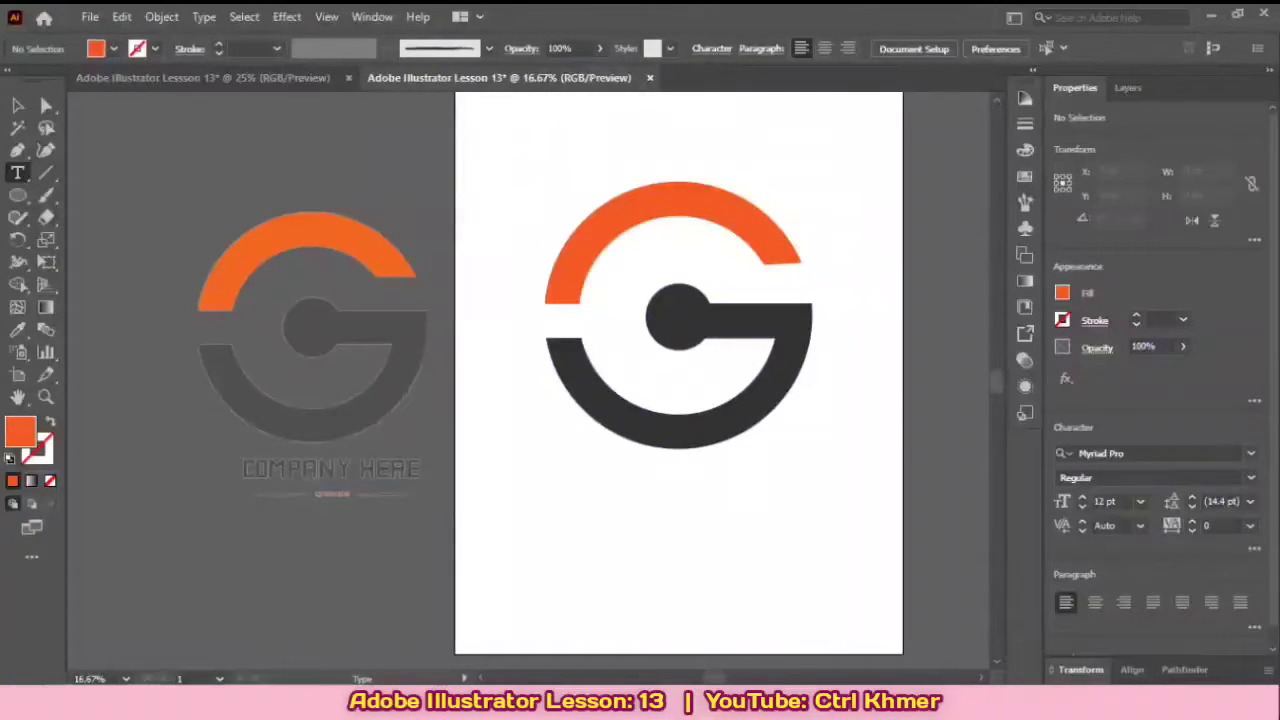
left_click(650, 514)
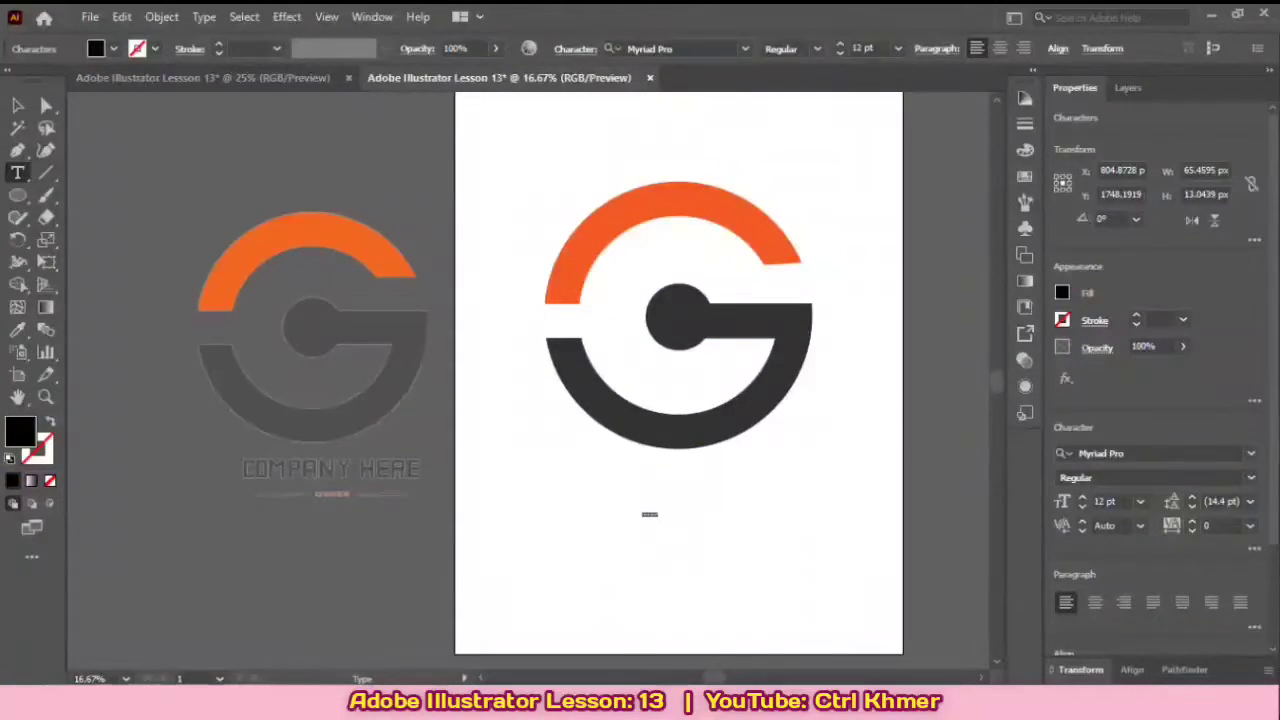
key("ctrl+plus")
key("ctrl+plus")
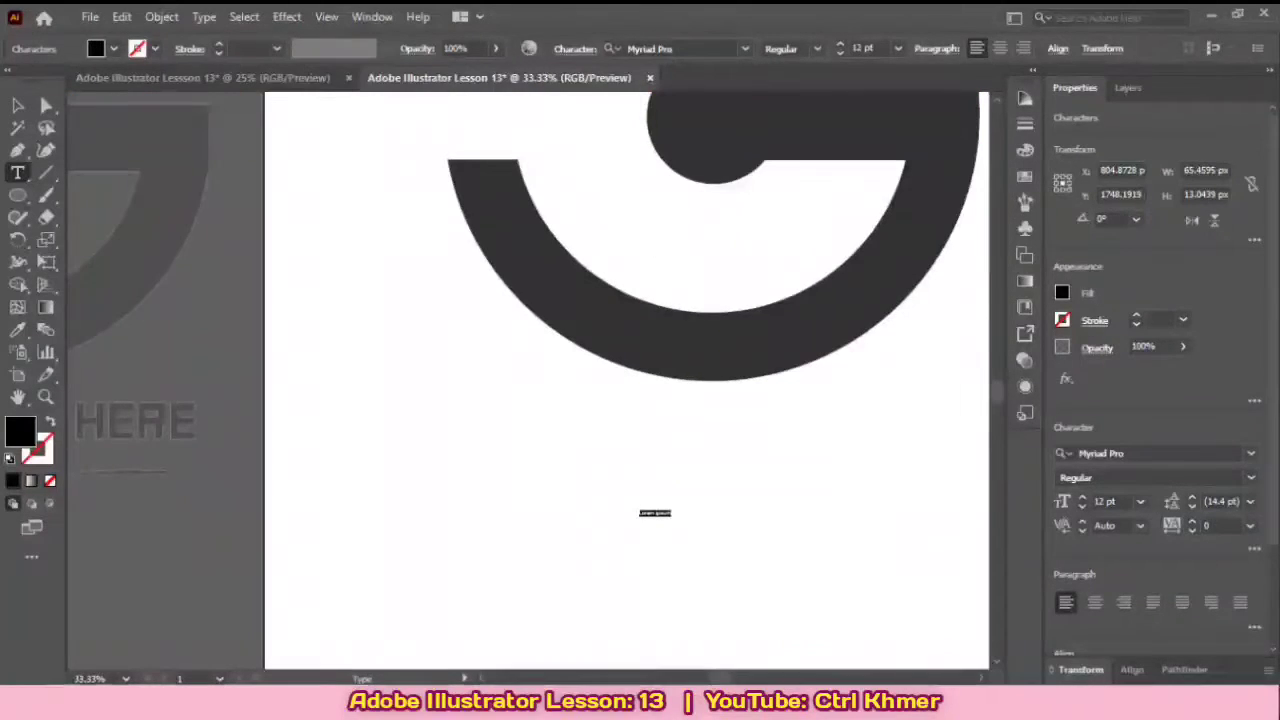
key("ctrl+plus")
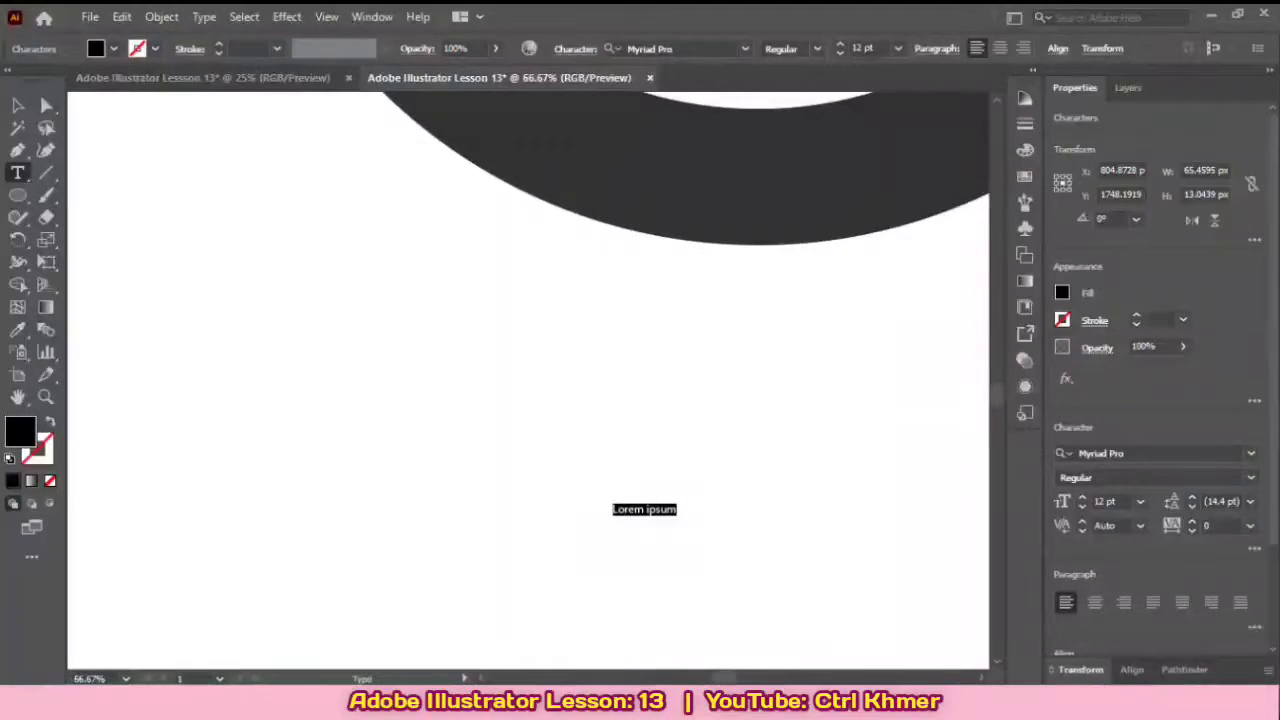
left_click(898, 48)
left_click(904, 382)
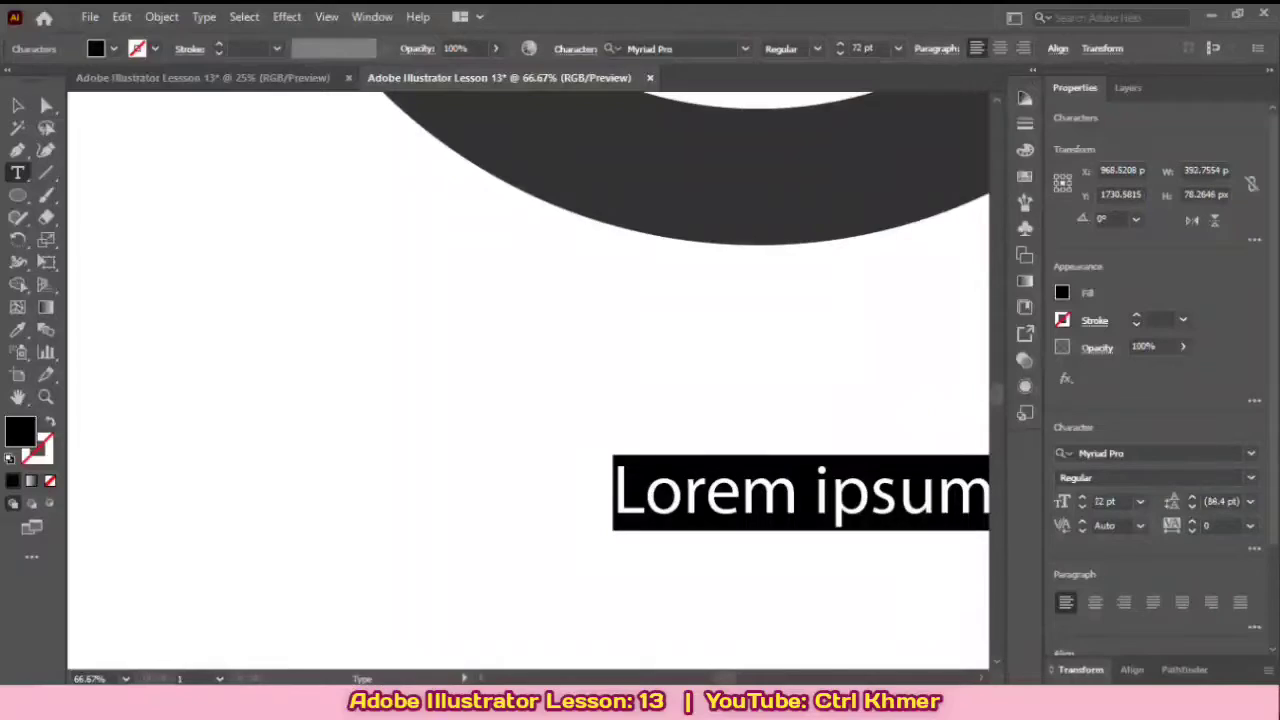
key("ctrl+minus")
key("ctrl+minus")
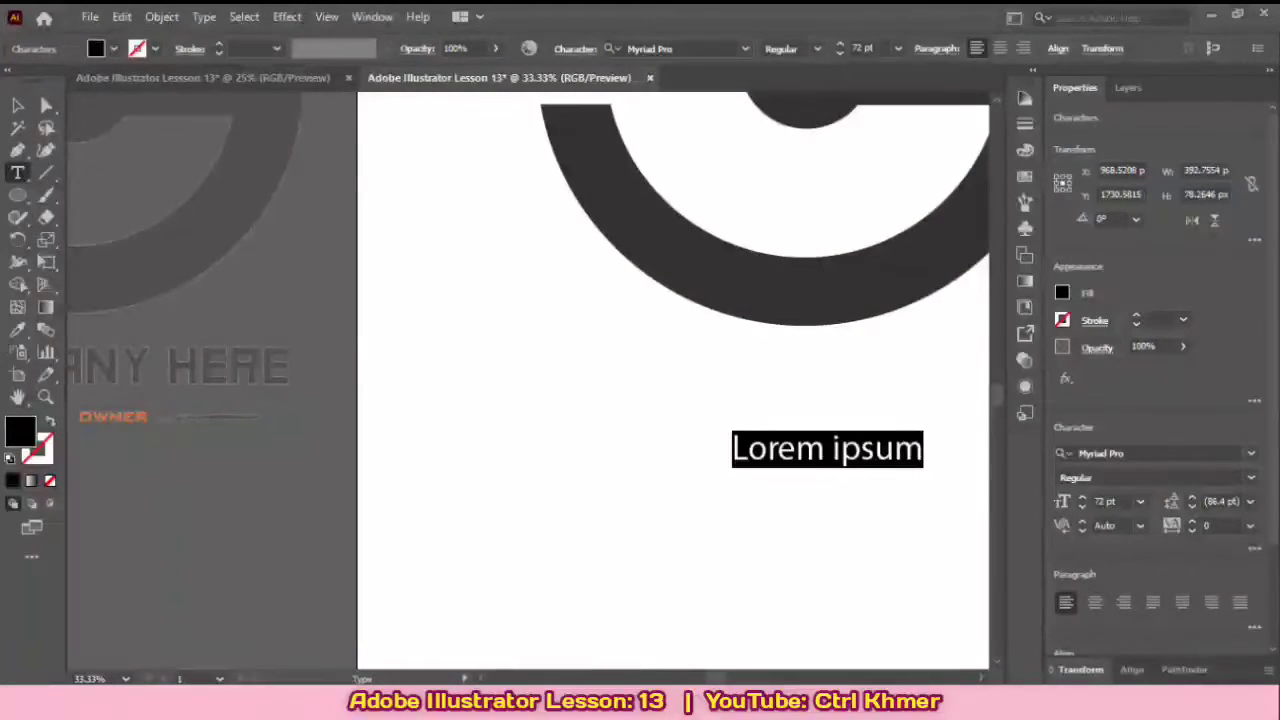
left_click_drag(771, 440, 857, 472)
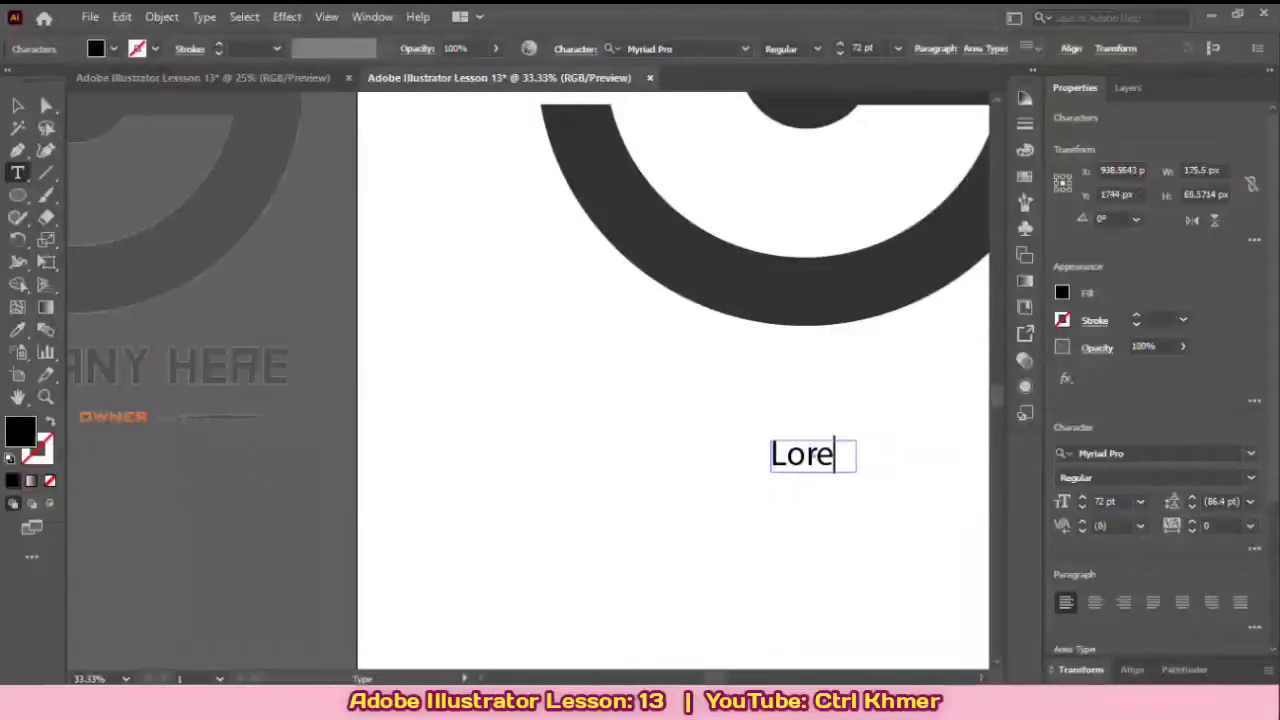
key("Escape")
key("Delete")
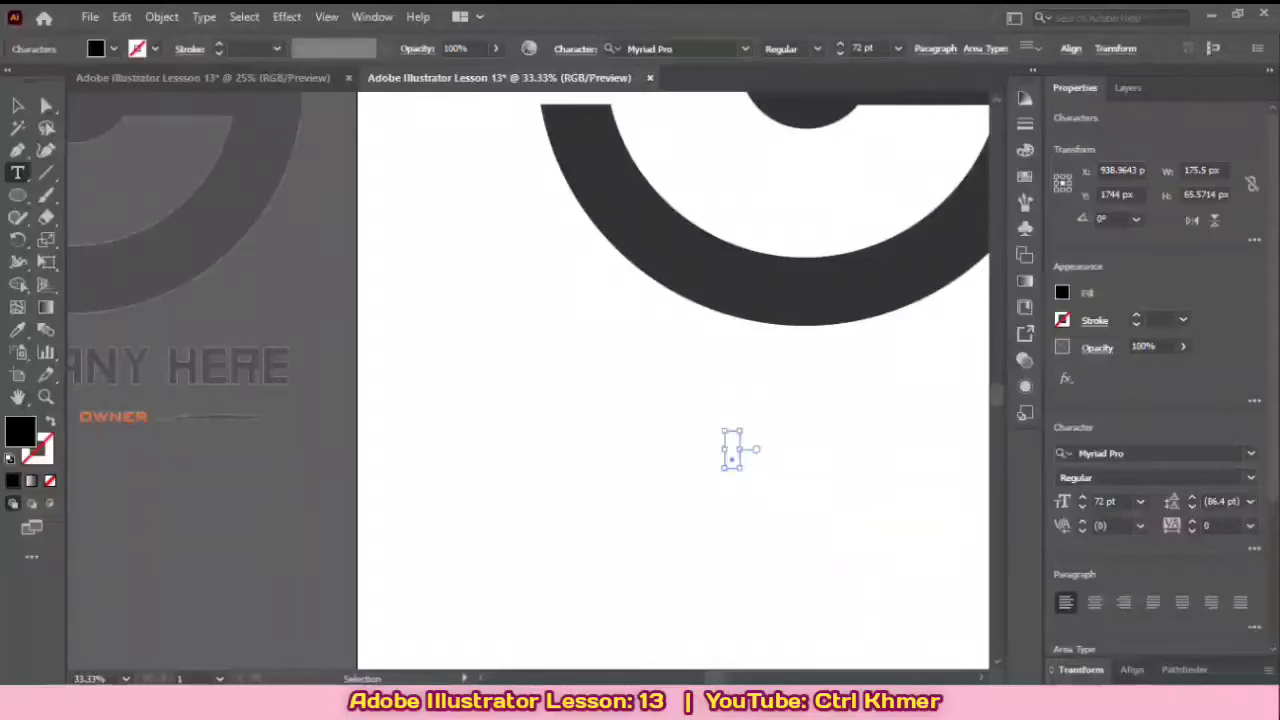
Step: Replace the placeholder text below the G logo with "COMPRNY HERE"
left_click(733, 452)
left_click_drag(875, 450, 825, 450)
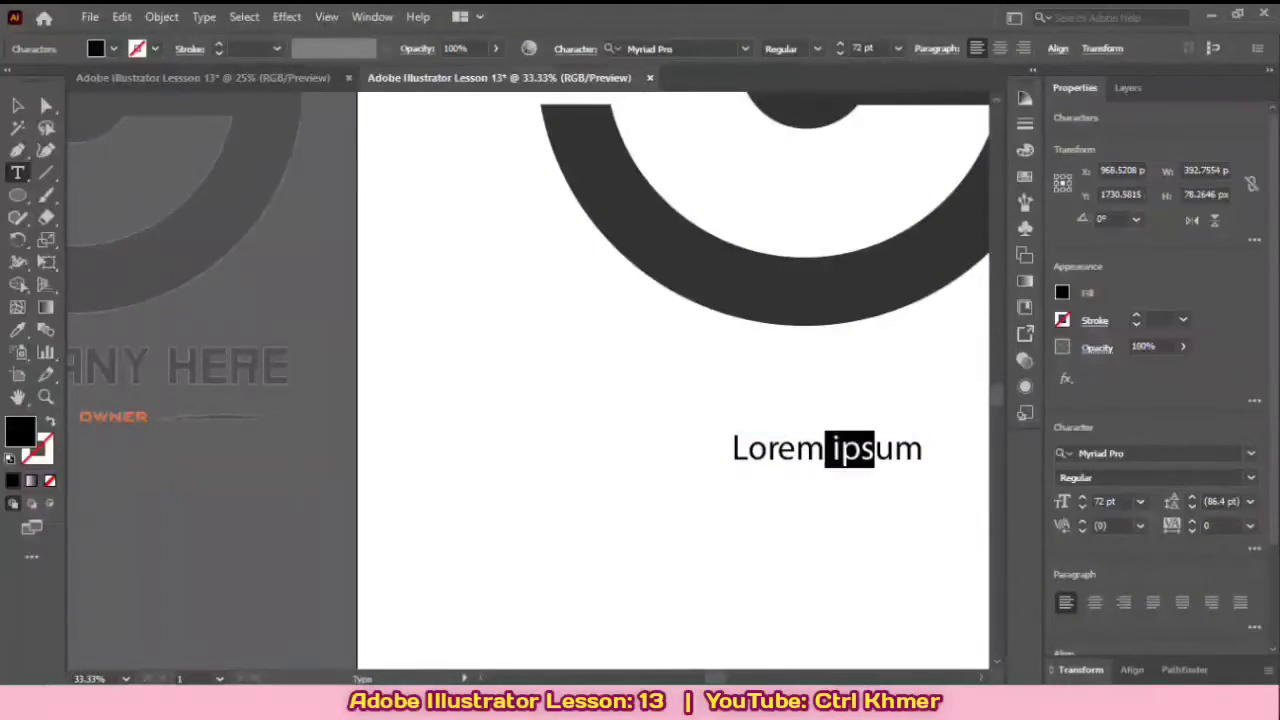
key("BackSpace")
key("ctrl+a")
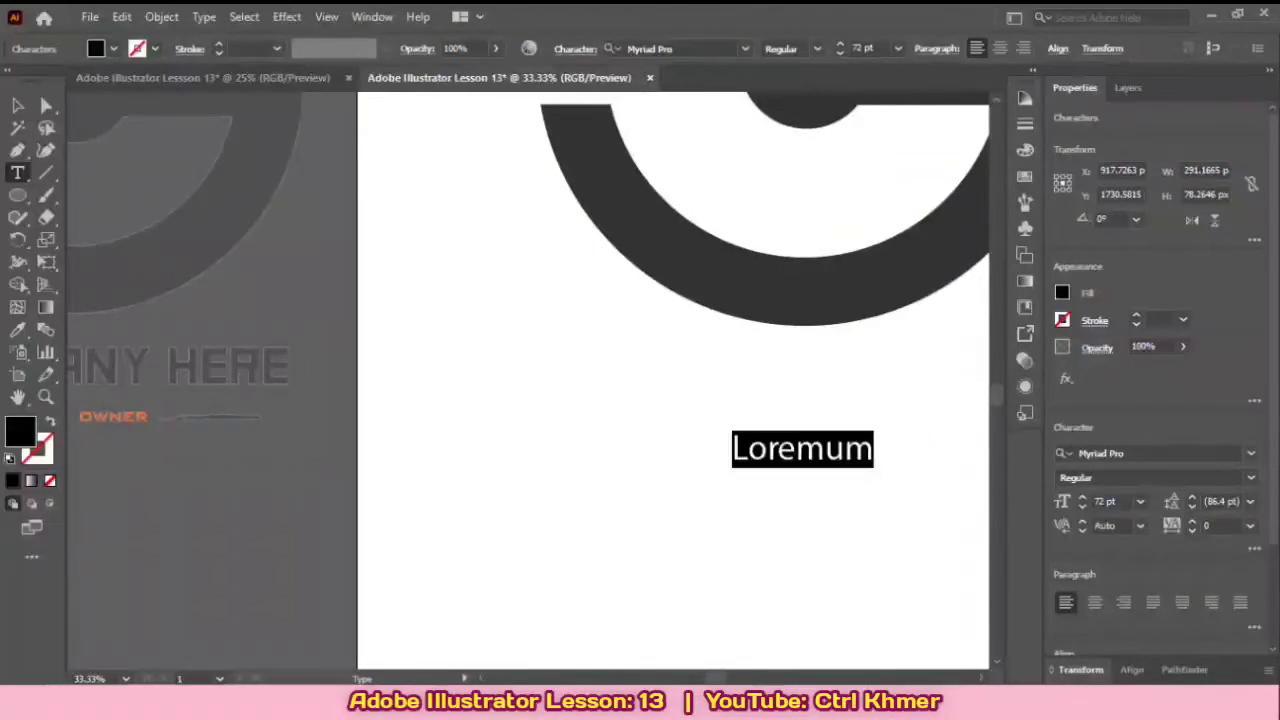
key("BackSpace")
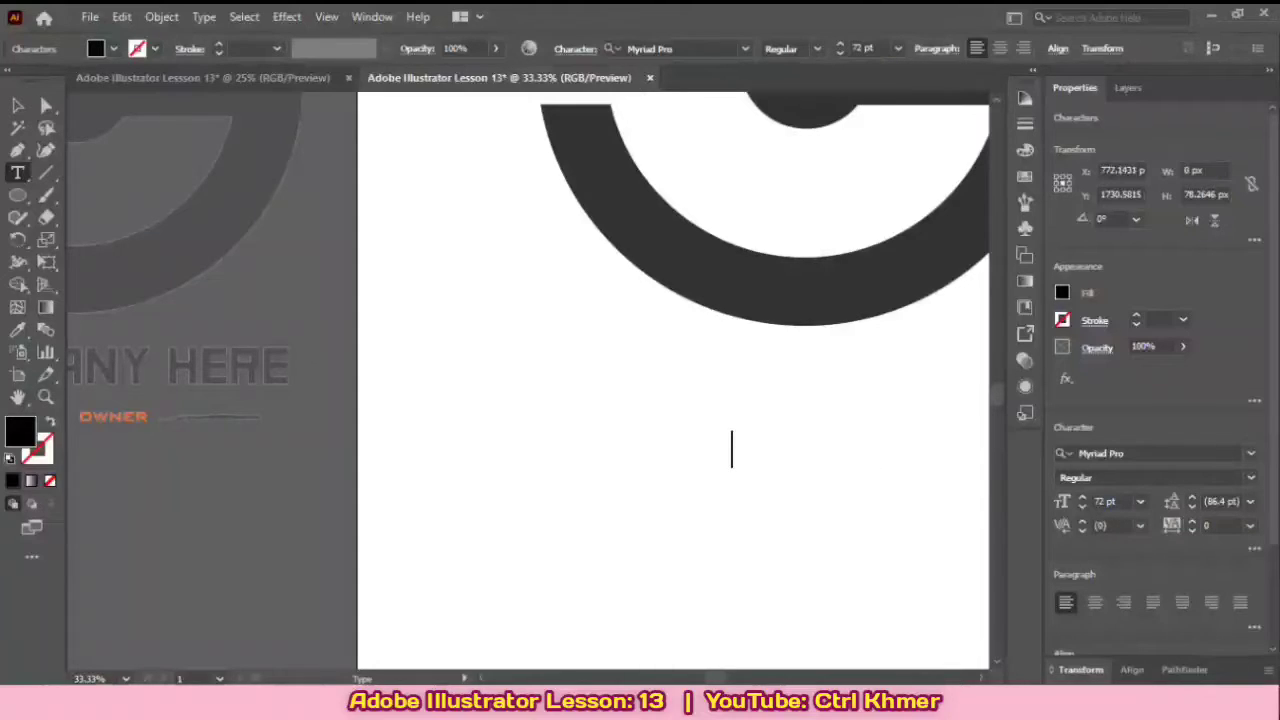
key("ctrl+minus")
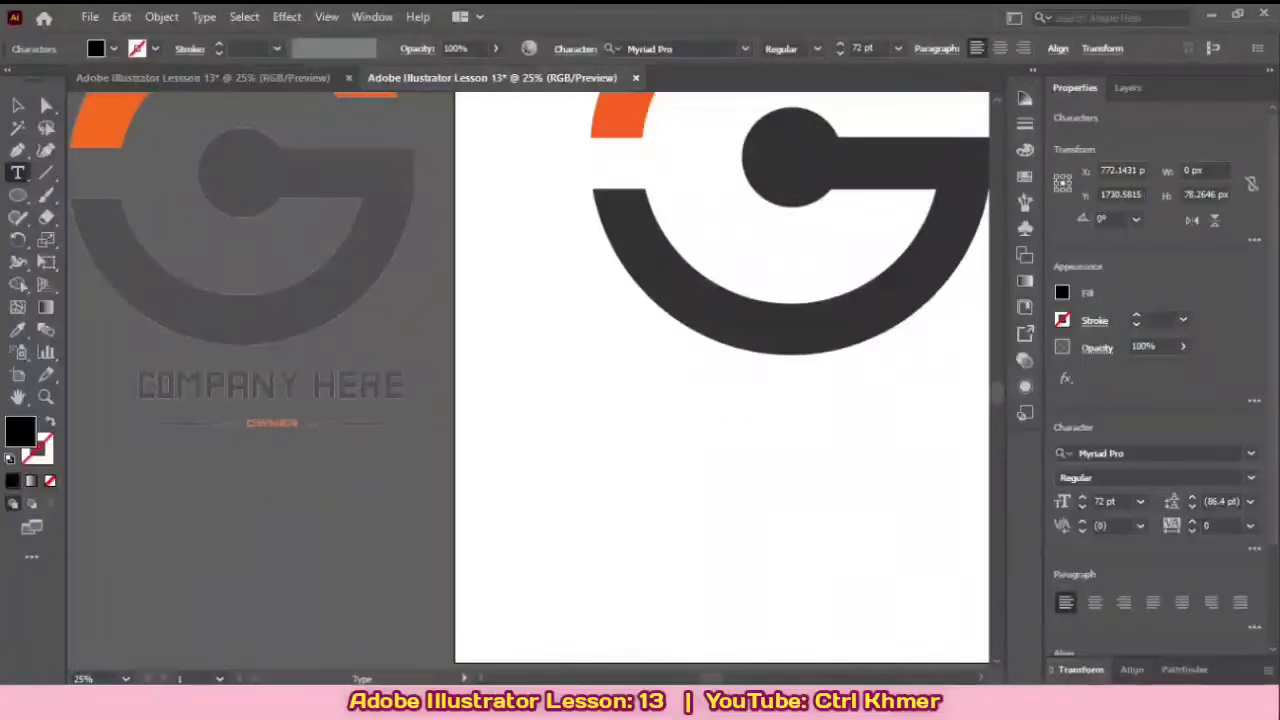
type("ថ")
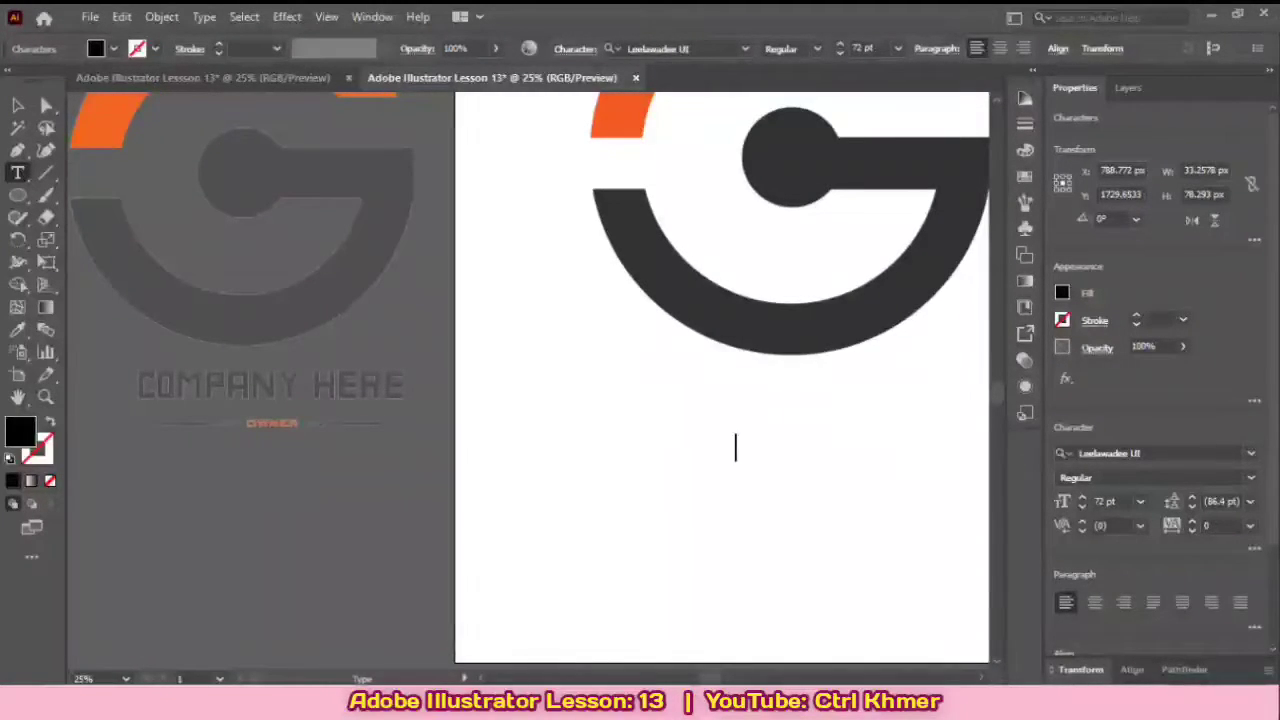
type("c")
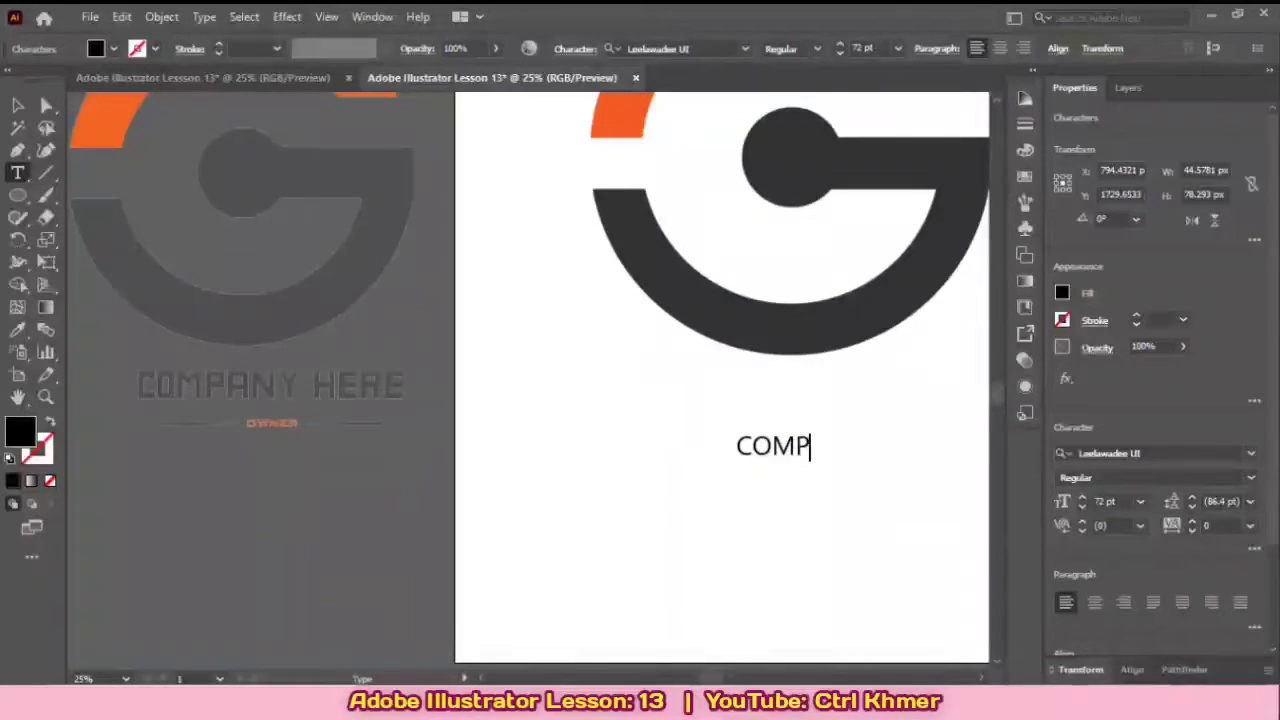
type("OMPRNY ")
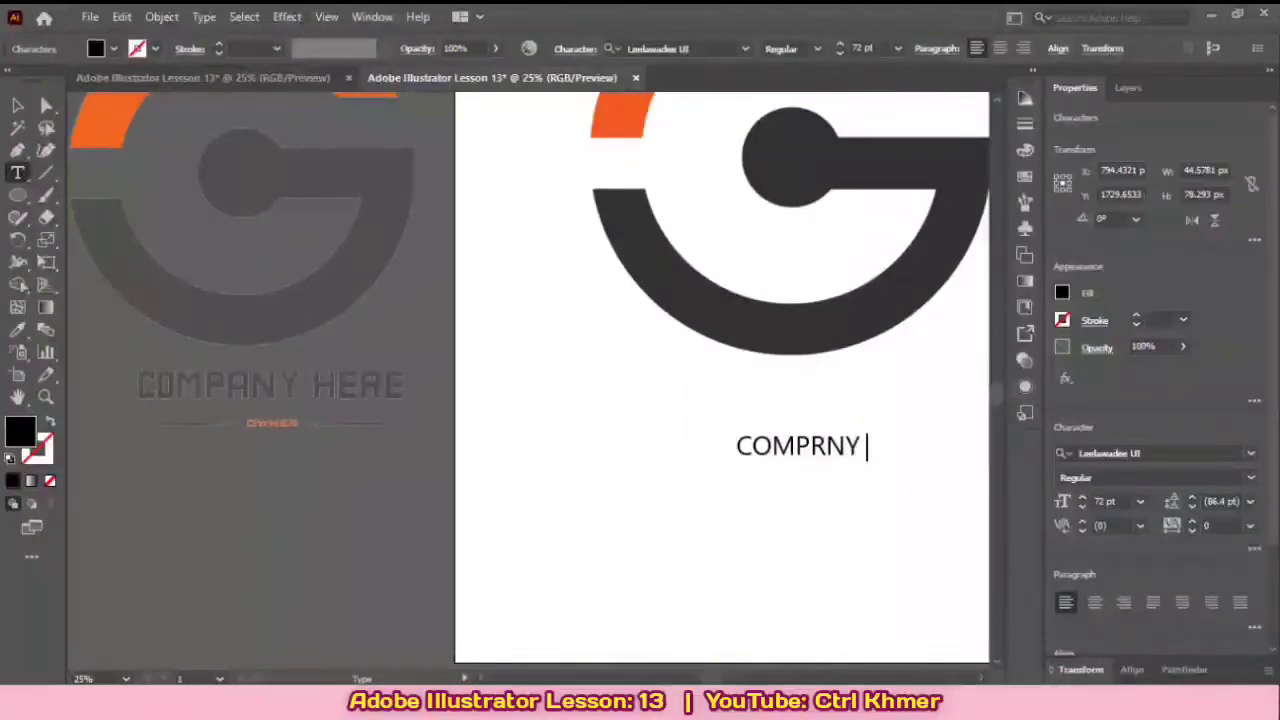
type("HERE")
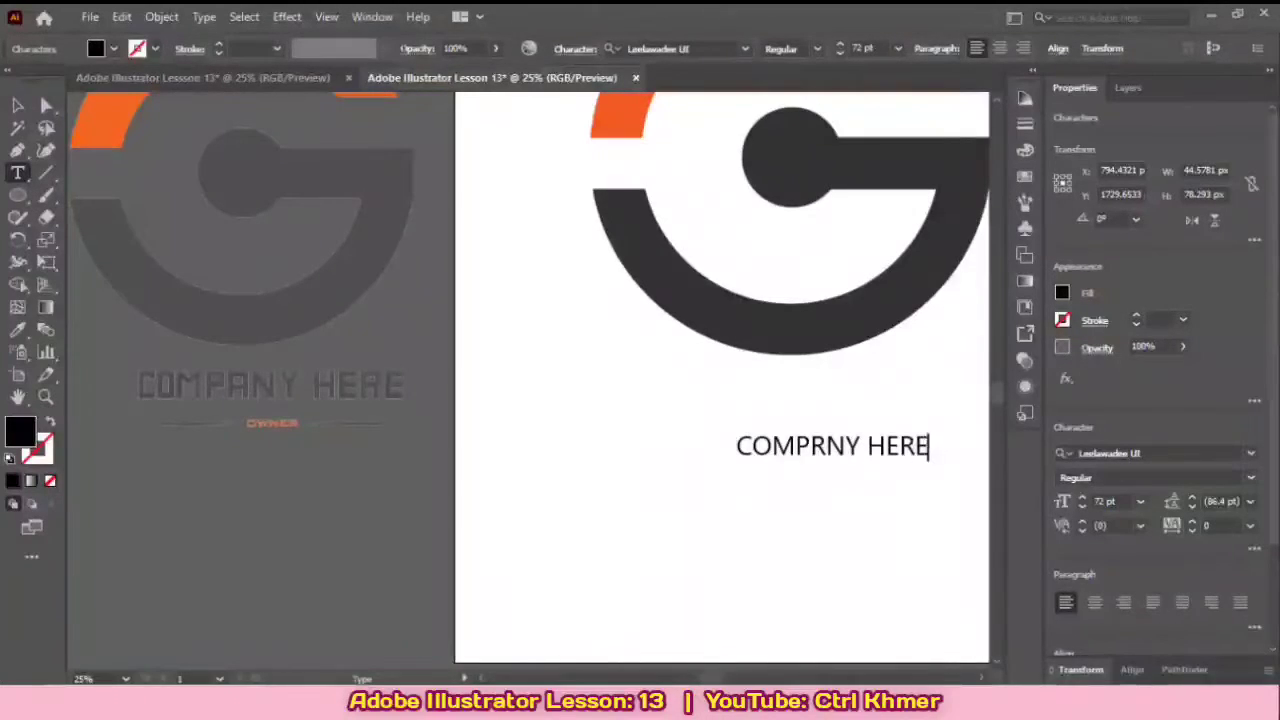
left_click_drag(691, 468, 758, 495)
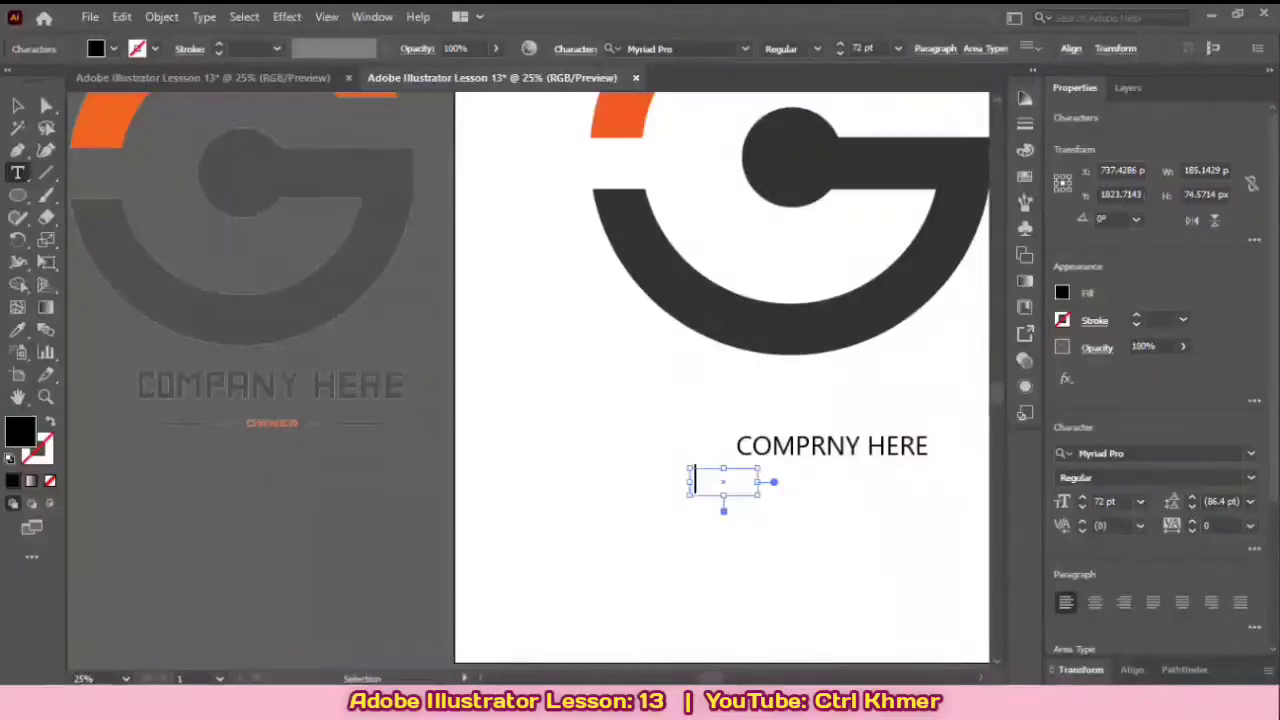
key("ctrl+z")
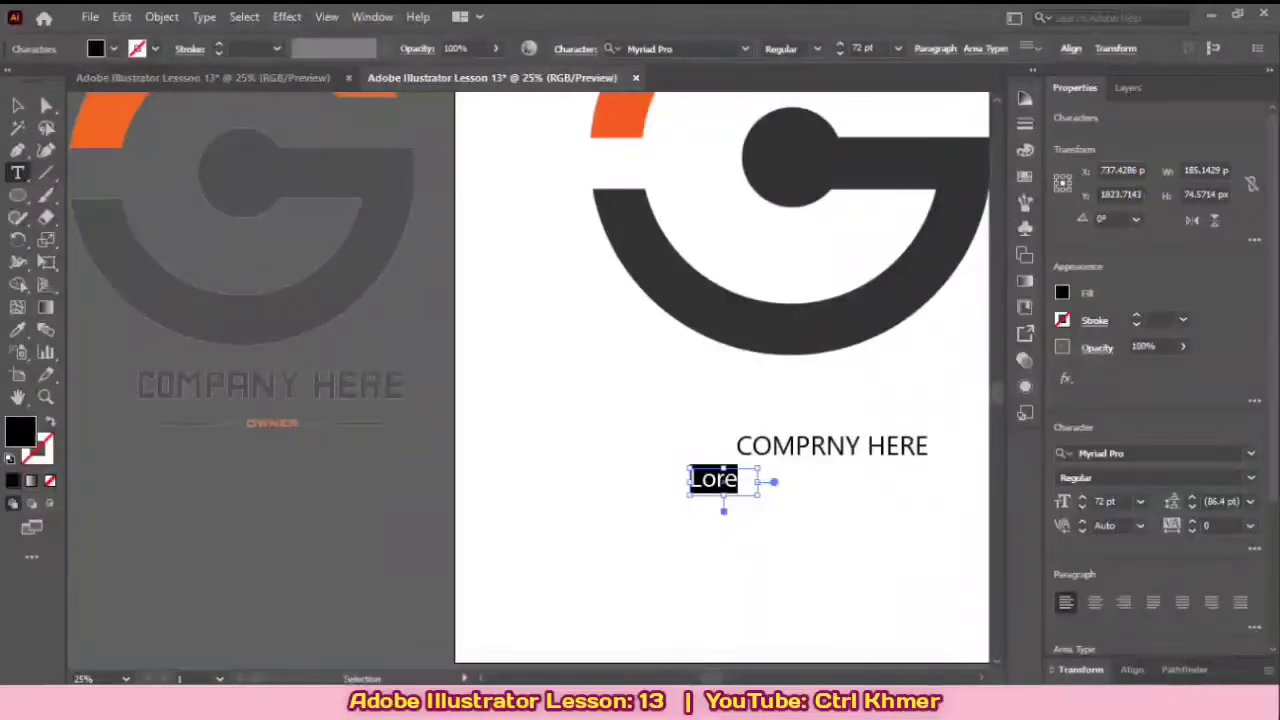
key("ctrl+z")
Step: Enlarge the company text to about 110 pt and move it up directly beneath the G logo
left_click(17, 105)
left_click_drag(700, 420, 611, 446)
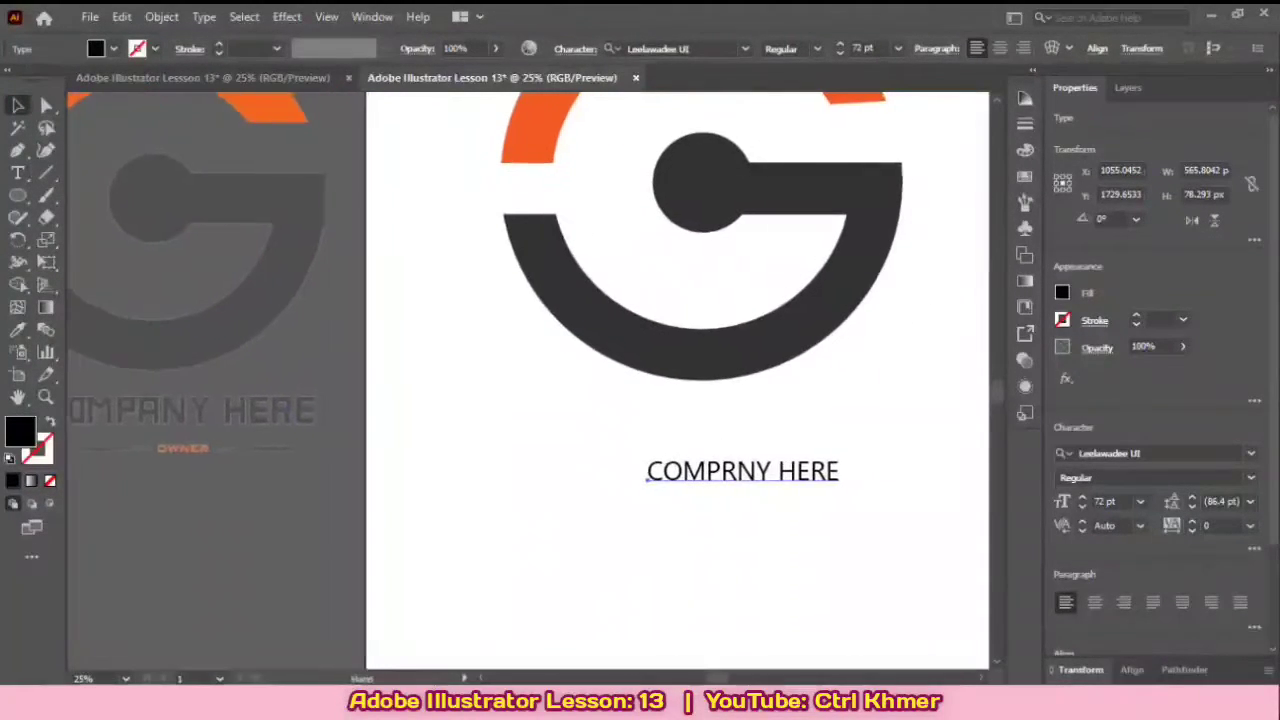
left_click(760, 472)
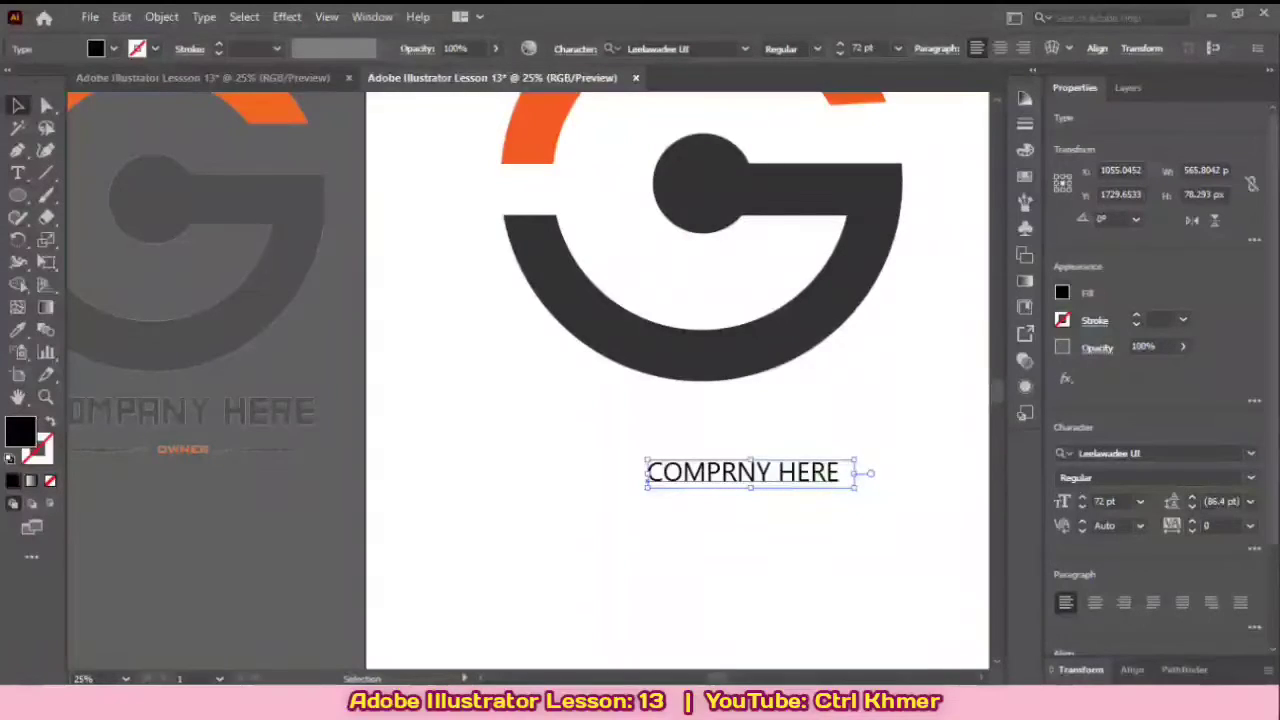
left_click_drag(766, 472, 744, 449)
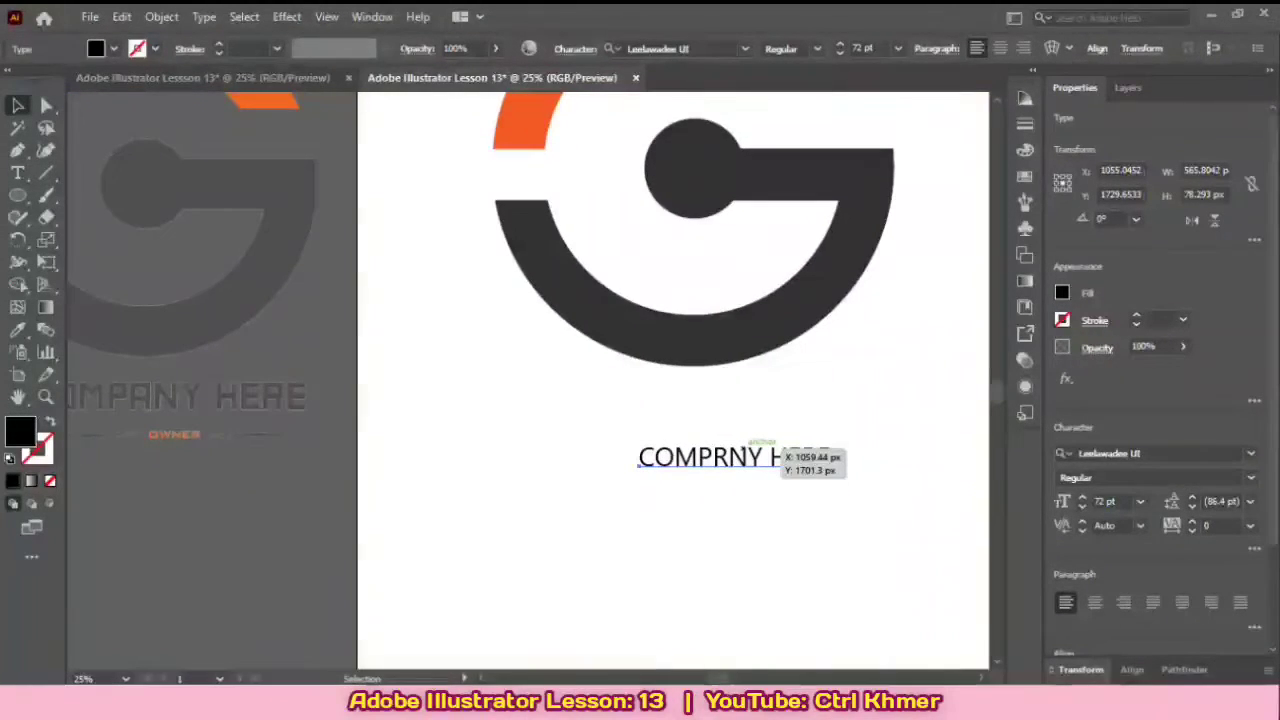
scroll(780, 452, "down", 1)
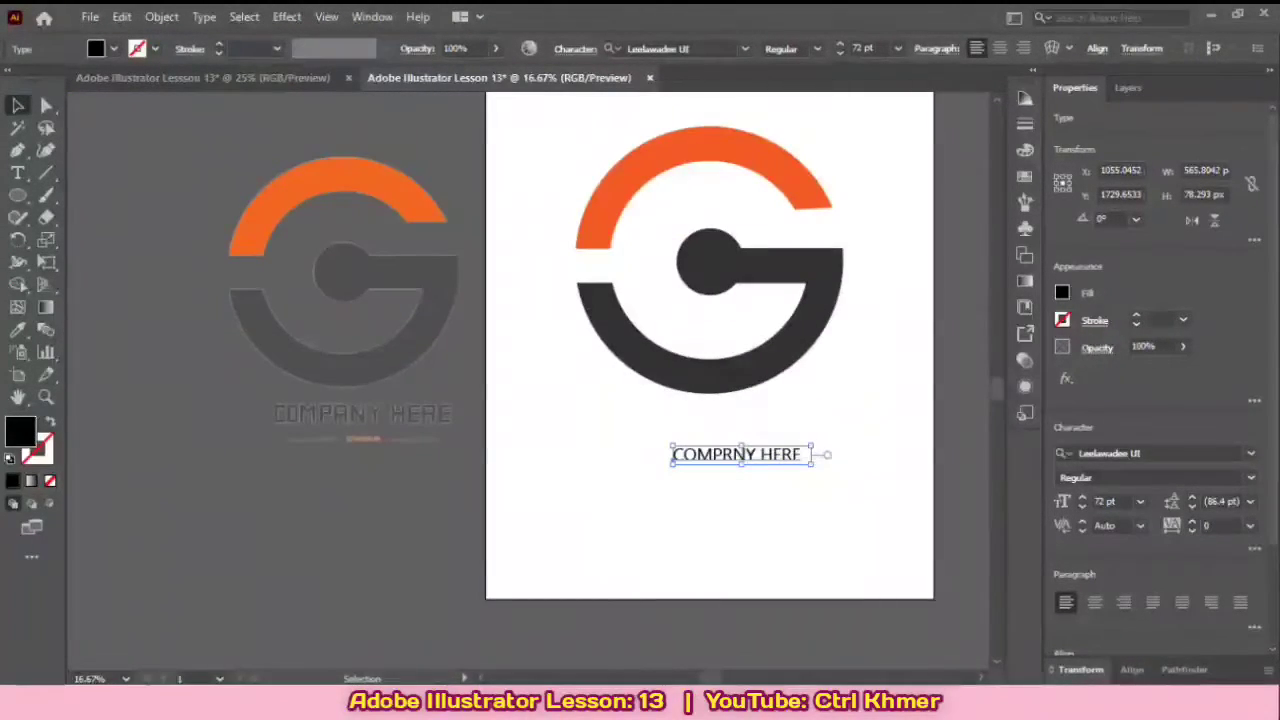
left_click_drag(811, 465, 791, 424)
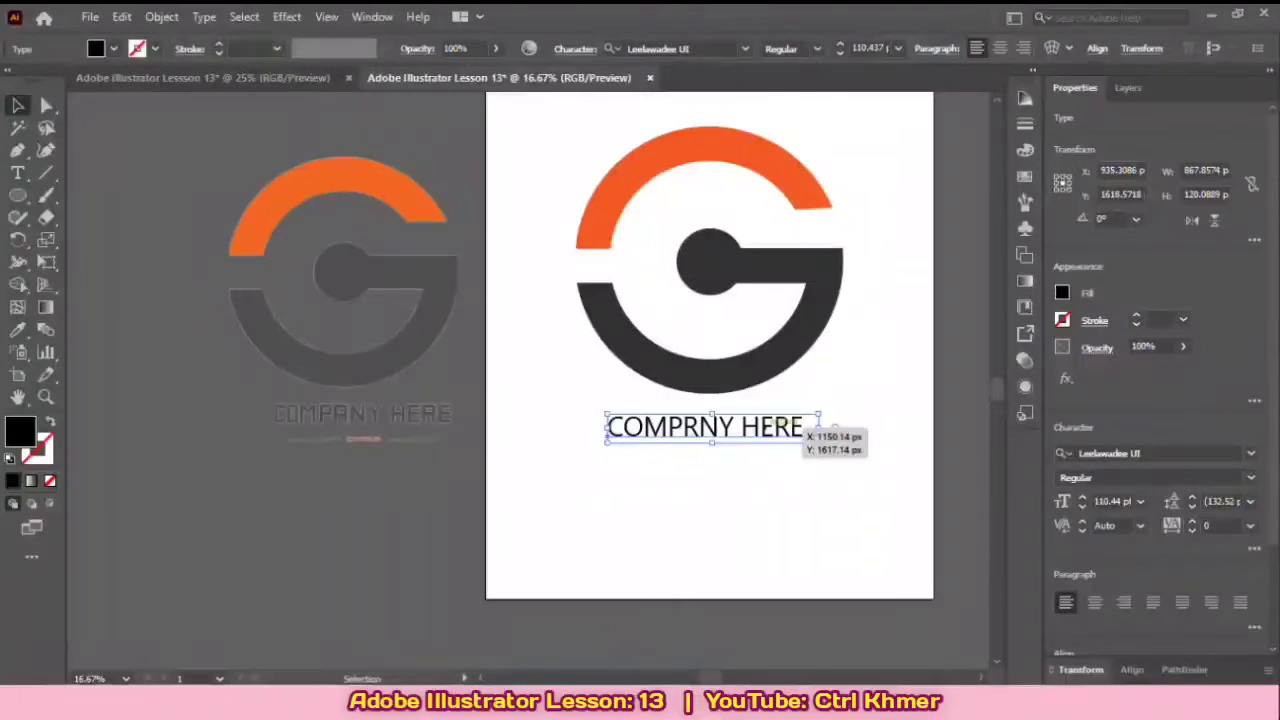
mouse_move(819, 442)
left_mouse_down()
mouse_move(809, 437)
mouse_move(820, 437)
left_mouse_up()
Step: Rescale the company text to about 104.64 pt and place it roughly centred just under the G's lower ring
left_click_drag(777, 375, 744, 510)
scroll(782, 423, "up", 2)
scroll(776, 462, "down", 1)
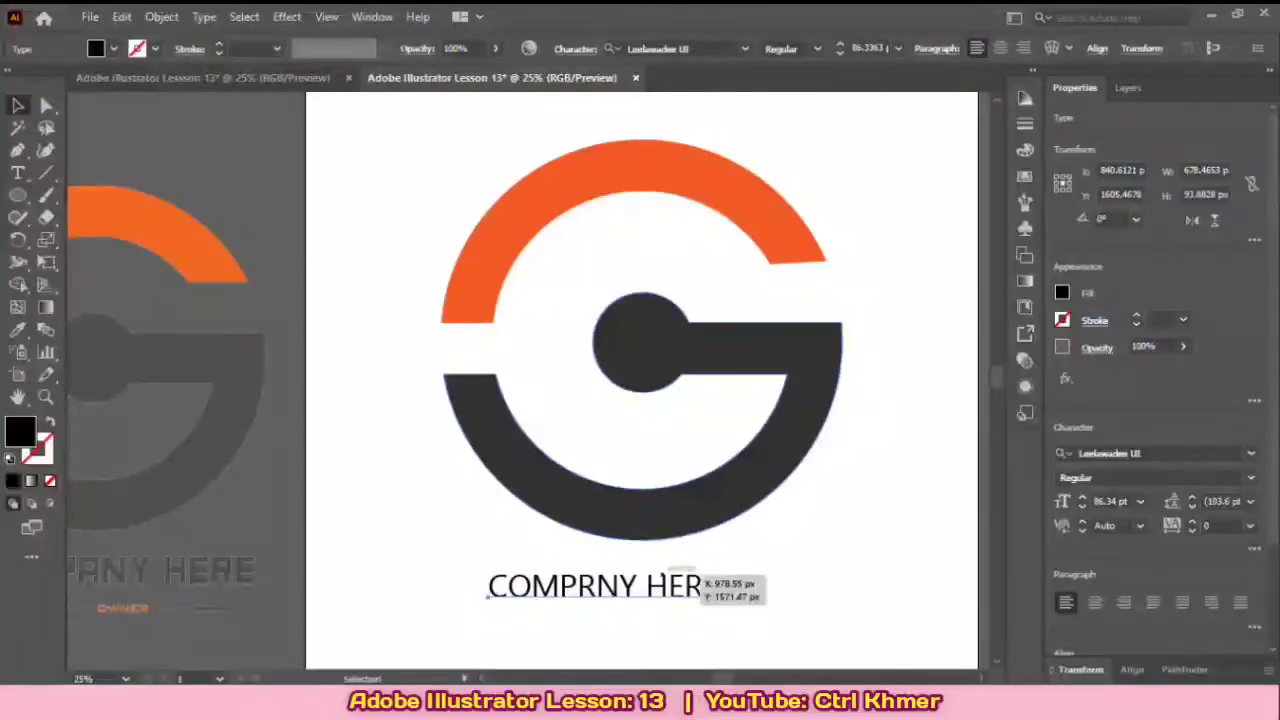
left_click_drag(751, 570, 761, 521)
scroll(742, 518, "down", 1)
left_click(772, 551)
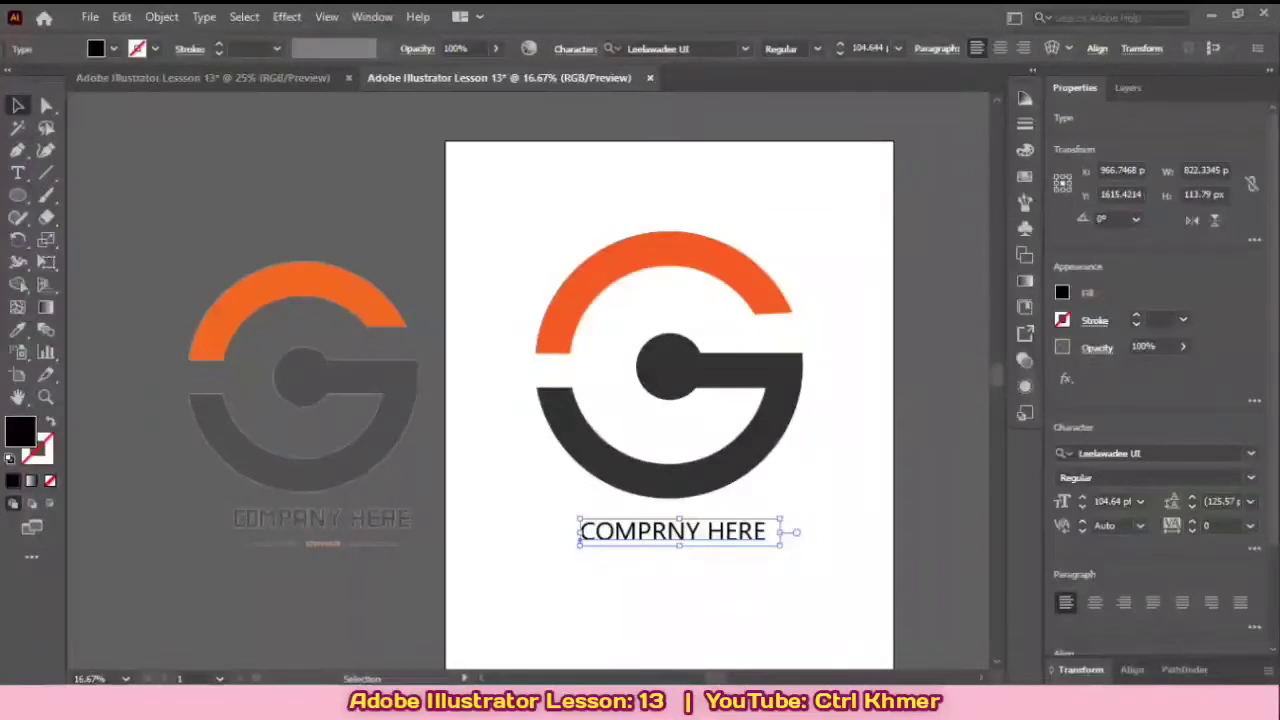
Step: Try a dark brown fill on the company text and restore its default black fill
left_click(1062, 293)
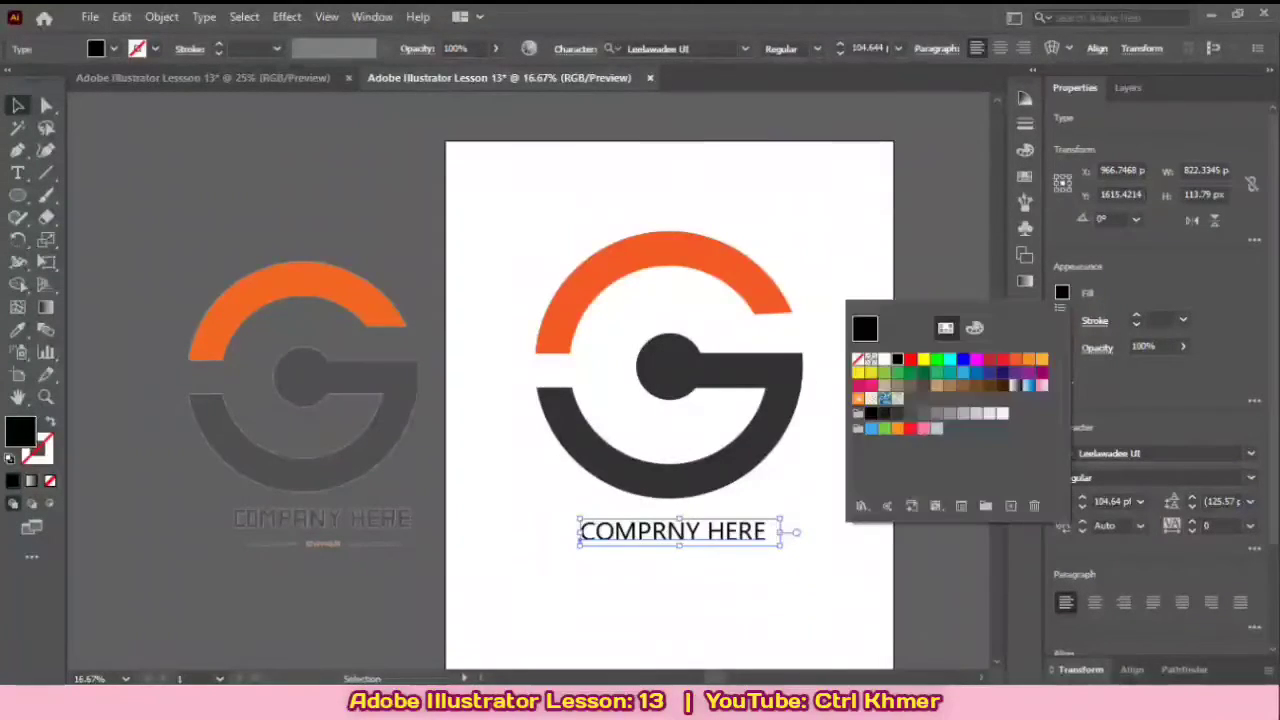
left_click(989, 385)
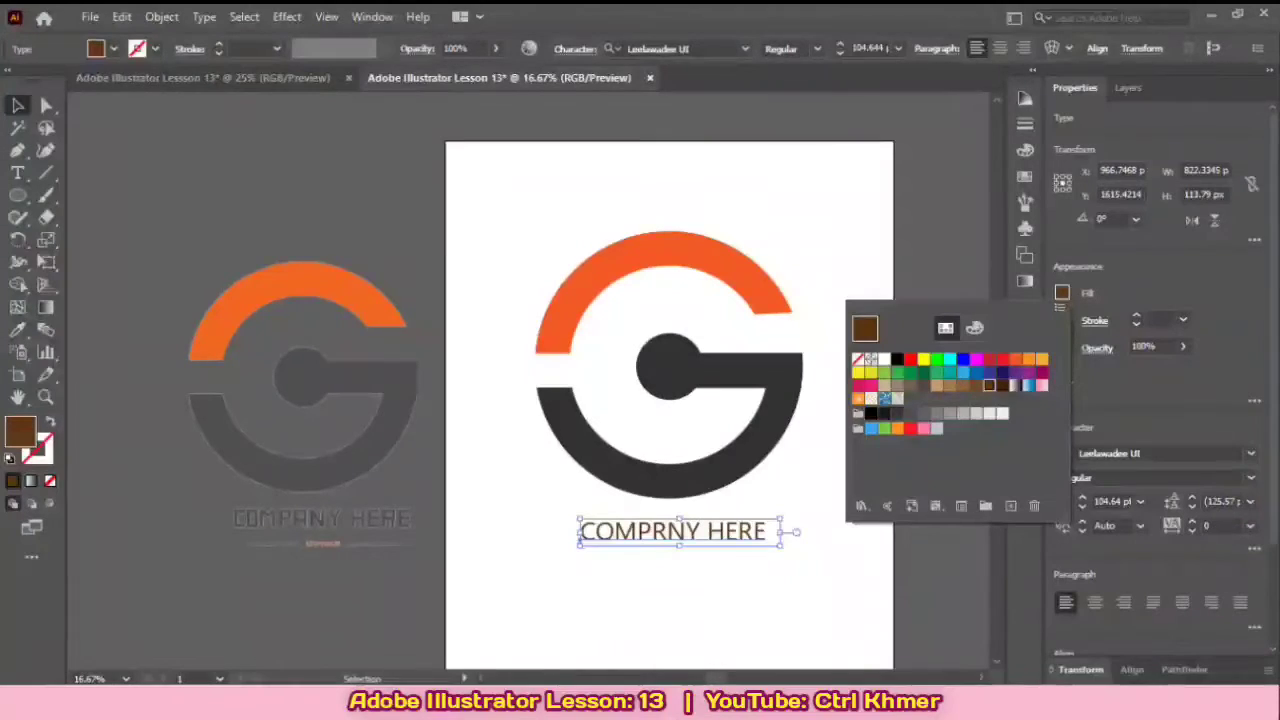
key("Escape")
key("d")
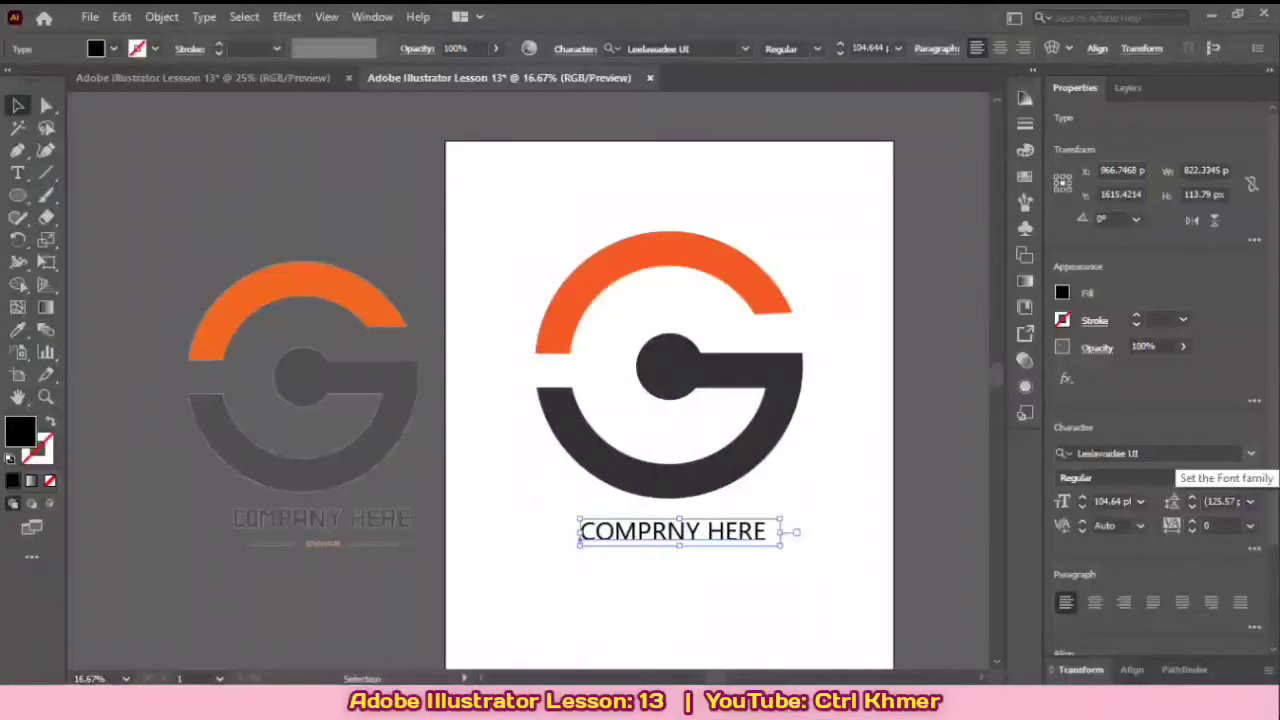
Step: Browse the installed fonts with live previews on the company text for one resembling the reference caption's lettering
left_click(1250, 453)
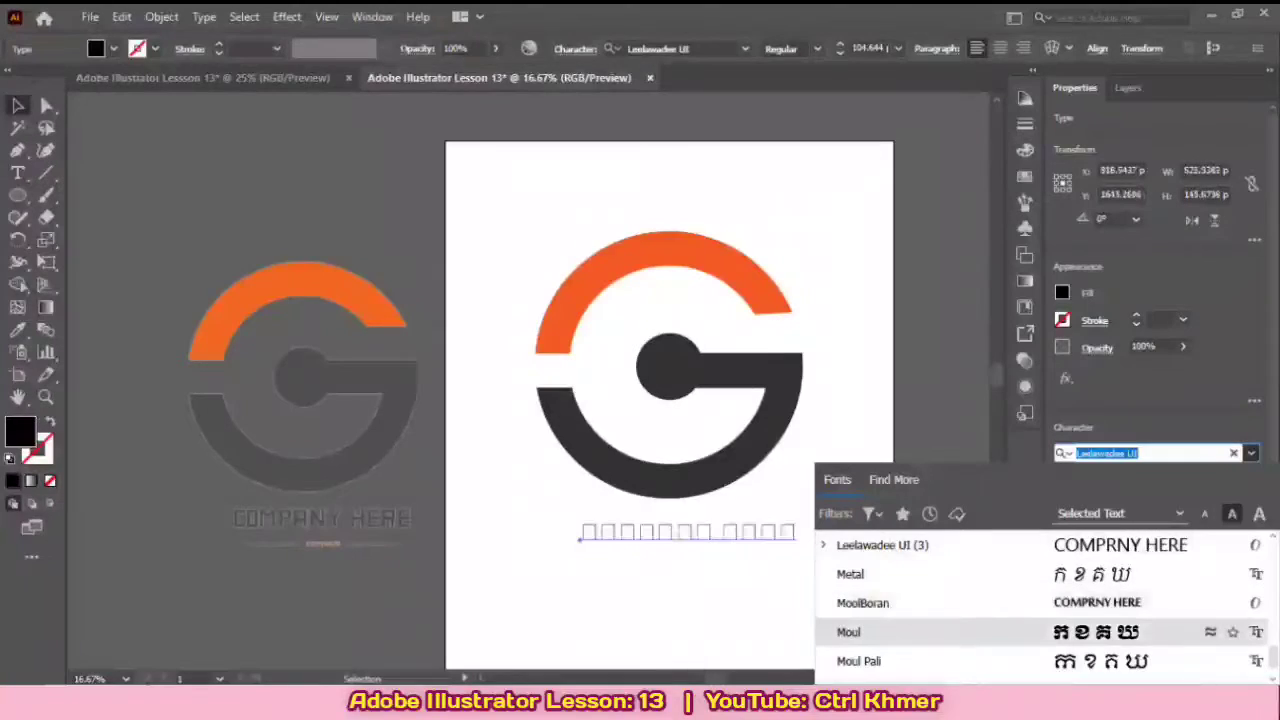
scroll(1040, 603, "down", 4)
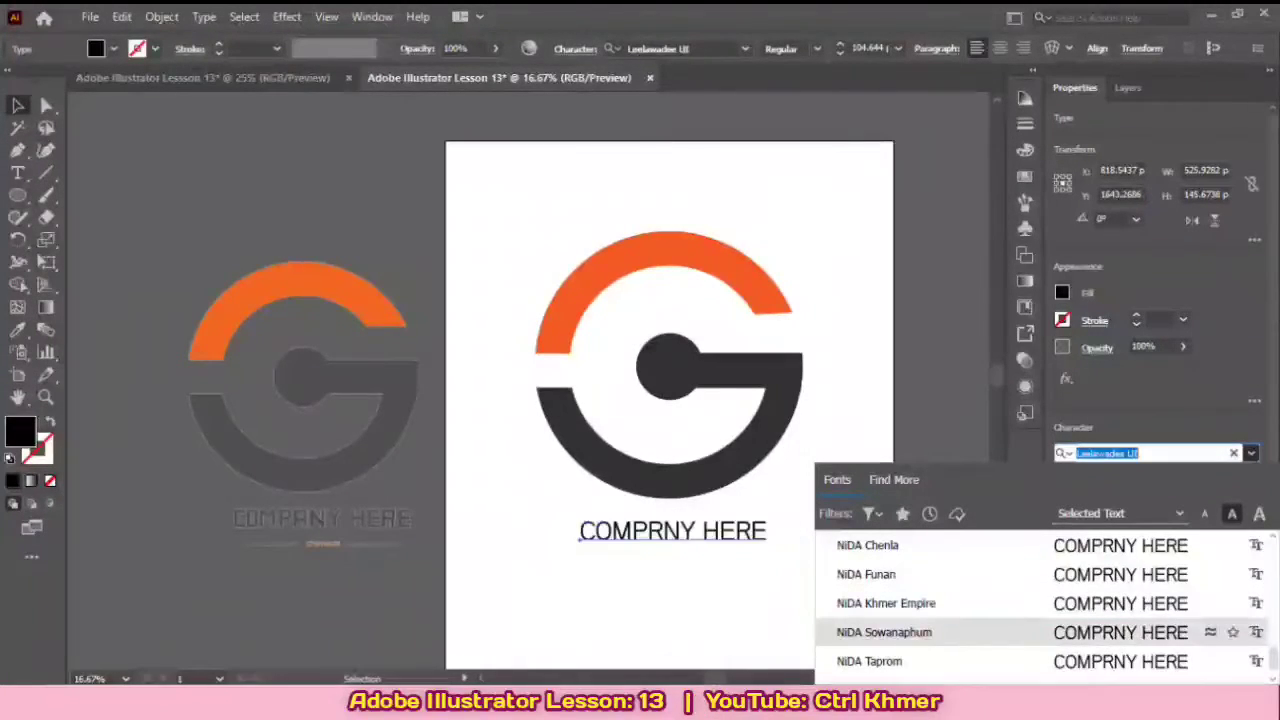
scroll(1040, 632, "down", 6)
scroll(1040, 610, "up", 3)
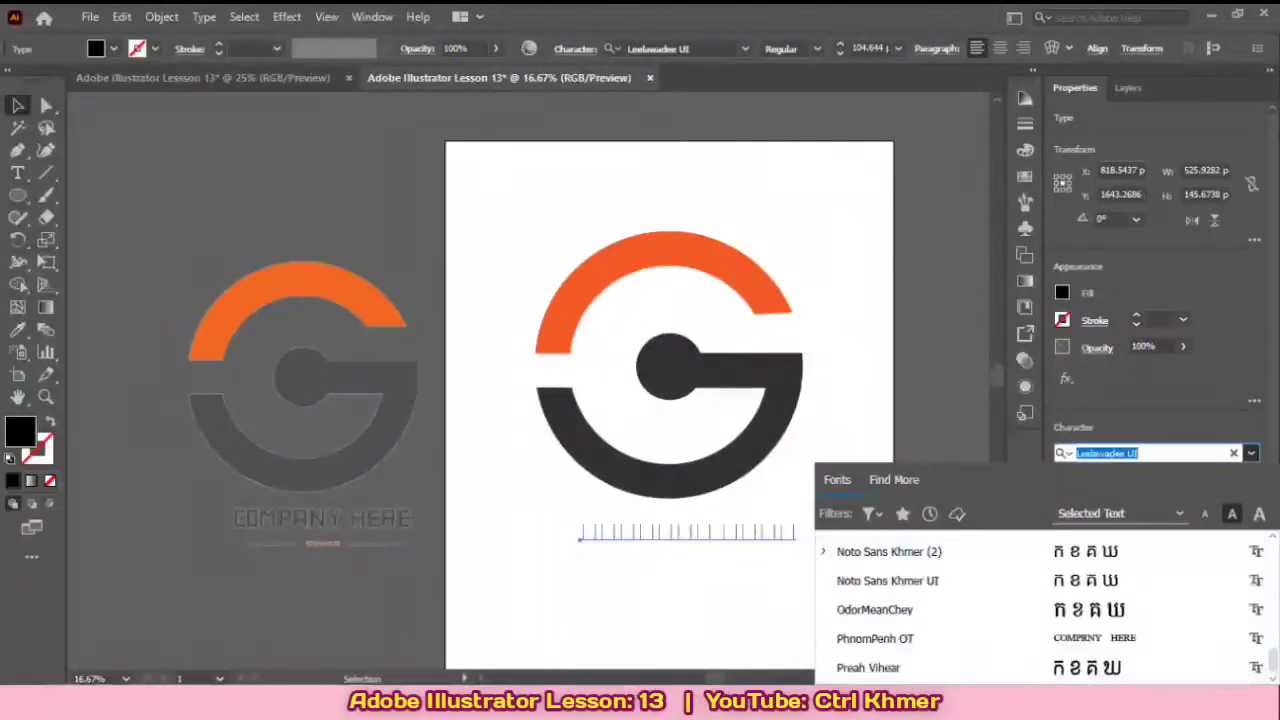
scroll(1040, 552, "down", 1)
scroll(1040, 552, "up", 4)
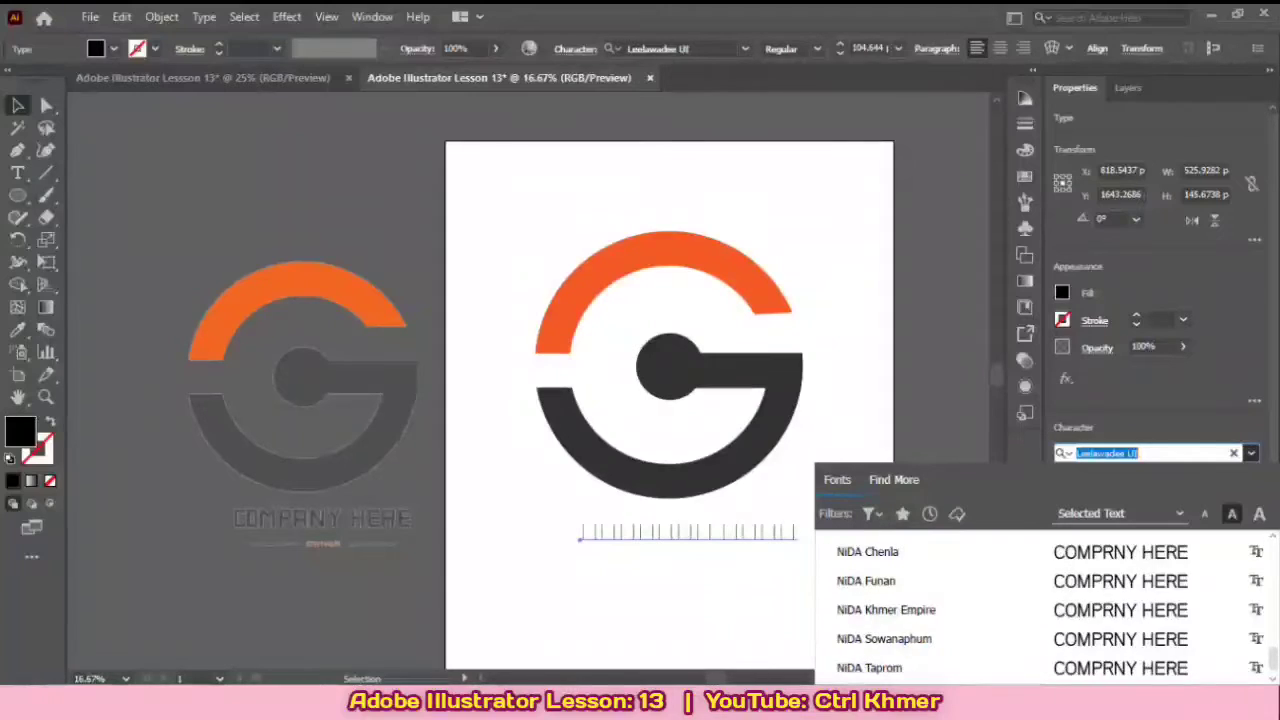
left_click(891, 480)
left_click(837, 480)
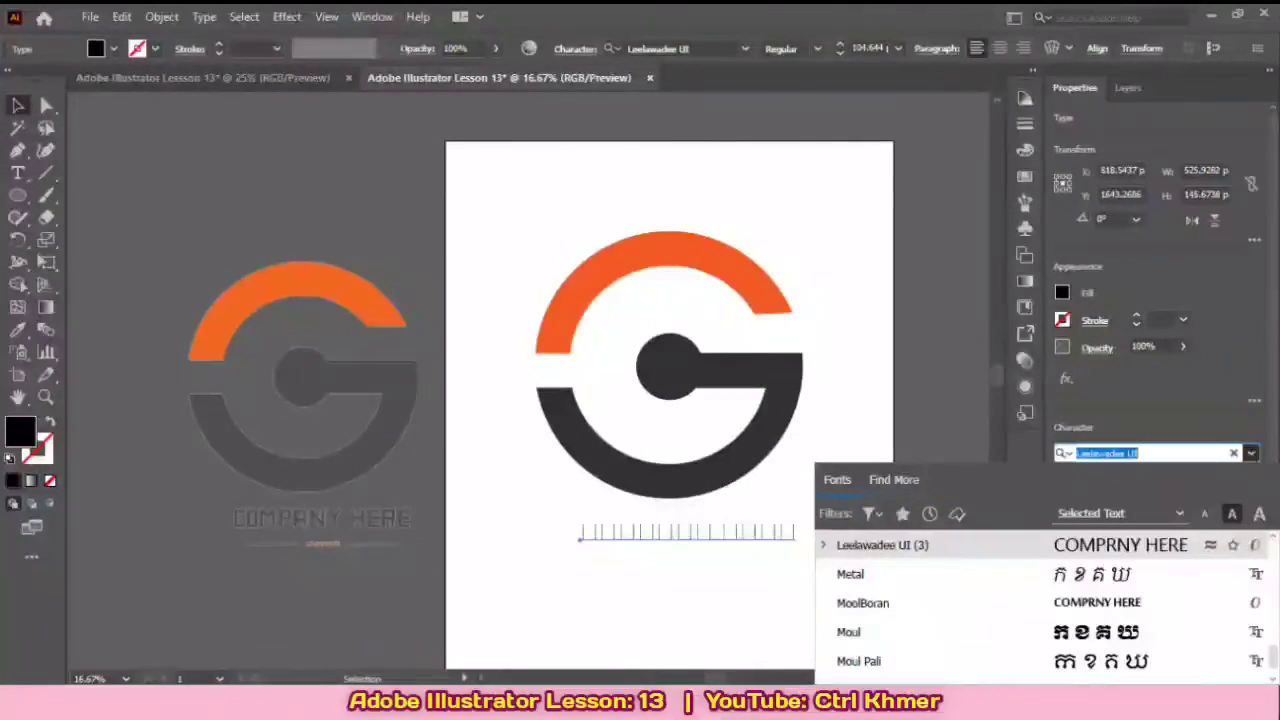
scroll(1040, 552, "down", 2)
scroll(1040, 655, "up", 1)
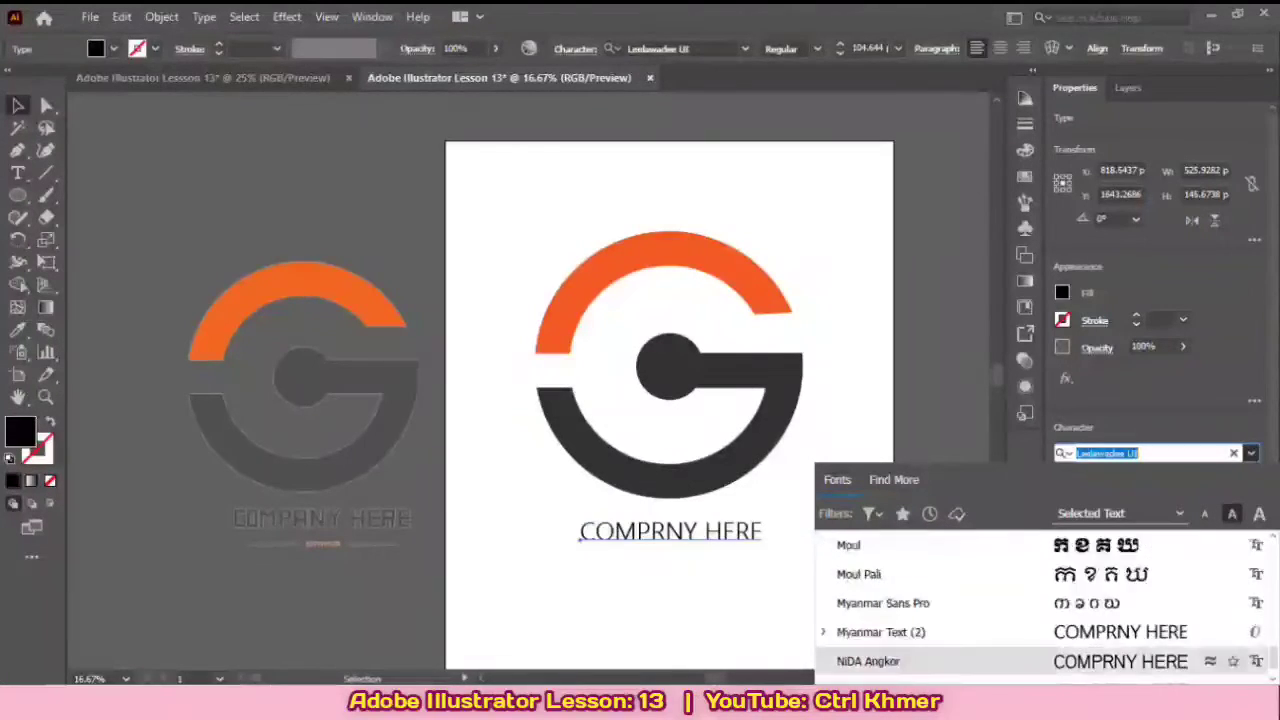
scroll(1040, 610, "down", 2)
scroll(1040, 610, "up", 2)
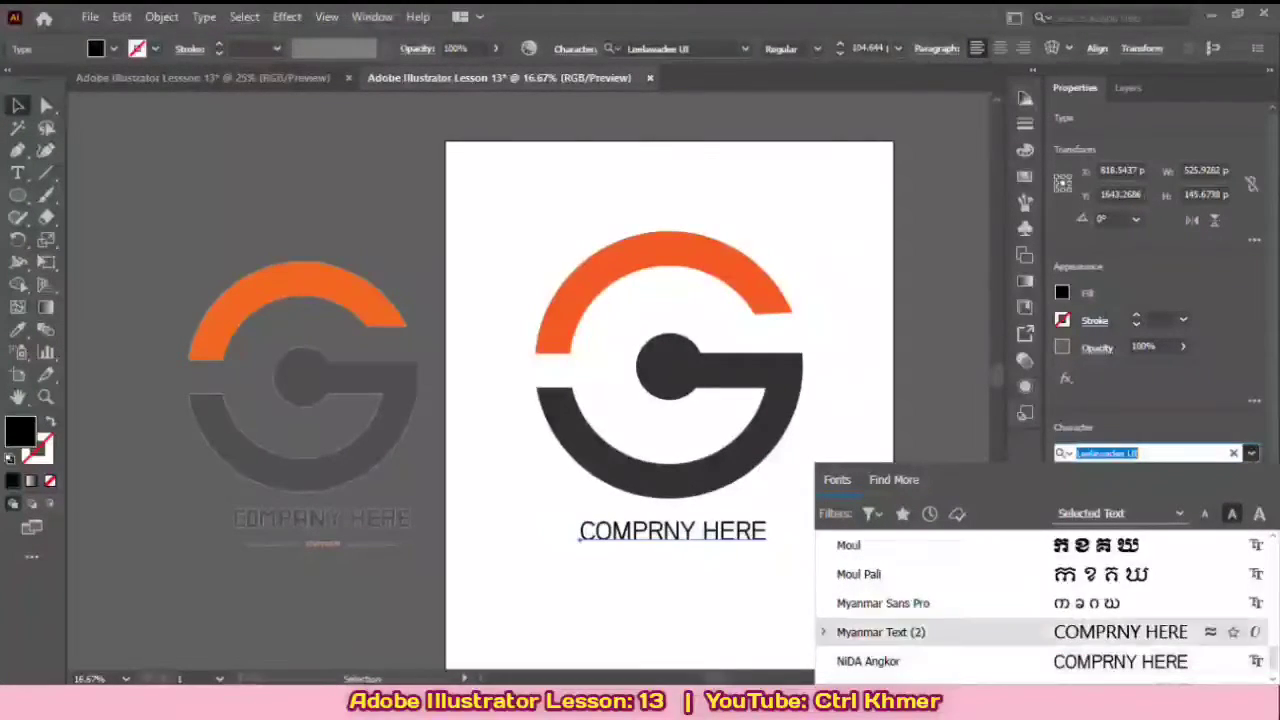
scroll(1040, 610, "down", 4)
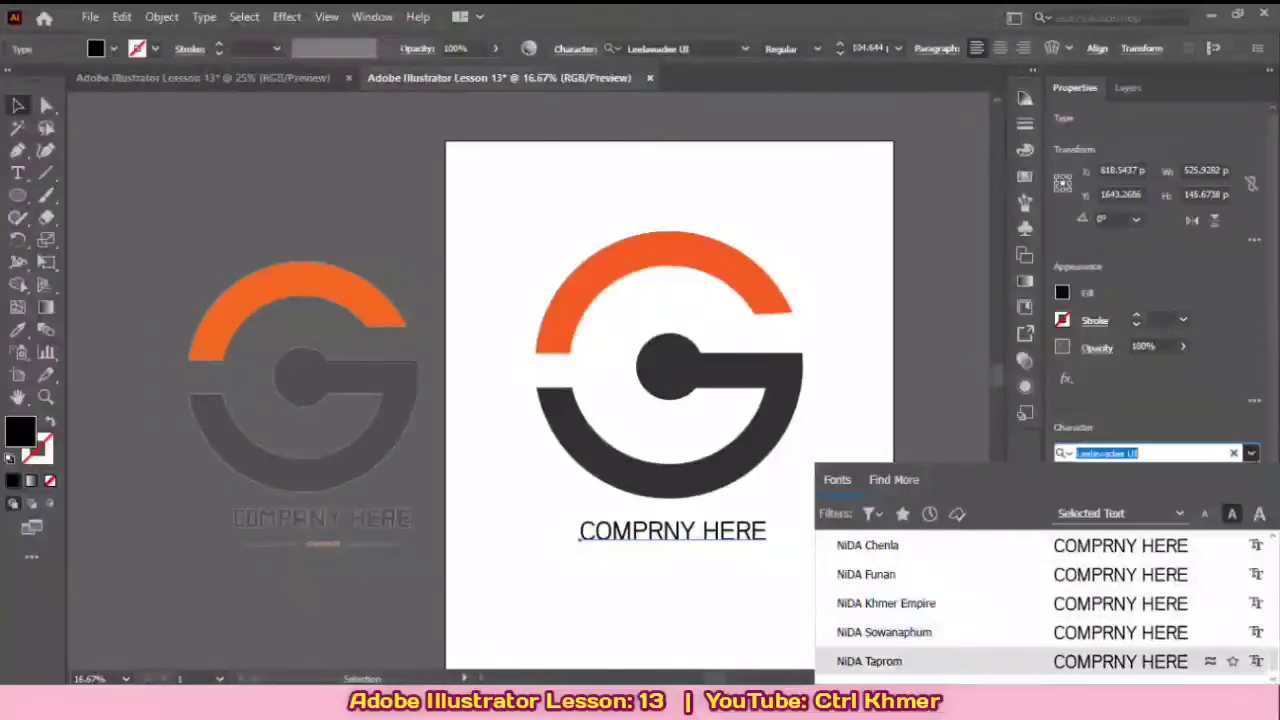
scroll(1040, 655, "up", 2)
scroll(1040, 655, "down", 2)
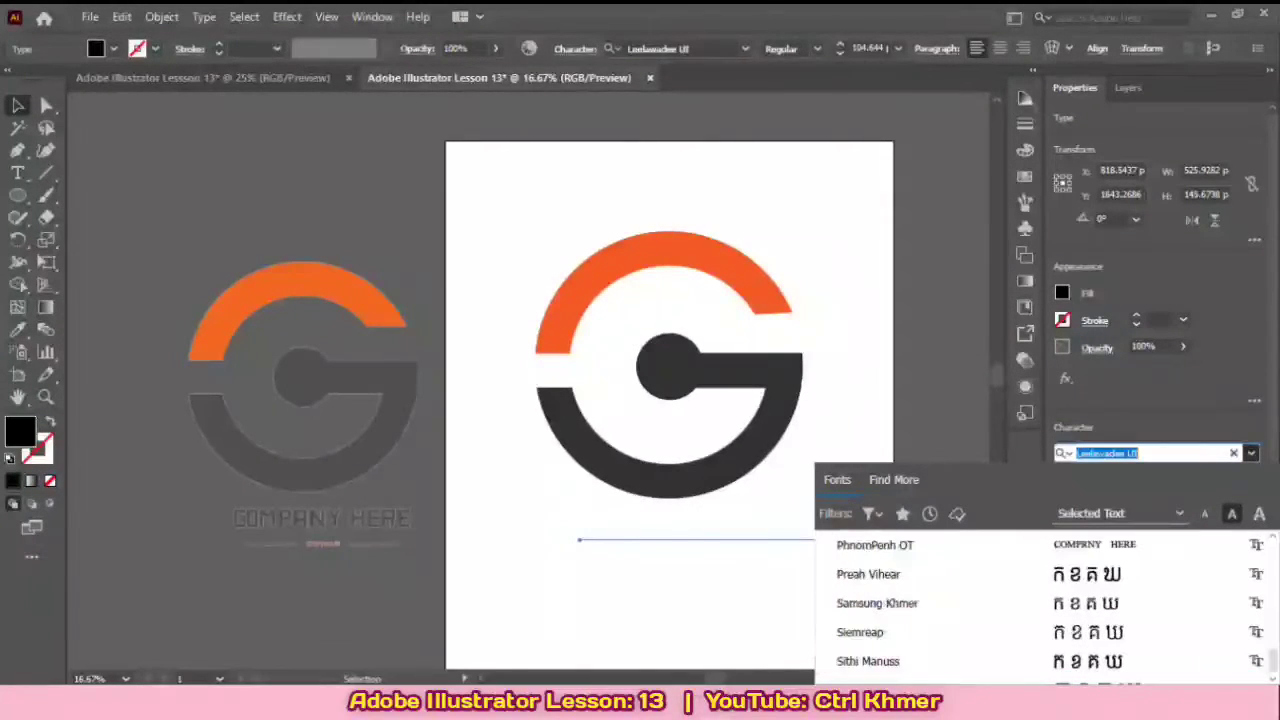
scroll(1040, 655, "down", 3)
scroll(1040, 655, "up", 2)
scroll(1040, 655, "down", 3)
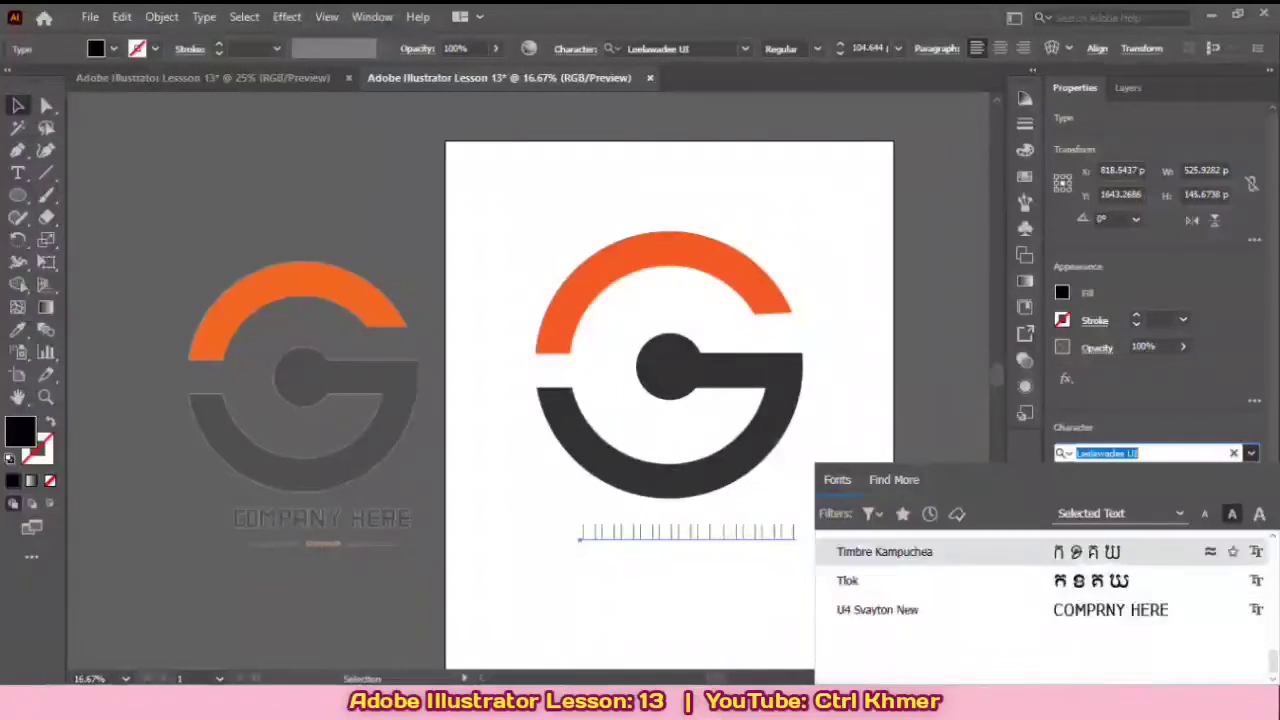
Step: Apply the khmer Savuth Brush font to the company text
scroll(1040, 610, "up", 5)
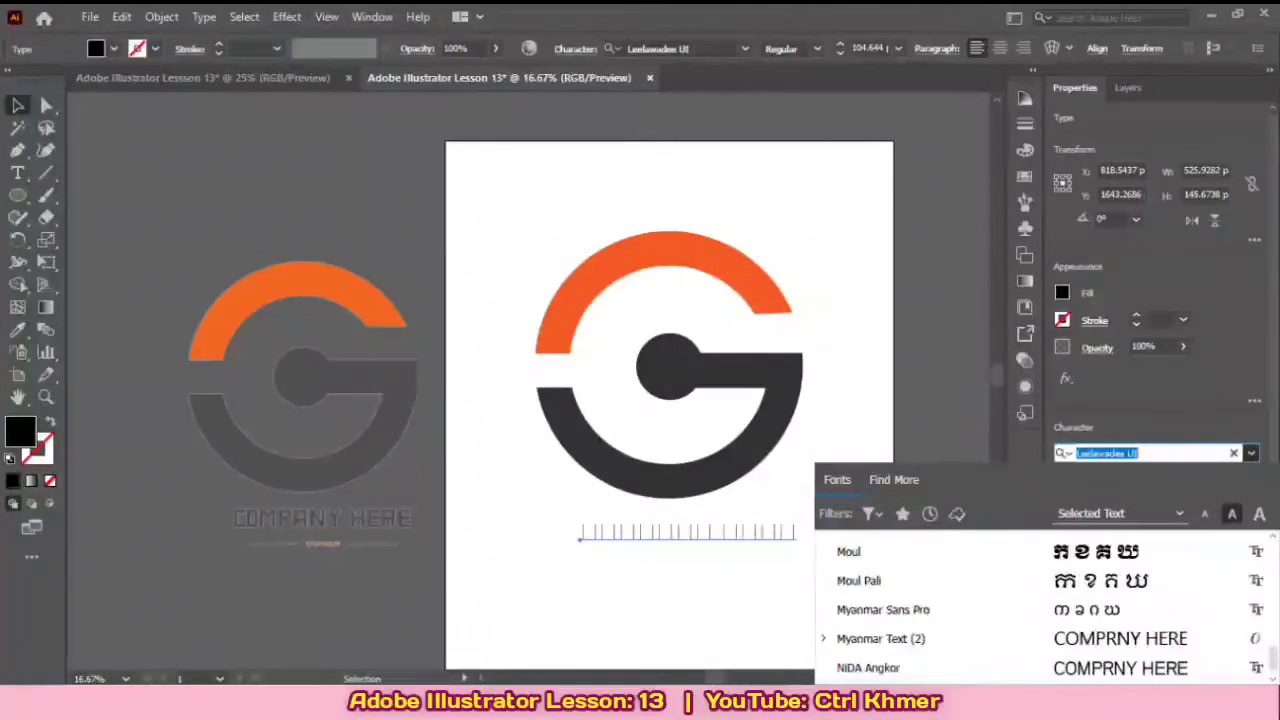
scroll(1040, 610, "up", 3)
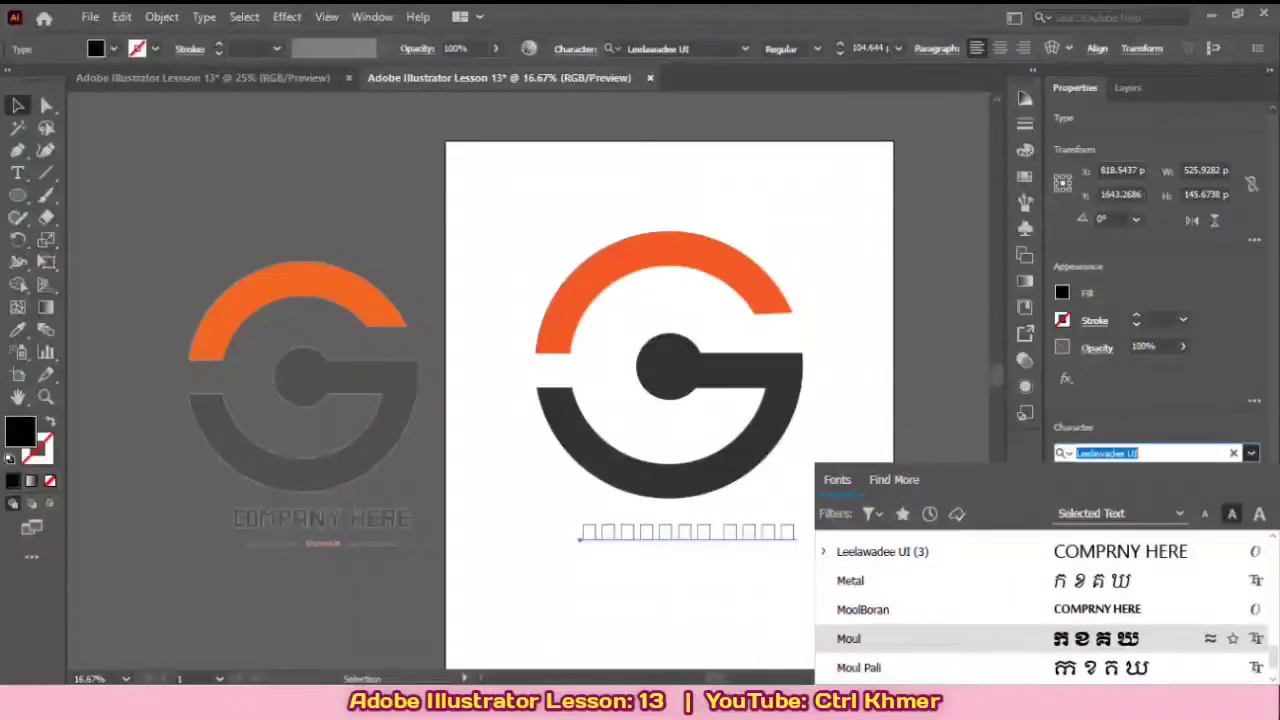
scroll(1040, 610, "up", 4)
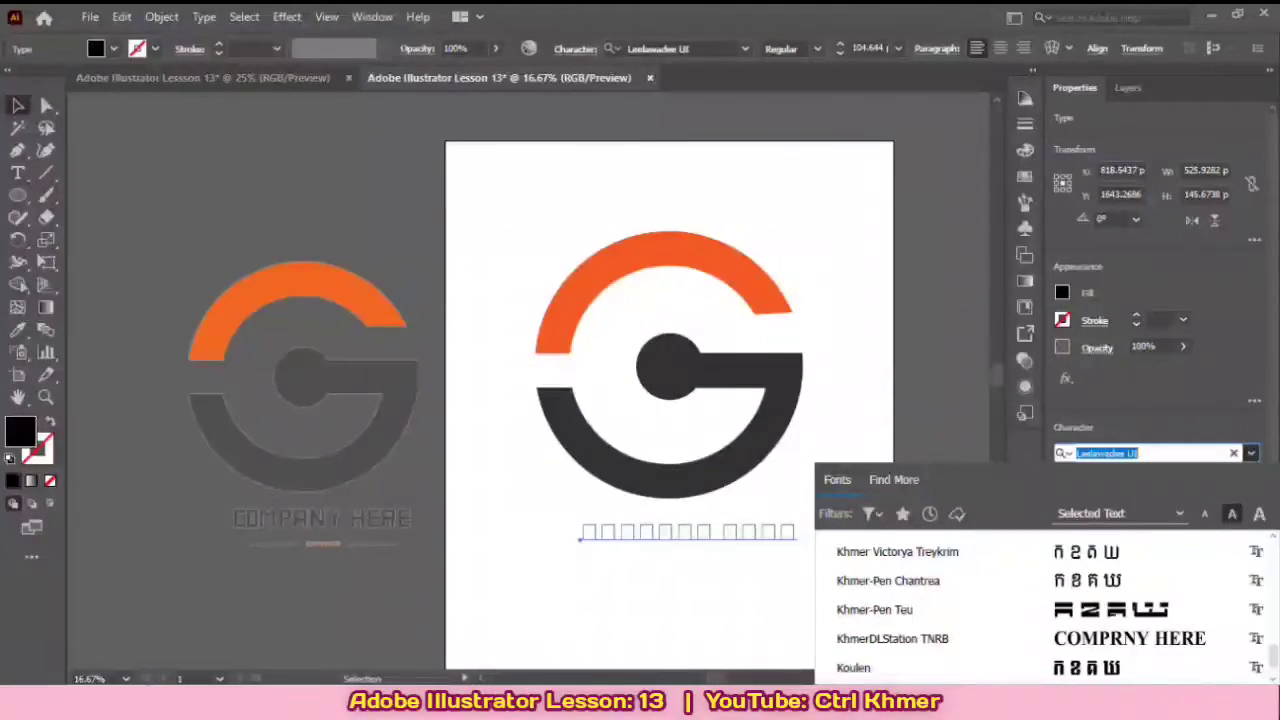
scroll(1040, 610, "up", 2)
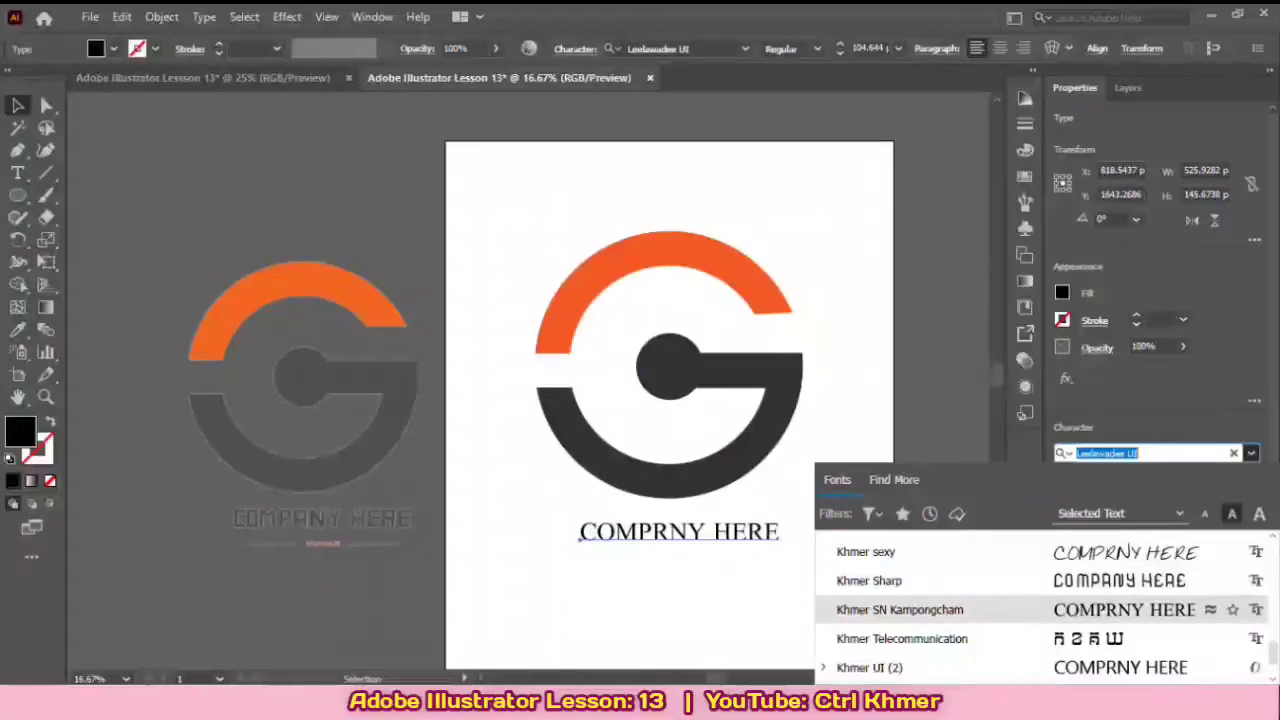
scroll(1040, 581, "up", 1)
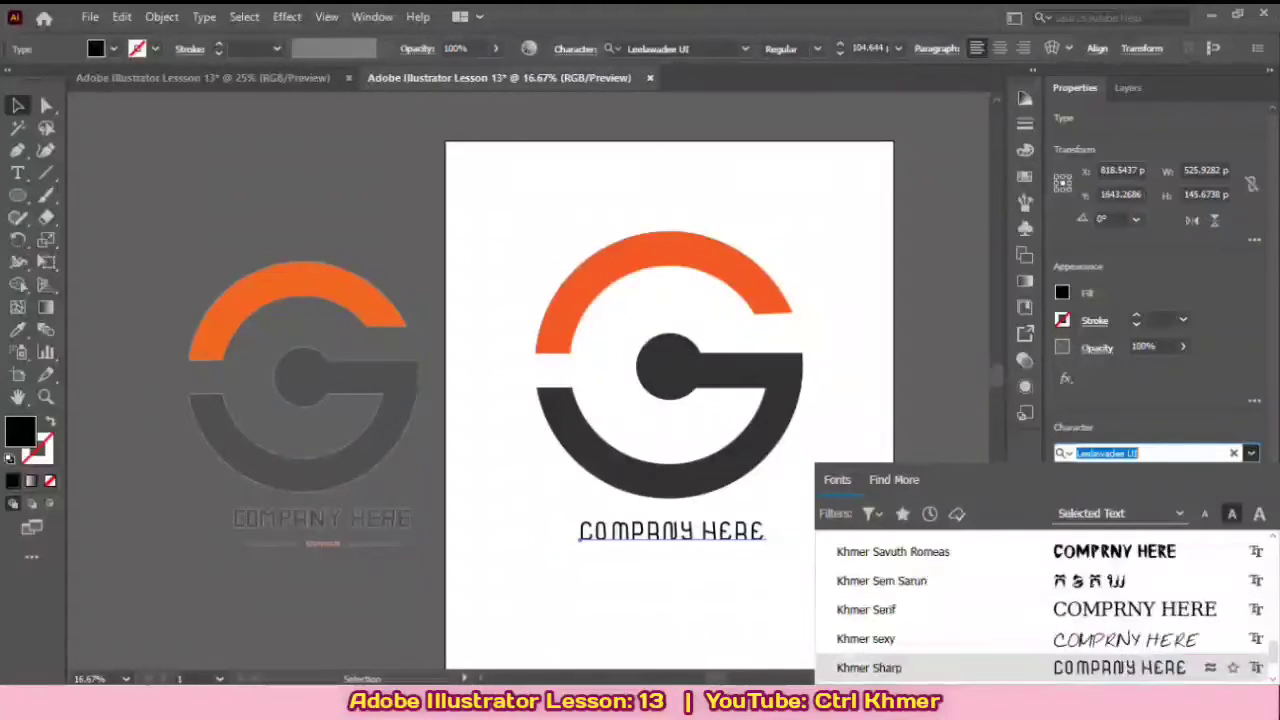
scroll(1040, 610, "up", 2)
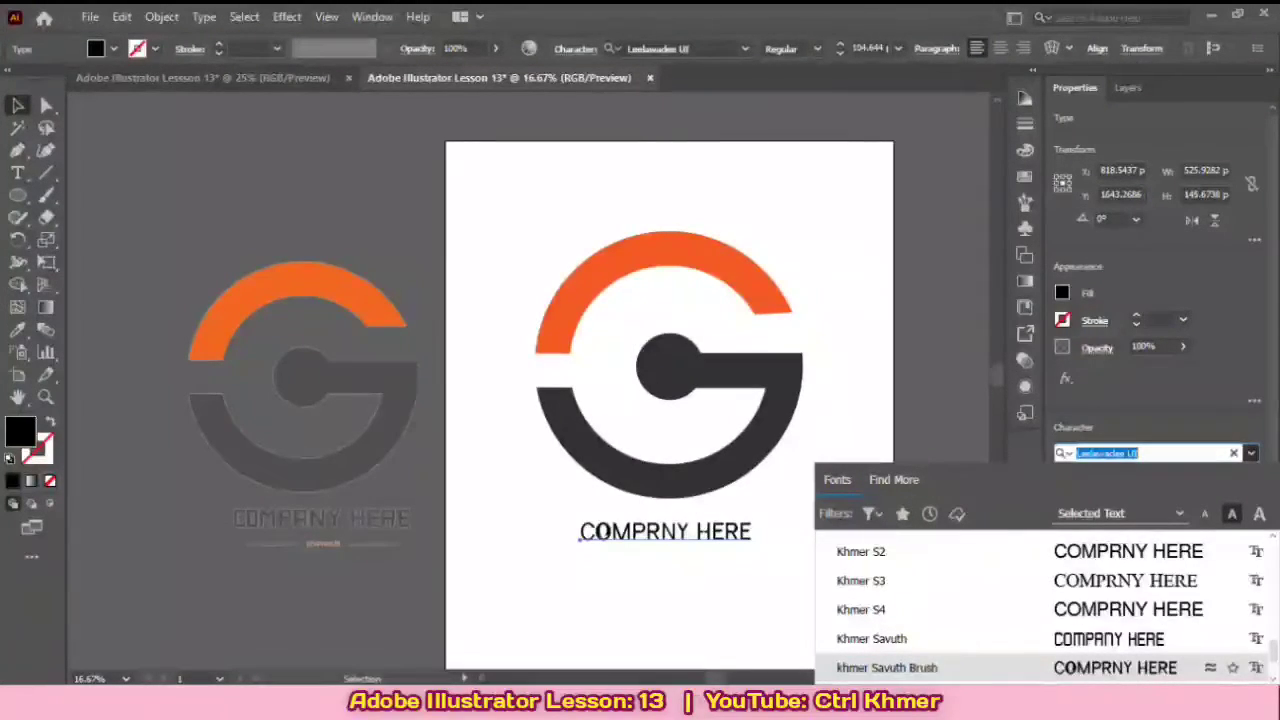
key("Return")
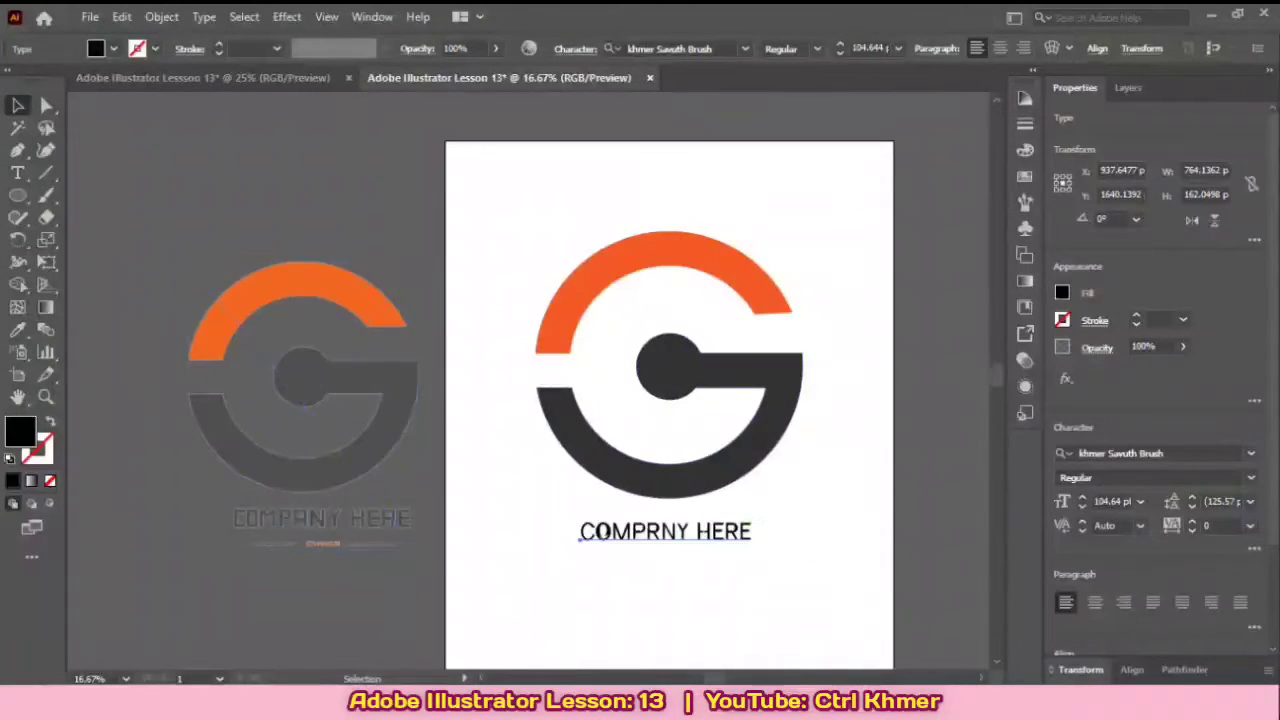
Step: Increase the font size of the company text to 112 pt
left_click(300, 592)
left_click_drag(684, 600, 685, 570)
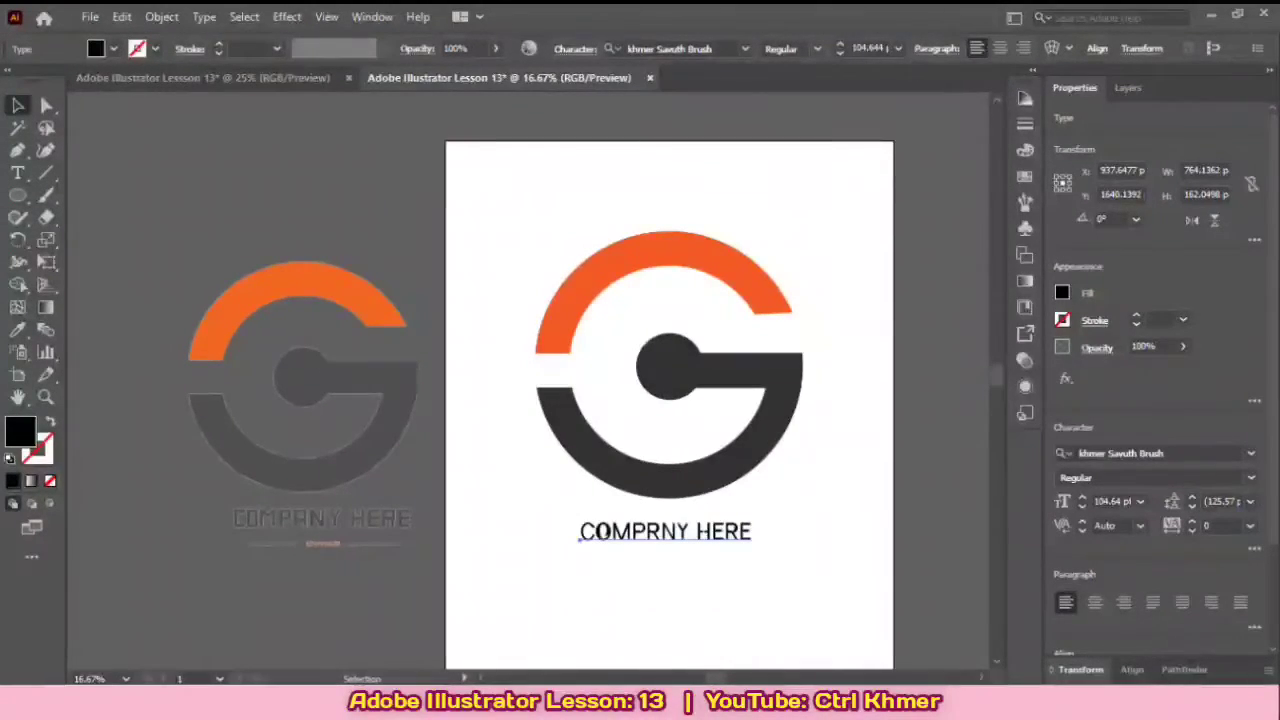
left_click(879, 48)
key("Up")
key("Up")
key("Up")
key("Up")
key("Up")
key("Up")
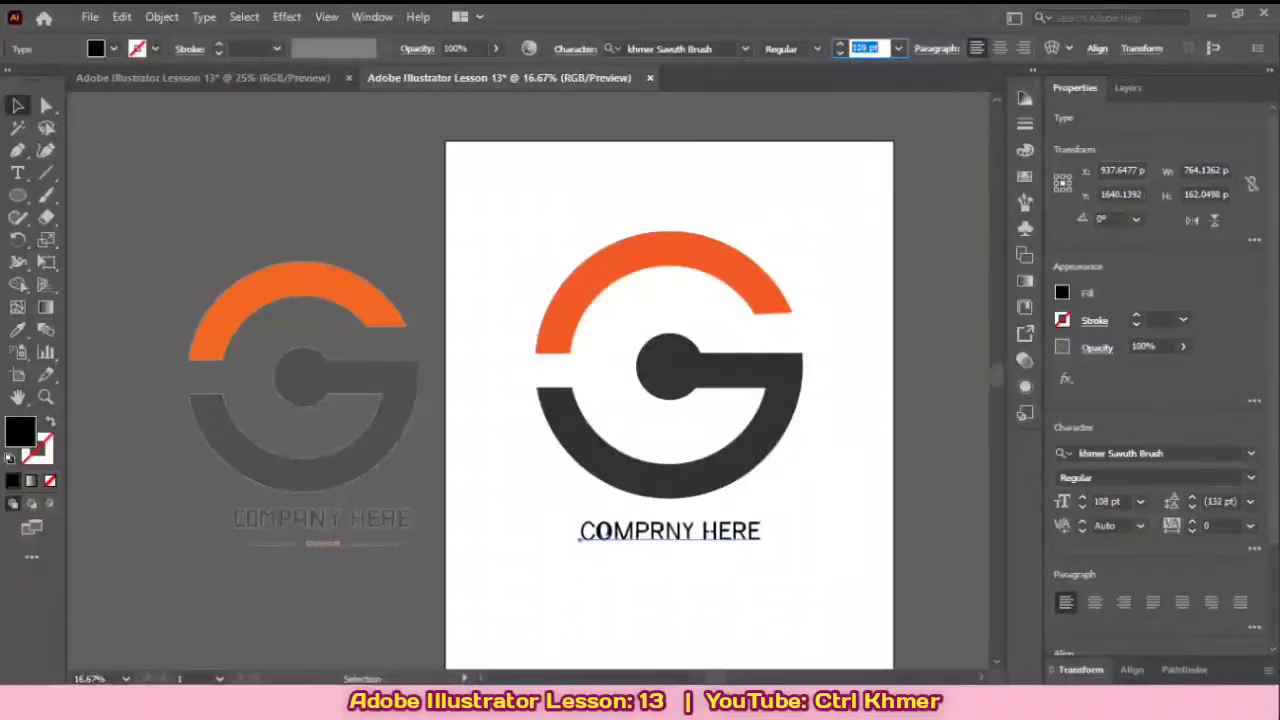
key("Up")
key("Up")
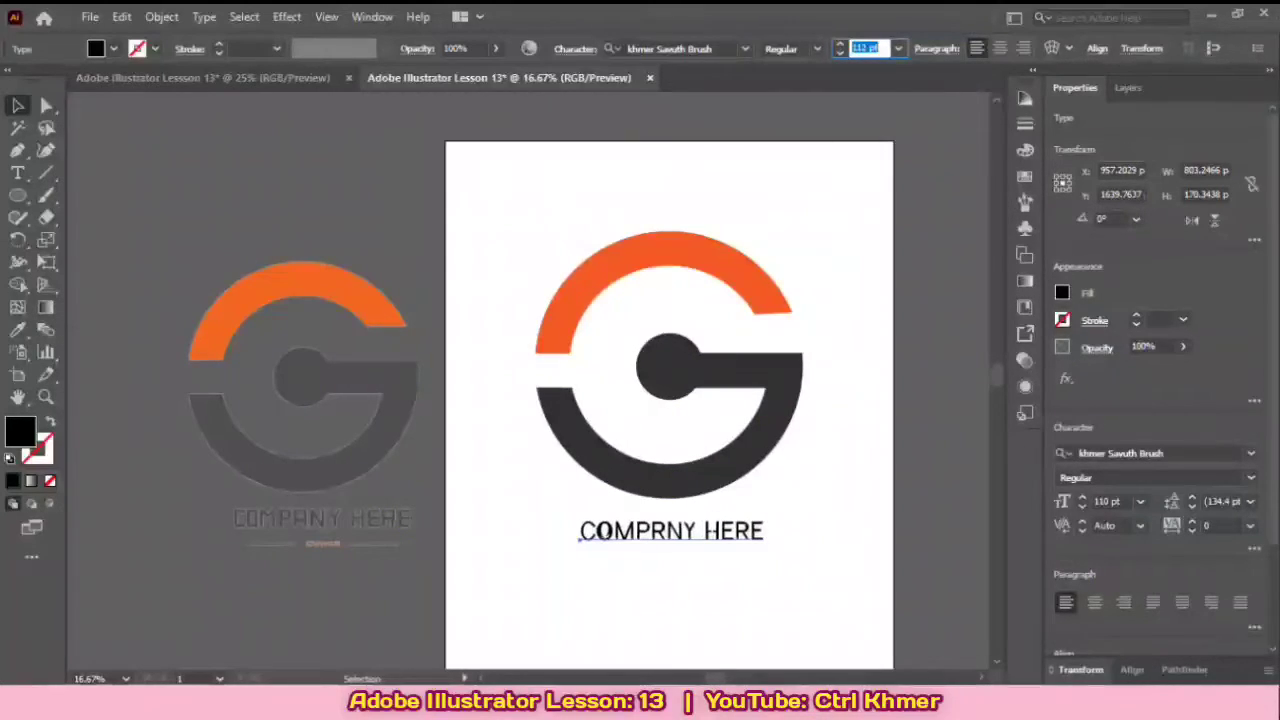
key("Return")
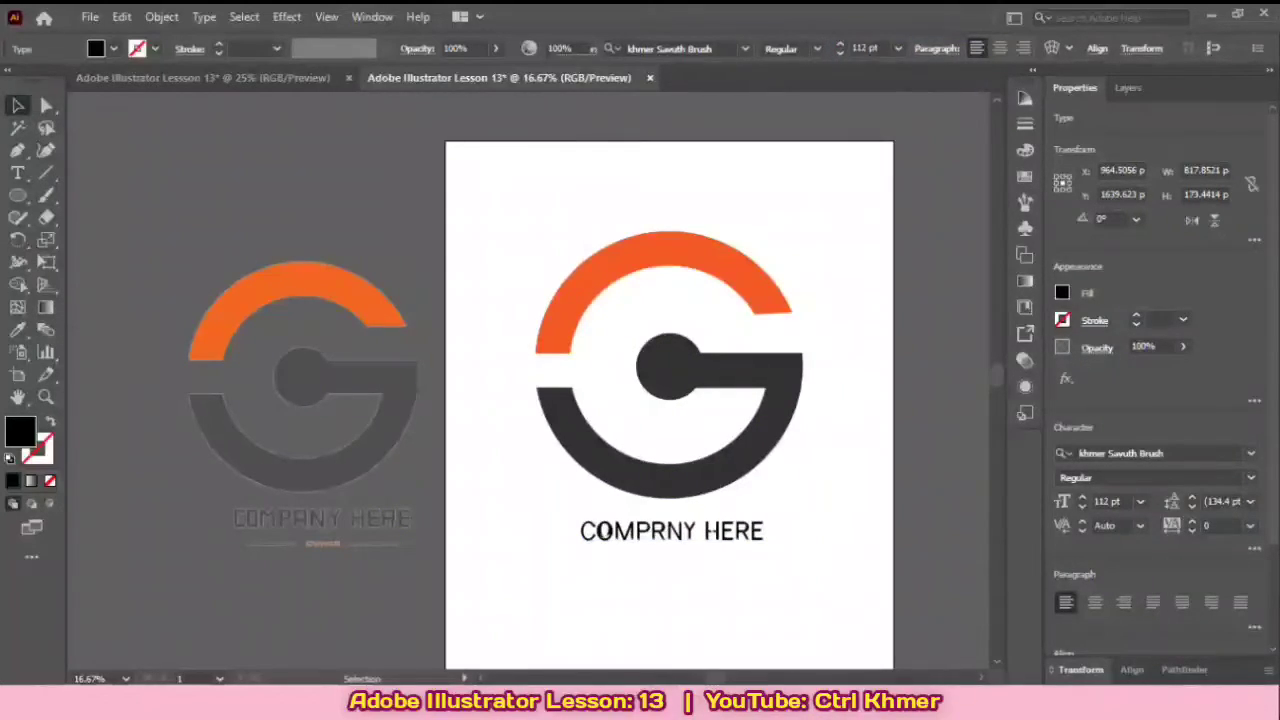
Step: Increase the font size of the company text to 123 pt
left_click(724, 528)
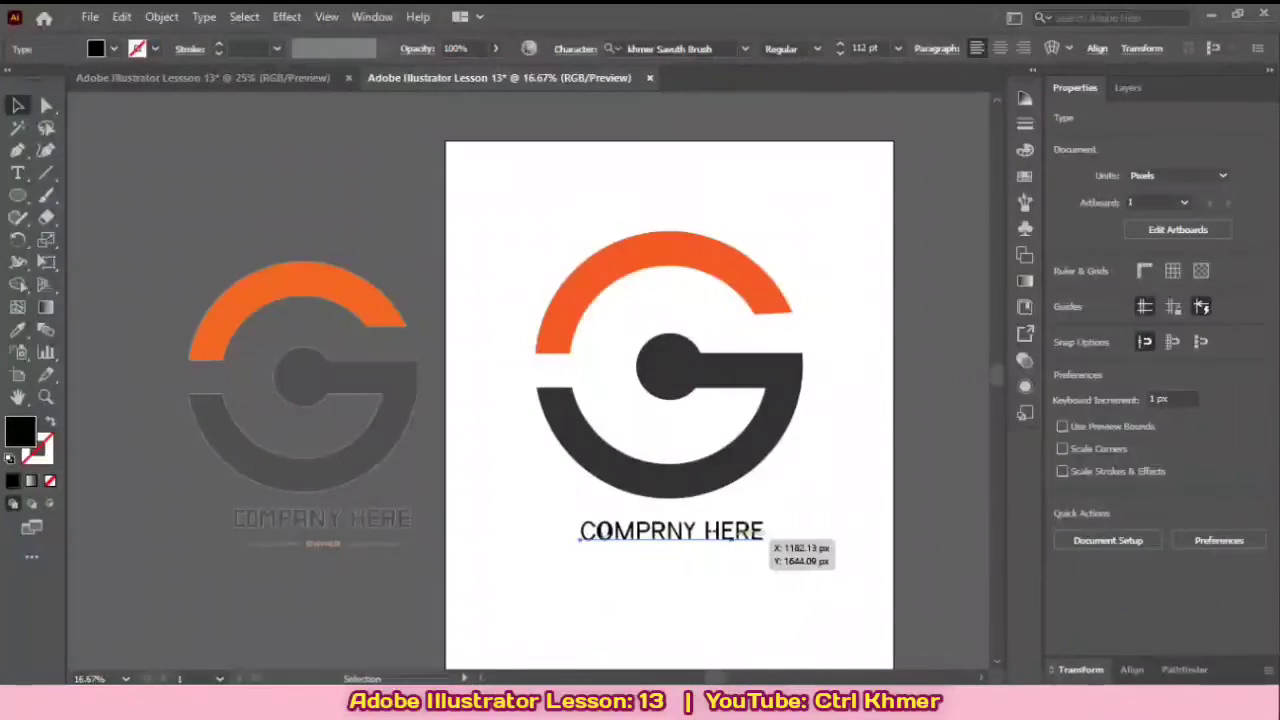
left_click(865, 48)
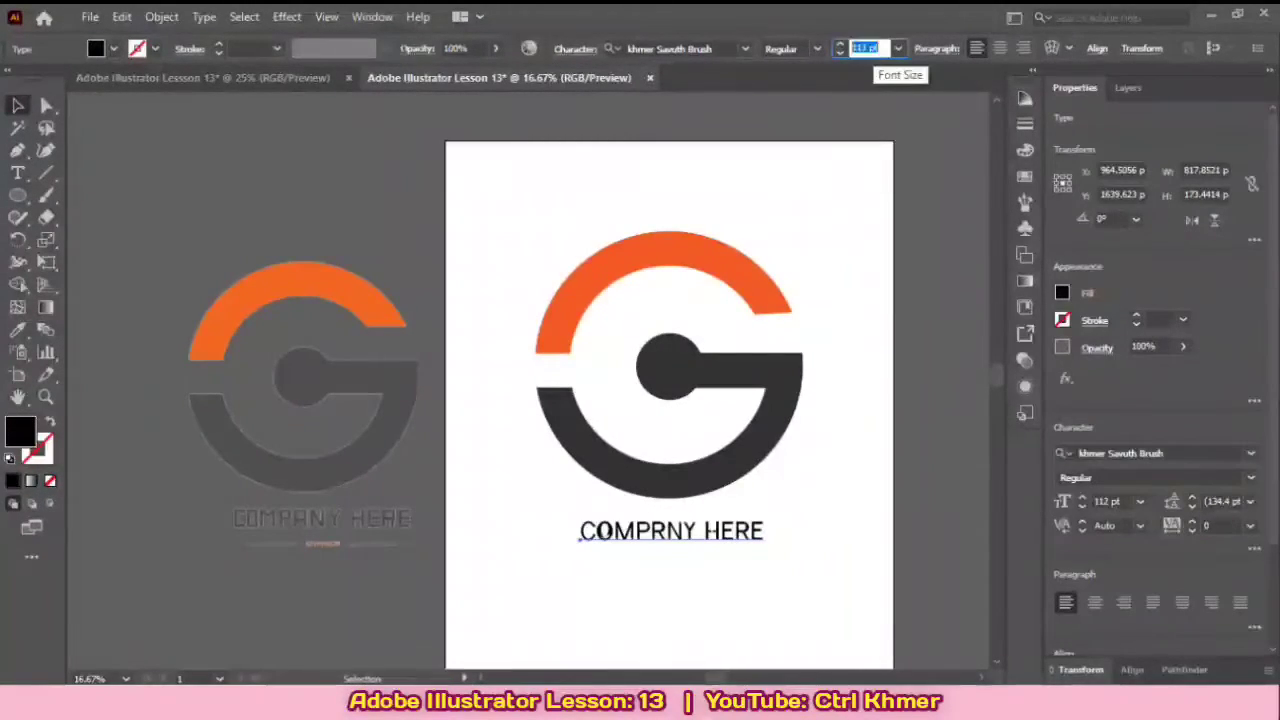
key("Up")
key("Up")
key("Up")
key("Up")
key("Up")
key("Up")
key("Up")
key("Up")
key("Up")
key("Up")
key("Up")
key("Up")
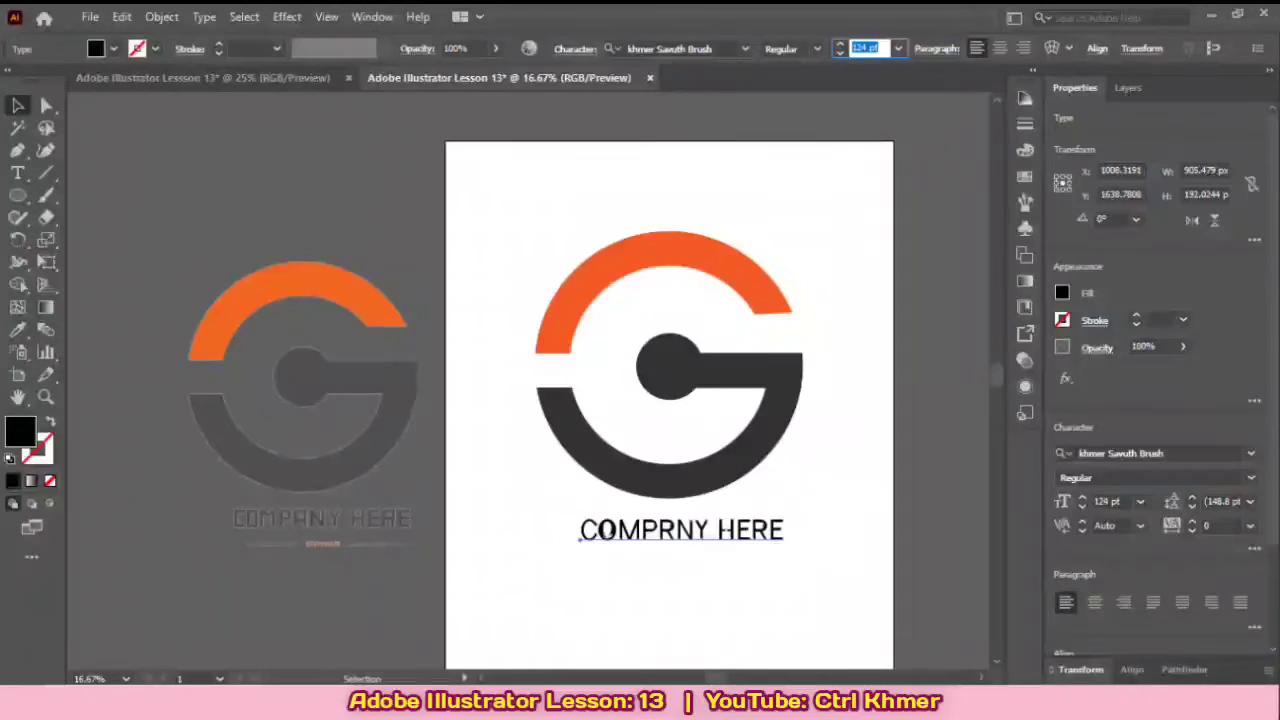
key("Down")
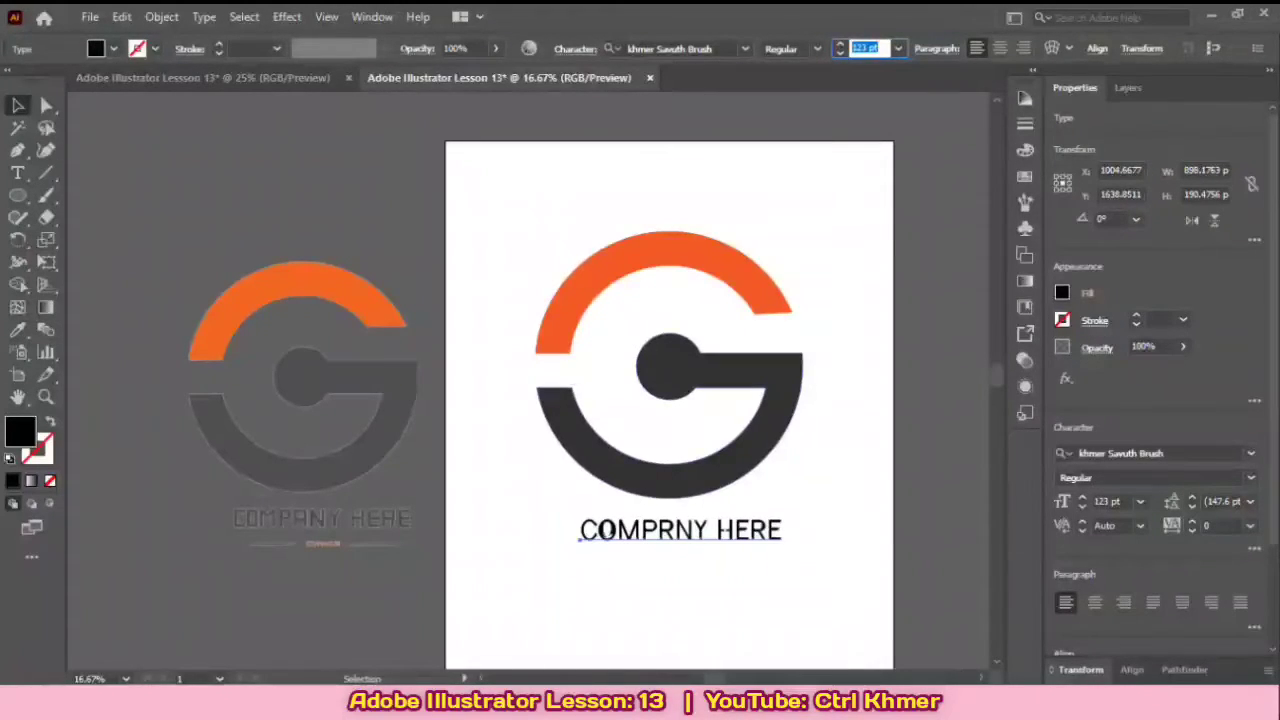
Step: Shift the company text slightly left so it sits centered beneath the G logo
key("ctrl+shift+a")
mouse_move(605, 531)
left_mouse_down()
mouse_move(576, 531)
mouse_move(598, 531)
left_mouse_up()
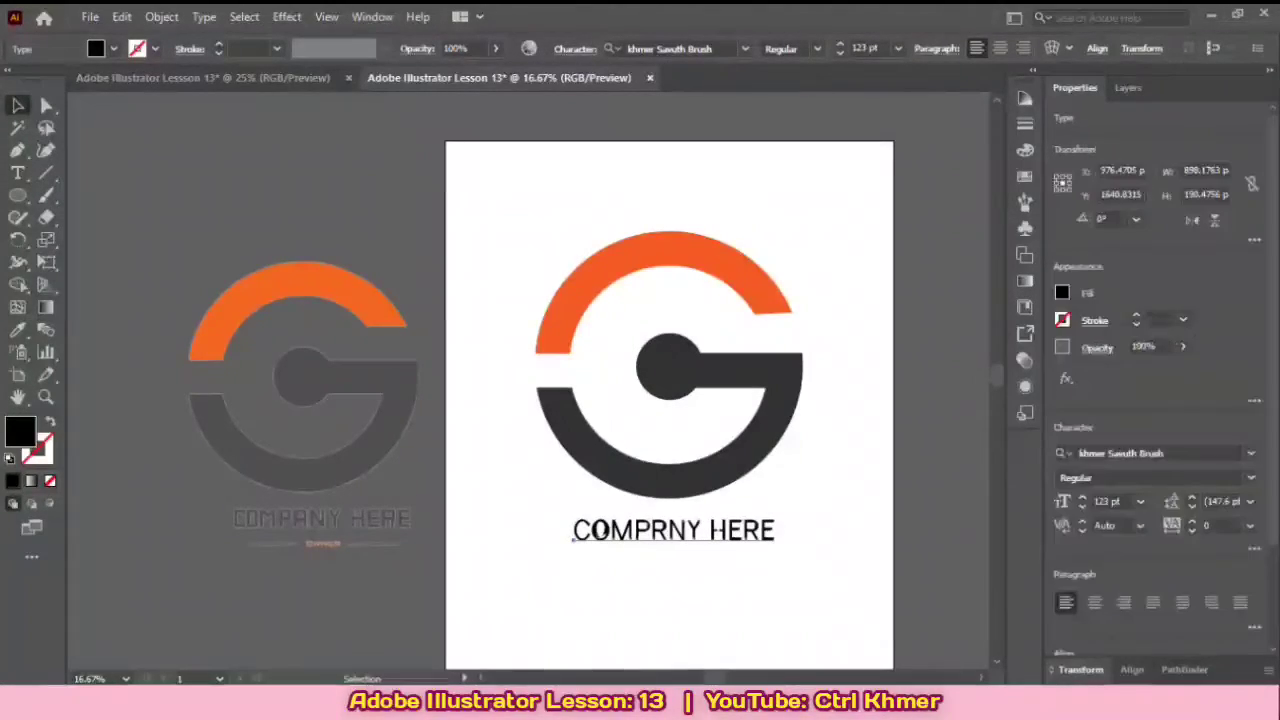
left_click(670, 600)
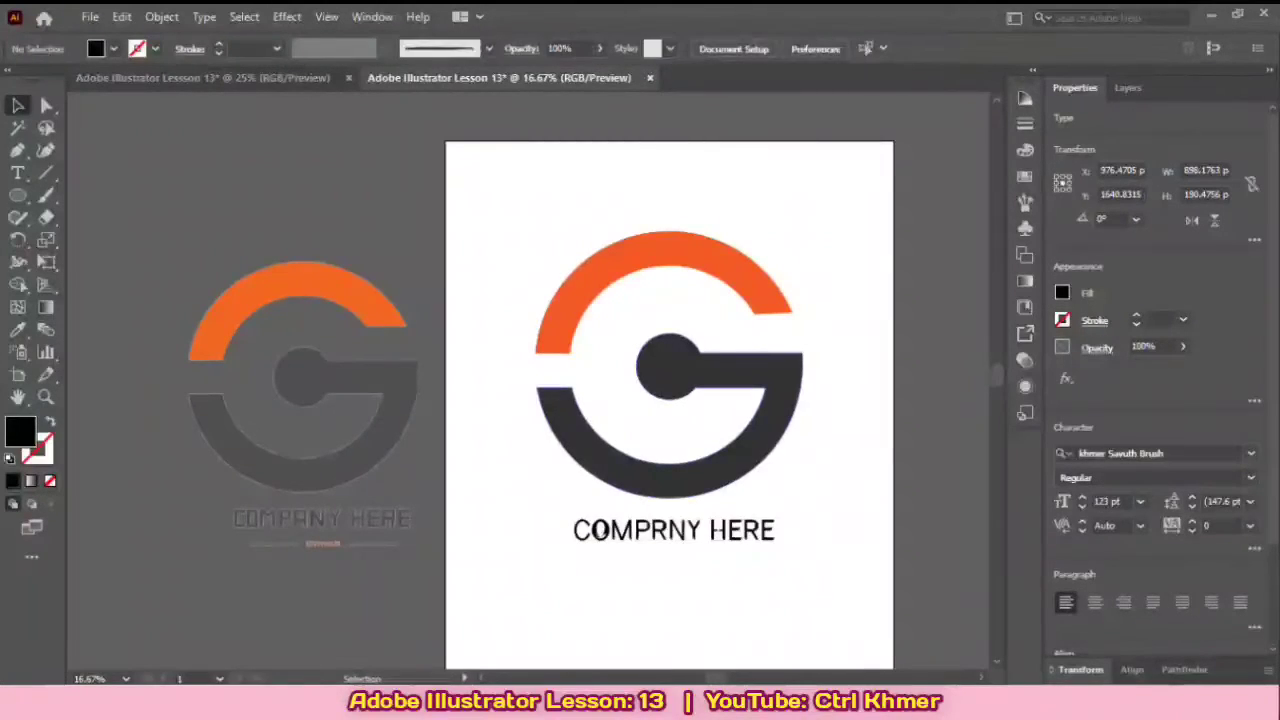
Step: Add the text OWNER on the artboard below the company text, following the reference caption
left_click_drag(670, 600, 673, 538)
scroll(332, 480, "up", 1)
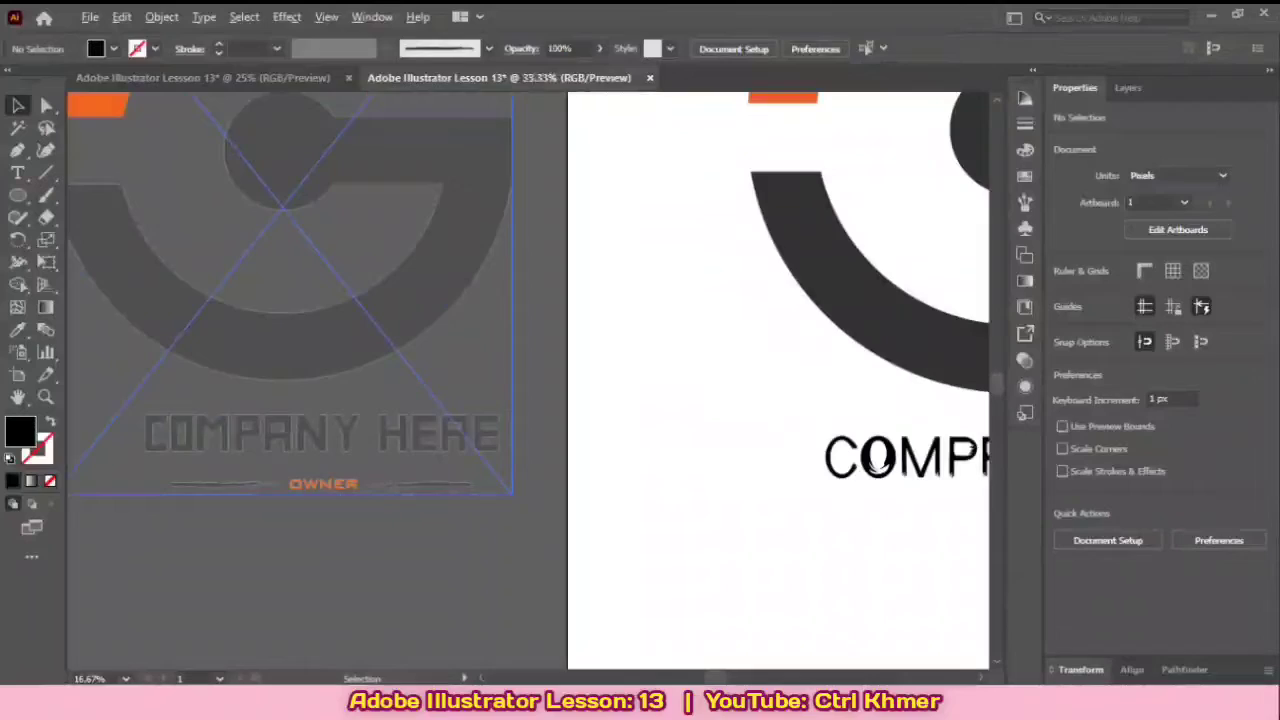
scroll(546, 368, "down", 2)
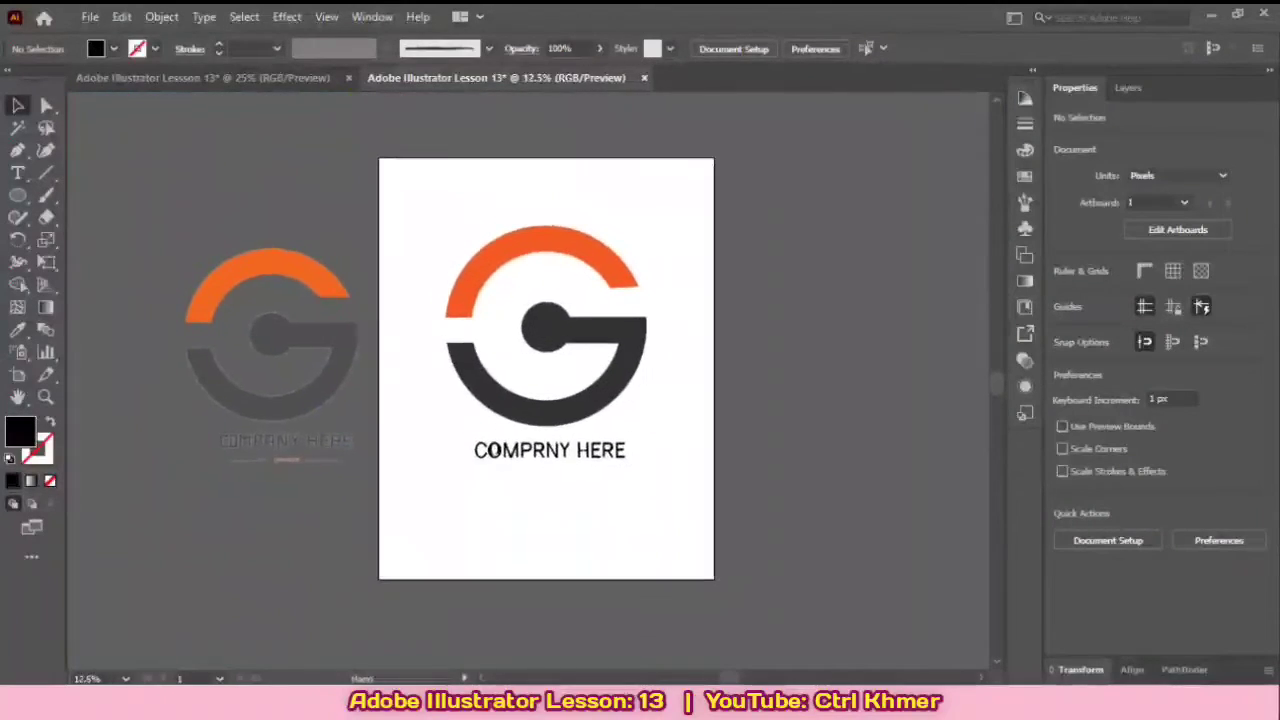
left_click_drag(554, 455, 627, 461)
scroll(576, 468, "up", 1)
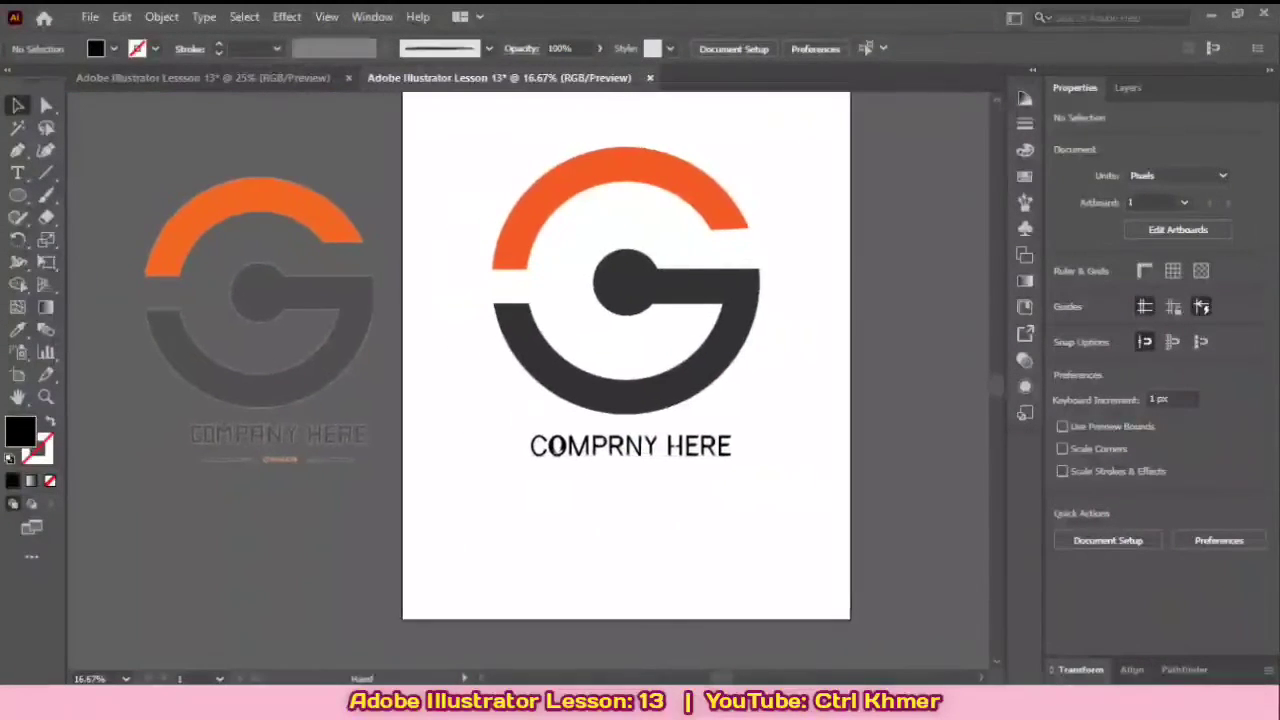
key("t")
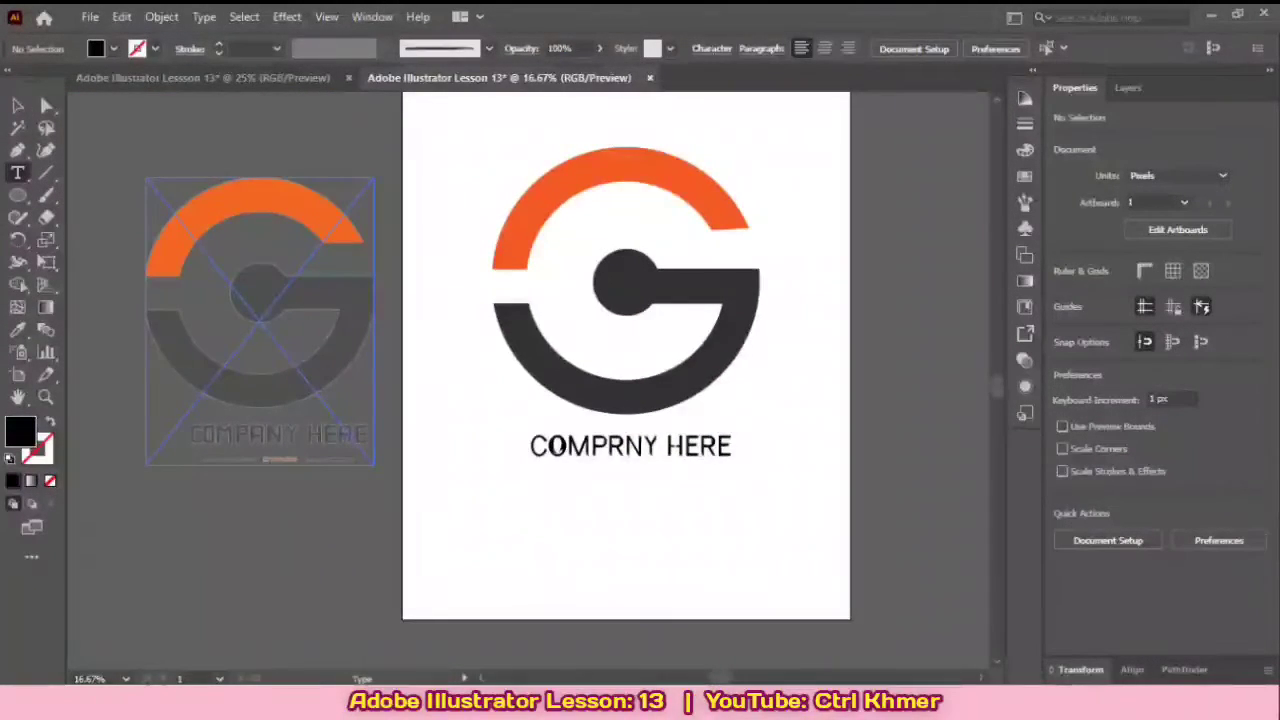
left_click(620, 514)
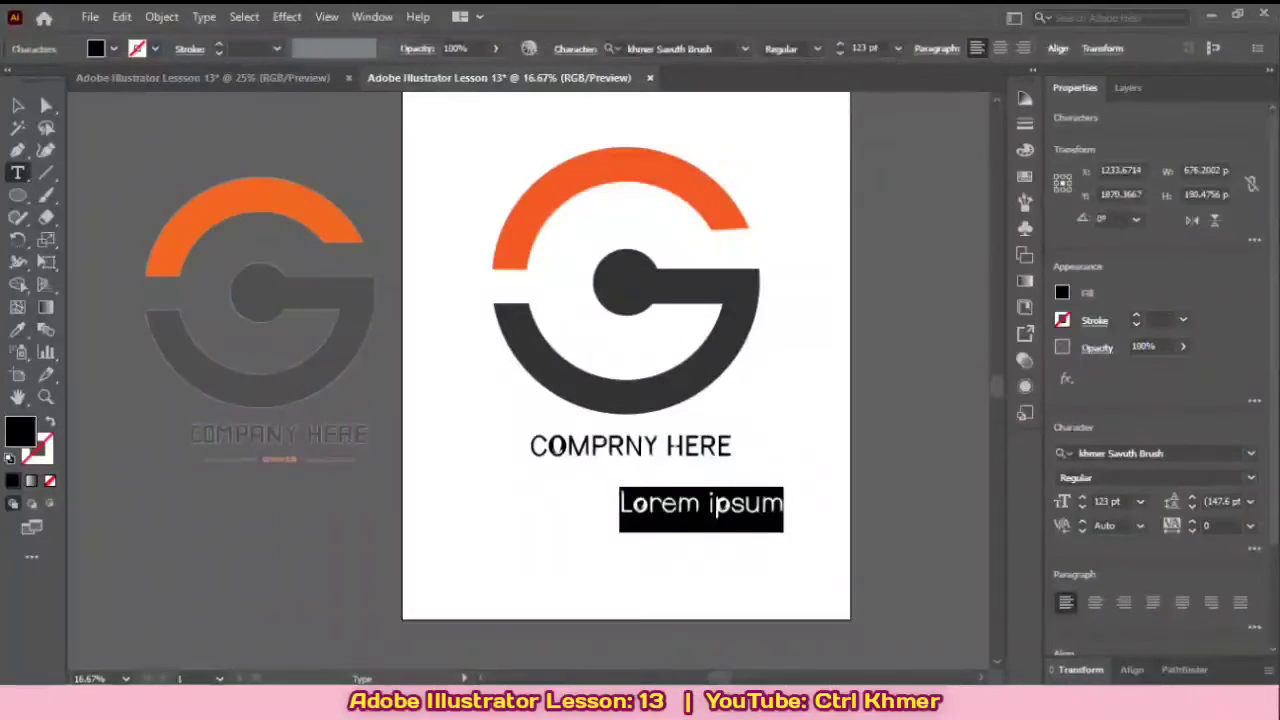
key("BackSpace")
type("O")
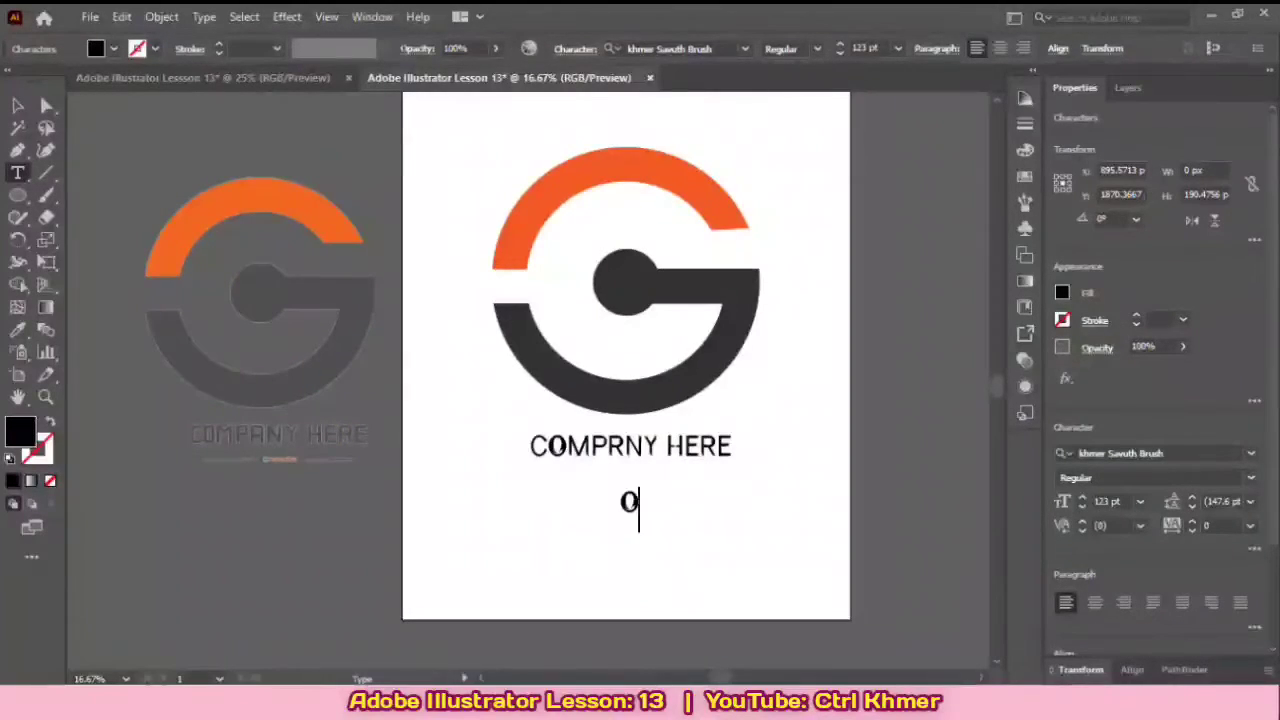
type("W")
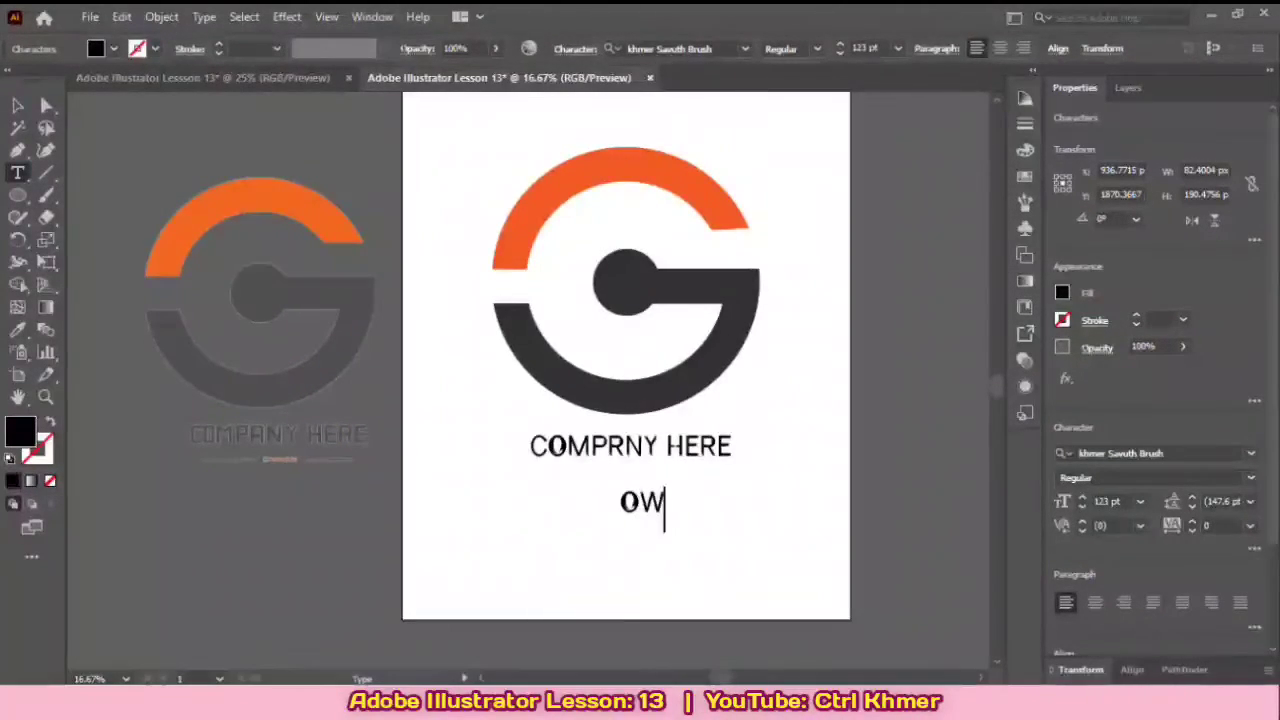
type("NER")
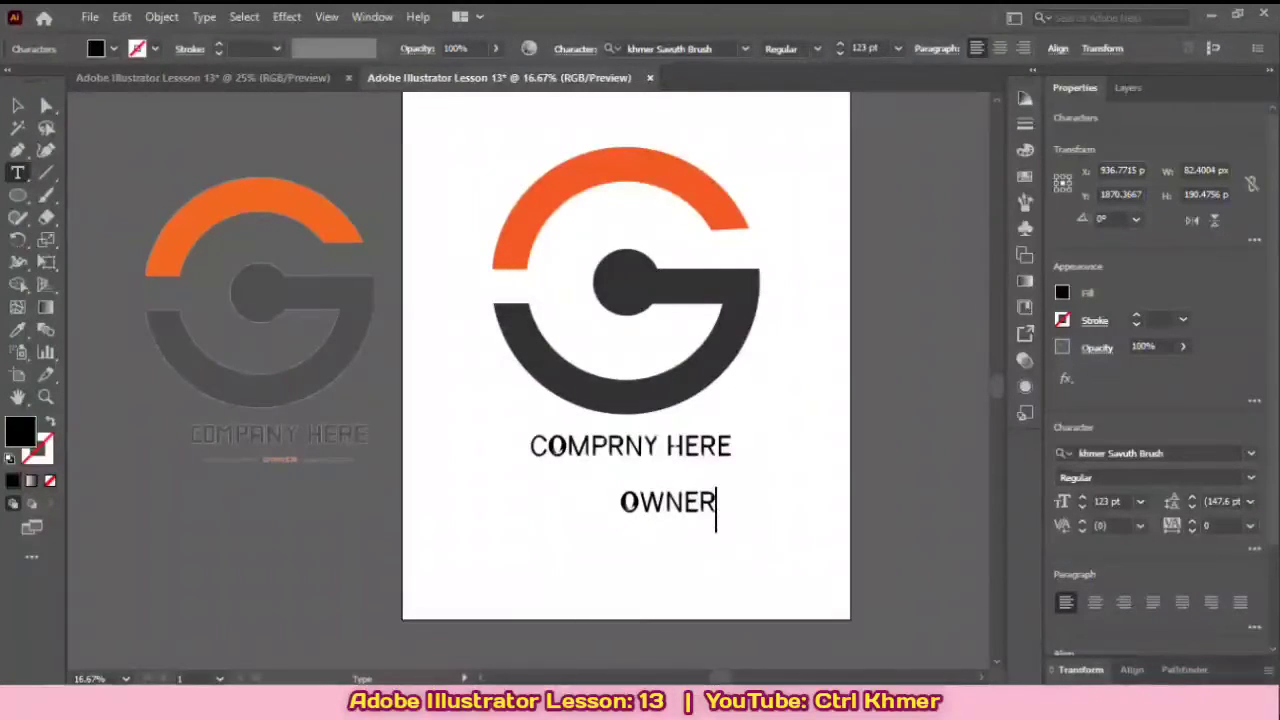
key("Escape")
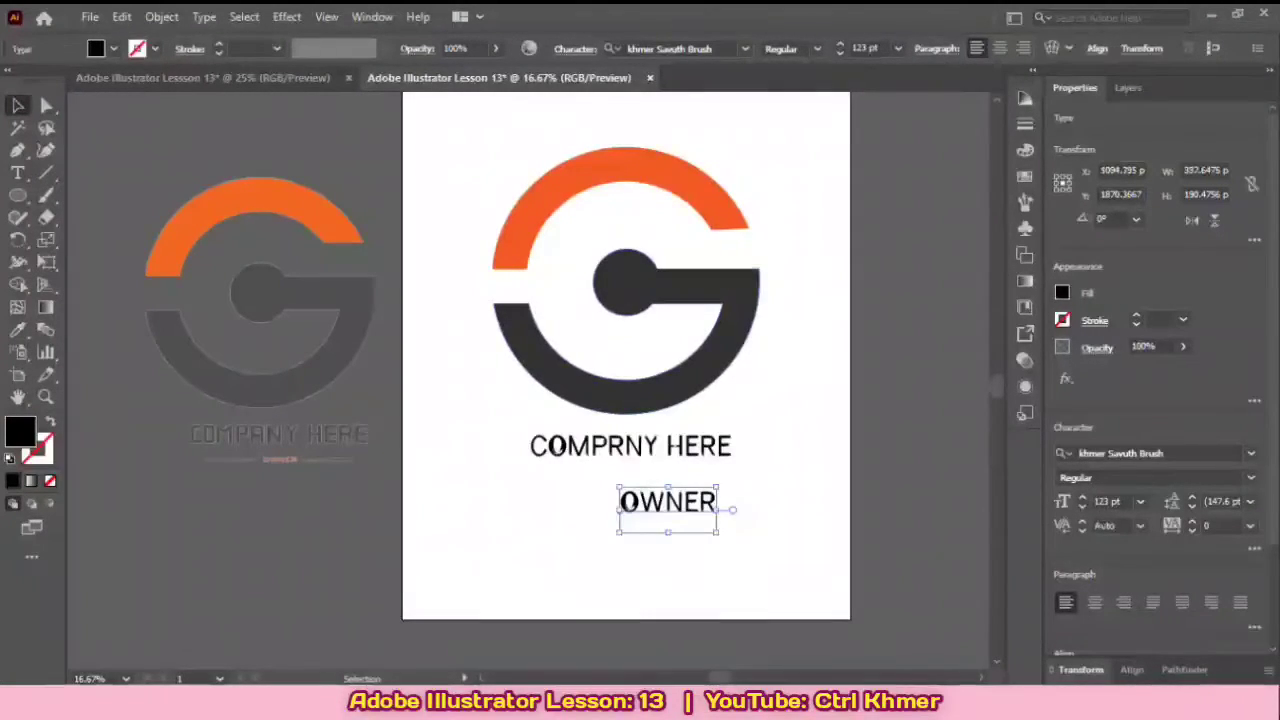
Step: Scale the OWNER text down to about 67 pt and fill it with the orange swatch matching the logo's upper arc
left_click_drag(716, 532, 678, 509)
left_click(736, 530)
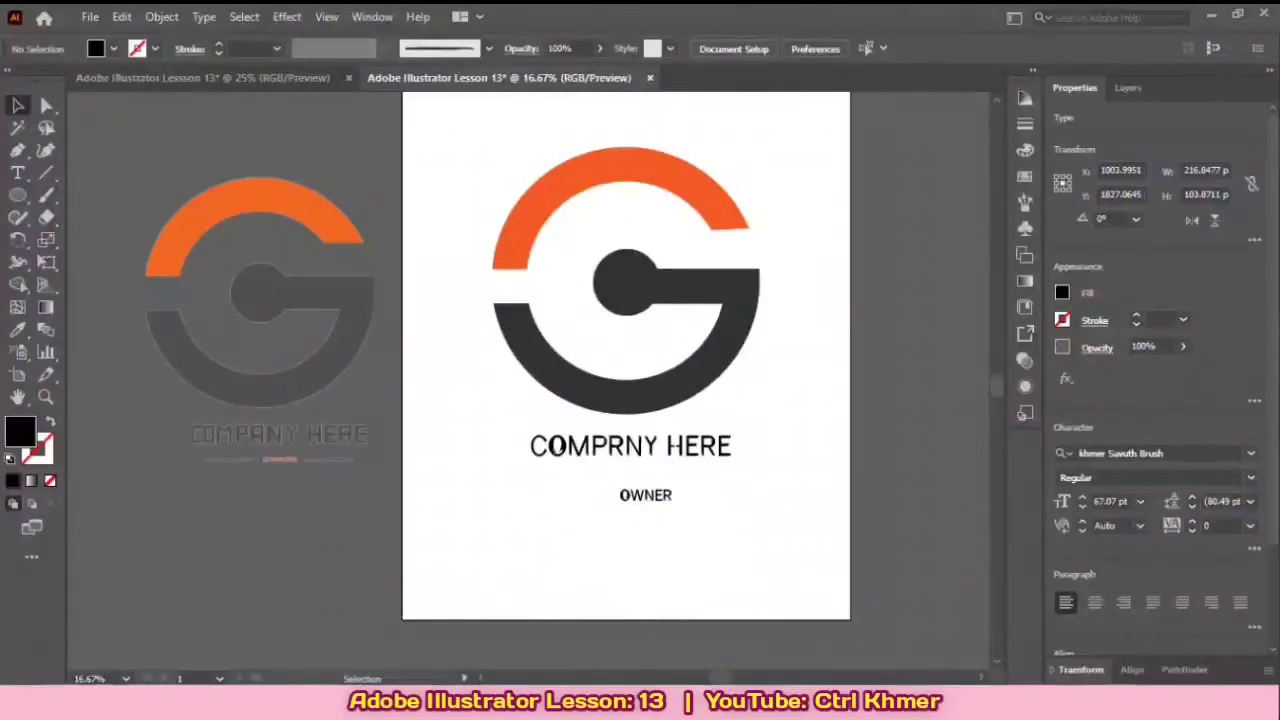
left_click(664, 491)
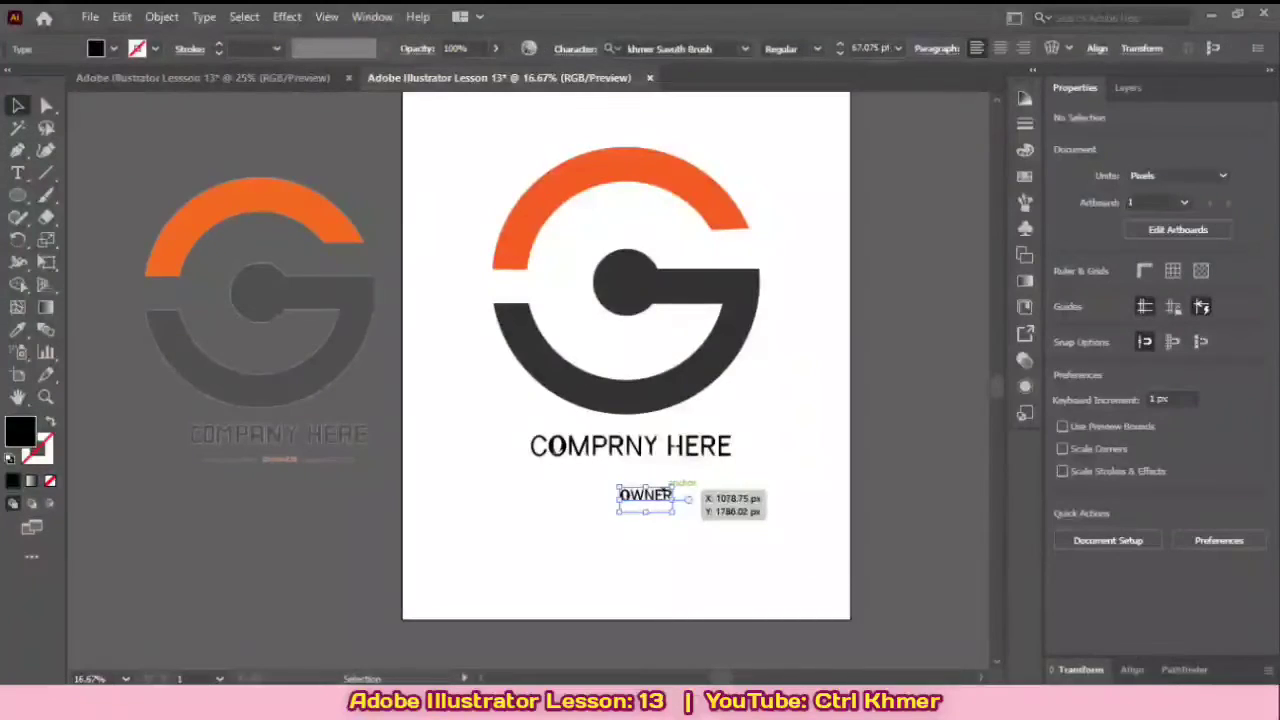
left_click(1062, 293)
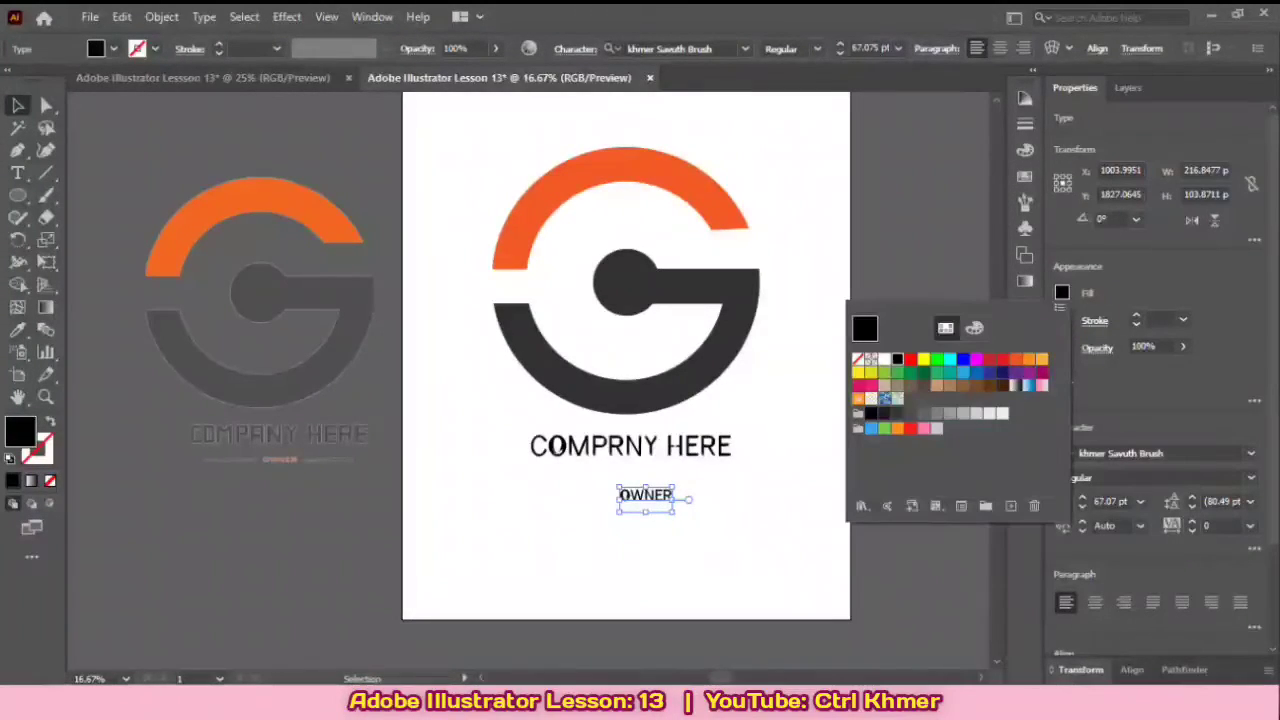
left_click(990, 358)
left_click(1015, 358)
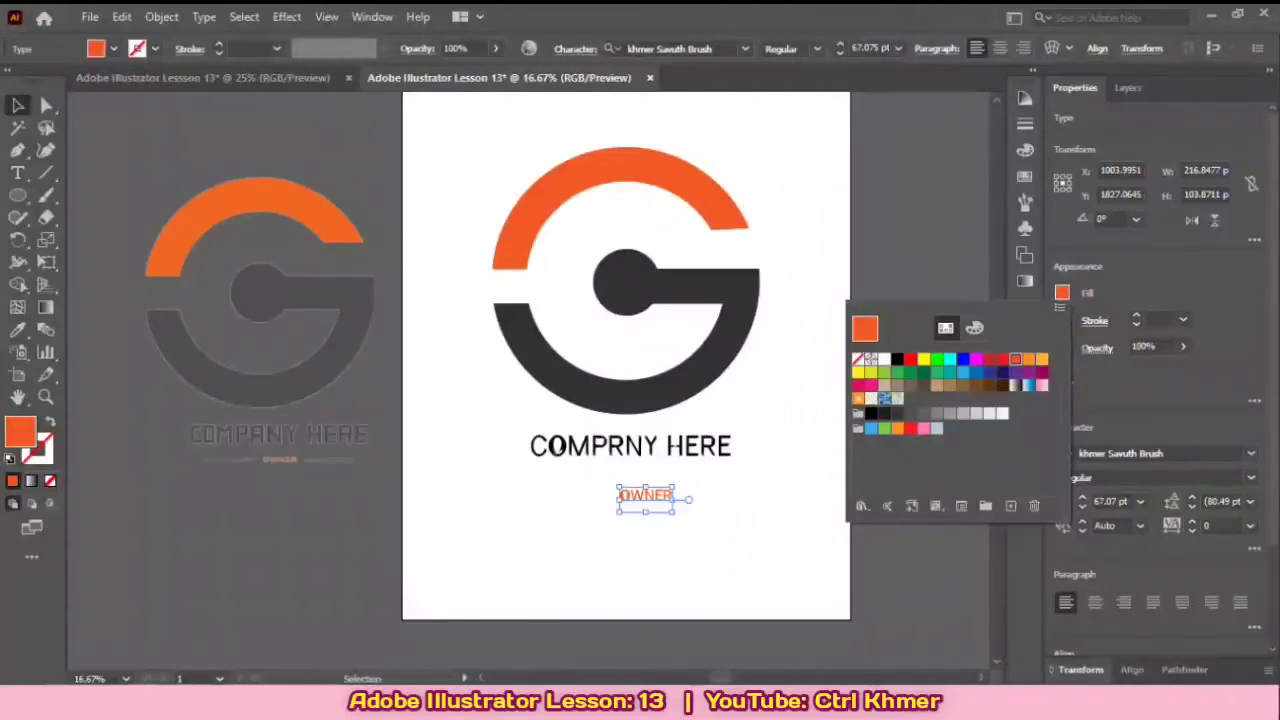
left_click(780, 510)
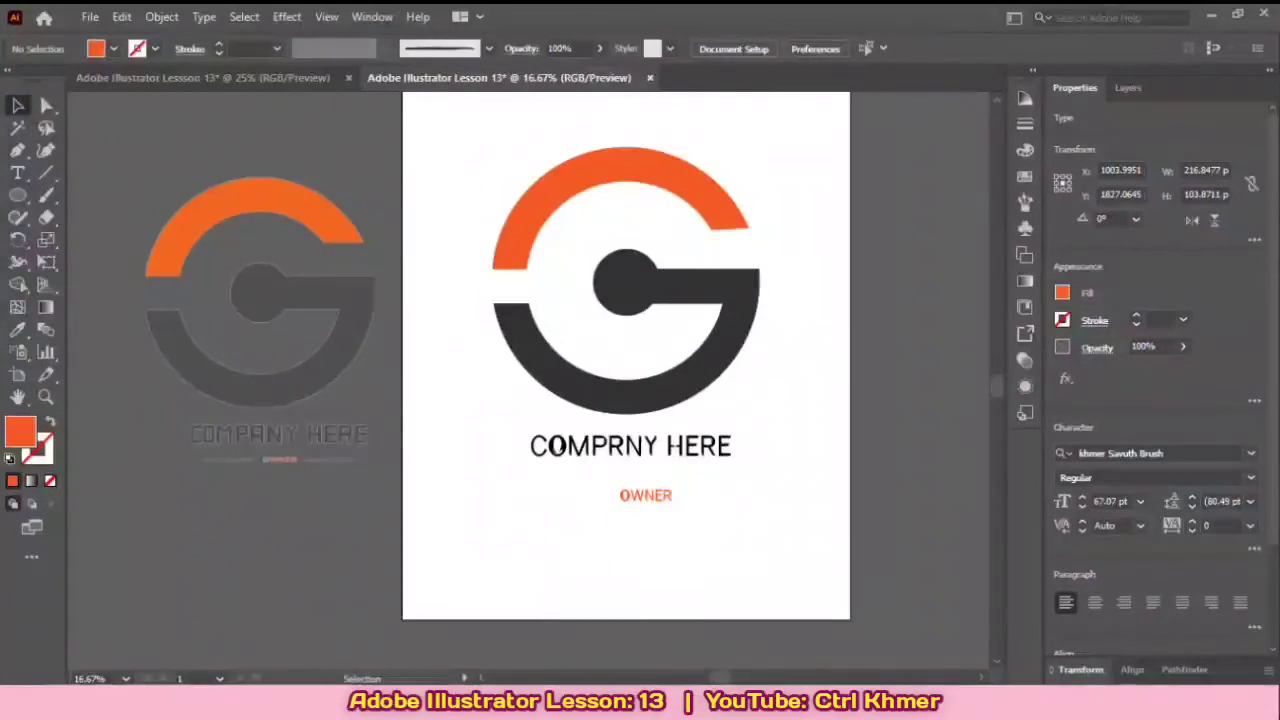
Step: Shrink the OWNER text slightly more and move it to sit roughly centered beneath the company text
left_click_drag(648, 495, 668, 490)
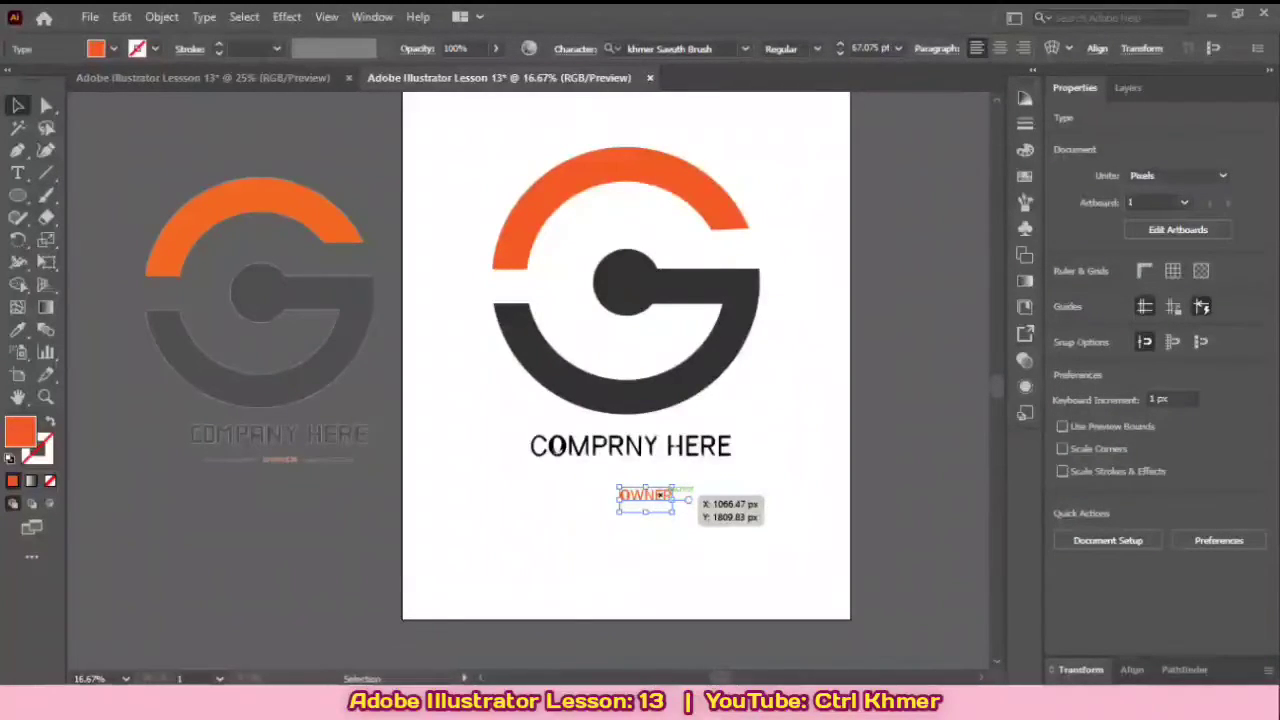
left_click(648, 449)
scroll(652, 522, "up", 3)
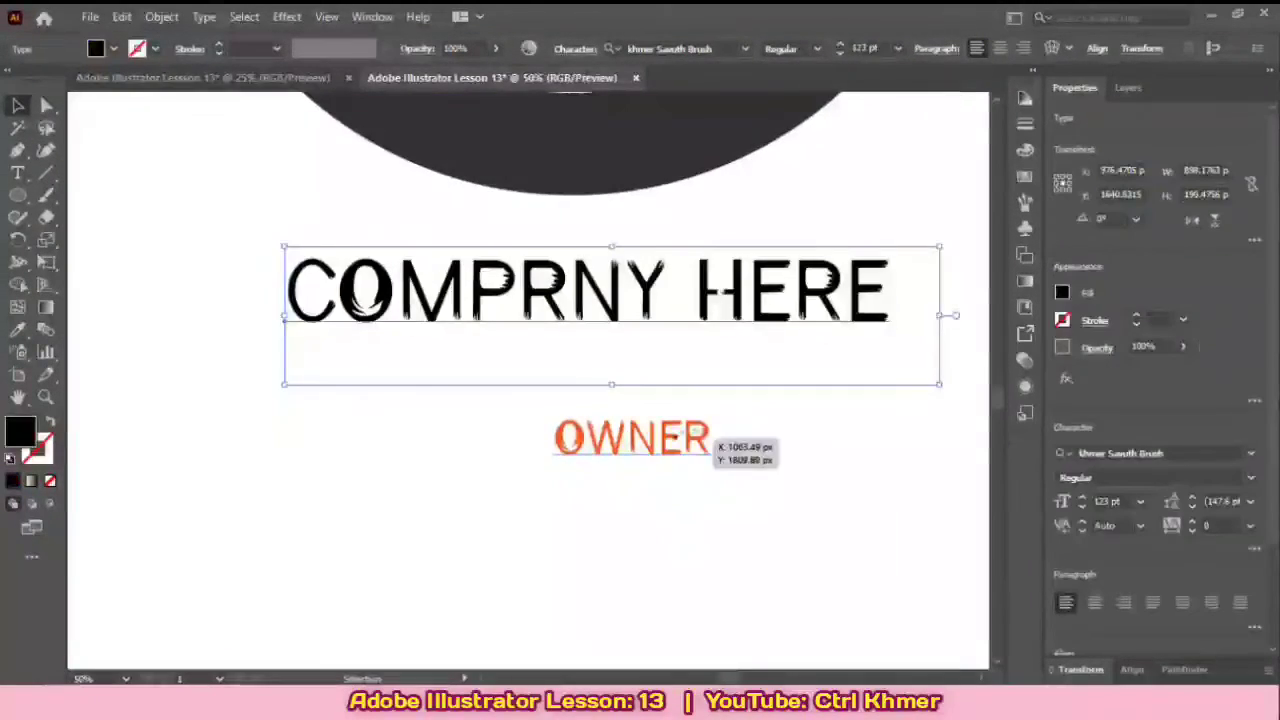
left_click(662, 440)
left_click_drag(712, 489, 671, 428)
left_click(736, 496)
left_click_drag(736, 496, 682, 504)
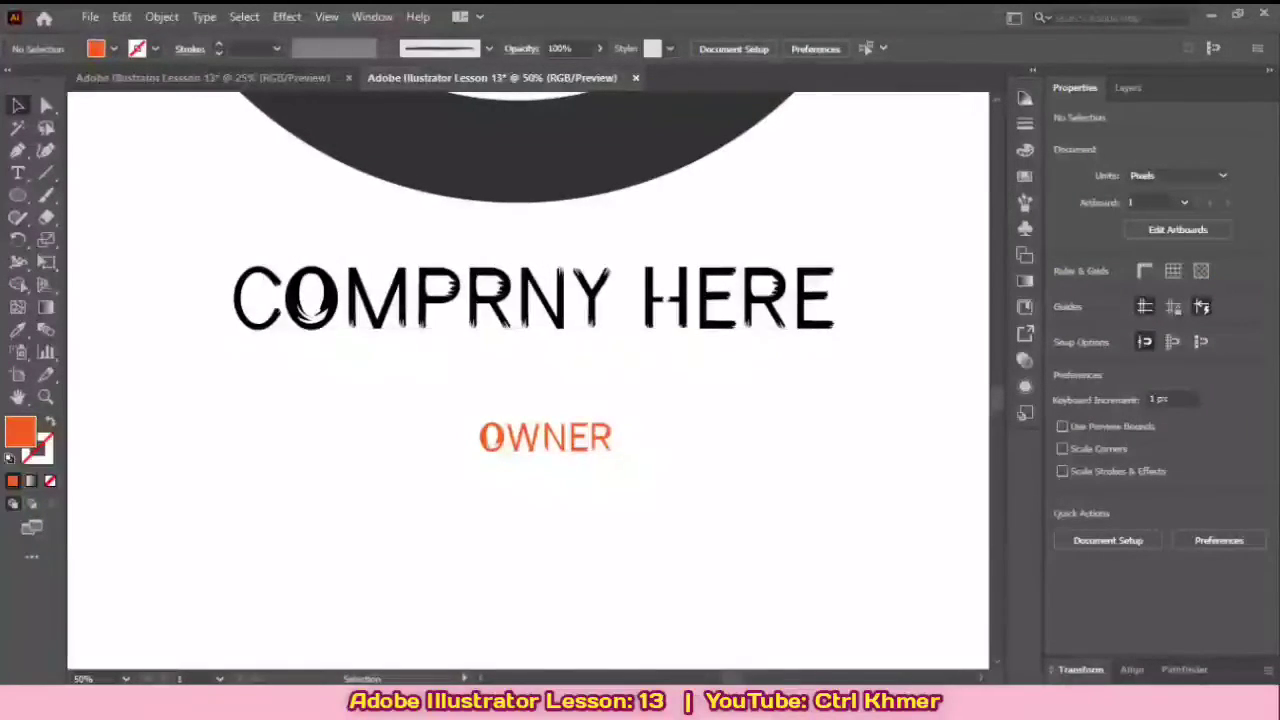
Step: Choose the Paintbrush tool with the Charcoal - Pencil art brush
left_click(45, 195)
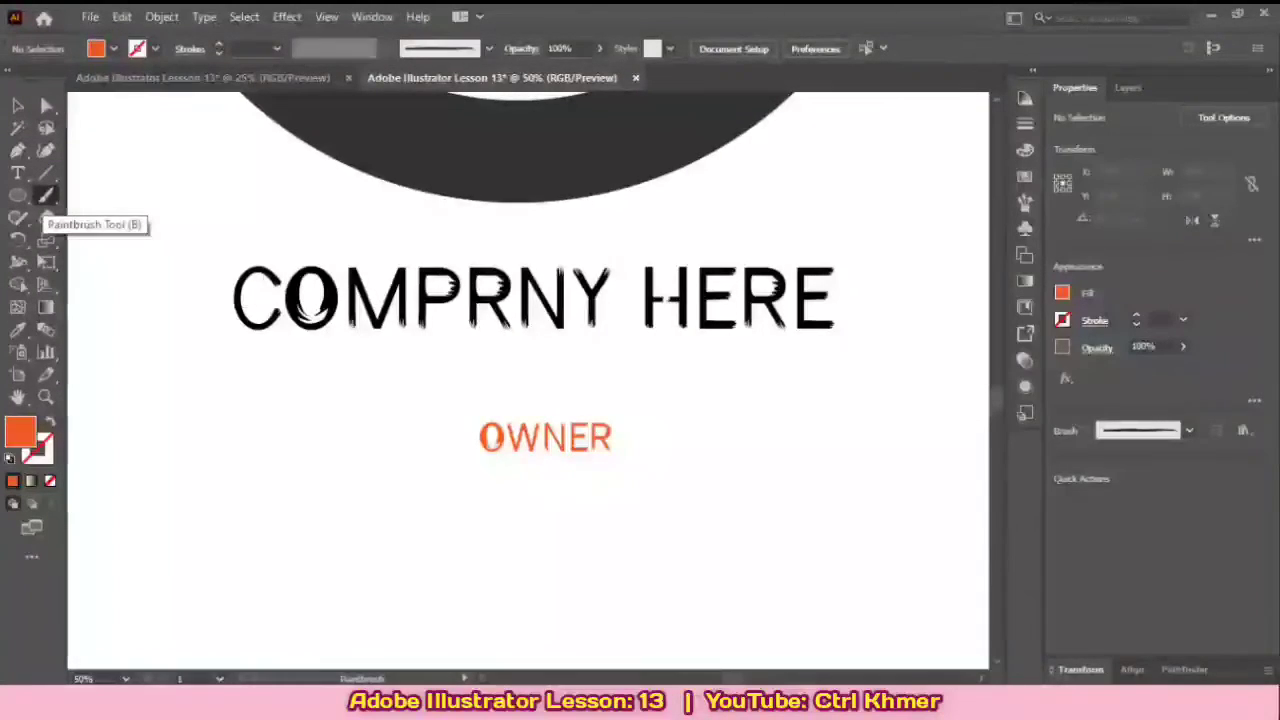
right_click(45, 196)
left_click(141, 196)
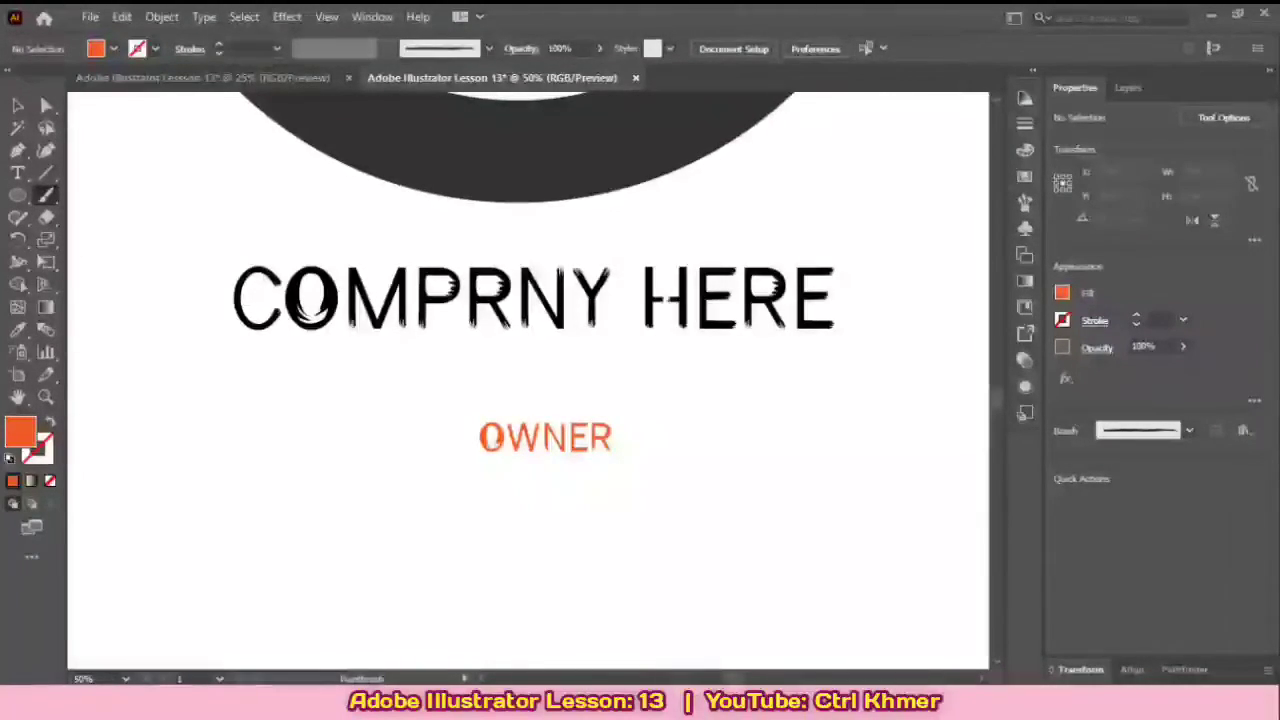
left_click(1025, 201)
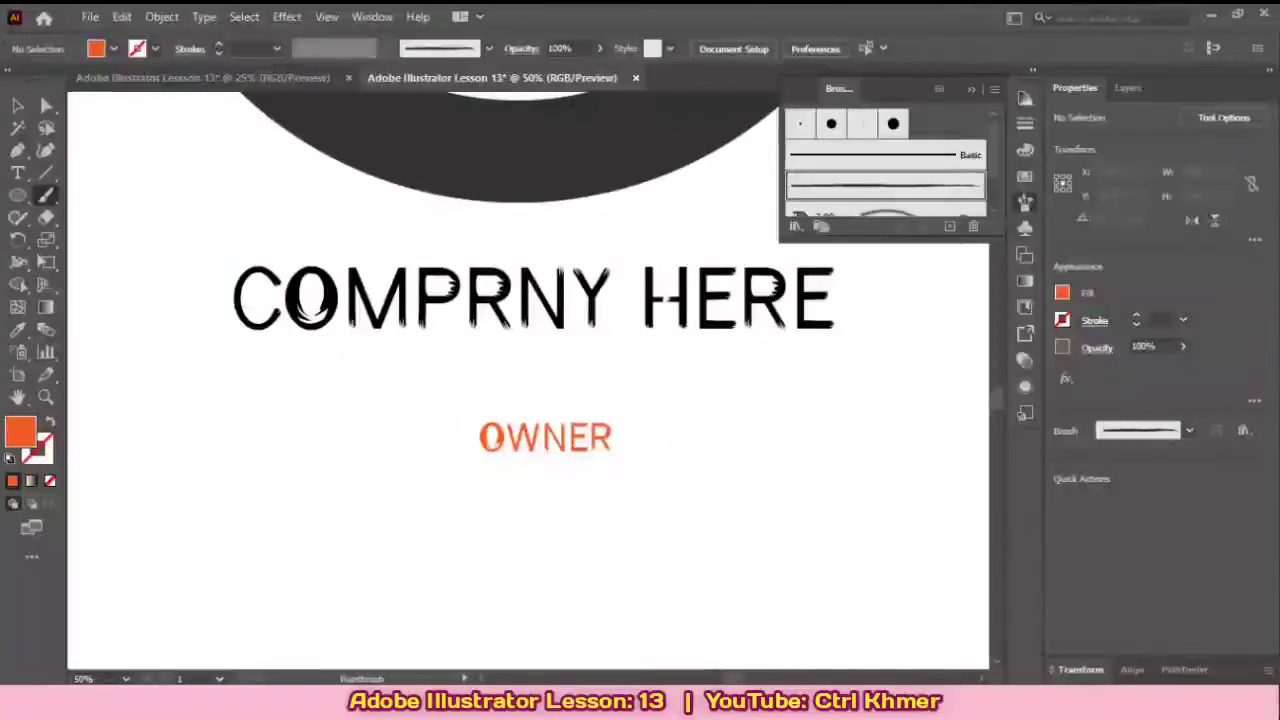
scroll(885, 165, "down", 3)
scroll(885, 165, "up", 3)
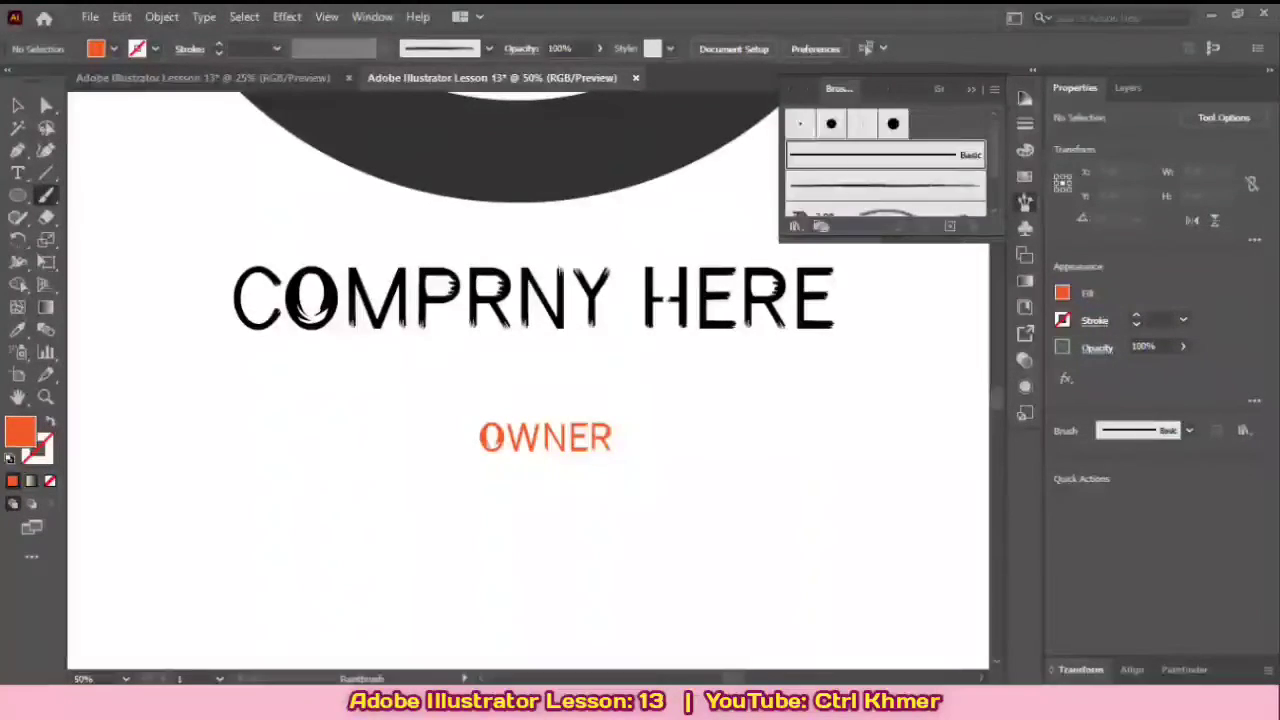
left_click(885, 186)
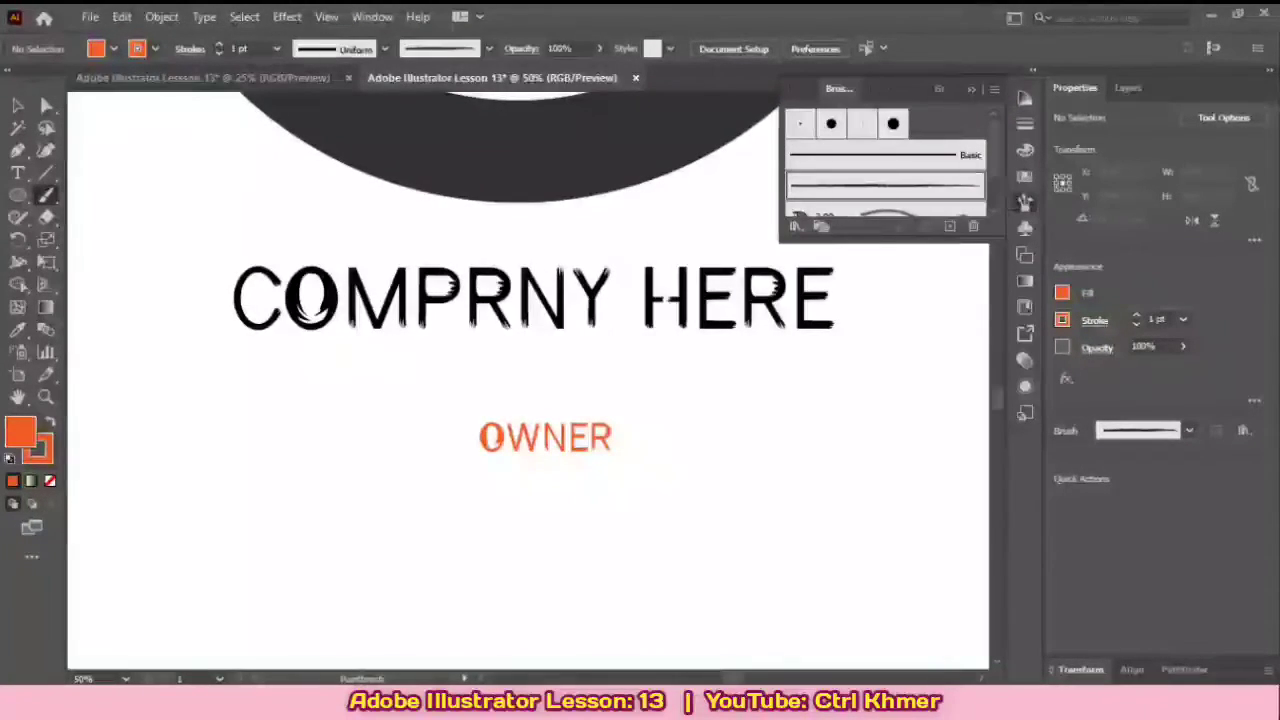
Step: Set the width of the Charcoal - Pencil art brush to 168% in its brush options
left_click(1024, 201)
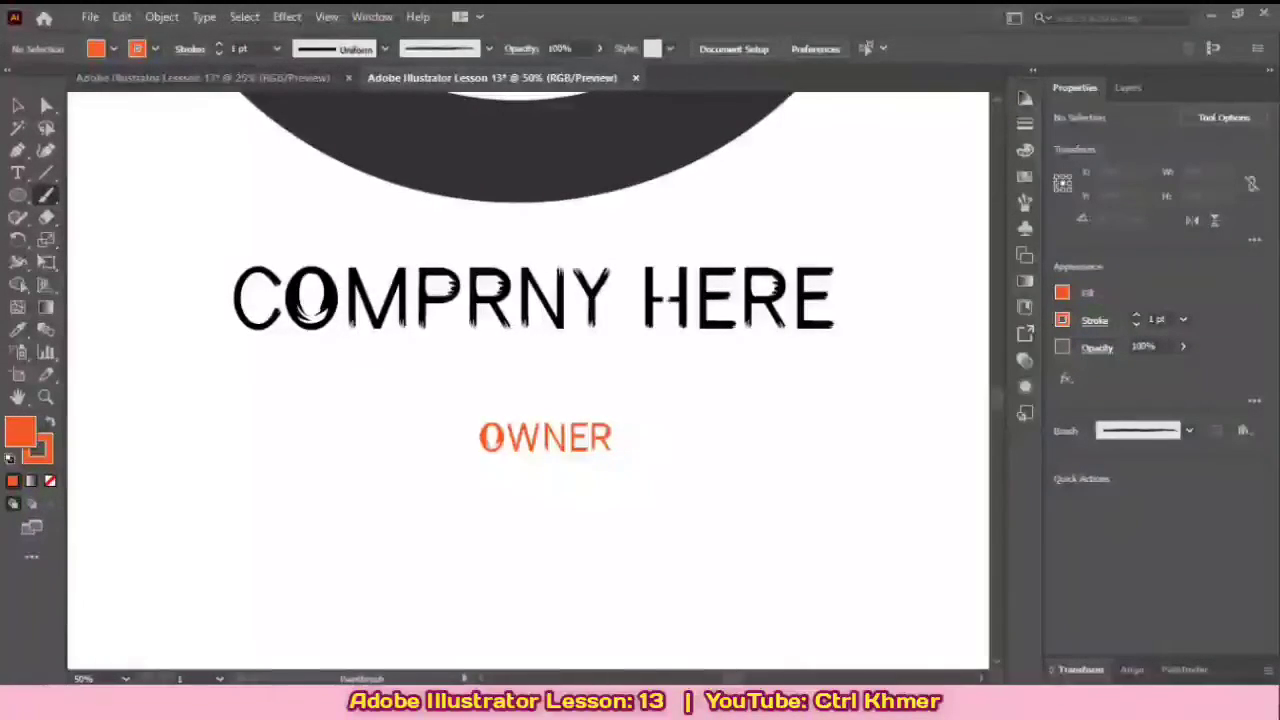
left_click(372, 17)
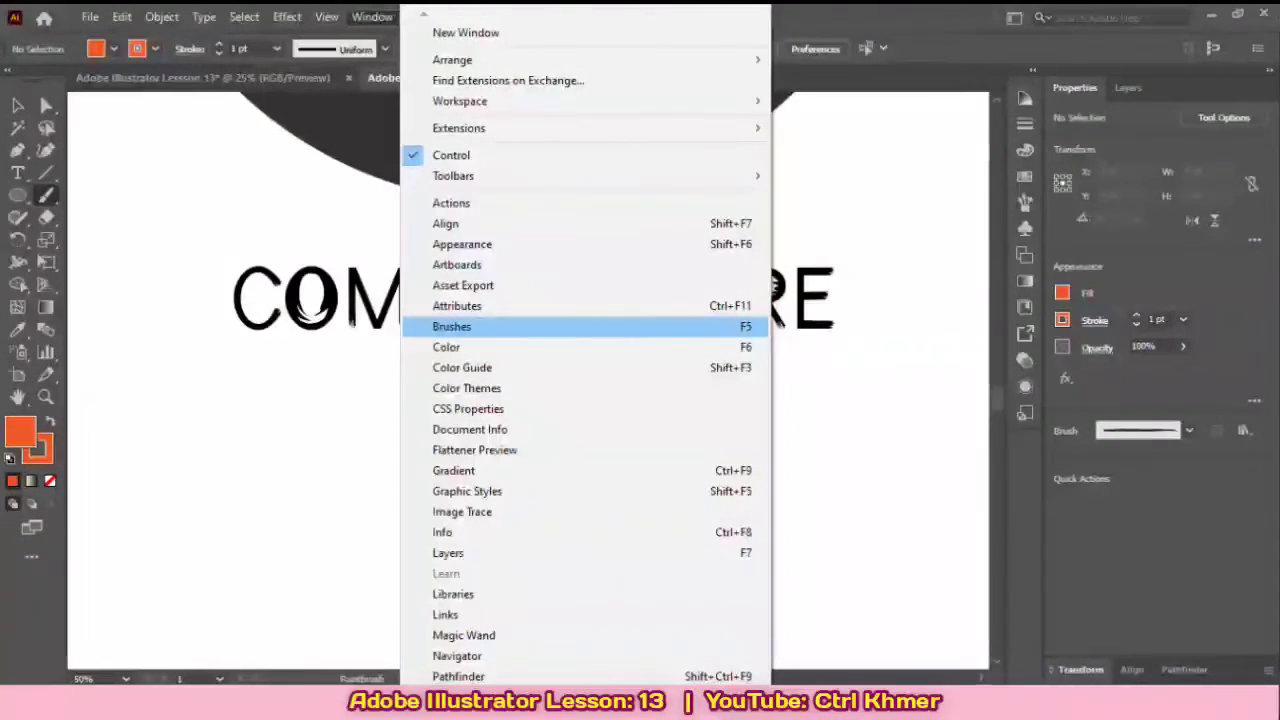
left_click(452, 326)
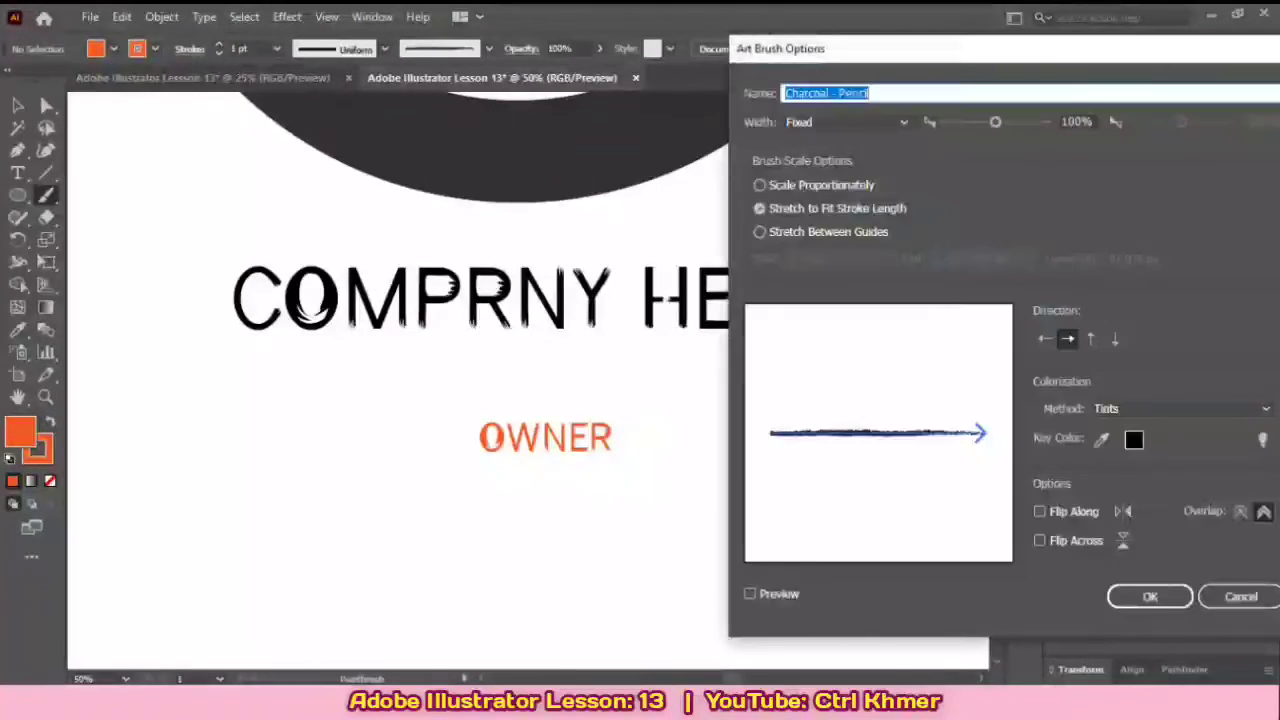
left_click_drag(1013, 122, 1009, 122)
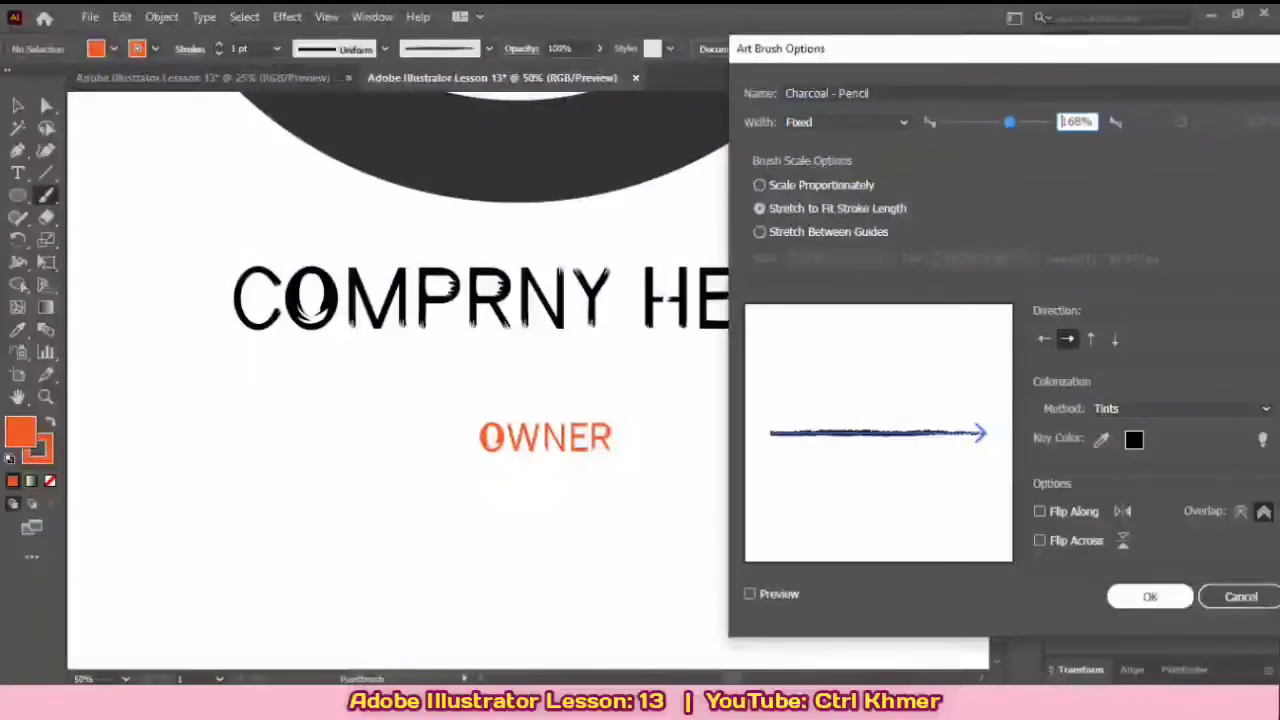
left_click(1150, 596)
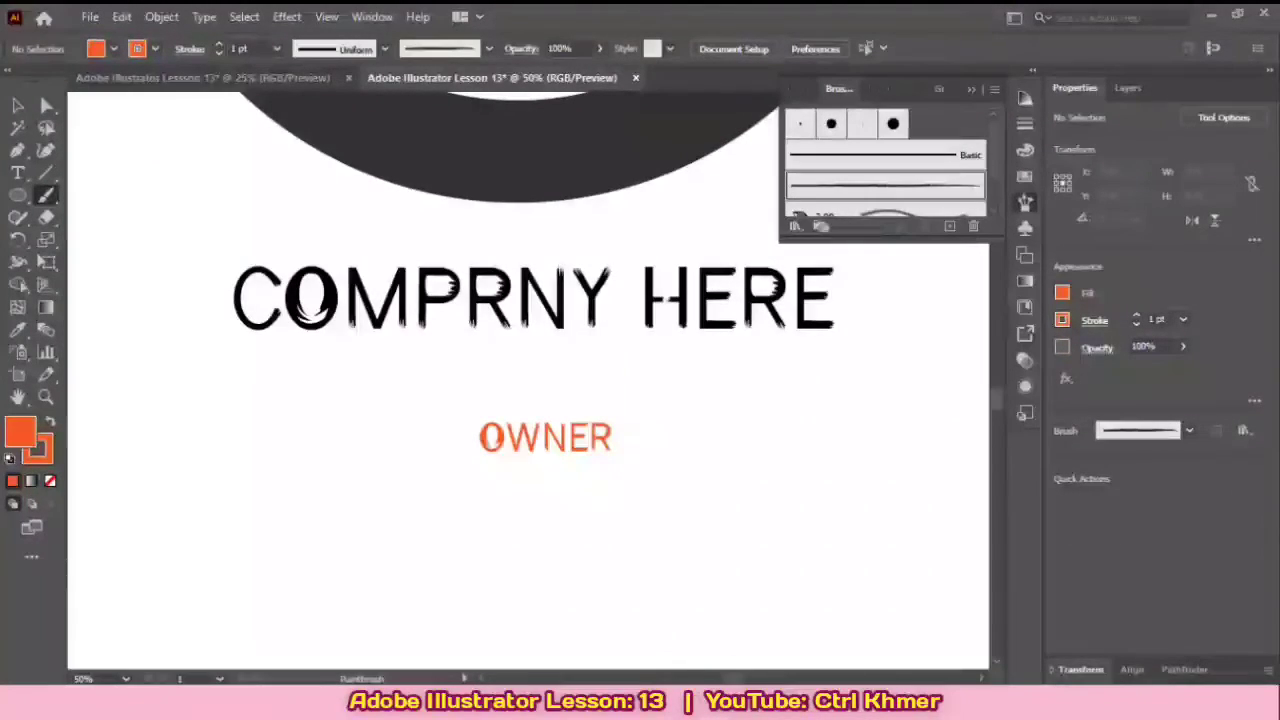
key("F5")
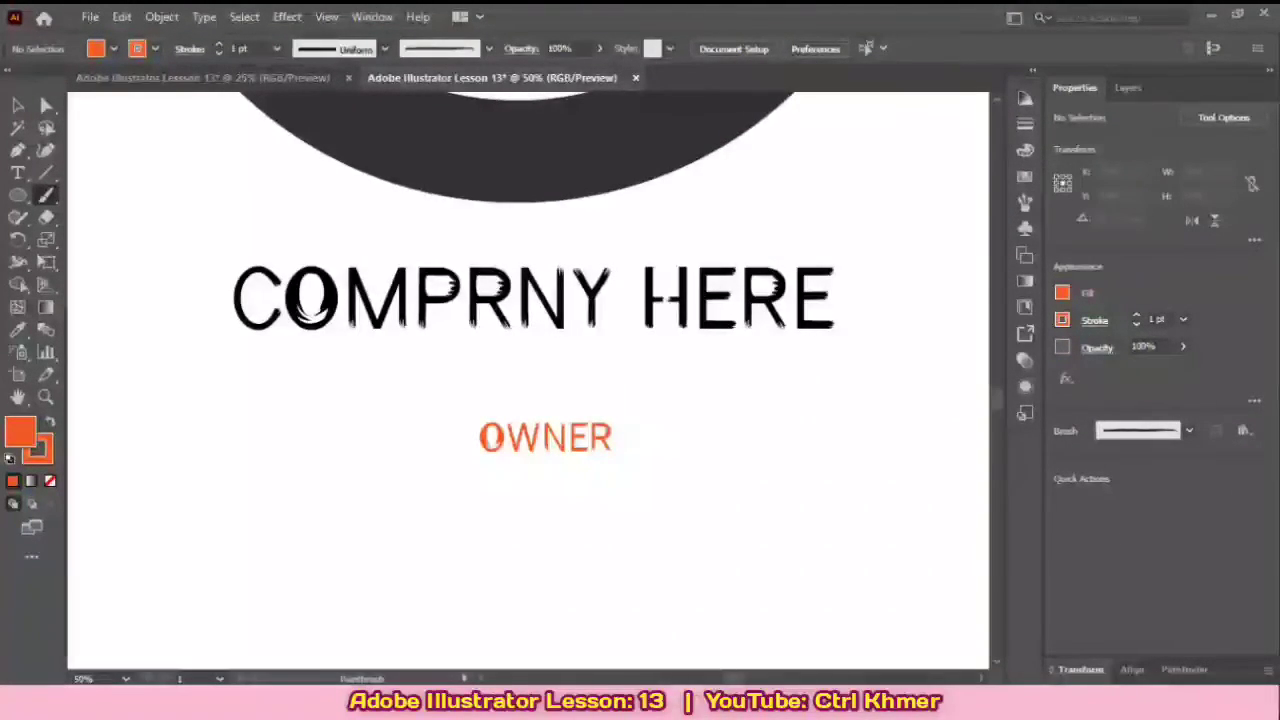
key("F5")
key("F5")
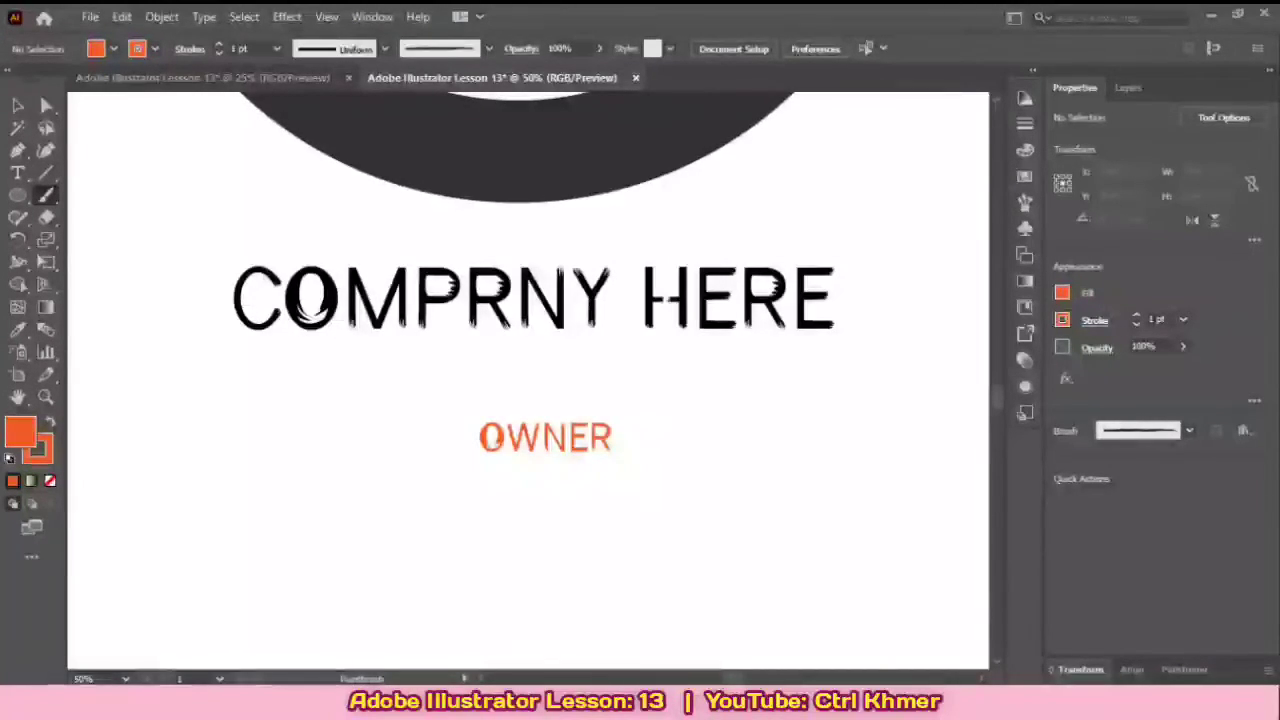
Step: Undo a diagonal orange test stroke beside OWNER and set the brush colors to a dark gray fill with no stroke
left_click_drag(703, 483, 707, 488)
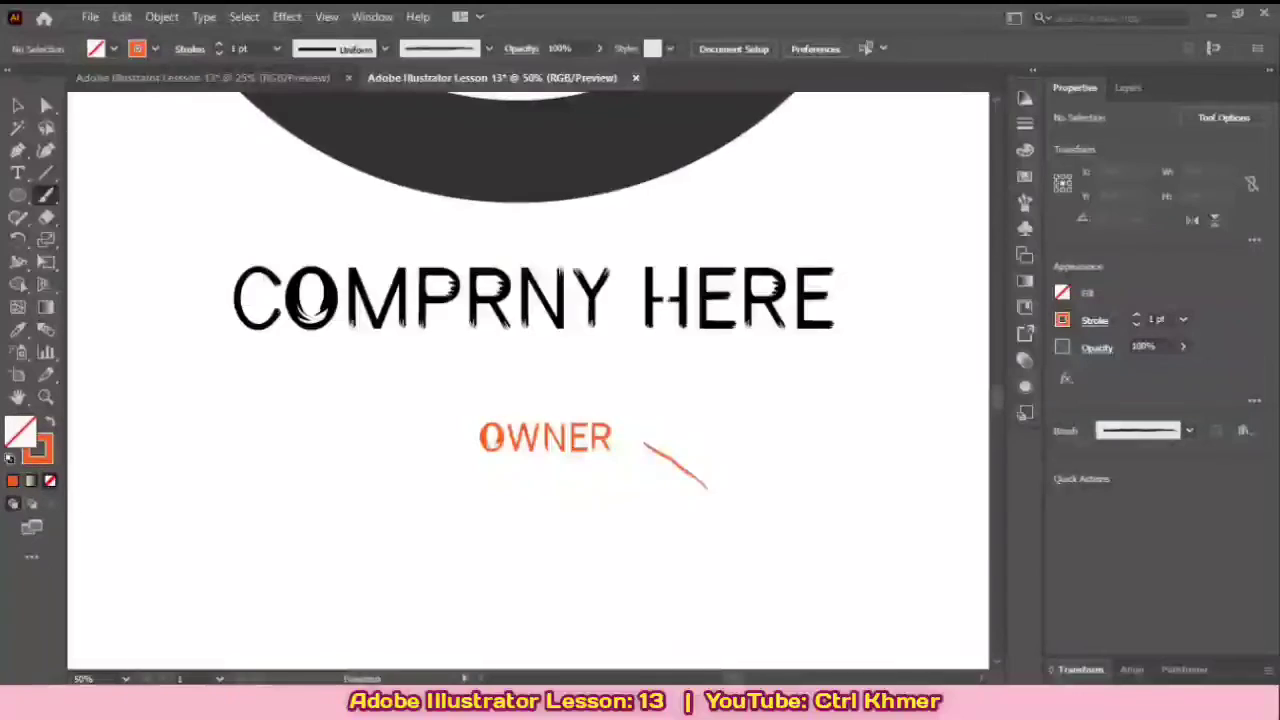
key("ctrl+z")
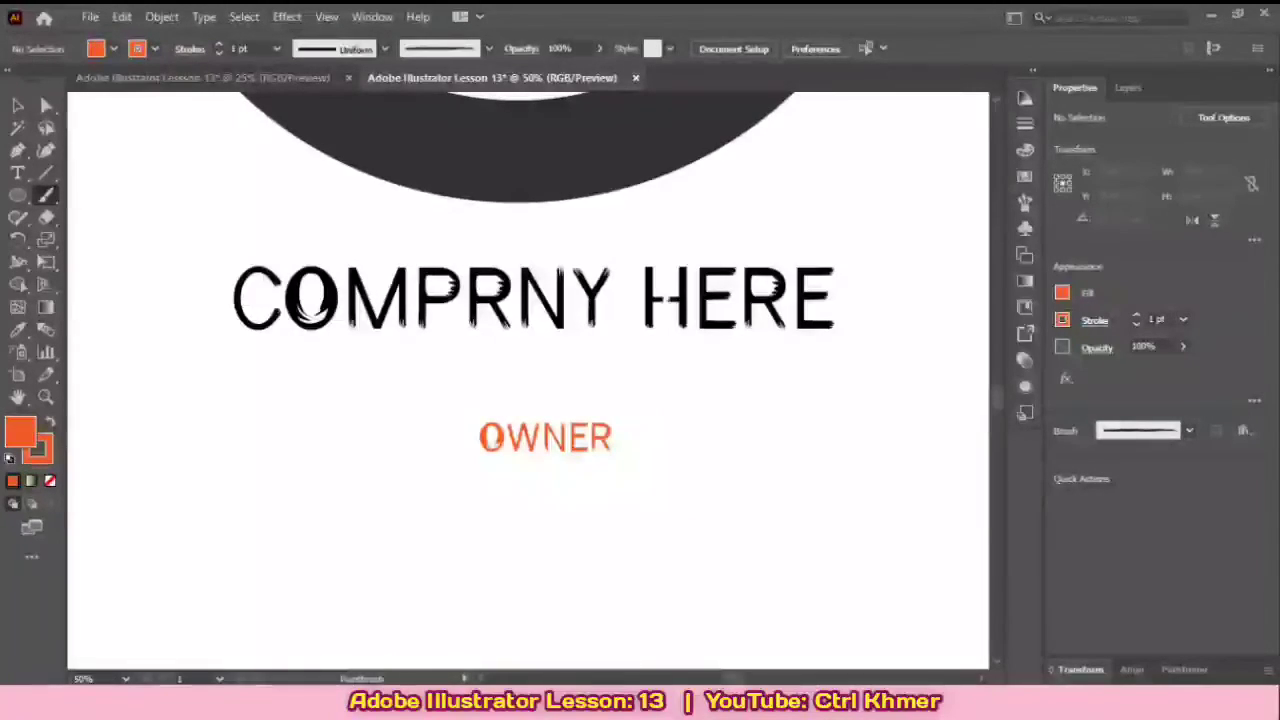
left_click(1062, 293)
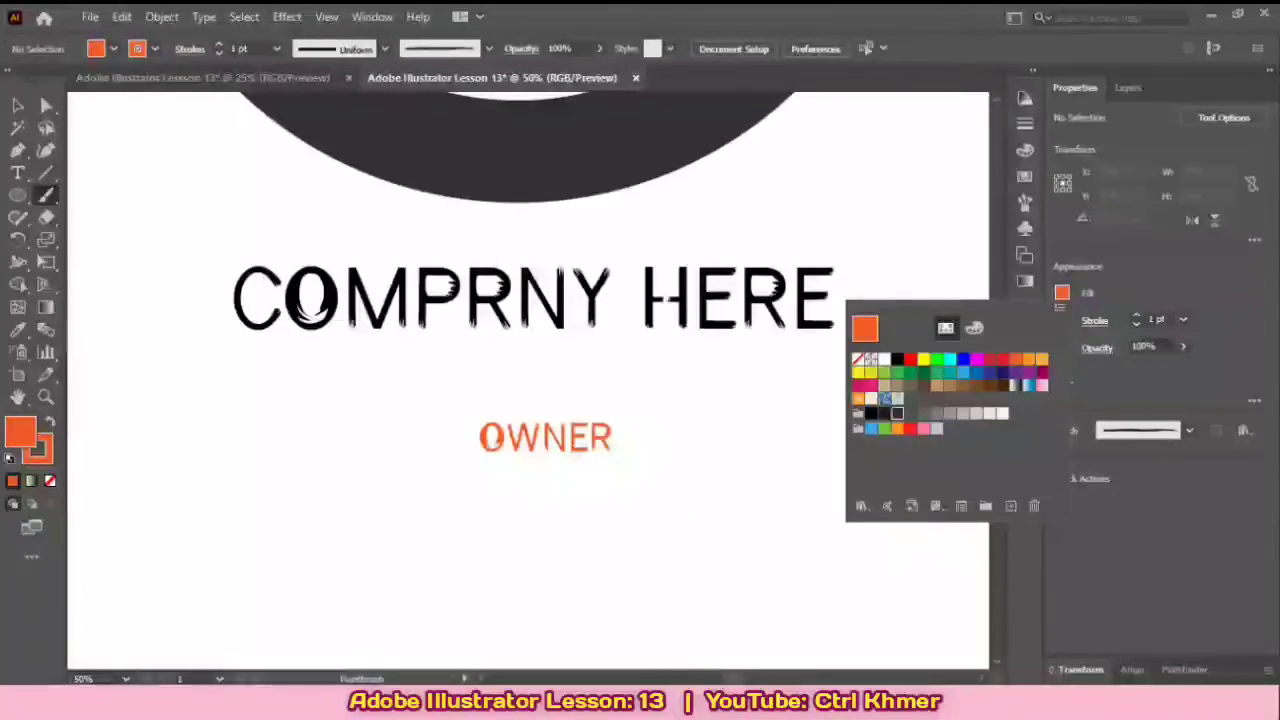
left_click(897, 413)
left_click(1062, 293)
left_click(1062, 320)
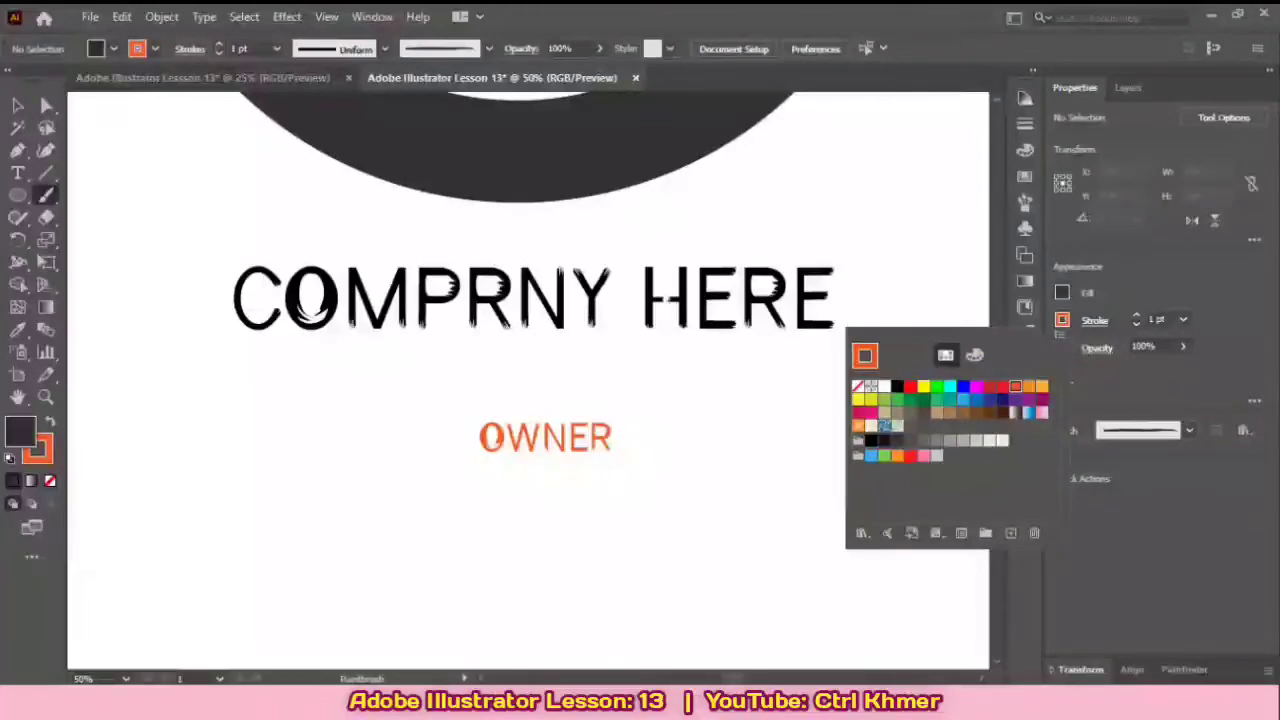
left_click(858, 386)
left_click(1062, 320)
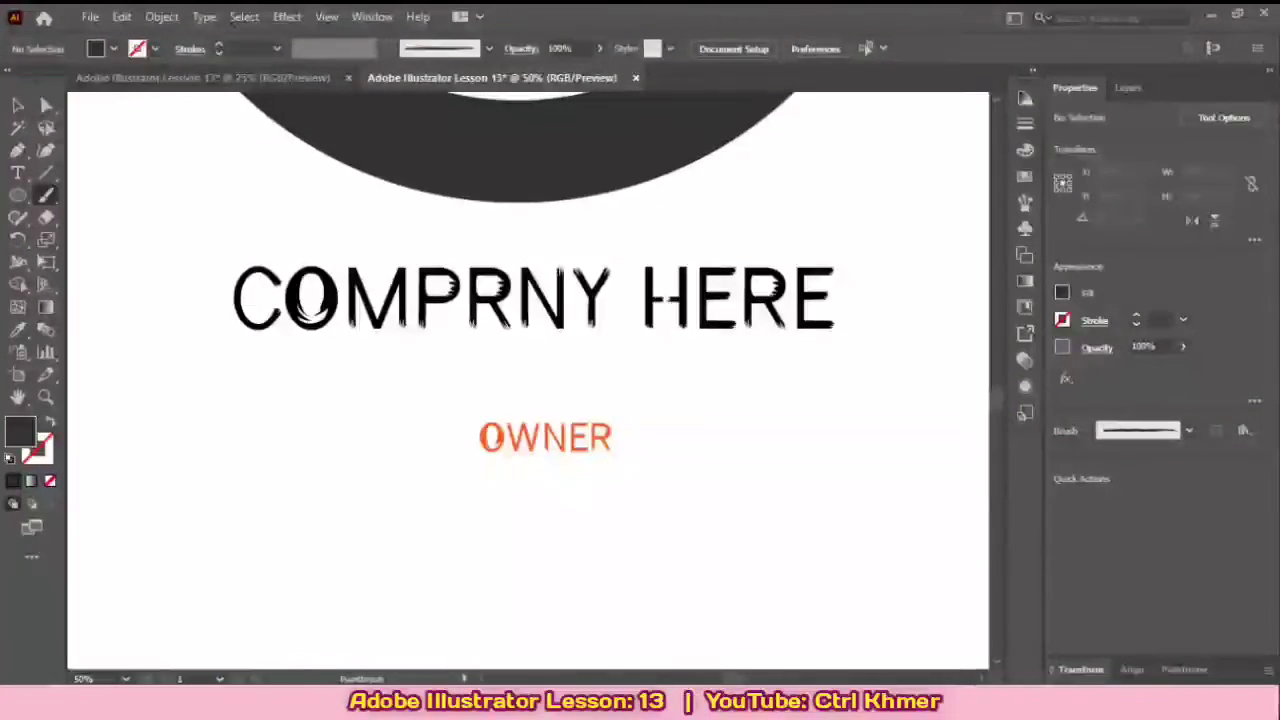
Step: Try dark gray brush lines beside the OWNER text, and undo them together with the no-stroke setting
left_click_drag(640, 441, 775, 435)
key("ctrl+z")
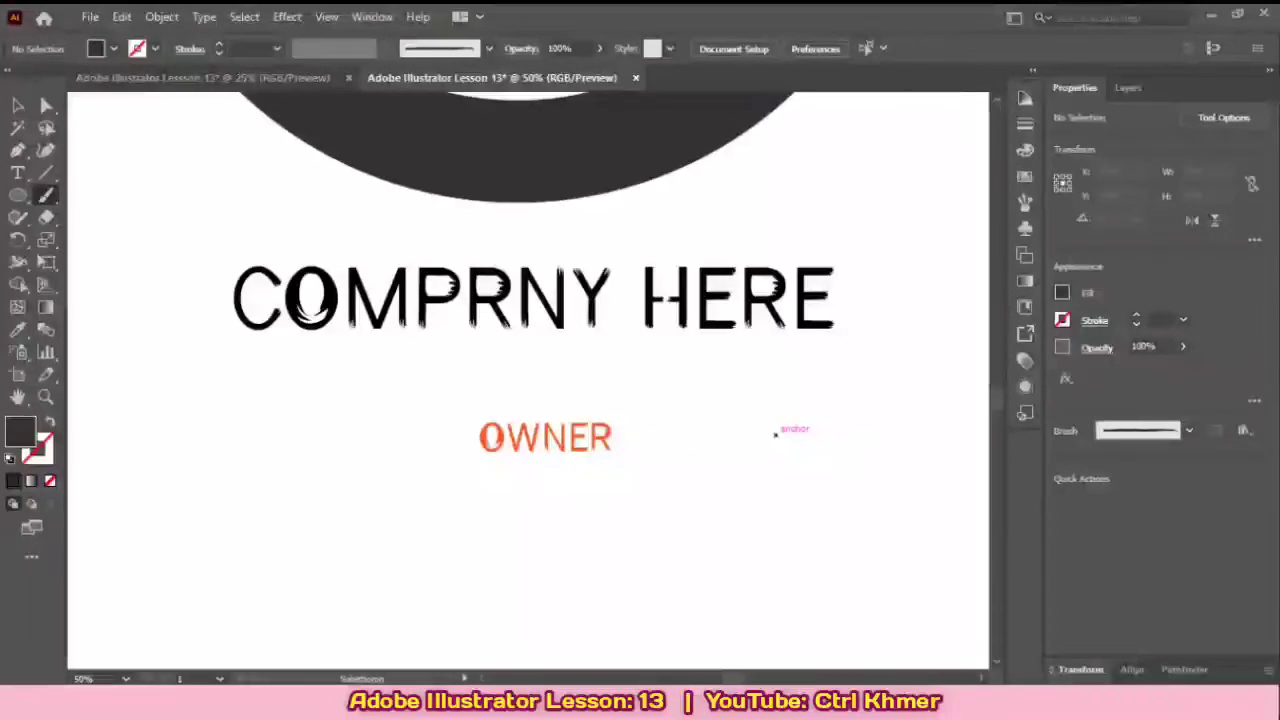
key("shift+x")
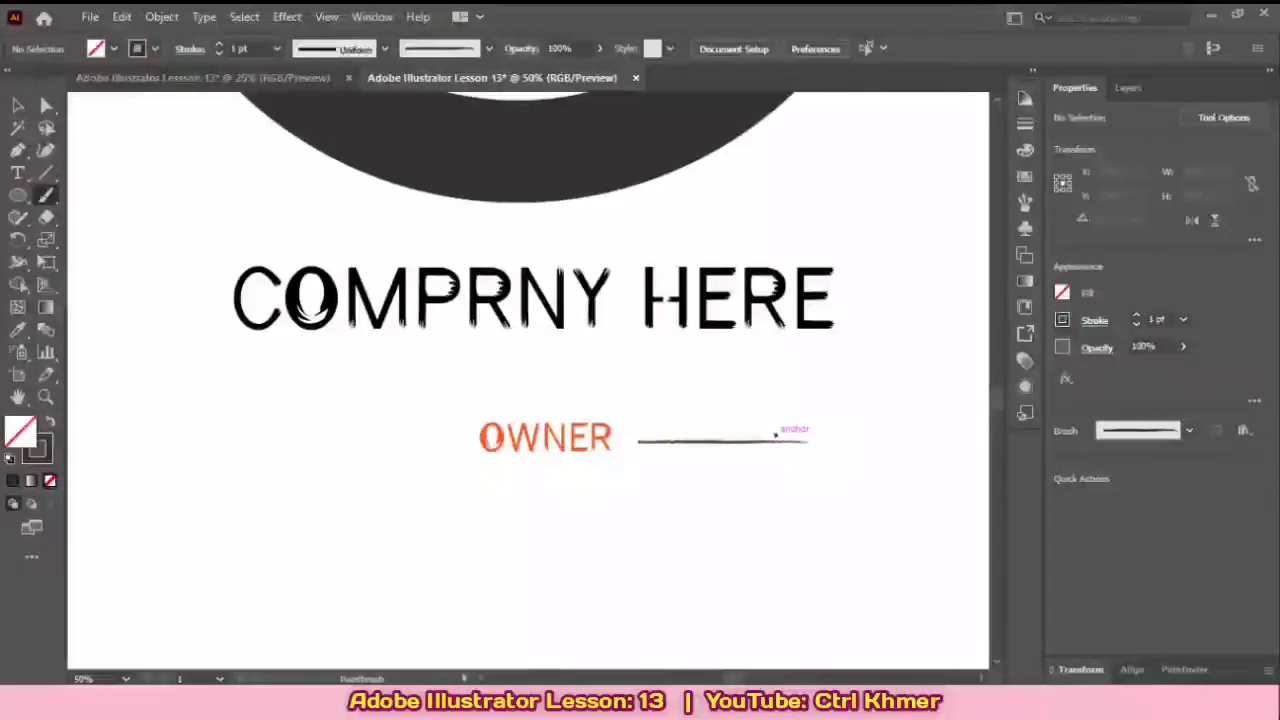
left_click_drag(775, 435, 762, 437)
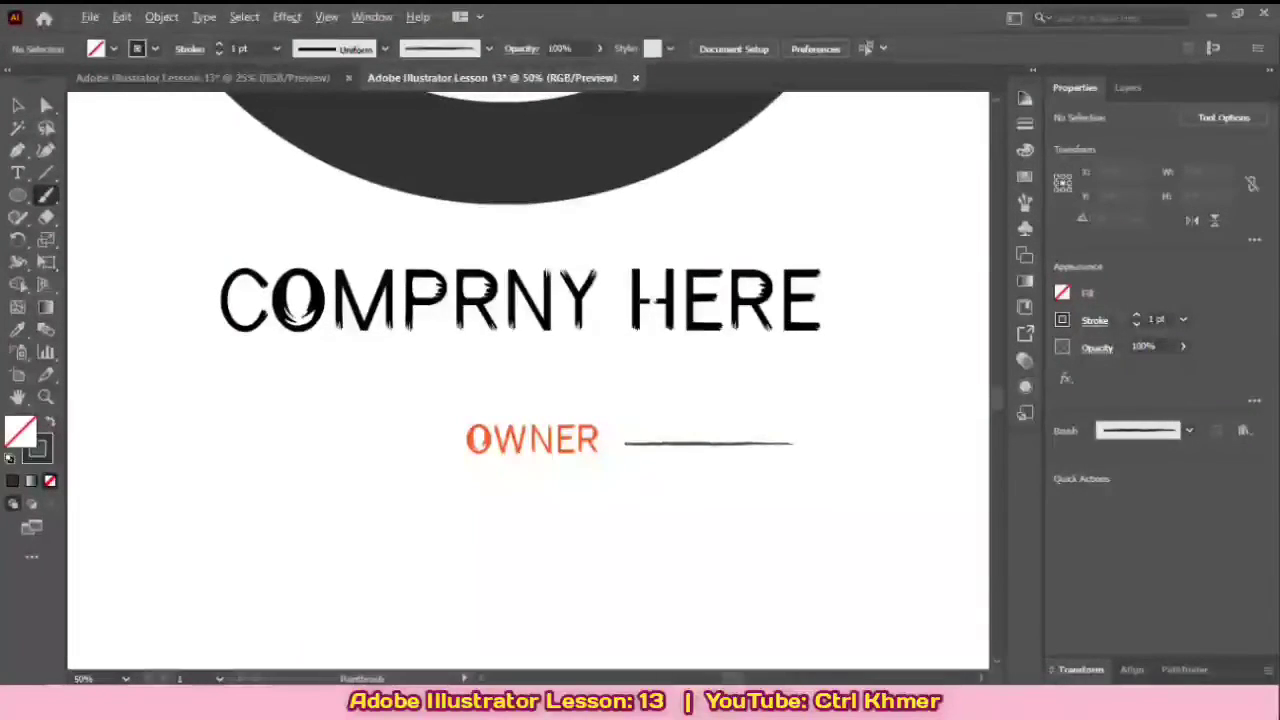
left_click_drag(453, 443, 254, 433)
key("ctrl+z")
key("ctrl+z")
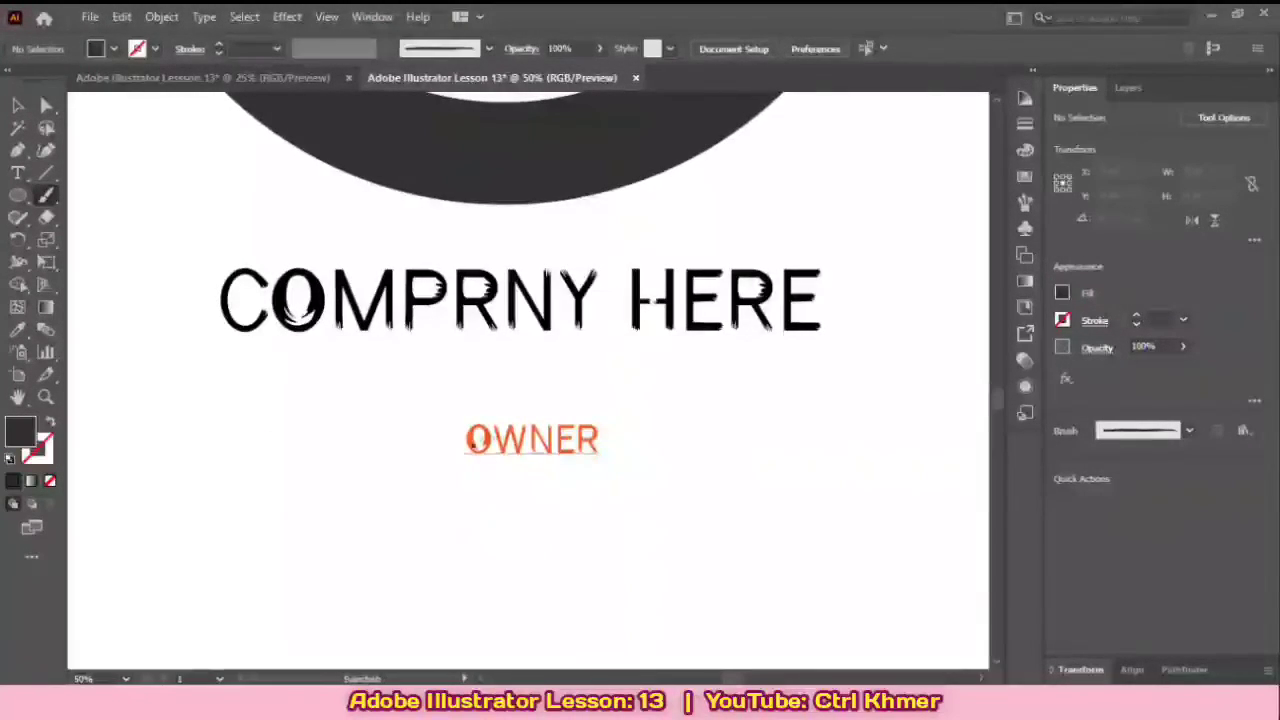
key("ctrl+z")
left_click_drag(620, 443, 760, 424)
key("ctrl+z")
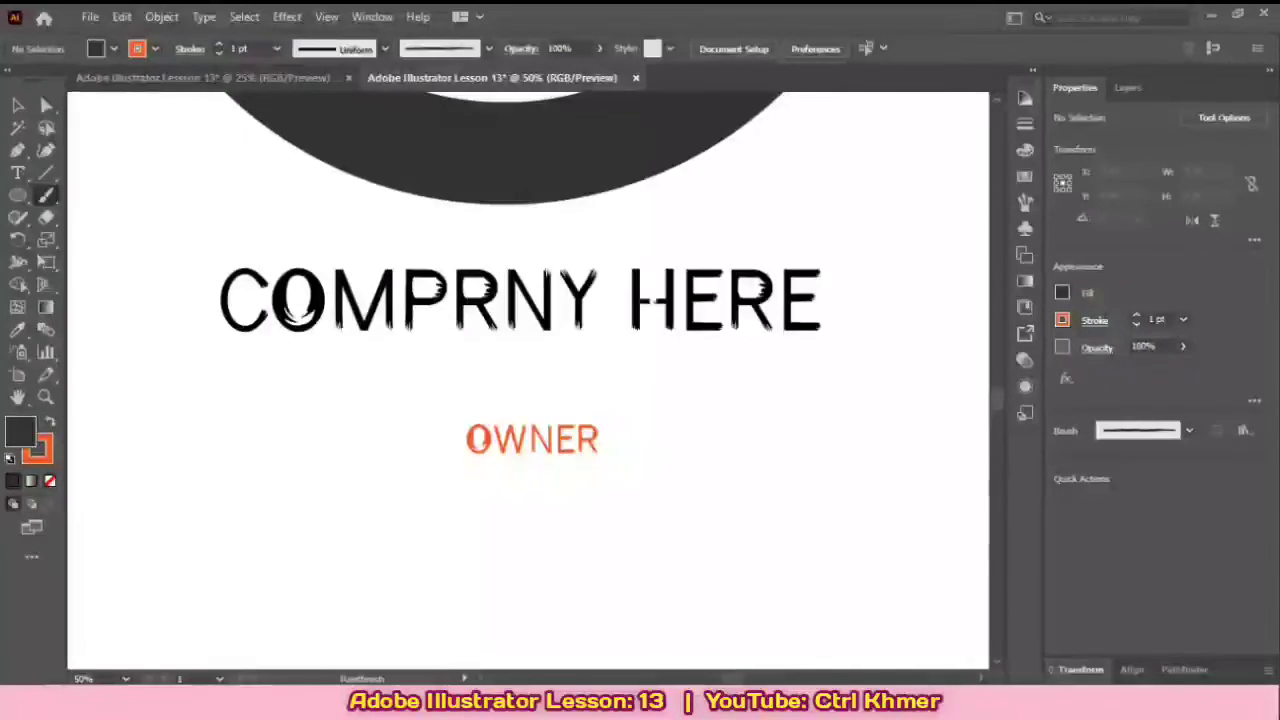
Step: Paint straight horizontal orange brush lines beside OWNER, about 237 px long on its right and 243 px on its left
left_click_drag(616, 440, 788, 439)
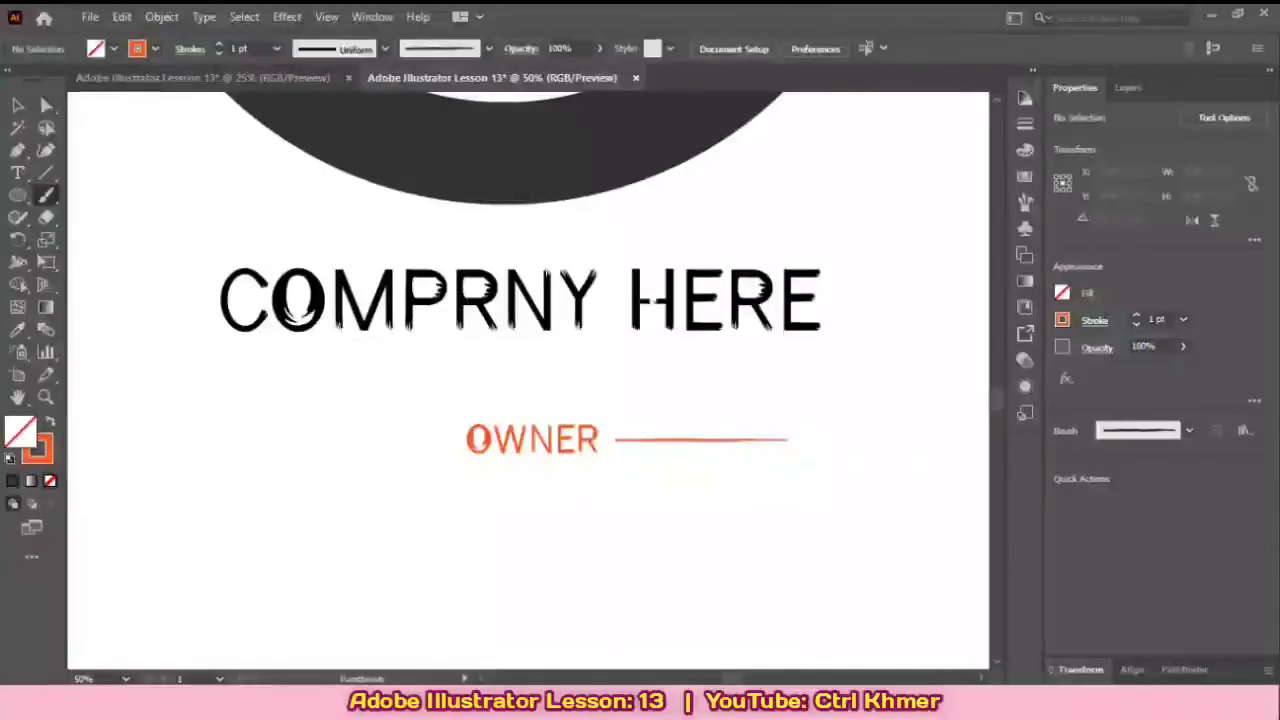
left_click_drag(450, 442, 410, 442)
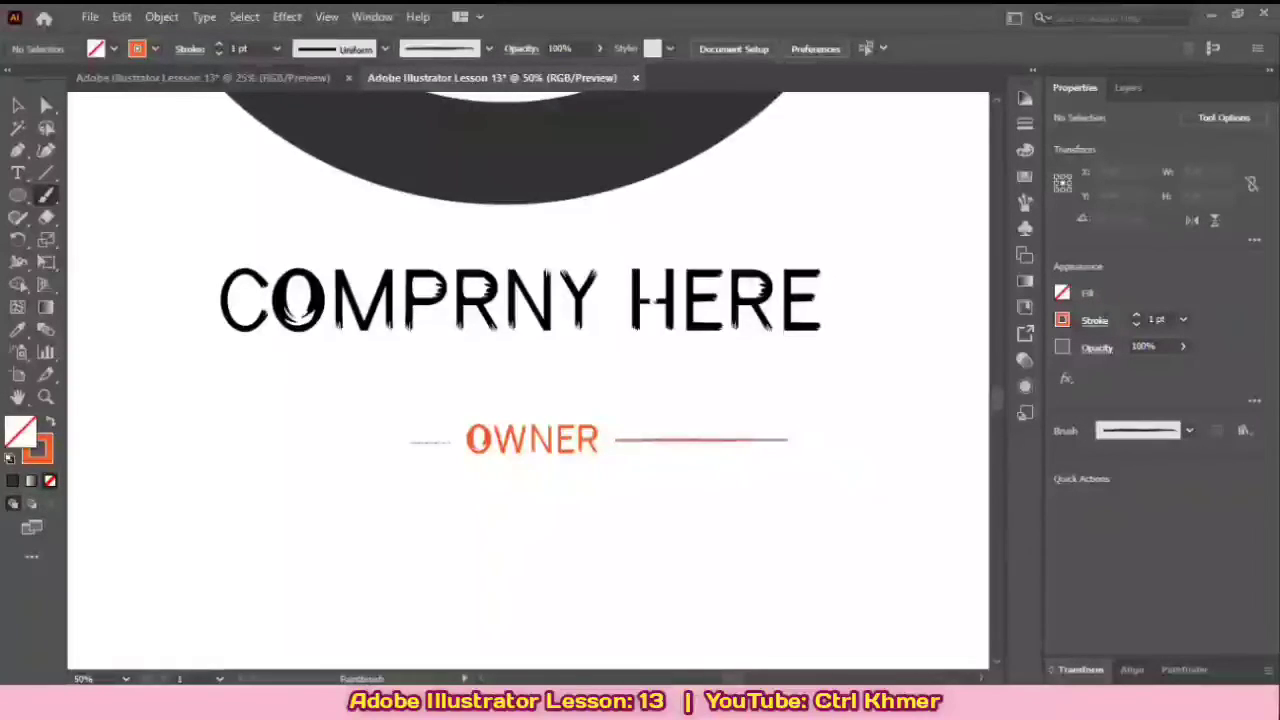
left_click_drag(284, 442, 272, 441)
key("v")
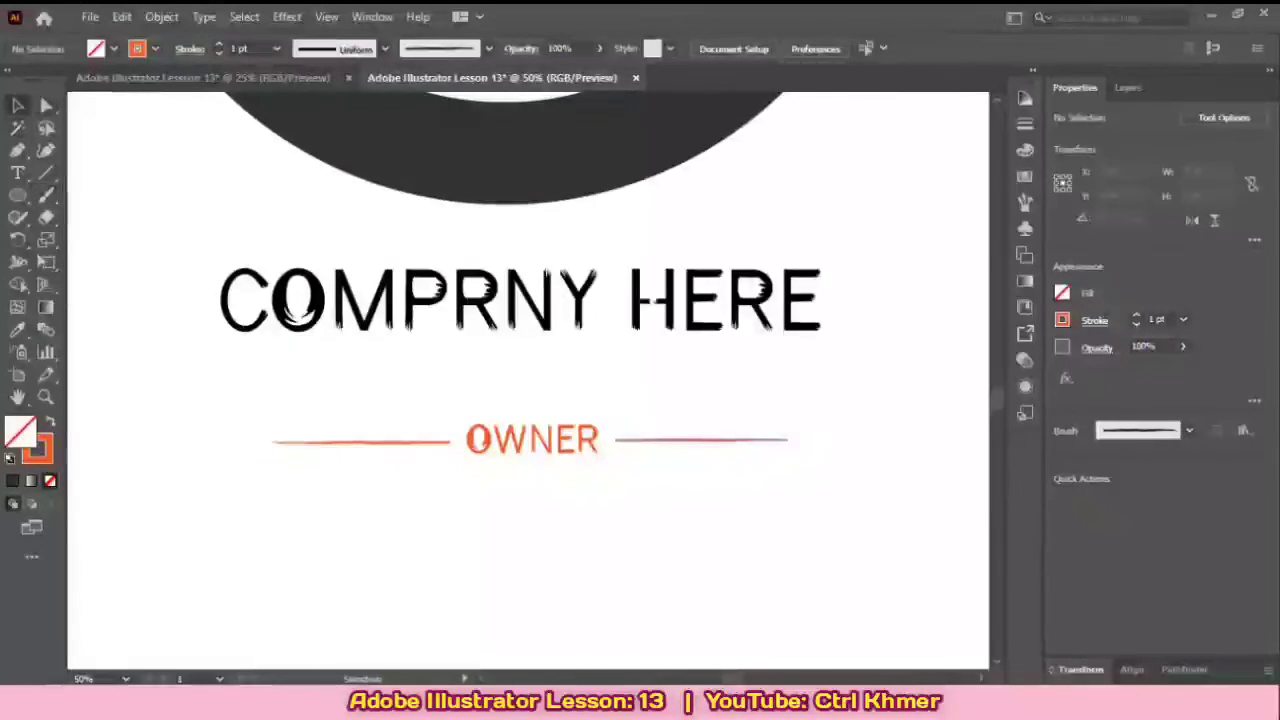
Step: Recolor the strokes of both lines flanking OWNER with the same near-black gray swatch
left_click(702, 440)
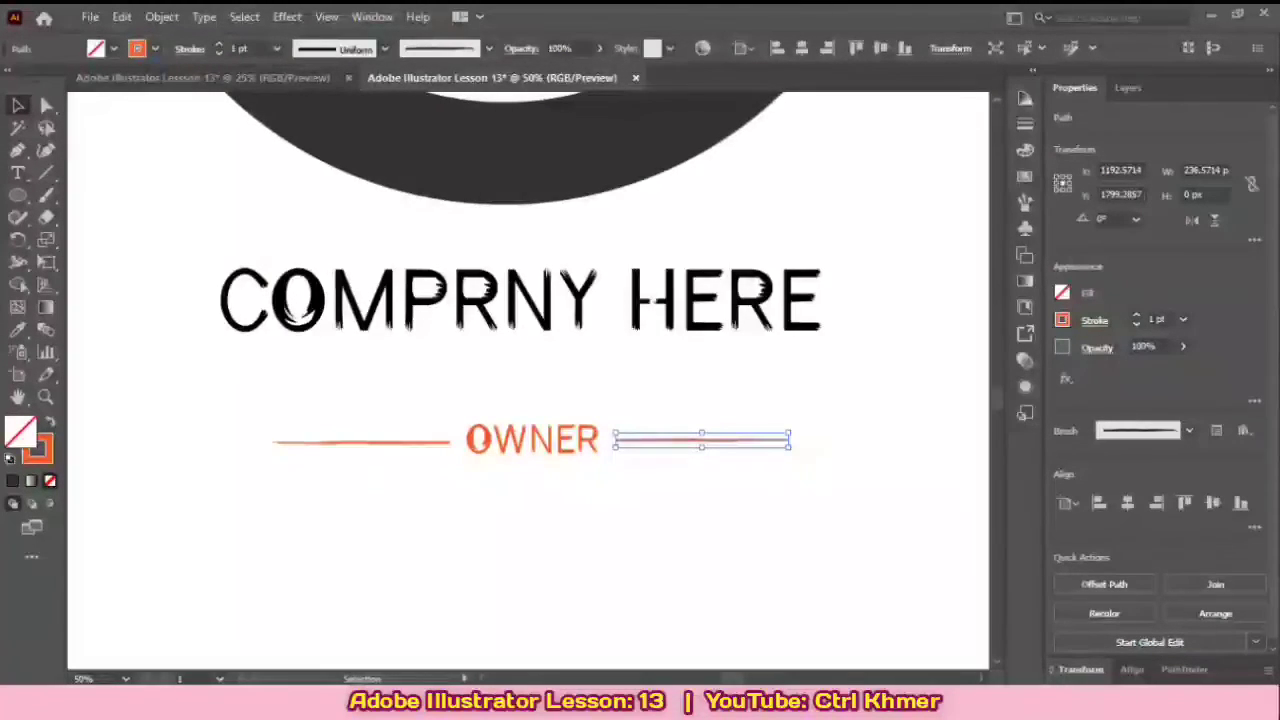
left_click(1062, 320)
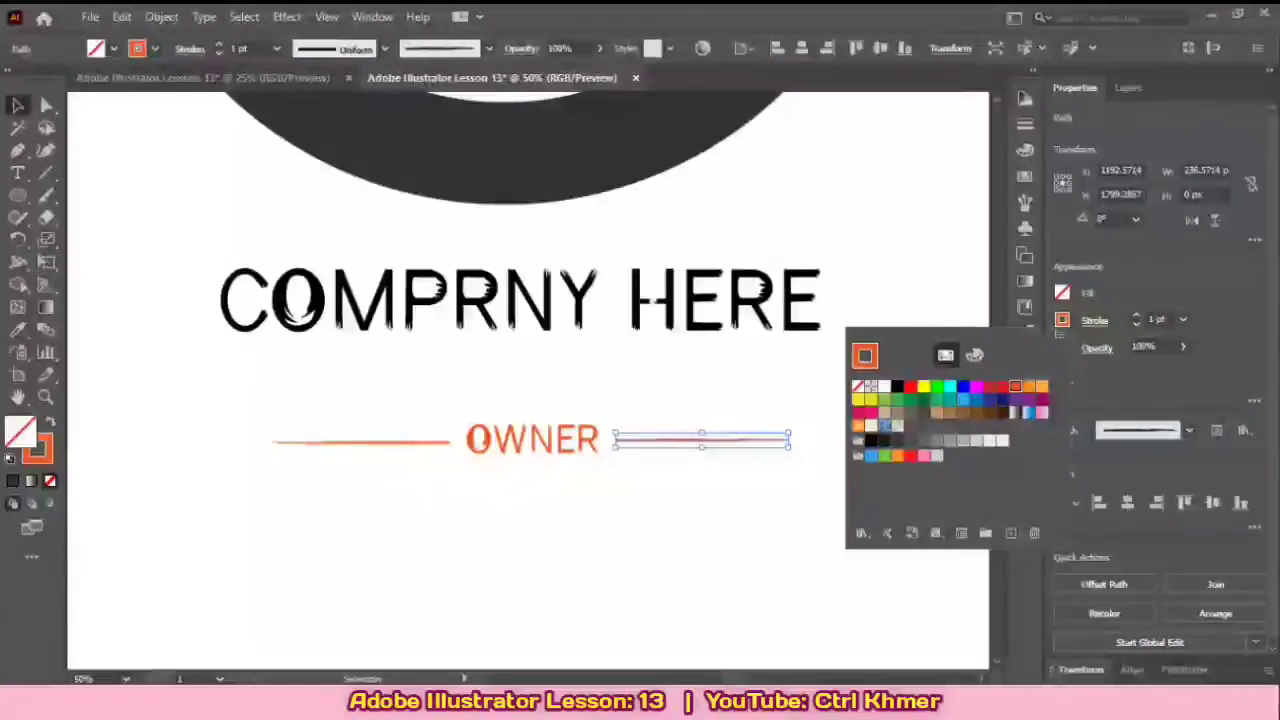
left_click(884, 440)
key("Escape")
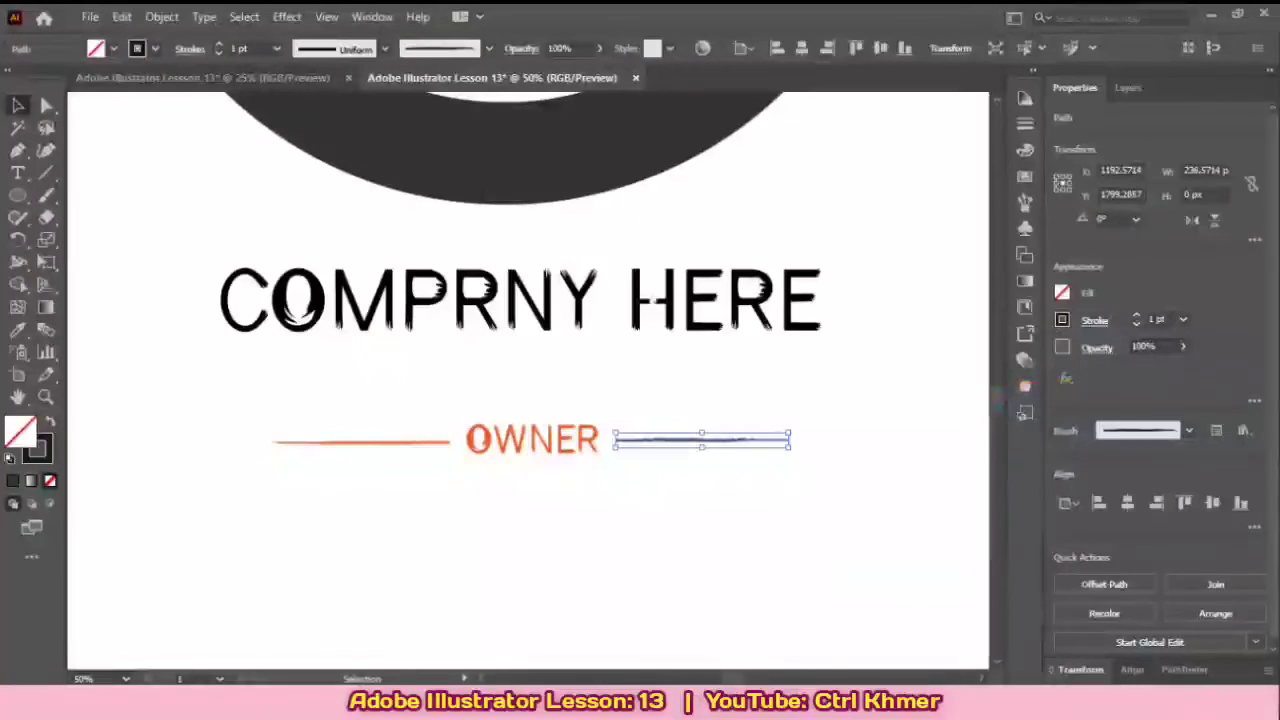
left_click(400, 442)
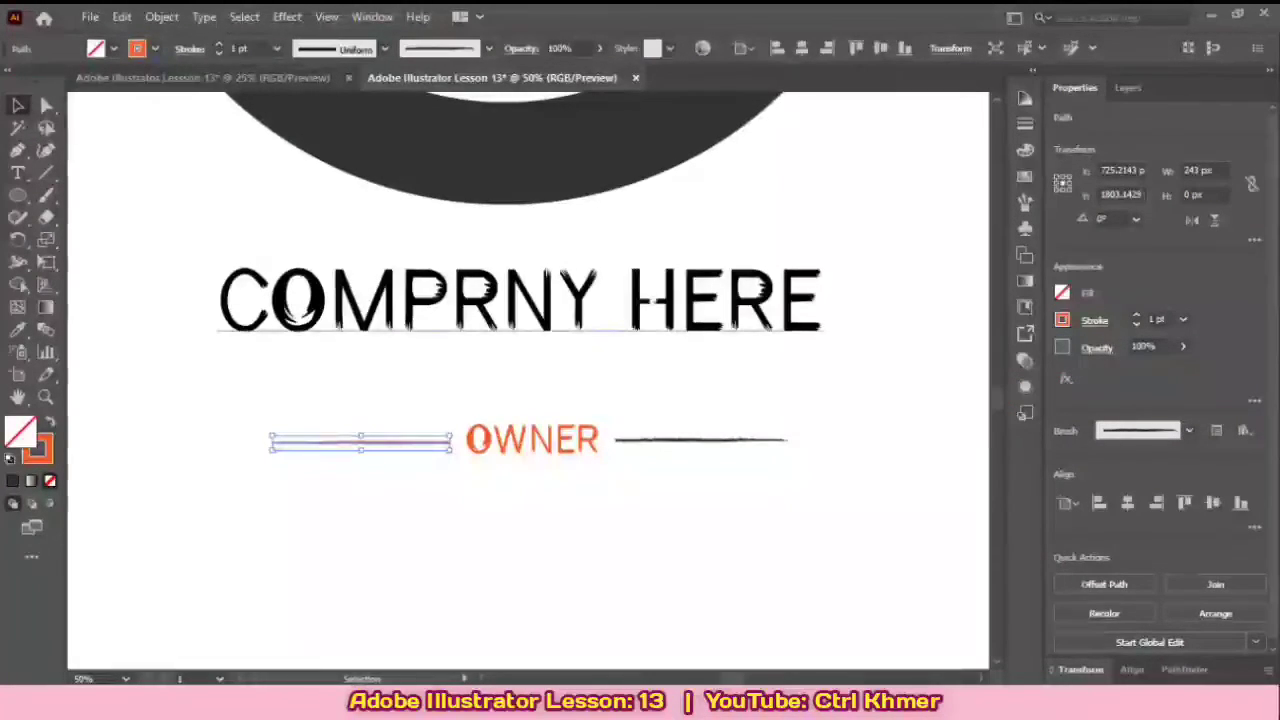
left_click(1062, 320)
left_click(884, 440)
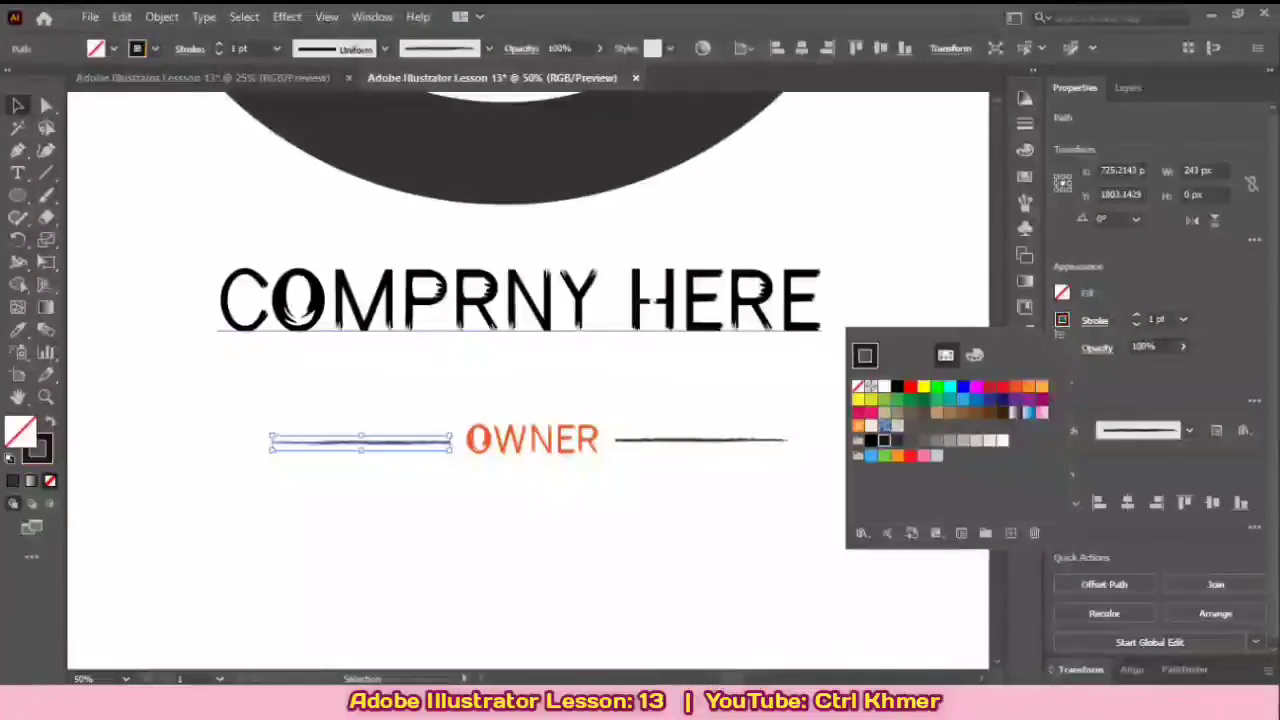
key("Escape")
left_click(700, 440)
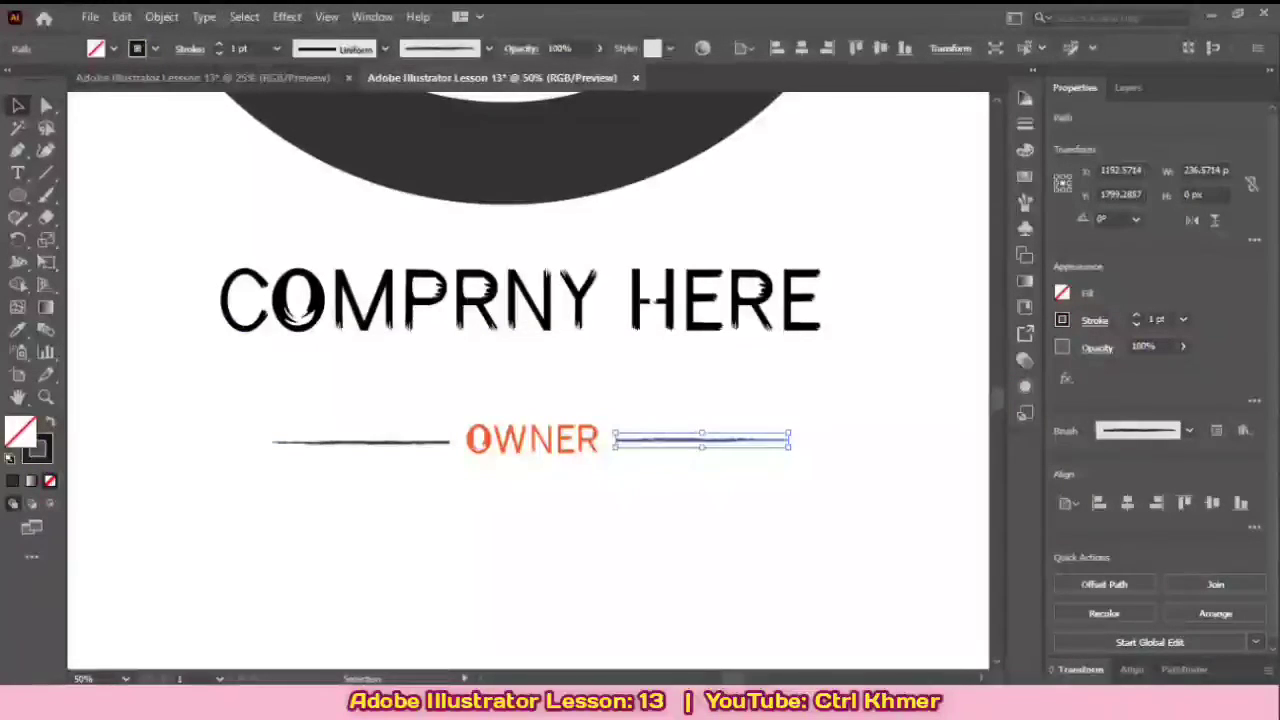
left_click(720, 510)
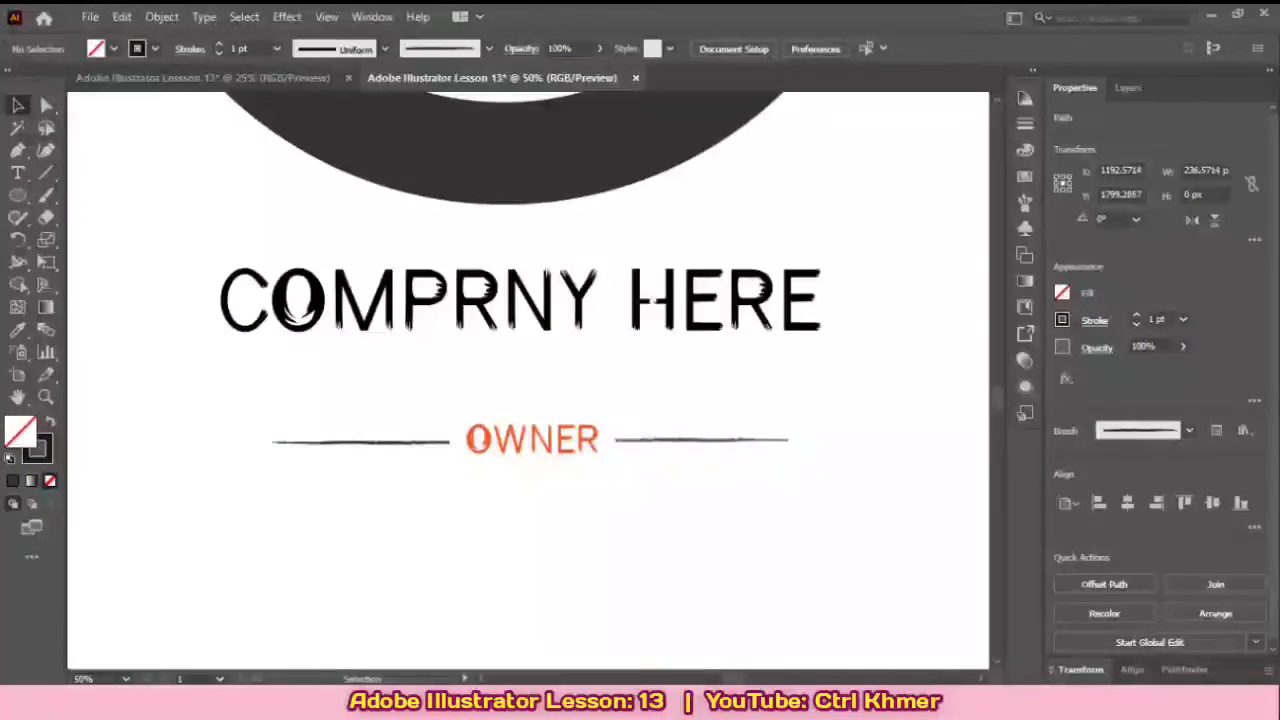
Step: Set the Charcoal - Pencil art brush width to 380%, leaving the existing brush strokes unaltered
left_click(702, 440)
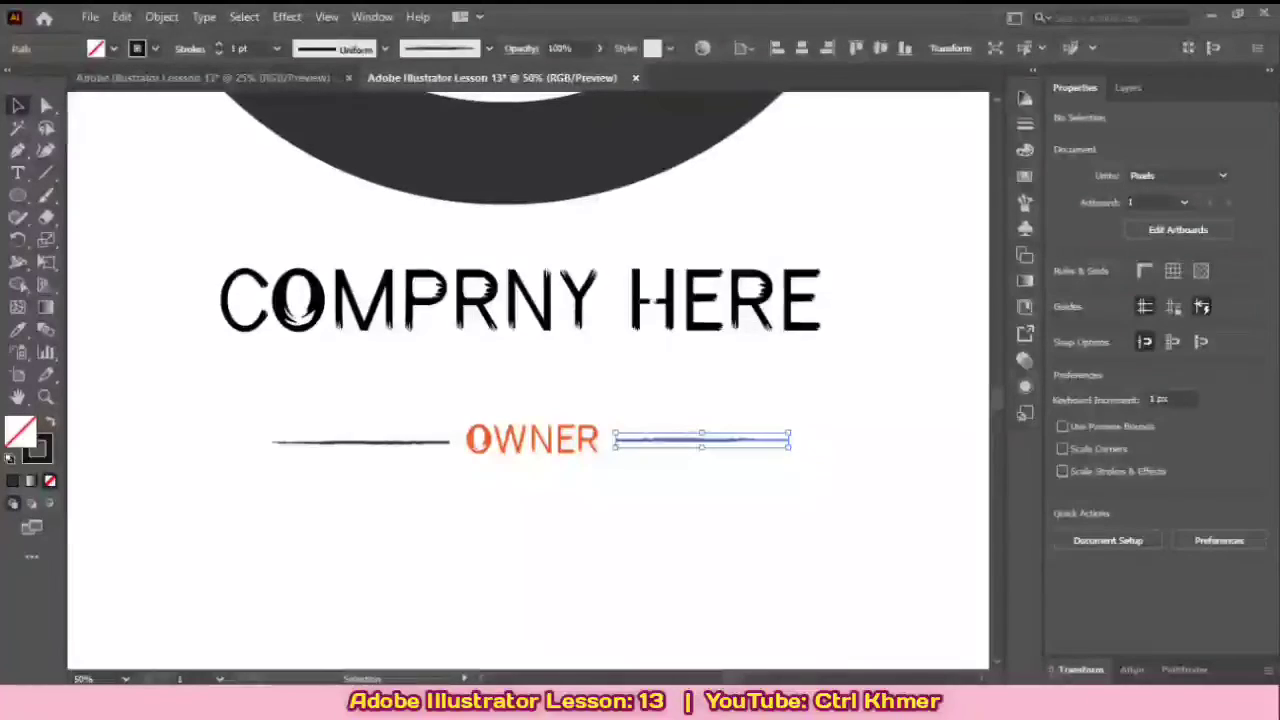
key("F5")
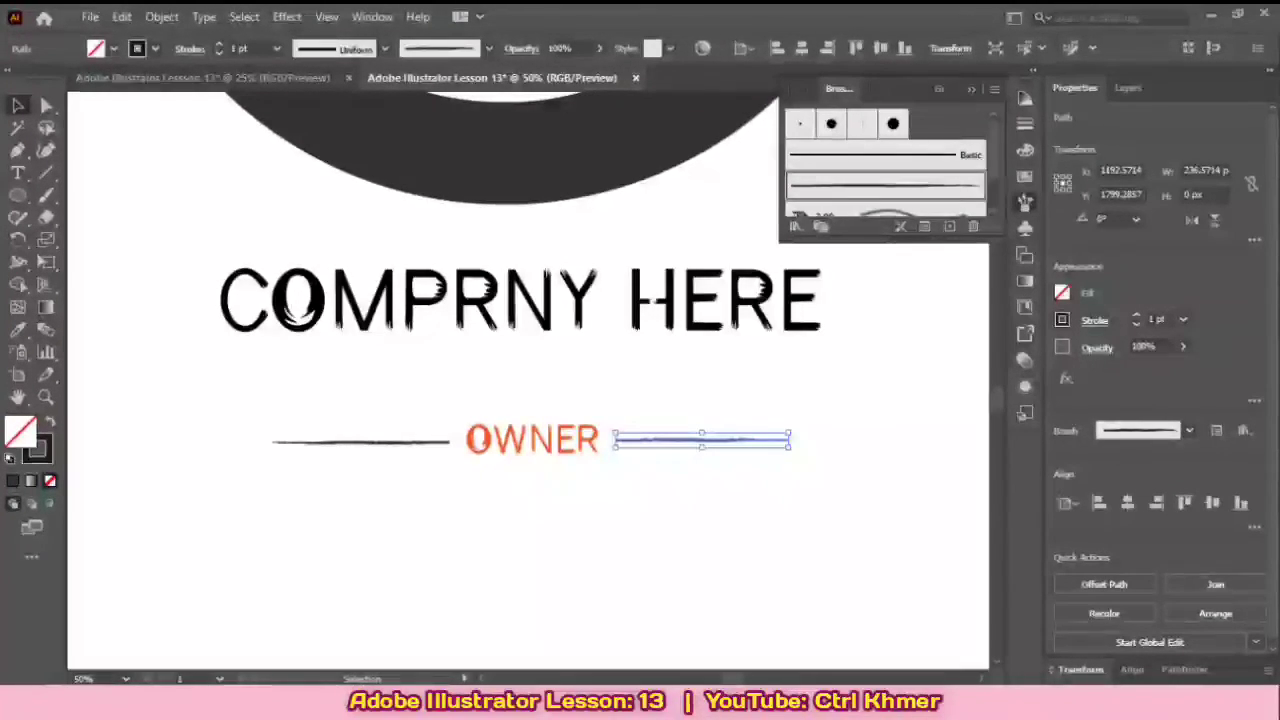
double_click(885, 186)
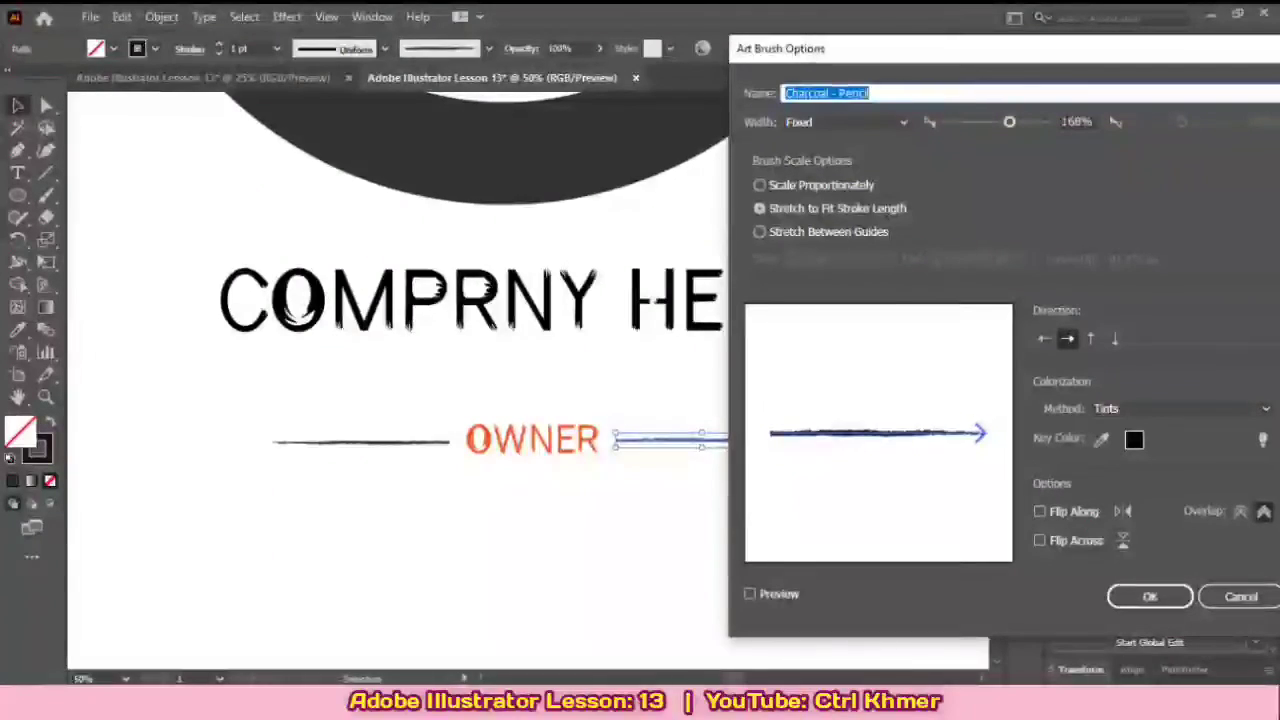
left_click_drag(1008, 122, 1022, 122)
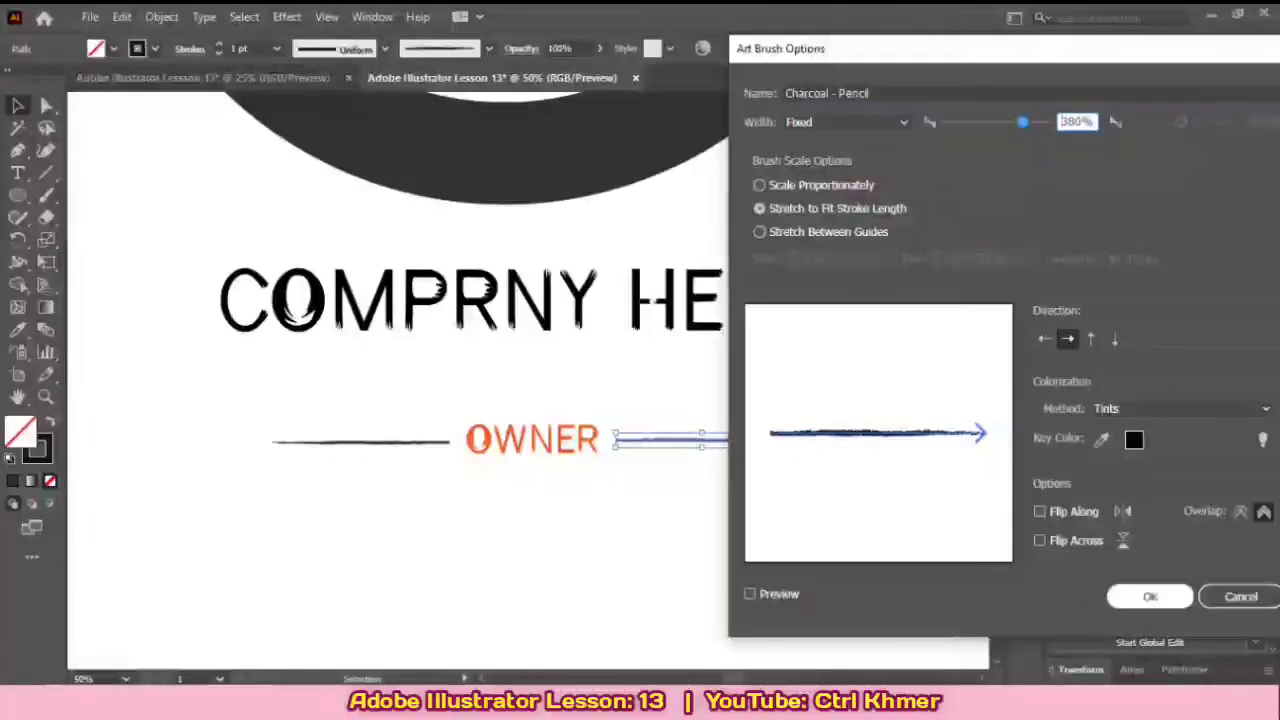
left_click(1150, 597)
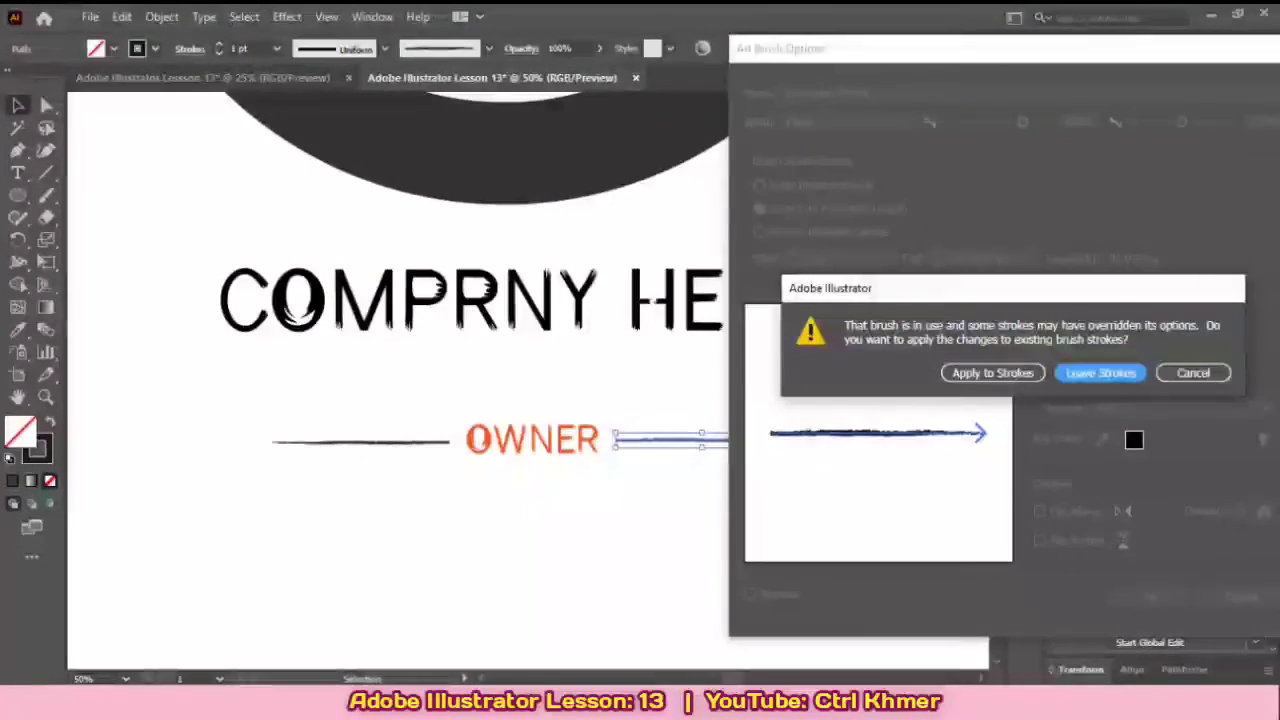
left_click(1100, 372)
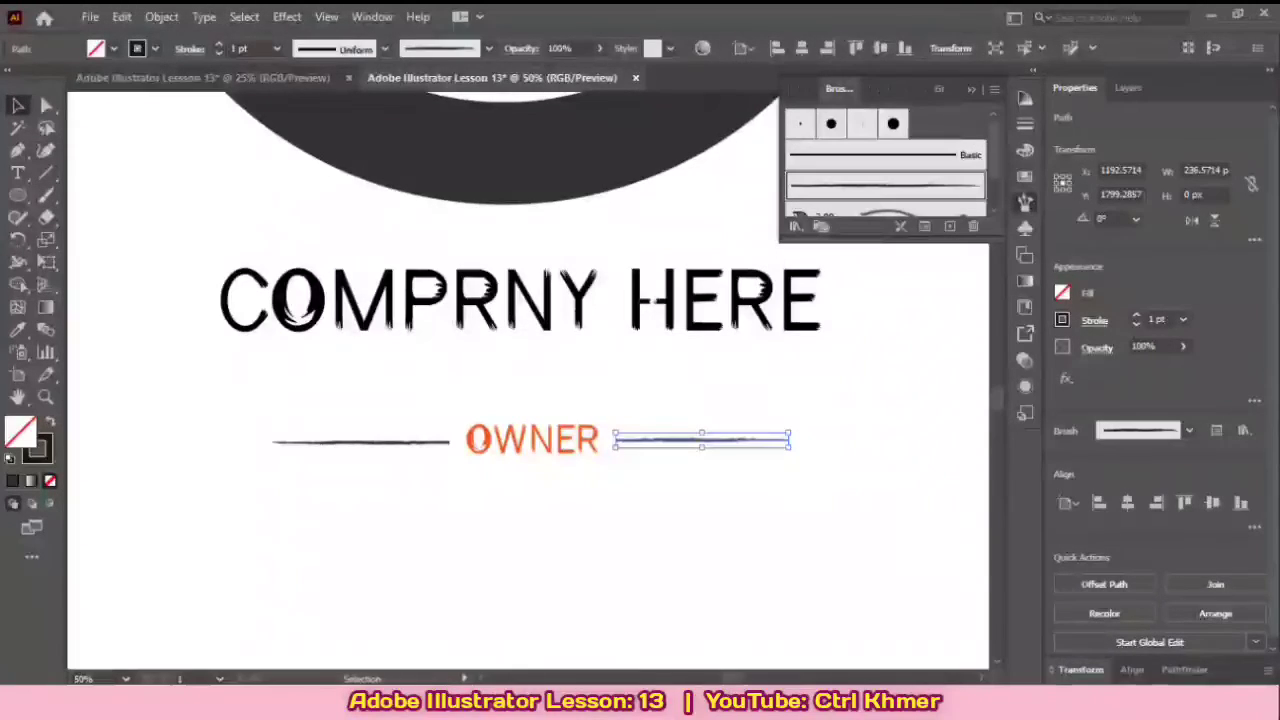
left_click(1025, 203)
Step: Reapply the widened Charcoal - Pencil brush to the line left of OWNER, keeping the brush options as they are
left_click(384, 442)
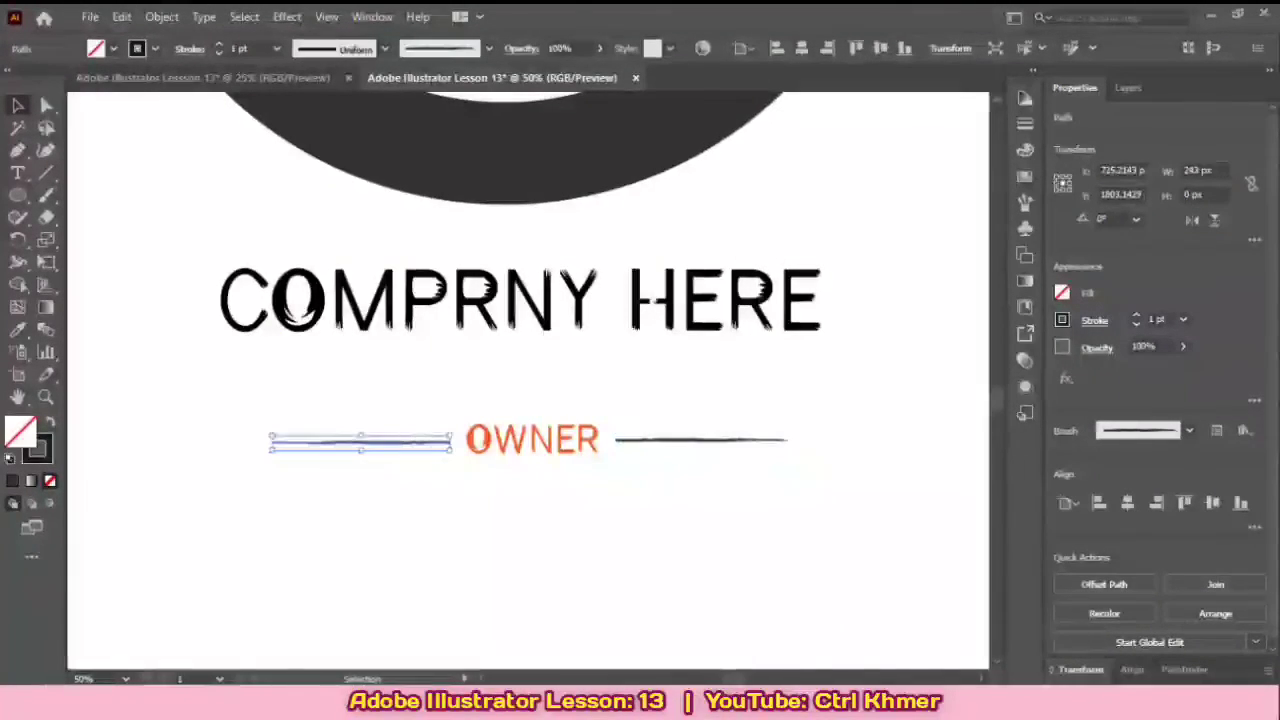
left_click(1025, 203)
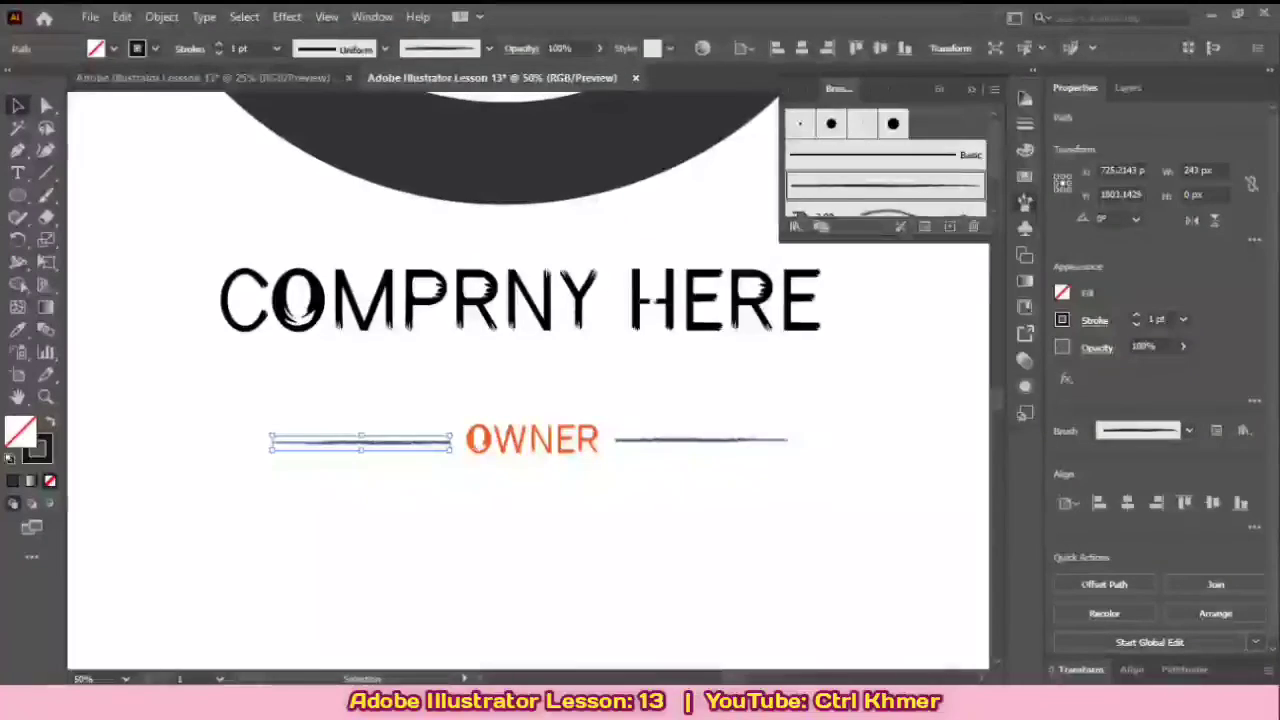
double_click(886, 185)
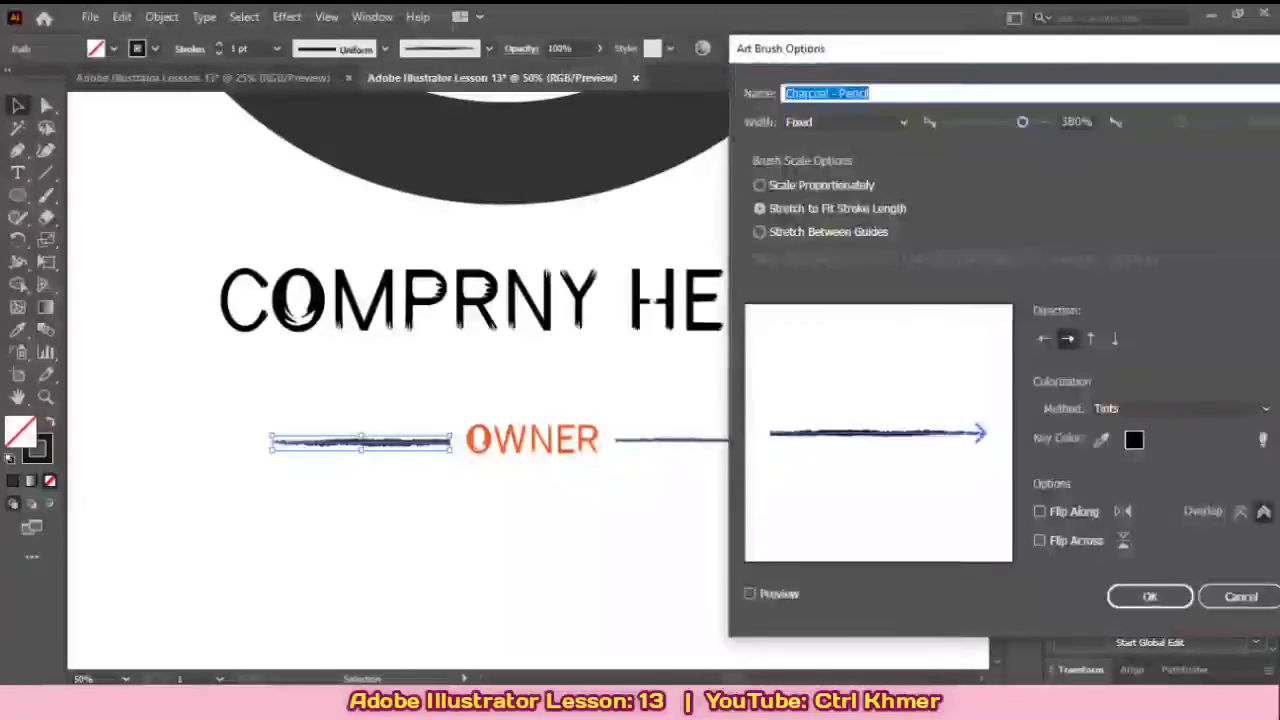
left_click(1241, 597)
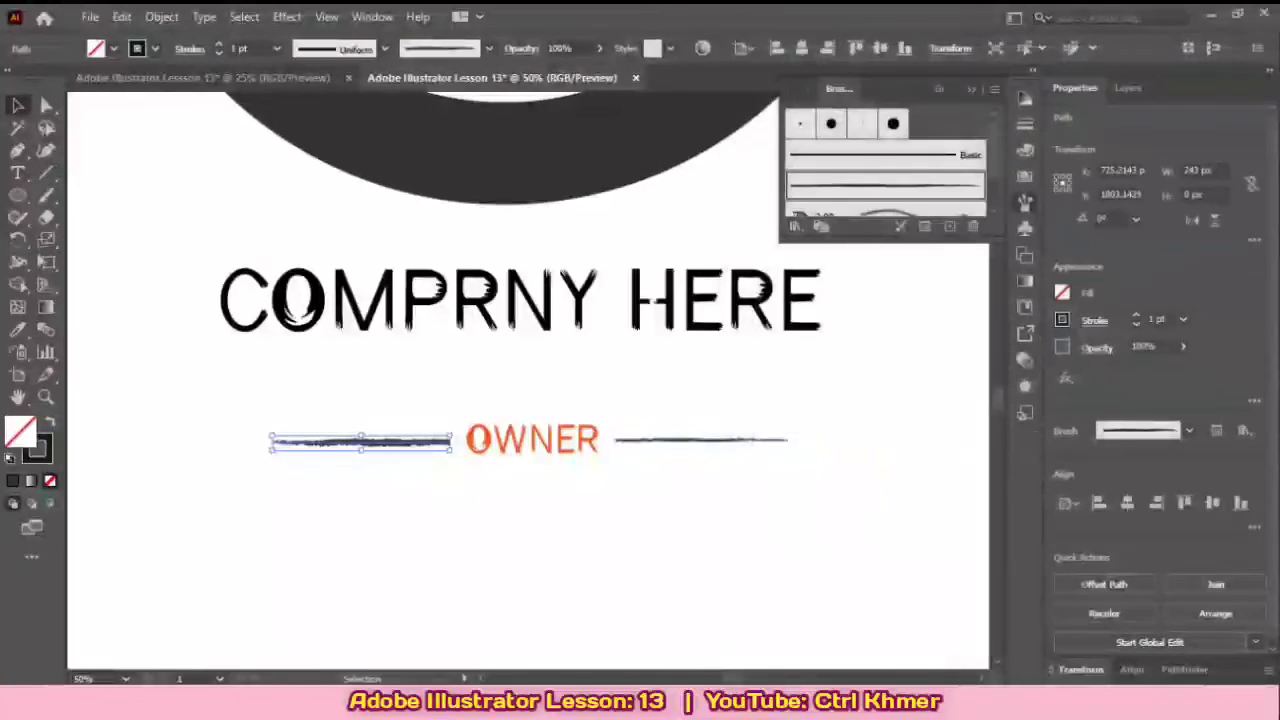
left_click(400, 510)
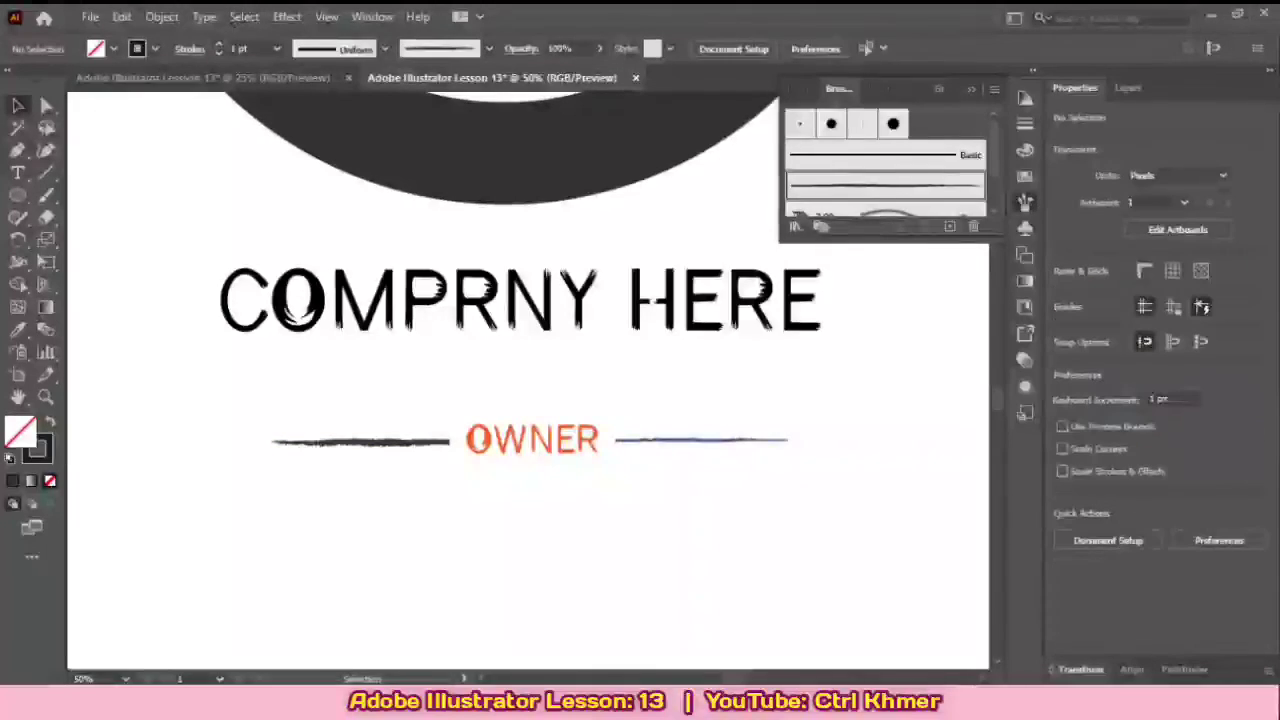
Step: Reapply the widened Charcoal - Pencil brush to the line right of OWNER and deselect it
left_click(702, 440)
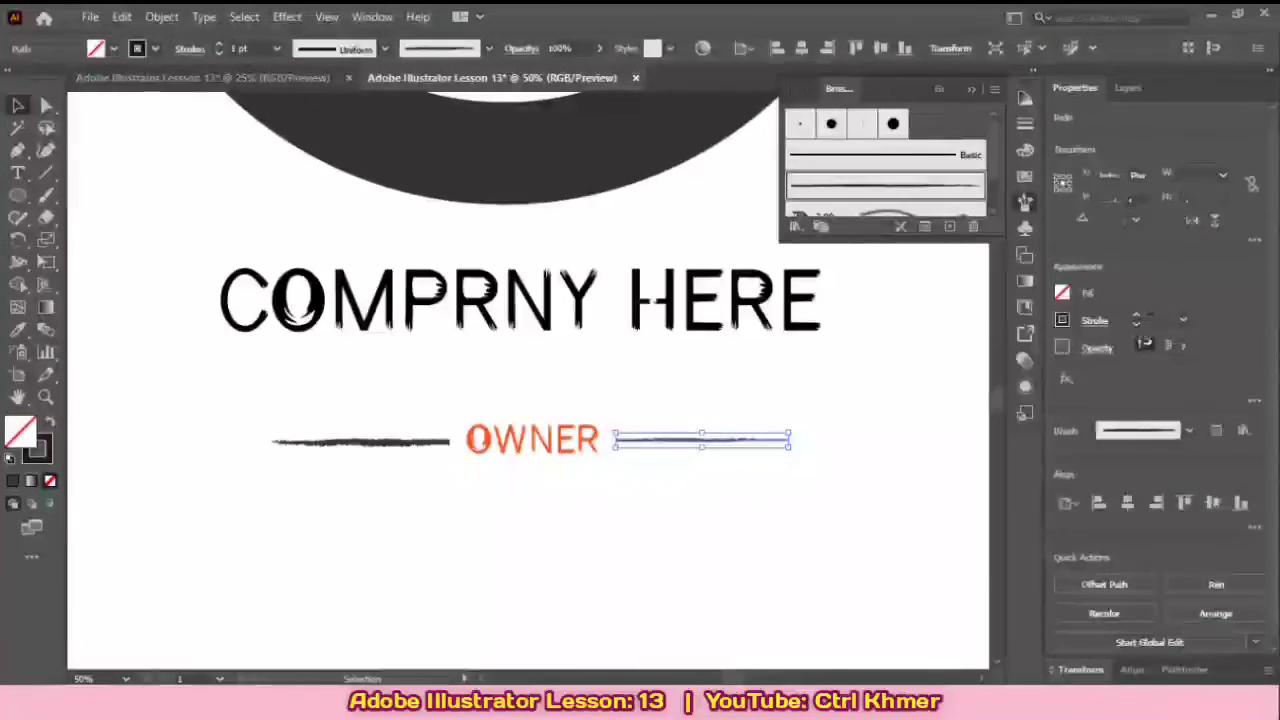
left_click(885, 185)
key("ctrl+shift+a")
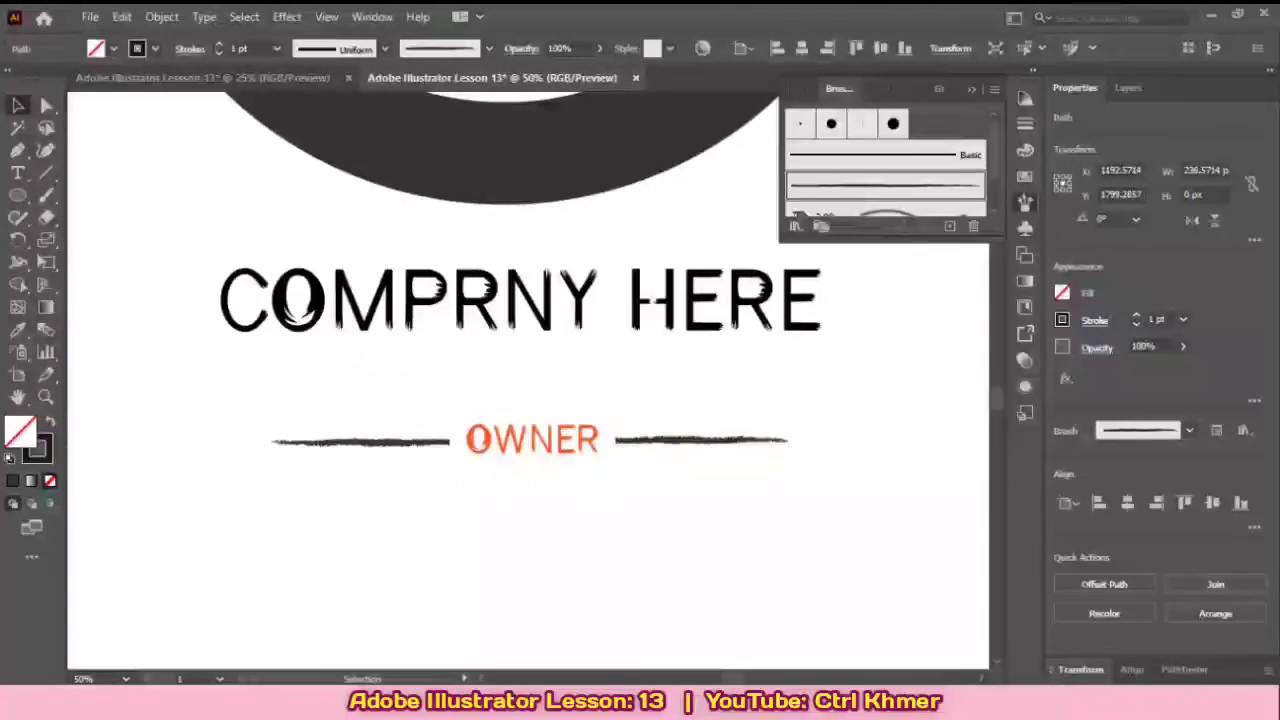
key("ctrl+shift+a")
left_click(971, 89)
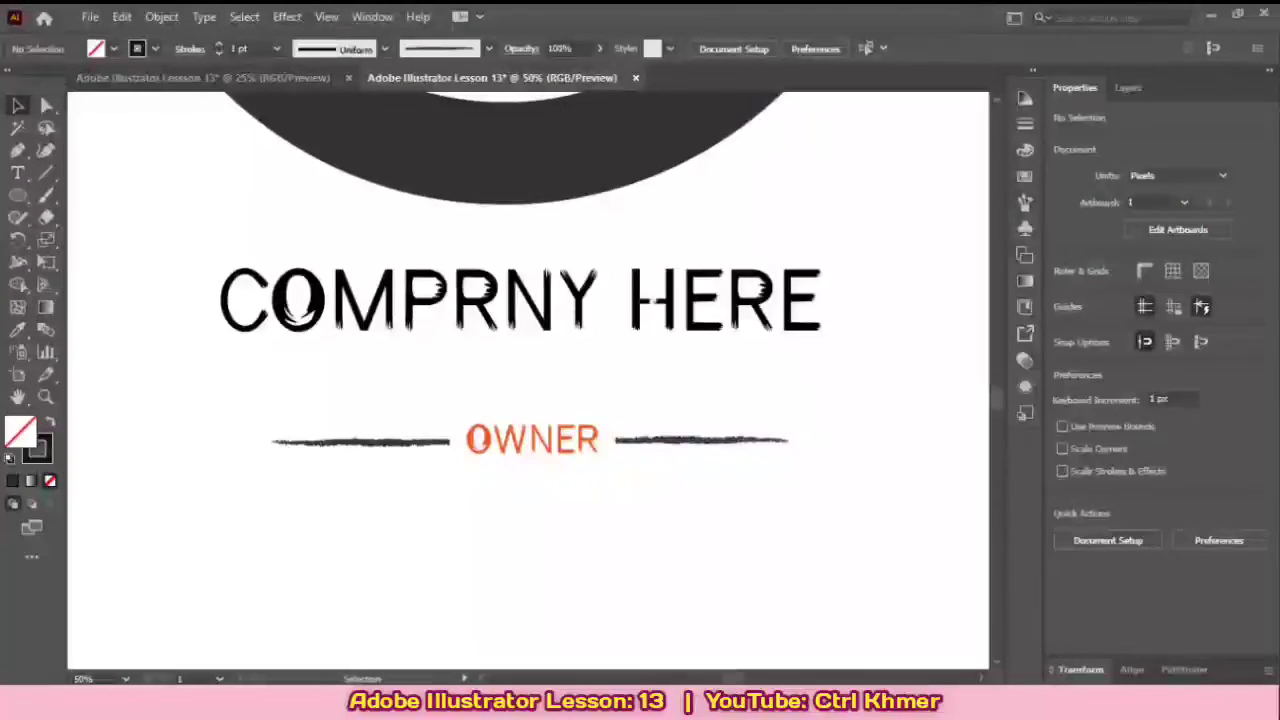
Step: Shift the right and left charcoal lines slightly inward so both sit closer to the OWNER text, and deselect them
left_click(722, 441)
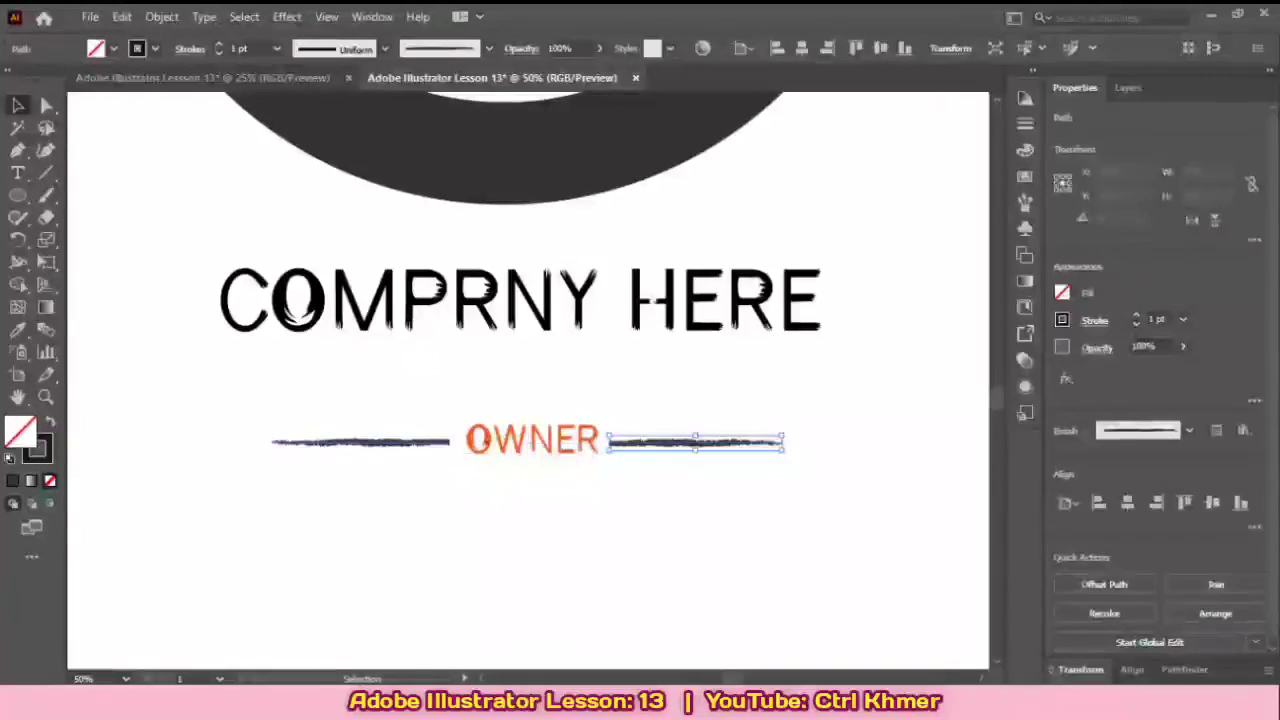
left_click(400, 441)
key("ctrl+shift+a")
mouse_move(448, 441)
left_mouse_down()
mouse_move(459, 439)
mouse_move(448, 427)
mouse_move(456, 441)
left_mouse_up()
left_click(574, 485)
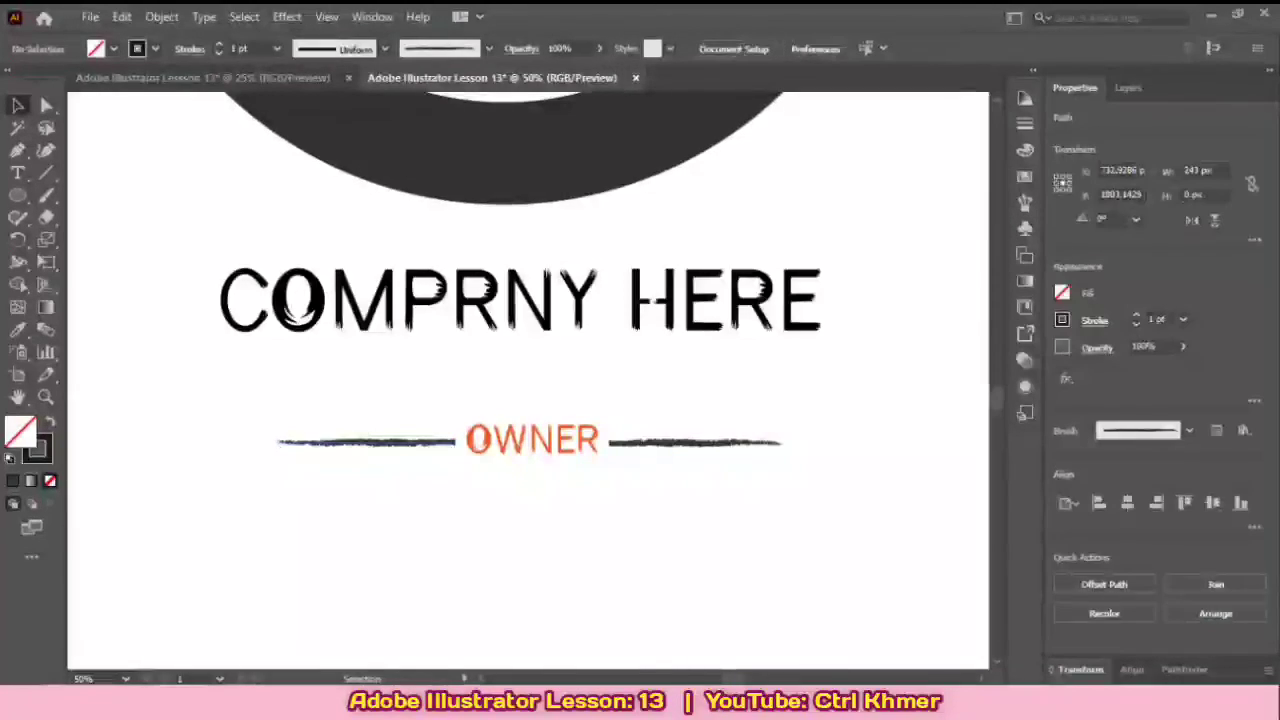
Step: Move the OWNER text together with its two flanking lines up, closer beneath the company name
scroll(574, 485, "down", 3)
scroll(478, 423, "down", 1)
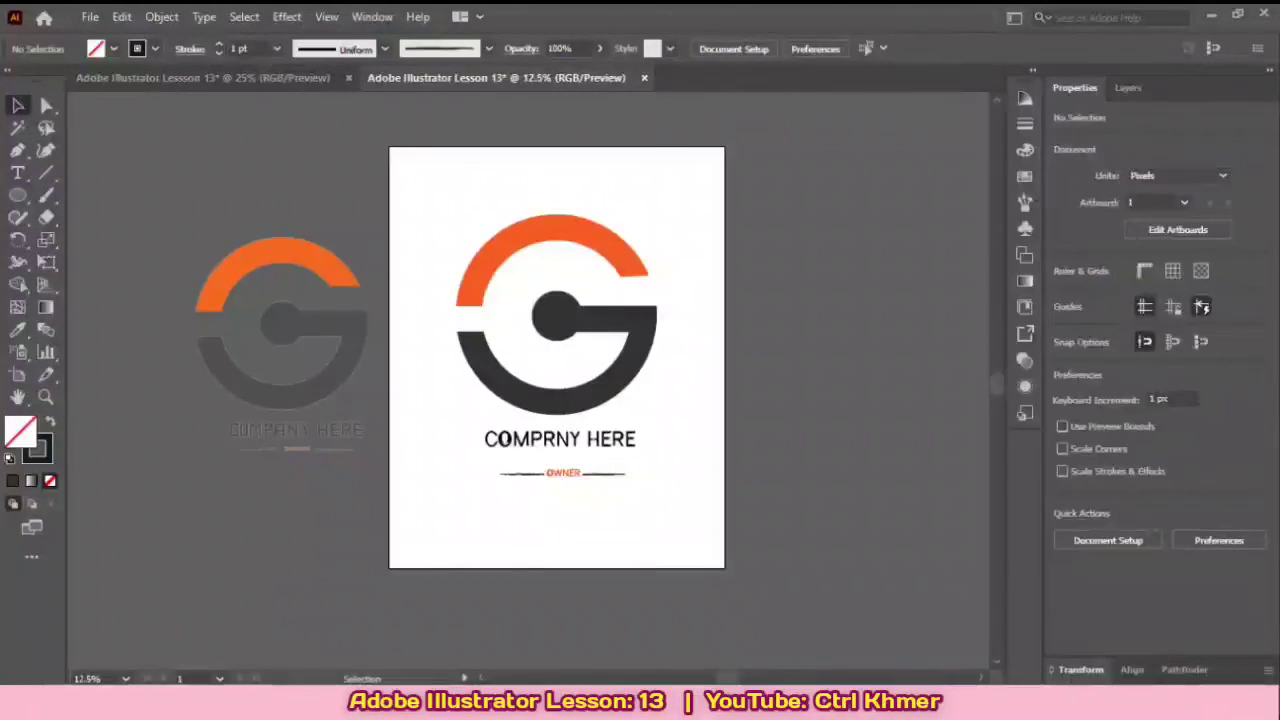
scroll(475, 416, "up", 3)
left_click_drag(464, 472, 714, 518)
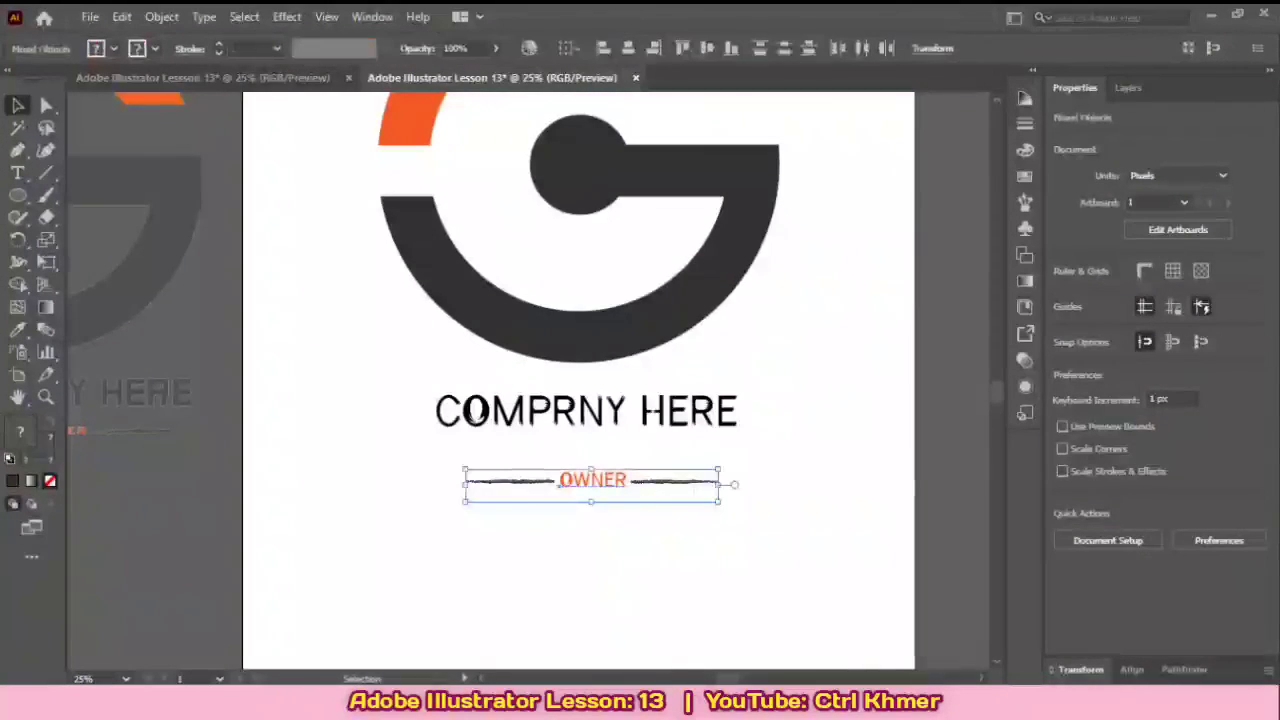
mouse_move(648, 484)
left_mouse_down()
mouse_move(635, 457)
mouse_move(648, 509)
left_mouse_up()
Step: Delete the linked reference logo image beside the artboard
scroll(642, 474, "down", 2)
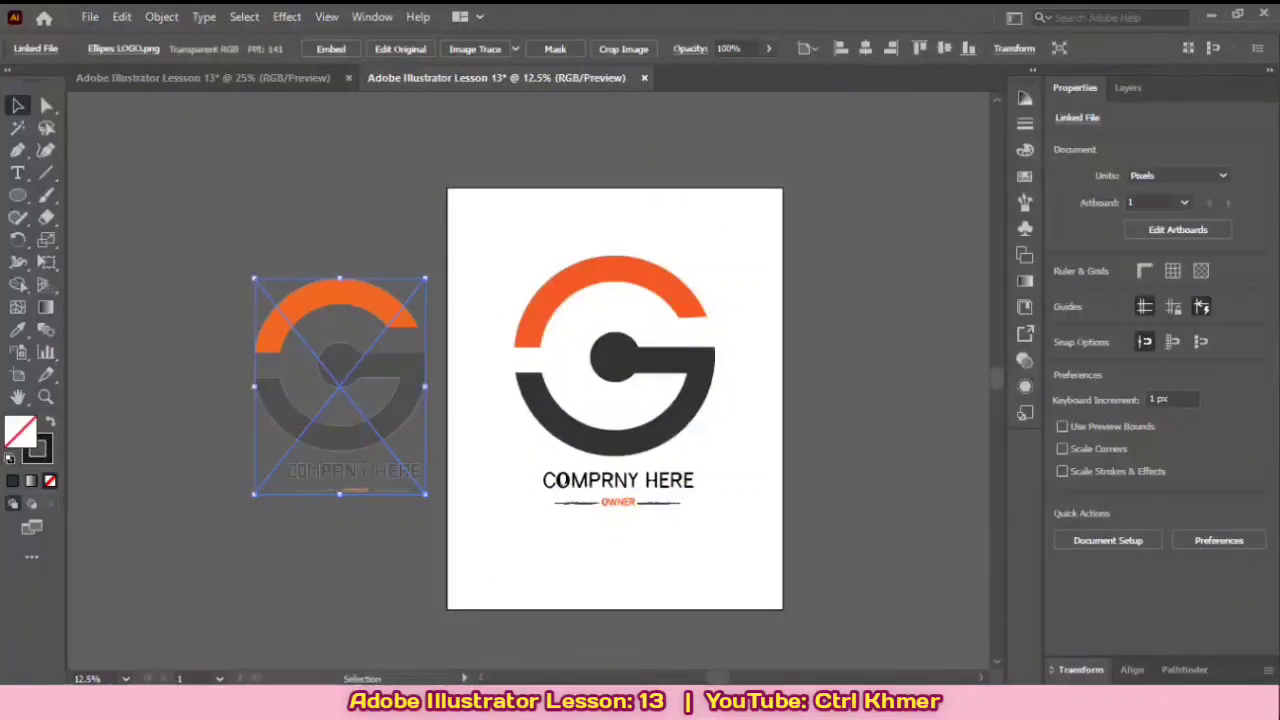
key("Delete")
Step: Examine the finished G emblem, company name and OWNER line up close and as a whole
left_click_drag(722, 415, 726, 441)
scroll(714, 392, "up", 1)
scroll(624, 443, "up", 2)
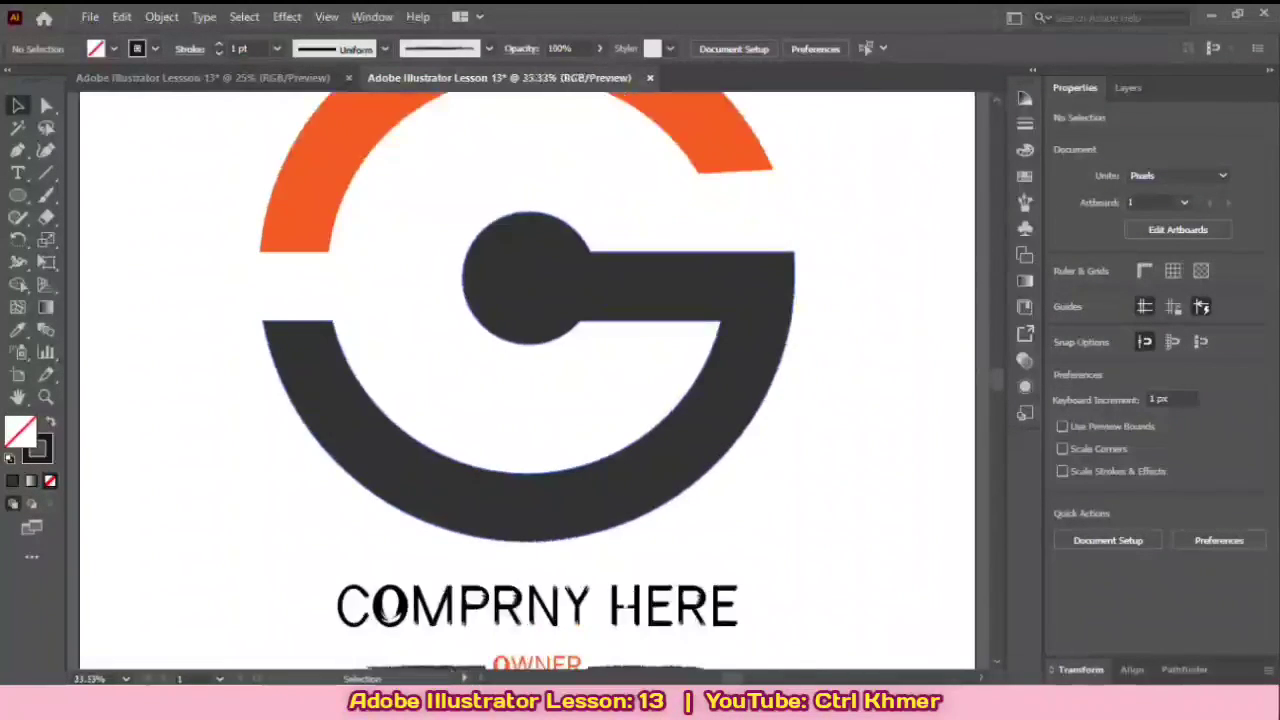
scroll(624, 443, "down", 1)
mouse_move(624, 443)
left_mouse_down()
mouse_move(640, 437)
mouse_move(618, 433)
left_mouse_up()
left_click_drag(448, 563, 444, 561)
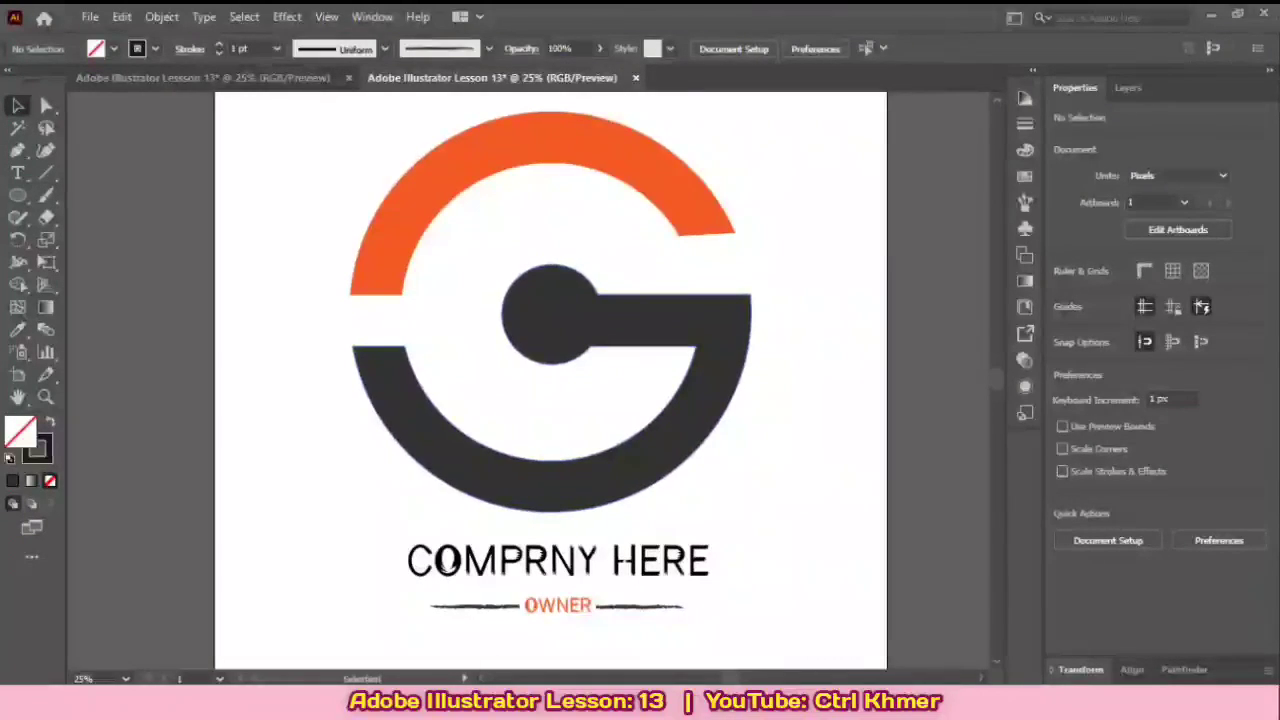